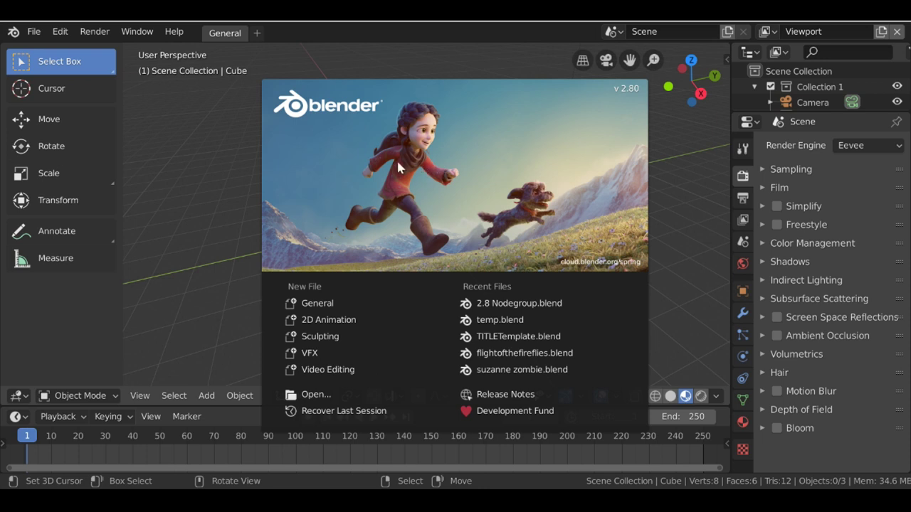
# Start a new VFX project and merge the dopesheet and 3D viewport areas away to enlarge the clip editor.
pyautogui.click(330, 354)
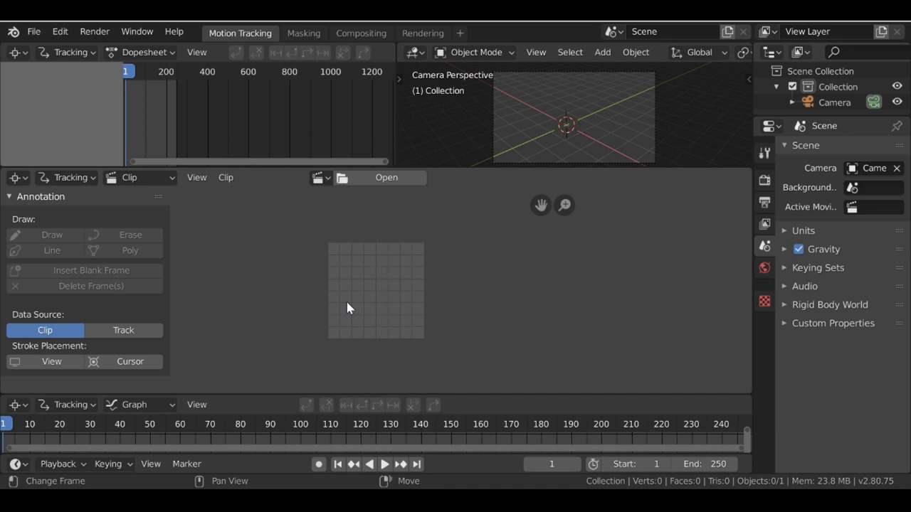
pyautogui.rightClick(396, 111)
pyautogui.click(383, 124)
pyautogui.click(251, 115)
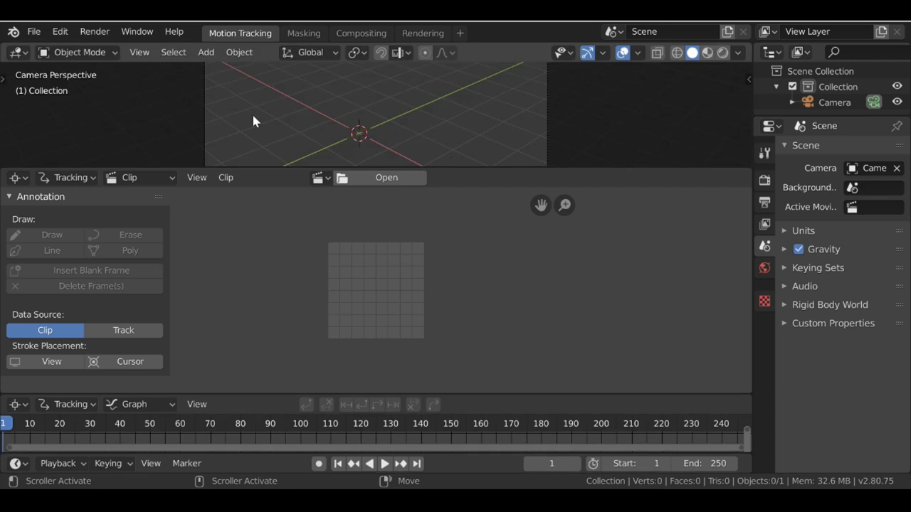
pyautogui.rightClick(486, 168)
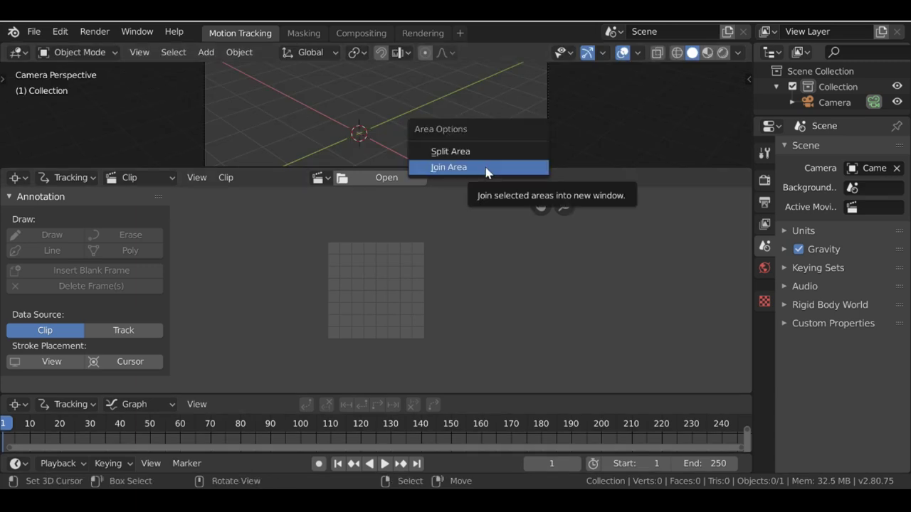
pyautogui.click(486, 168)
pyautogui.click(479, 122)
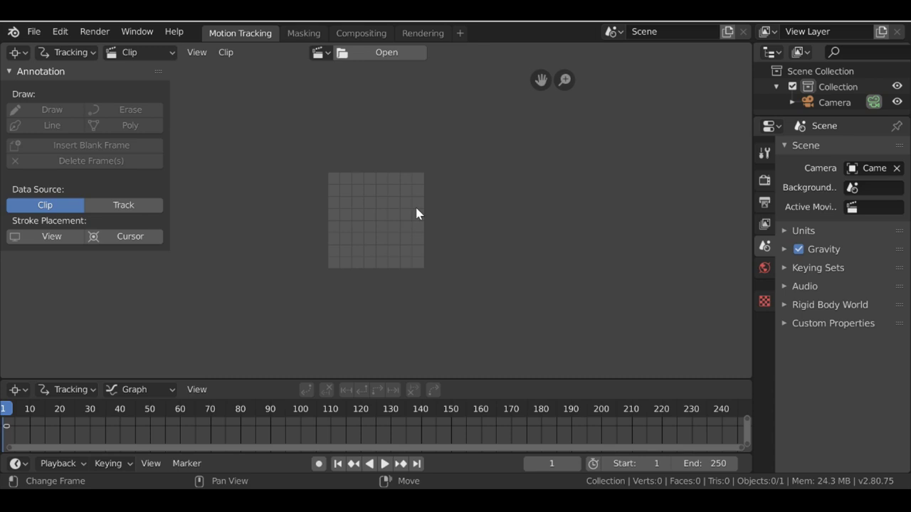
# Load the Pexels Videos 2019 MP4 river footage and set the color management view transform to Standard.
pyautogui.click(375, 52)
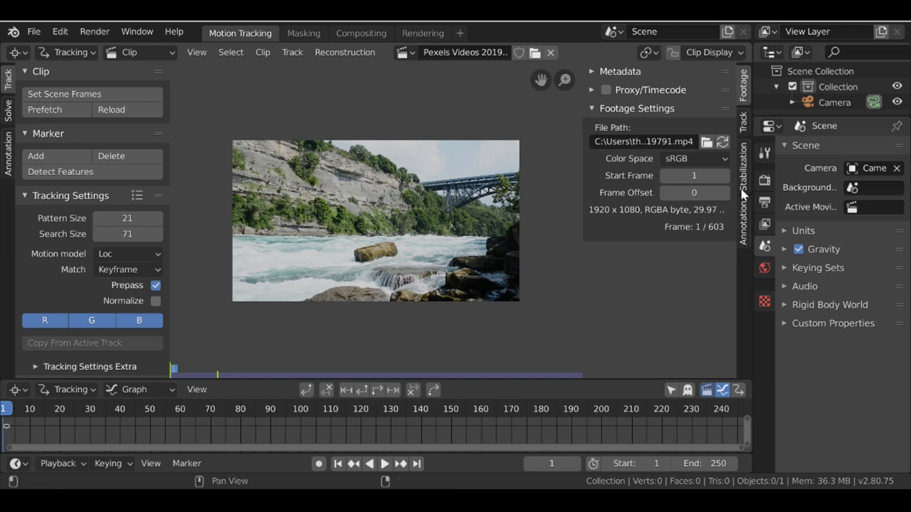
pyautogui.click(764, 181)
pyautogui.scroll(-1, 860, 313)
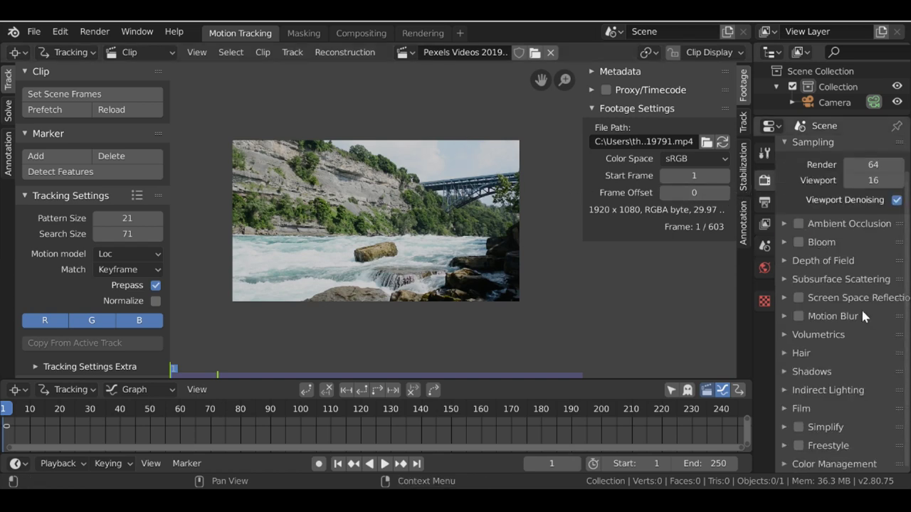
pyautogui.click(811, 464)
pyautogui.scroll(-3, 825, 412)
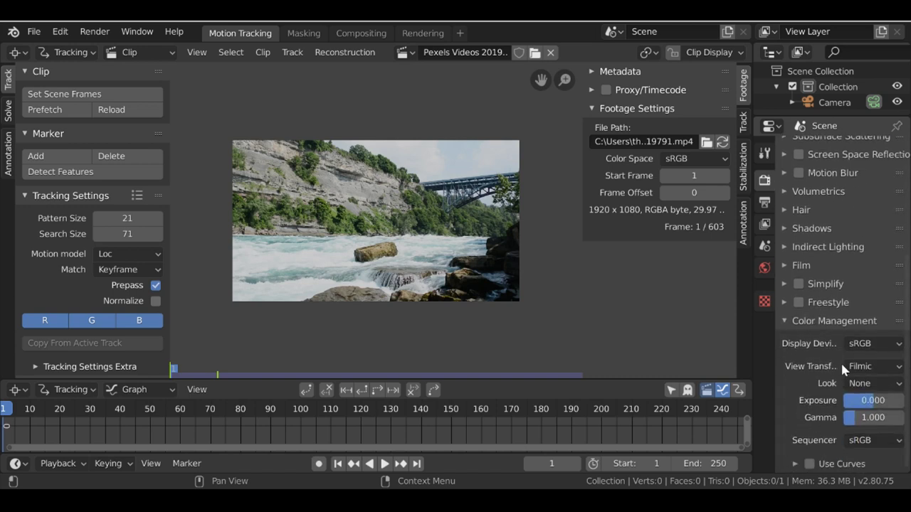
pyautogui.click(873, 365)
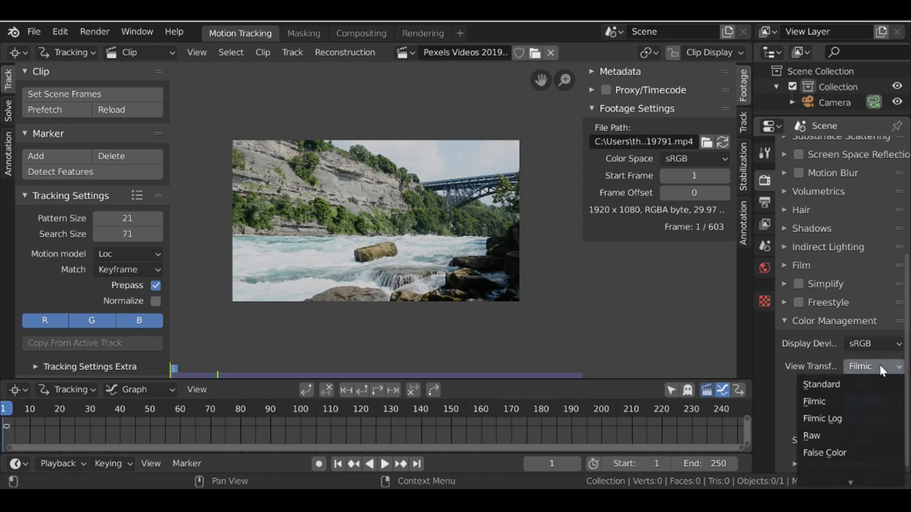
pyautogui.click(822, 385)
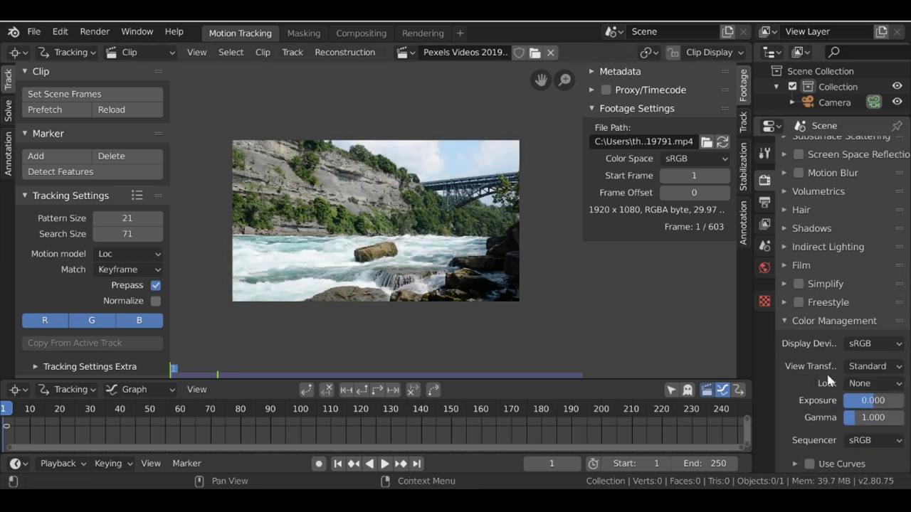
pyautogui.click(861, 366)
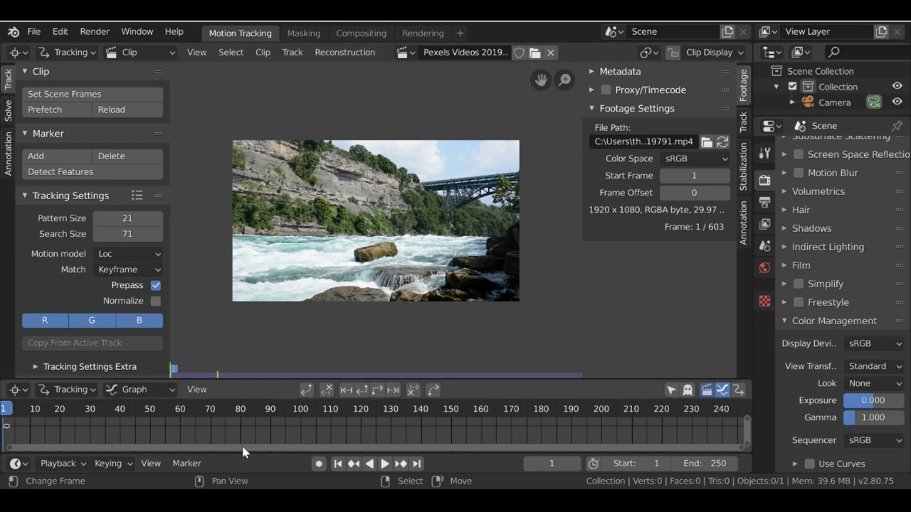
# Prefetch the movie clip's frames into memory.
pyautogui.scroll(-3, 262, 426)
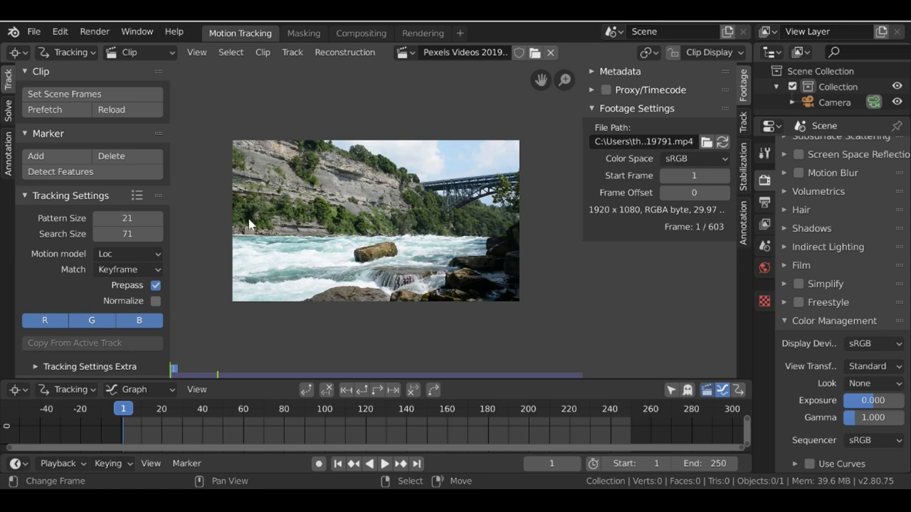
pyautogui.click(36, 93)
pyautogui.click(45, 110)
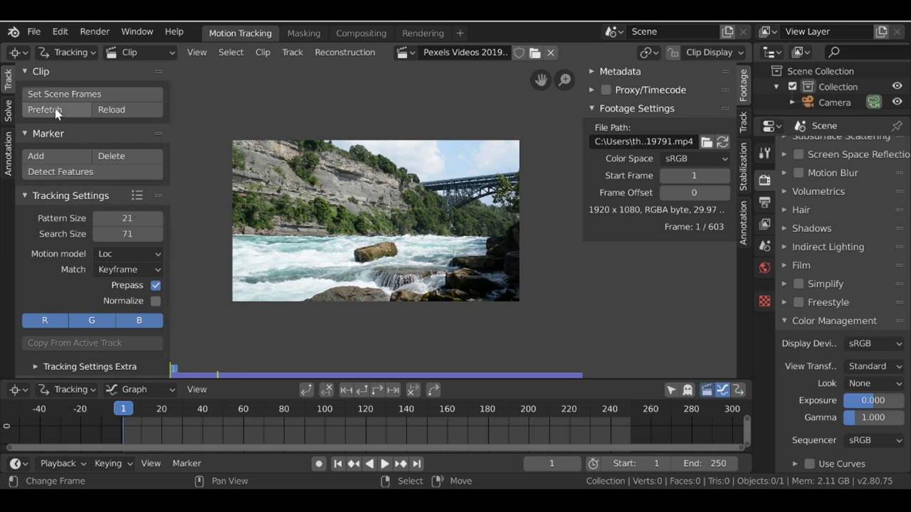
# Scrub through the footage to check its motion and return to frame 1.
pyautogui.moveTo(135, 431); pyautogui.dragTo(393, 435)
pyautogui.moveTo(472, 440); pyautogui.dragTo(371, 437)
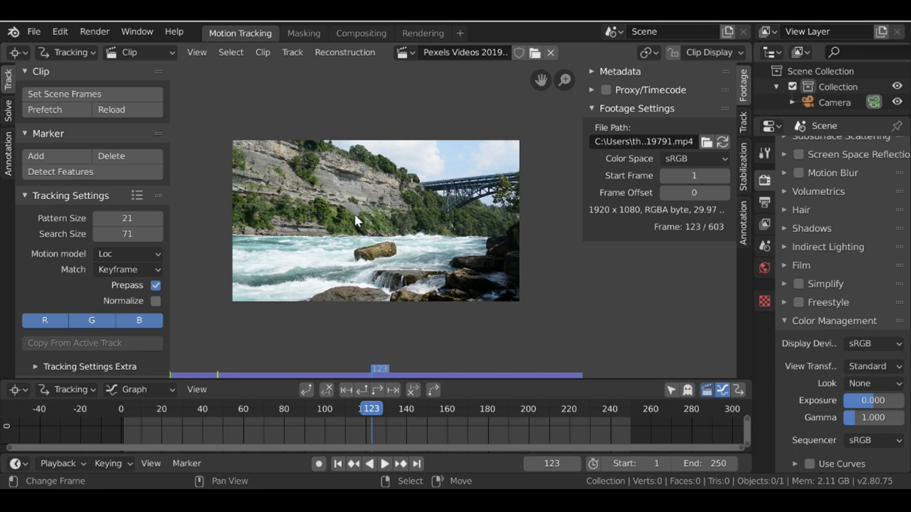
pyautogui.scroll(1, 381, 263)
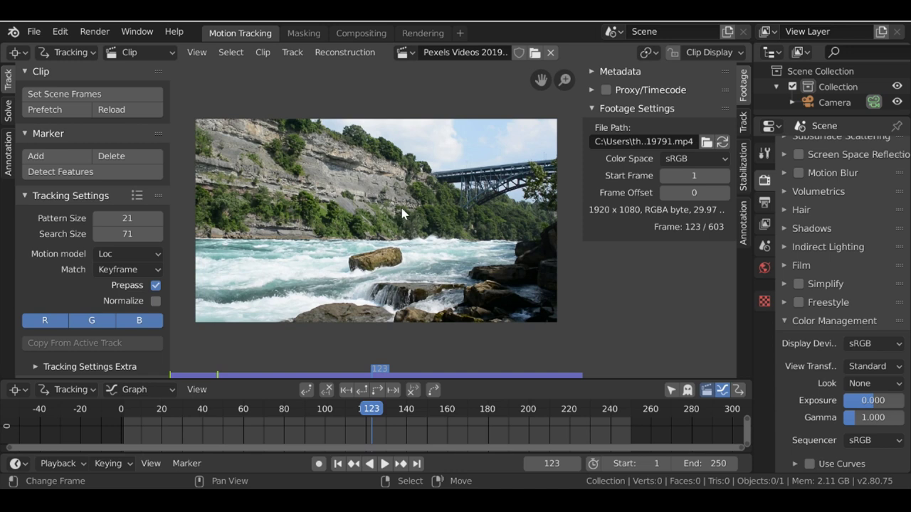
pyautogui.moveTo(370, 422); pyautogui.dragTo(329, 420)
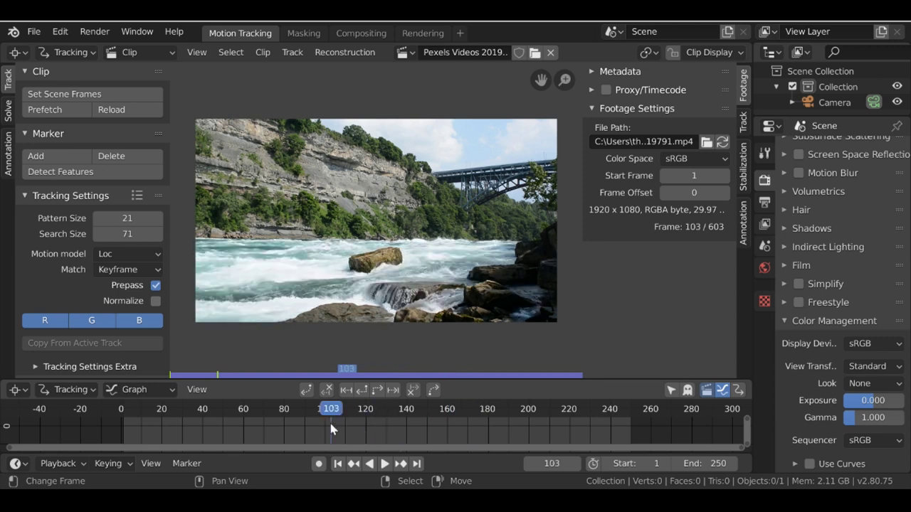
pyautogui.click(337, 464)
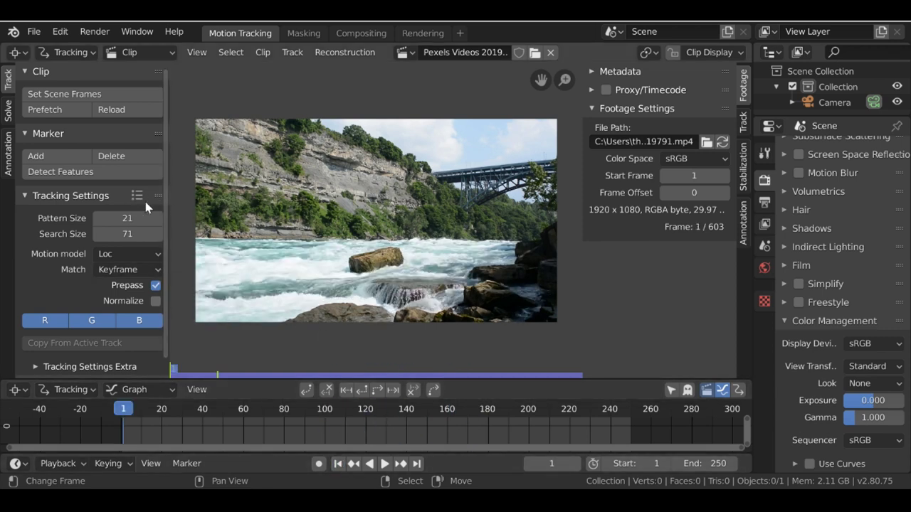
# Set the tracking pattern match to Previous frame and enable Normalize.
pyautogui.scroll(-1, 143, 213)
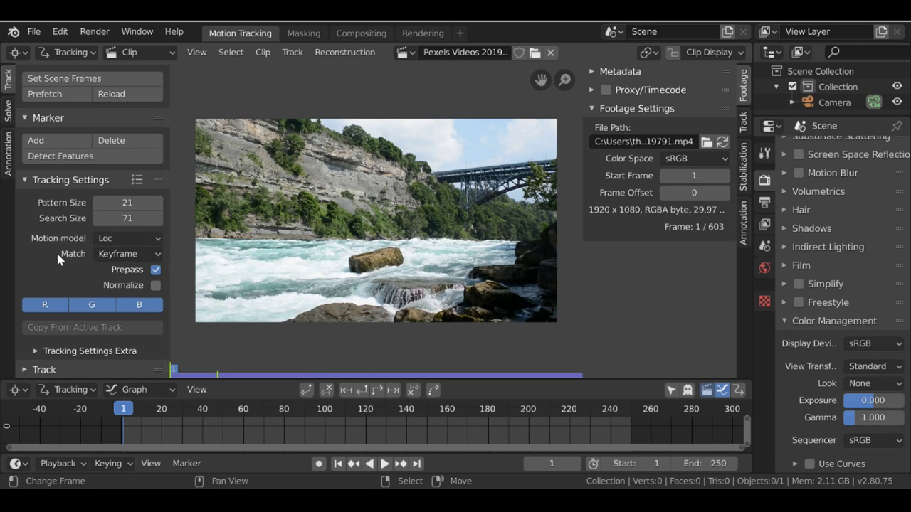
pyautogui.click(136, 254)
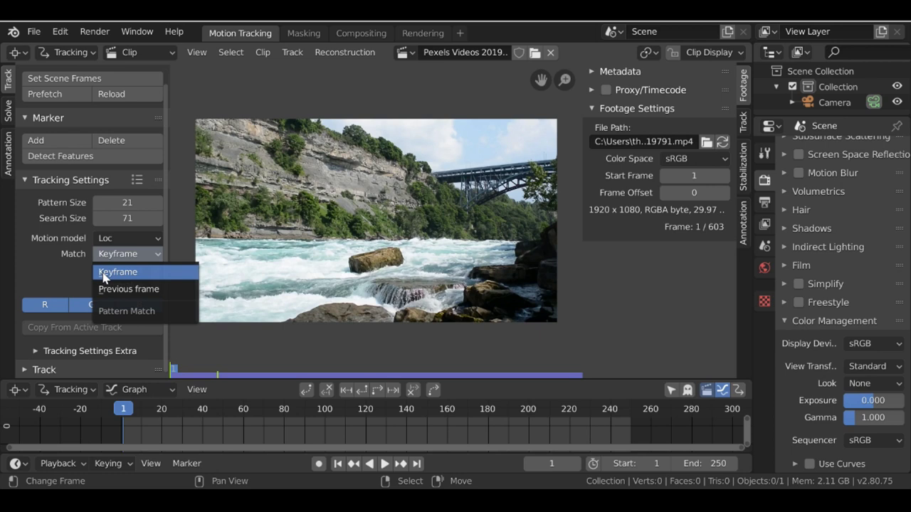
pyautogui.click(151, 290)
pyautogui.click(156, 285)
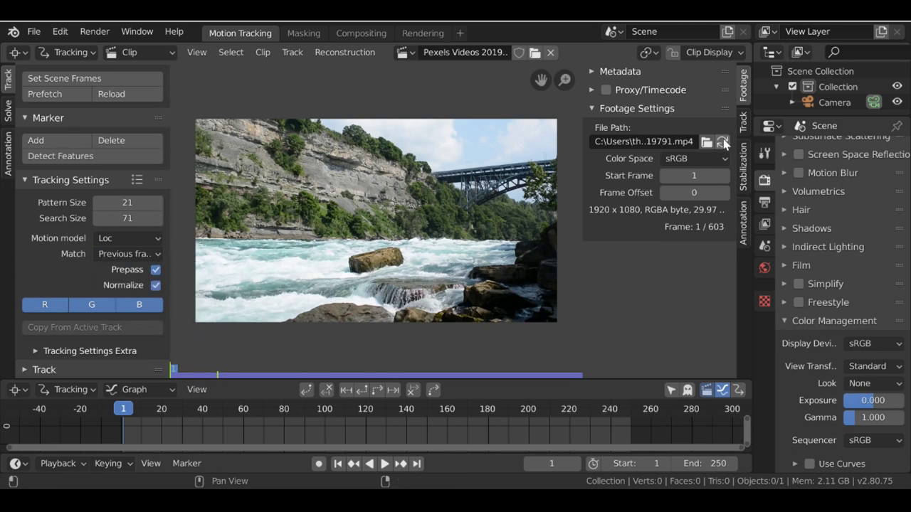
# Show the clip's track properties and enable the search area in the marker display.
pyautogui.click(744, 123)
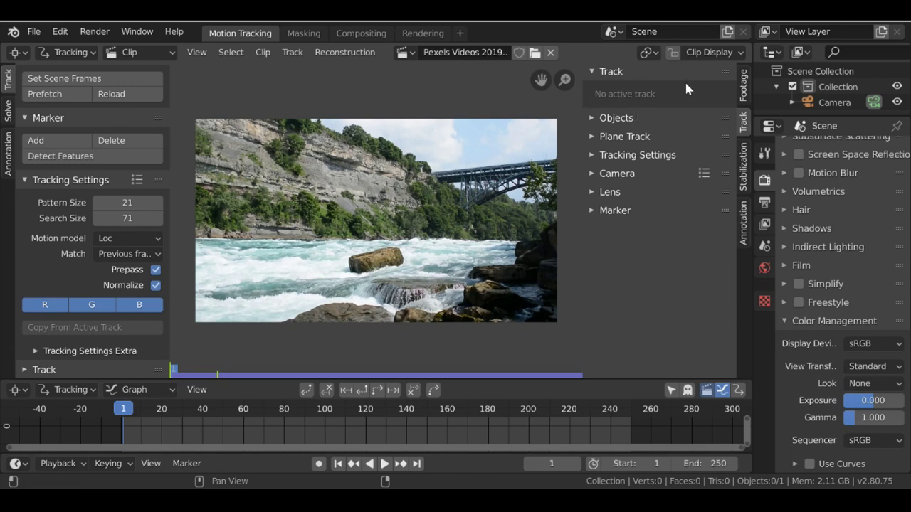
pyautogui.click(716, 55)
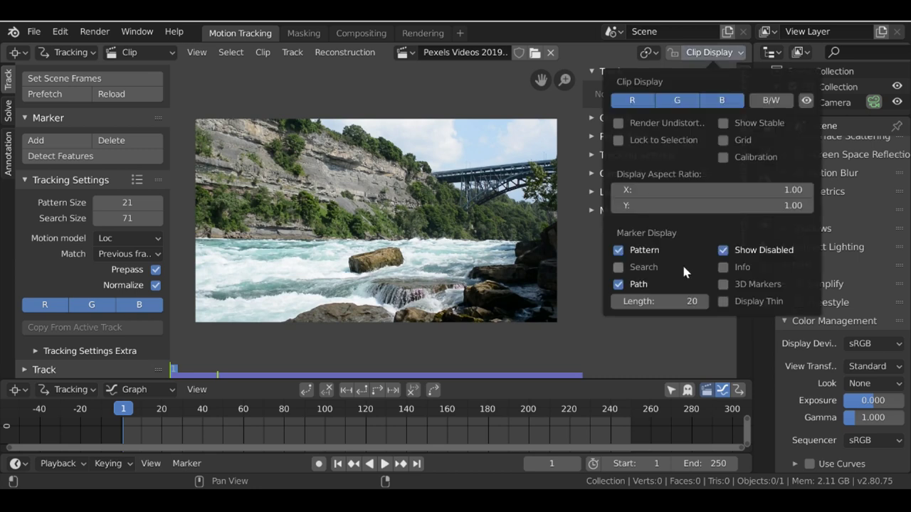
pyautogui.click(618, 267)
# Add a tracking marker on the dark vertical crack in the grey cliff face.
pyautogui.moveTo(332, 213); pyautogui.dragTo(333, 210, button='middle')
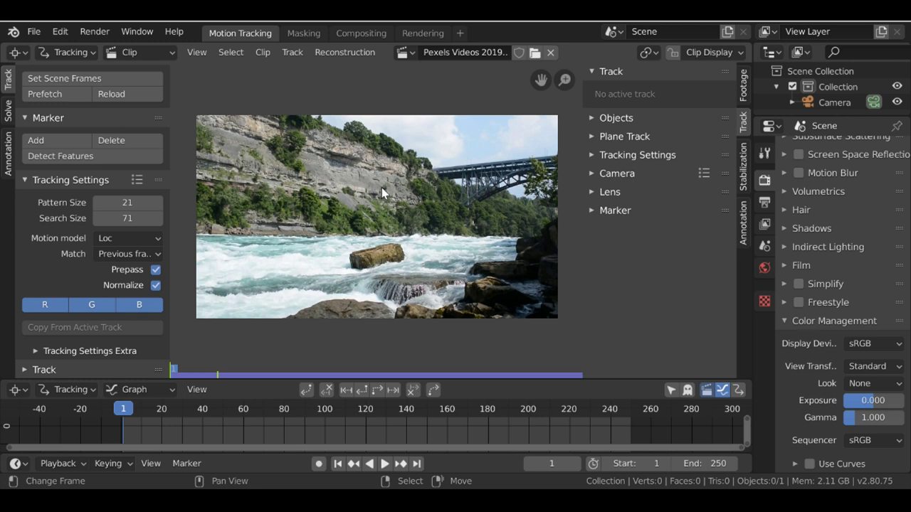
pyautogui.scroll(5, 382, 187)
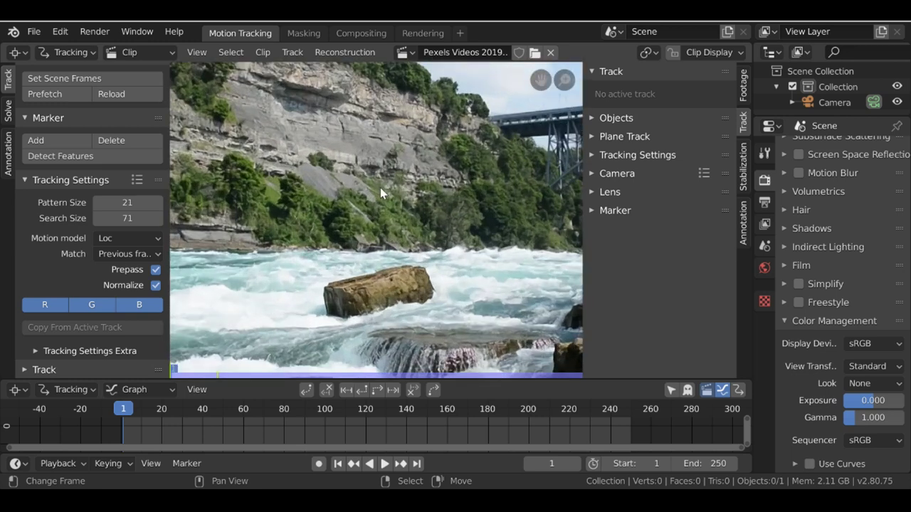
pyautogui.moveTo(349, 201); pyautogui.dragTo(380, 288, button='middle')
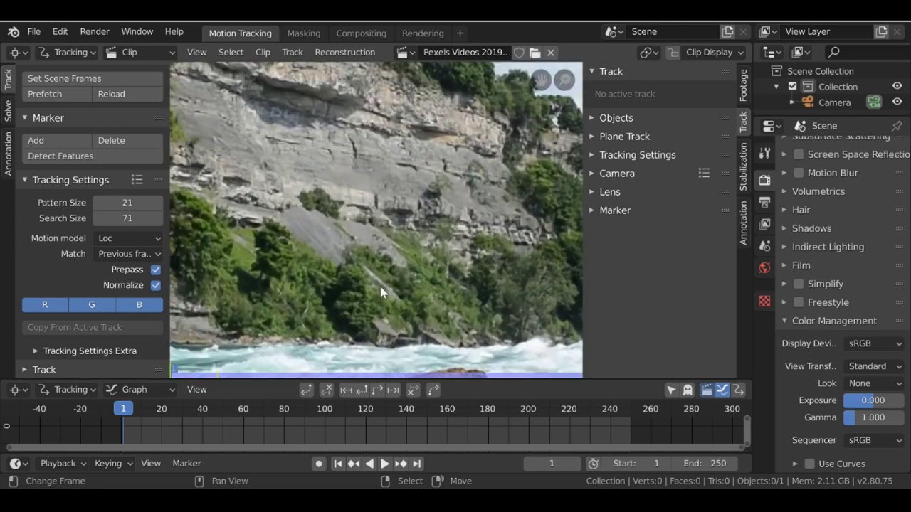
pyautogui.scroll(2, 353, 161)
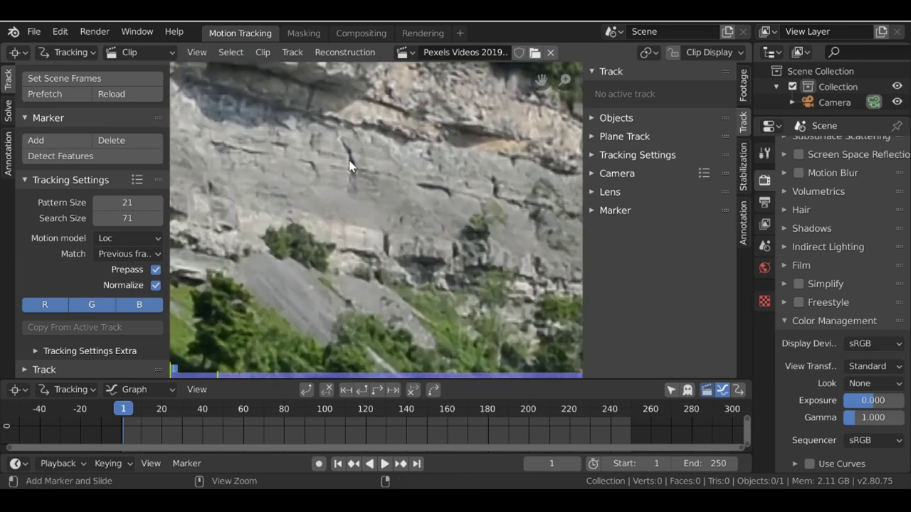
pyautogui.keyDown('ctrl'); pyautogui.click(352, 164); pyautogui.keyUp('ctrl')
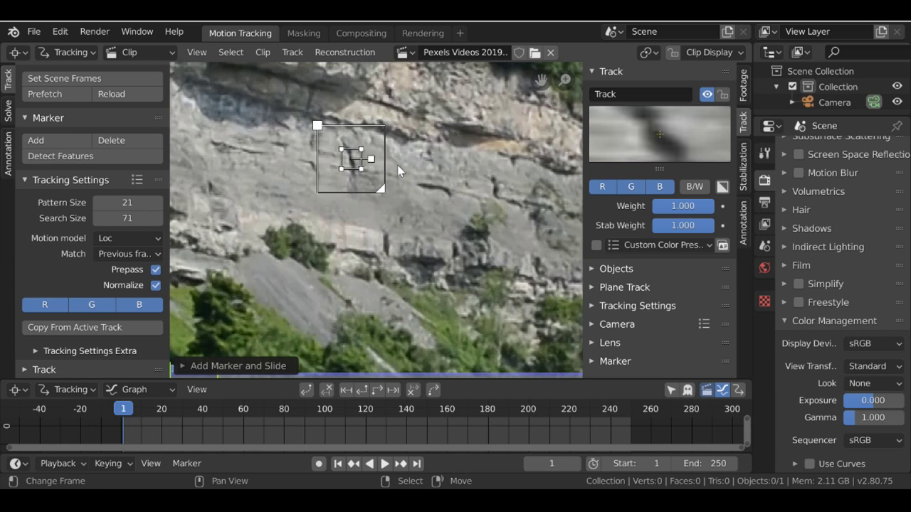
# Scale up the cliff marker and shrink its search area closer around the pattern box.
pyautogui.press('s')
pyautogui.click(451, 159)
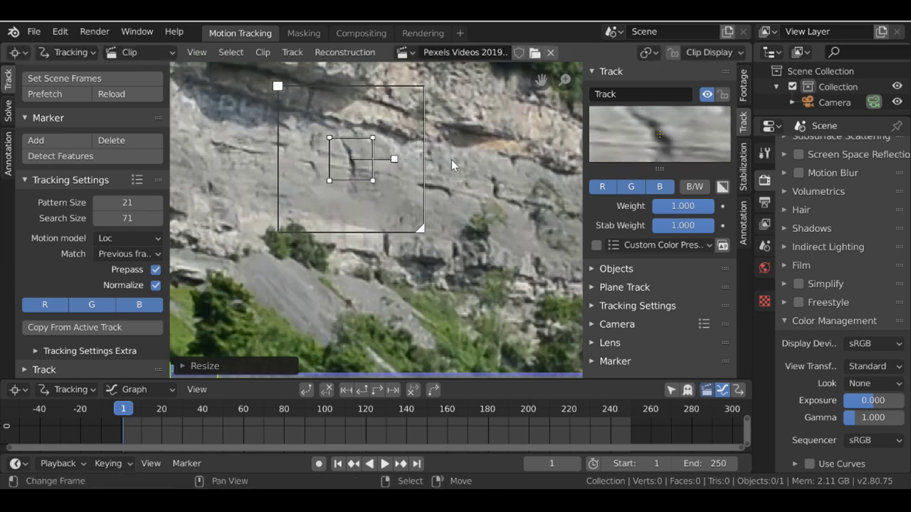
pyautogui.moveTo(423, 228); pyautogui.dragTo(403, 209)
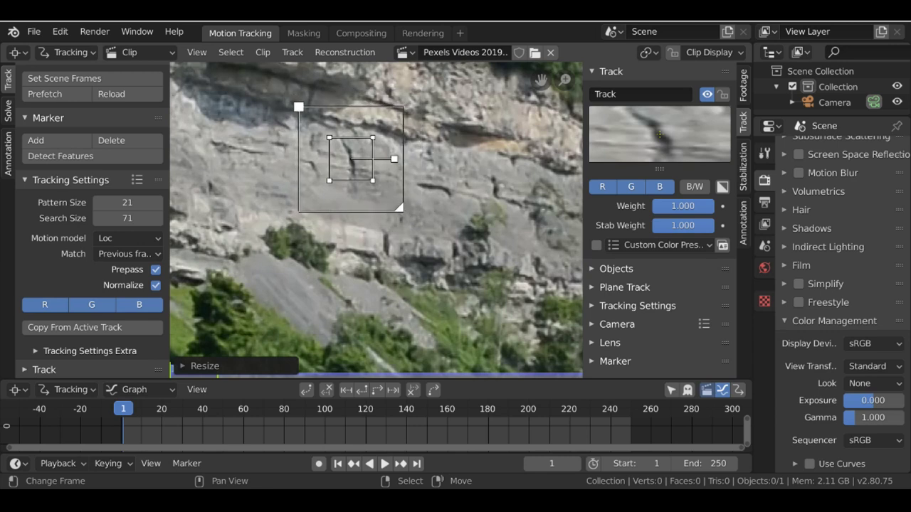
# Track the cliff marker forward to frame 250 and inspect its motion curves in the graph.
pyautogui.scroll(-3, 399, 222)
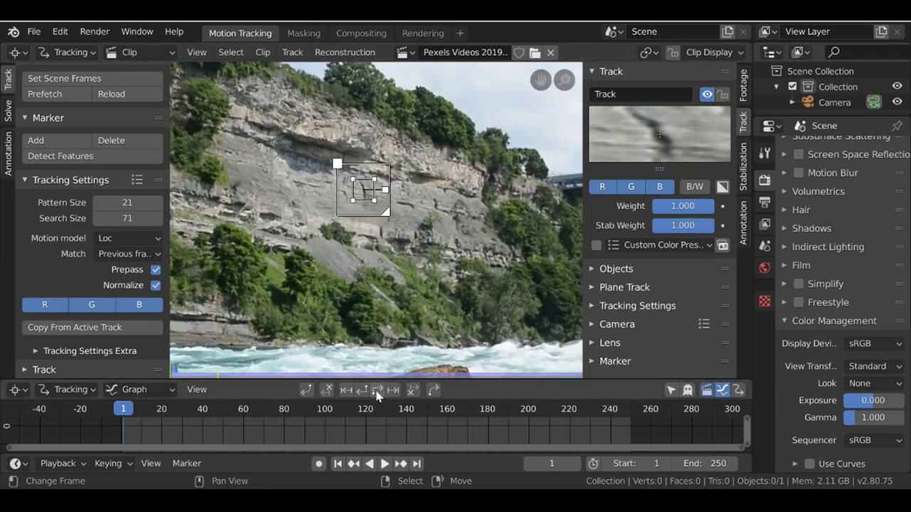
pyautogui.click(378, 391)
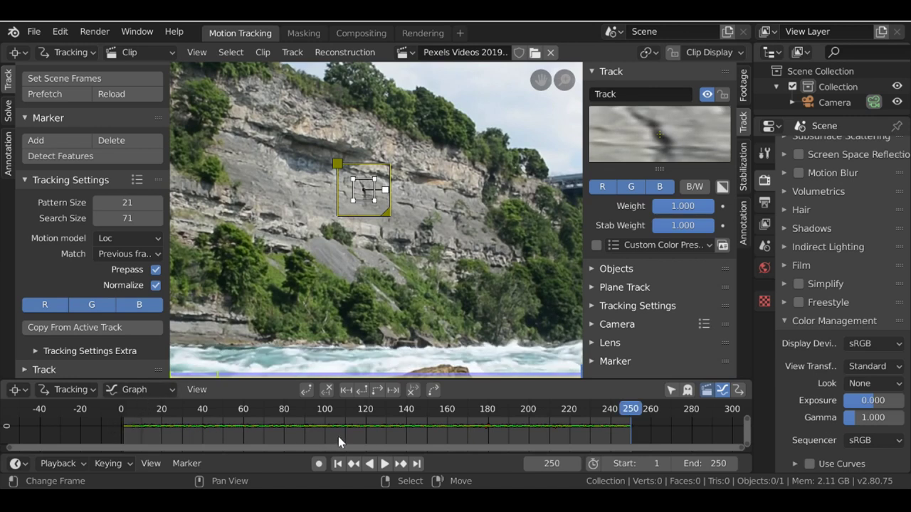
pyautogui.scroll(6, 417, 434)
pyautogui.scroll(-2, 417, 442)
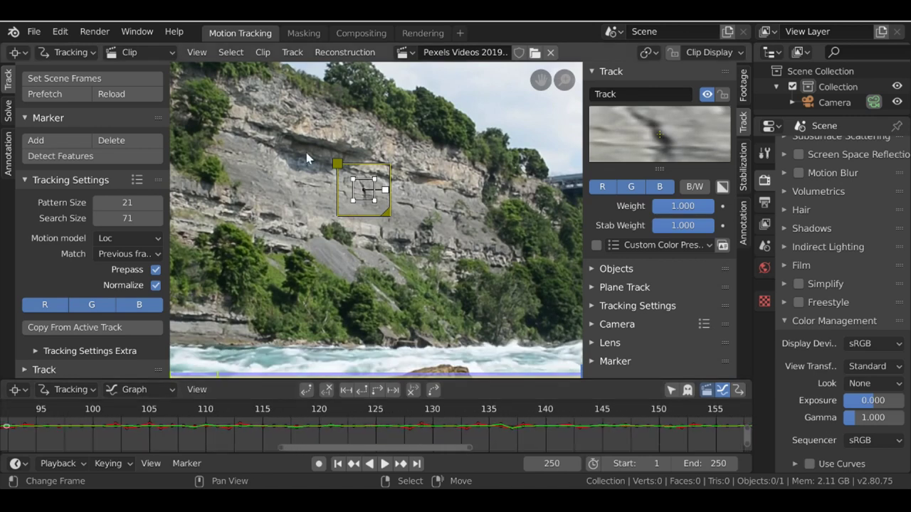
# Return the tracked clip to frame 1 with the whole image in view.
pyautogui.scroll(-7, 334, 192)
pyautogui.scroll(2, 352, 240)
pyautogui.hotkey('shift', 'Left')
pyautogui.moveTo(356, 285); pyautogui.dragTo(345, 237, button='middle')
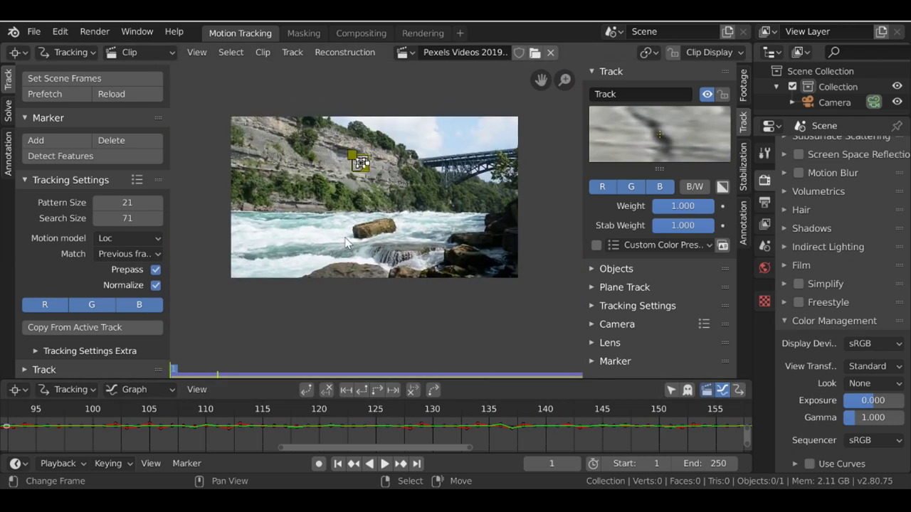
pyautogui.scroll(1, 335, 235)
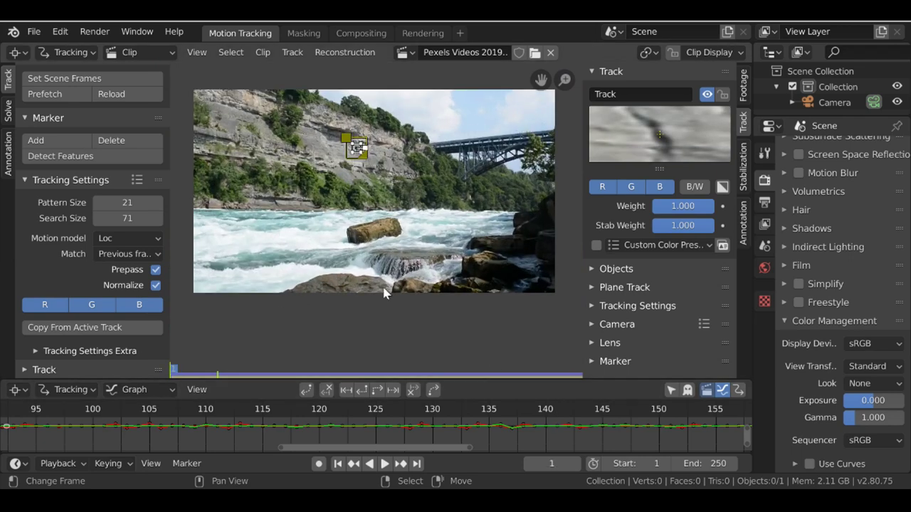
pyautogui.moveTo(358, 266); pyautogui.dragTo(360, 277, button='middle')
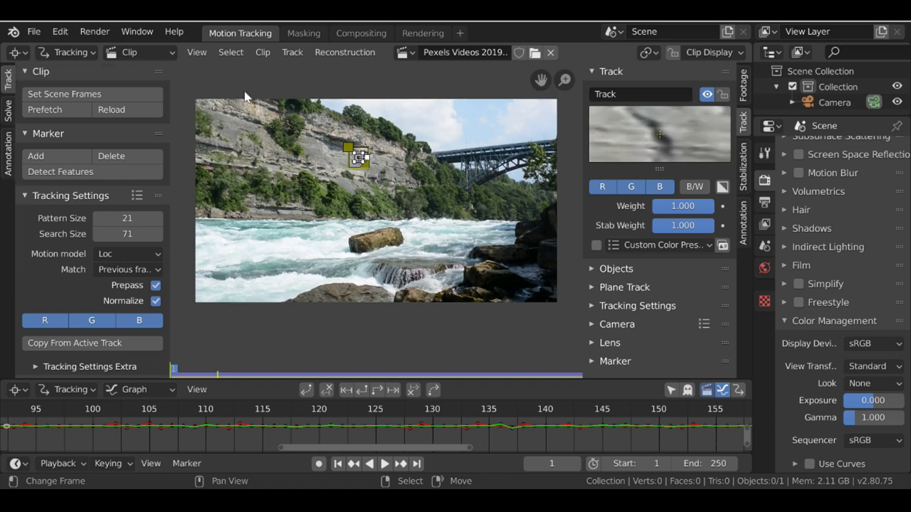
pyautogui.click(303, 32)
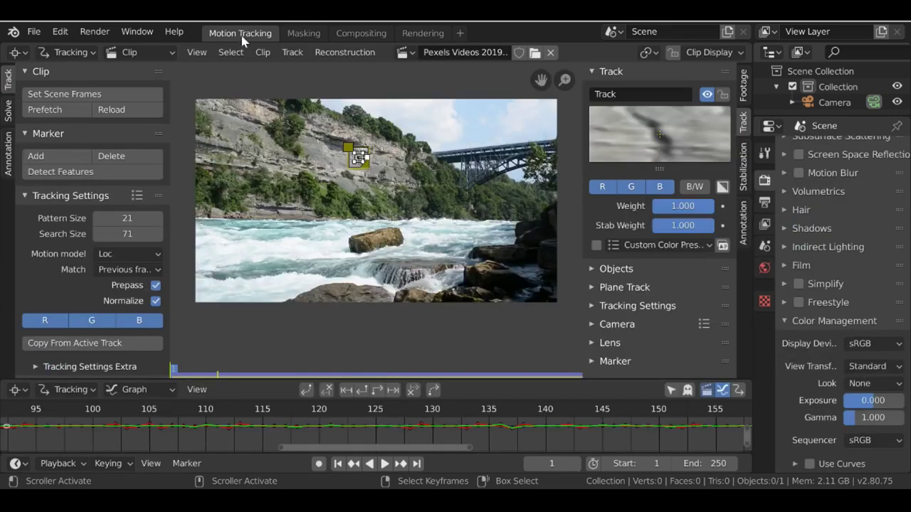
# Switch the clip editor to Mask mode and create a new mask named Rock.
pyautogui.click(65, 54)
pyautogui.click(64, 86)
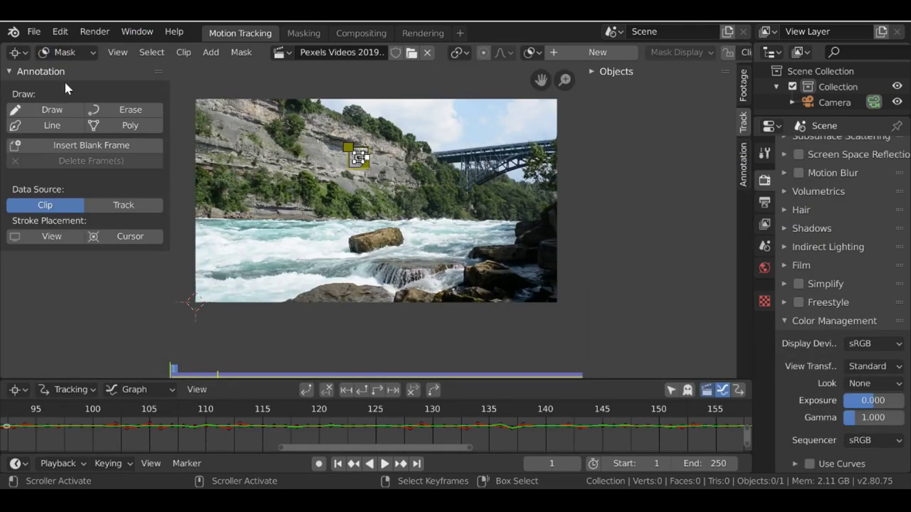
pyautogui.click(350, 181)
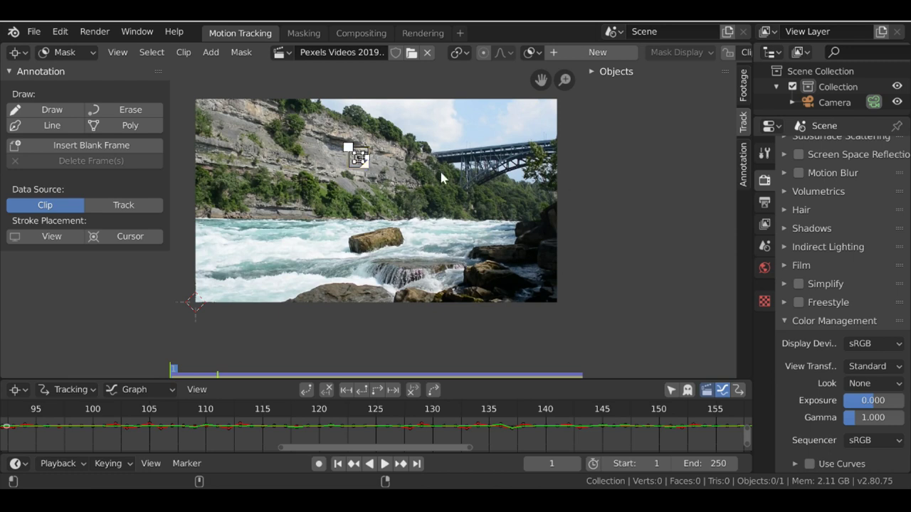
pyautogui.press('Tab')
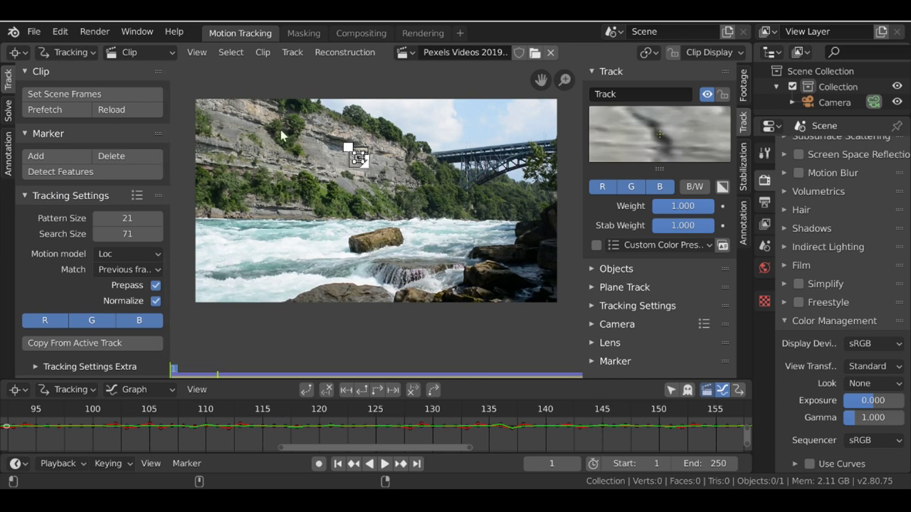
pyautogui.press('Tab')
pyautogui.click(598, 53)
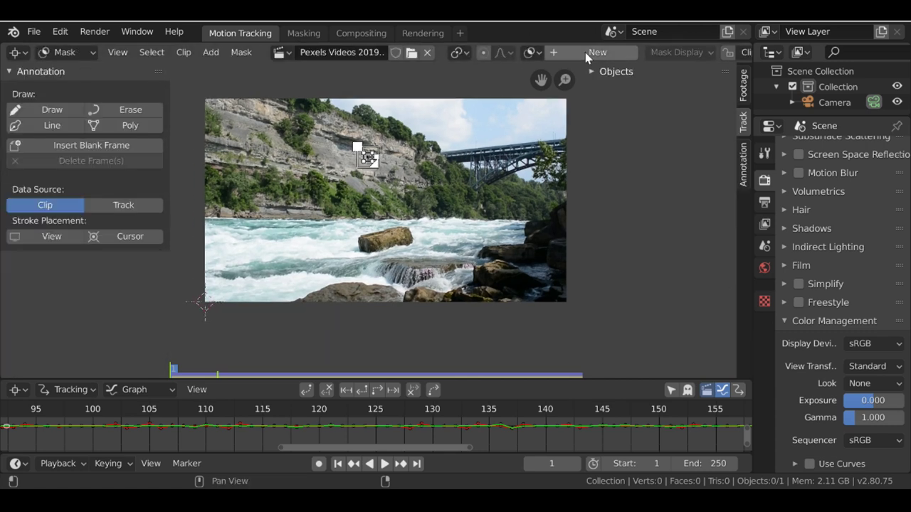
pyautogui.click(571, 52)
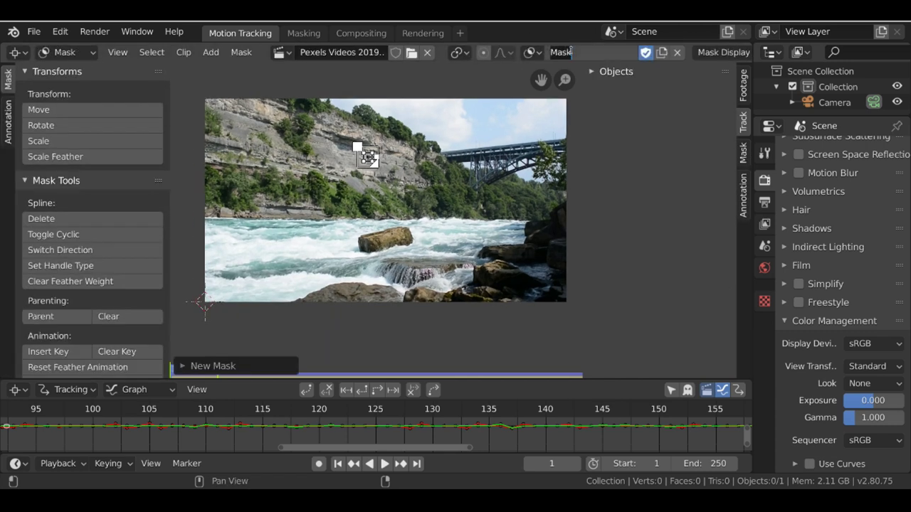
pyautogui.write('Rock')
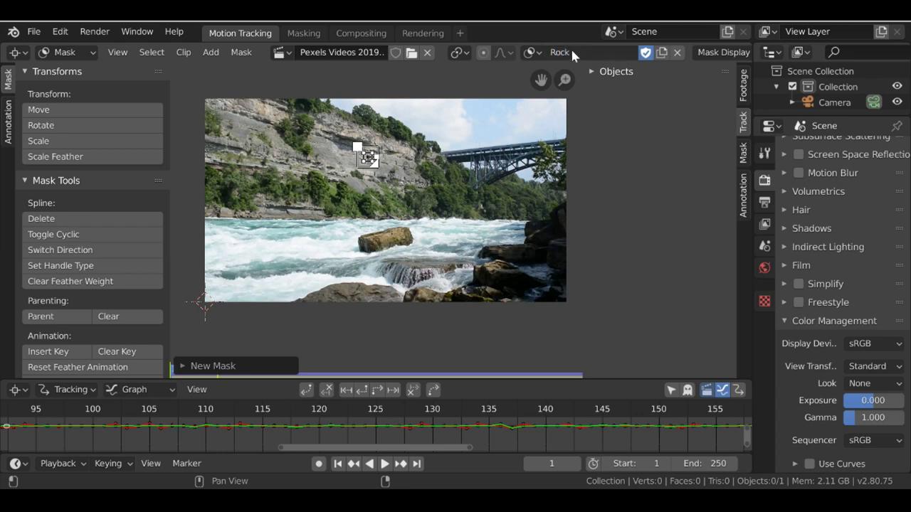
pyautogui.press('Return')
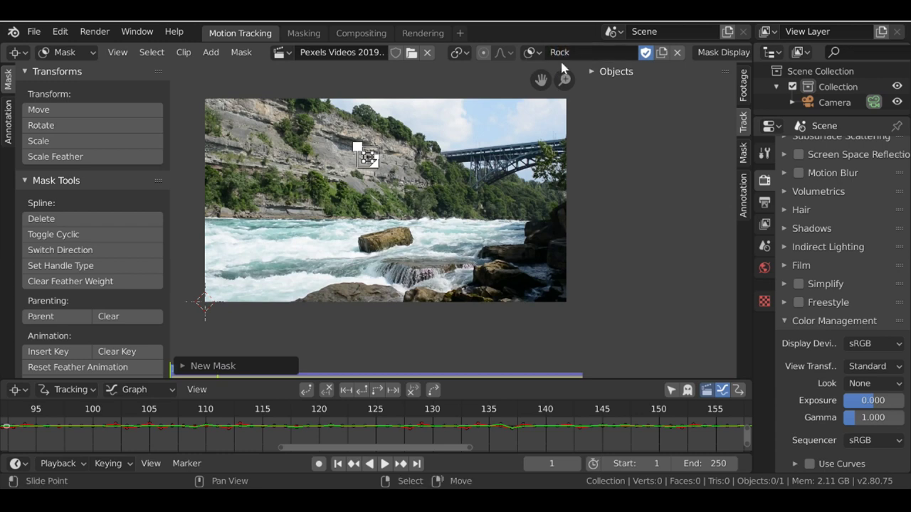
# Outline the large foreground rock at the image's lower edge with mask points and close the spline.
pyautogui.scroll(4, 244, 252)
pyautogui.keyDown('ctrl'); pyautogui.click(245, 251); pyautogui.keyUp('ctrl')
pyautogui.keyDown('ctrl'); pyautogui.click(258, 248); pyautogui.keyUp('ctrl')
pyautogui.keyDown('ctrl'); pyautogui.click(270, 243); pyautogui.keyUp('ctrl')
pyautogui.keyDown('ctrl'); pyautogui.click(277, 242); pyautogui.keyUp('ctrl')
pyautogui.keyDown('ctrl'); pyautogui.click(290, 233); pyautogui.keyUp('ctrl')
pyautogui.keyDown('ctrl'); pyautogui.click(308, 226); pyautogui.keyUp('ctrl')
pyautogui.keyDown('ctrl'); pyautogui.click(324, 218); pyautogui.keyUp('ctrl')
pyautogui.keyDown('ctrl'); pyautogui.click(350, 208); pyautogui.keyUp('ctrl')
pyautogui.keyDown('ctrl'); pyautogui.click(377, 205); pyautogui.keyUp('ctrl')
pyautogui.keyDown('ctrl'); pyautogui.click(405, 204); pyautogui.keyUp('ctrl')
pyautogui.keyDown('ctrl'); pyautogui.click(433, 202); pyautogui.keyUp('ctrl')
pyautogui.keyDown('ctrl'); pyautogui.click(438, 208); pyautogui.keyUp('ctrl')
pyautogui.keyDown('ctrl'); pyautogui.click(454, 207); pyautogui.keyUp('ctrl')
pyautogui.keyDown('ctrl'); pyautogui.click(478, 211); pyautogui.keyUp('ctrl')
pyautogui.keyDown('ctrl'); pyautogui.click(503, 212); pyautogui.keyUp('ctrl')
pyautogui.keyDown('ctrl'); pyautogui.click(539, 238); pyautogui.keyUp('ctrl')
pyautogui.keyDown('ctrl'); pyautogui.click(539, 259); pyautogui.keyUp('ctrl')
pyautogui.hotkey('alt', 'c')
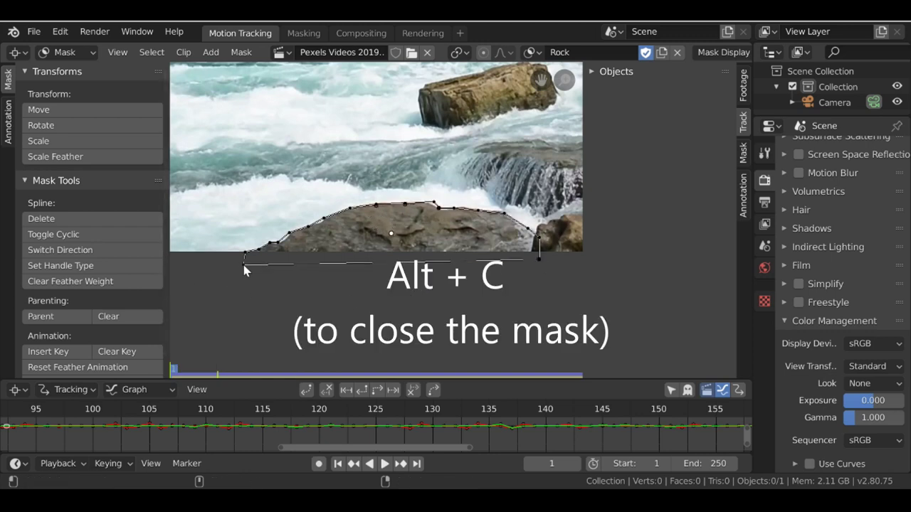
# Refine the mask along the rock's sloping left edge by moving points and adding extra ones where the outline misses the contour.
pyautogui.moveTo(305, 247); pyautogui.dragTo(349, 235, button='middle')
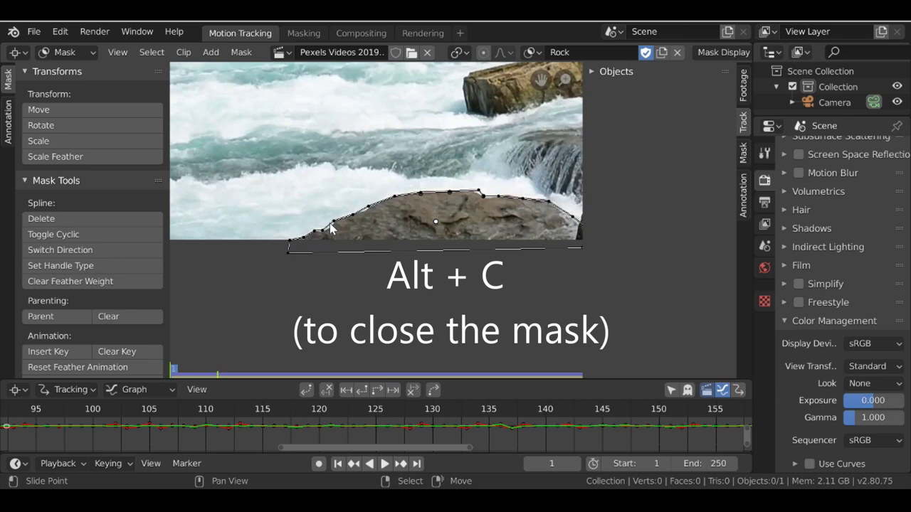
pyautogui.scroll(5, 330, 228)
pyautogui.moveTo(278, 245); pyautogui.dragTo(274, 244)
pyautogui.moveTo(315, 210); pyautogui.dragTo(332, 201)
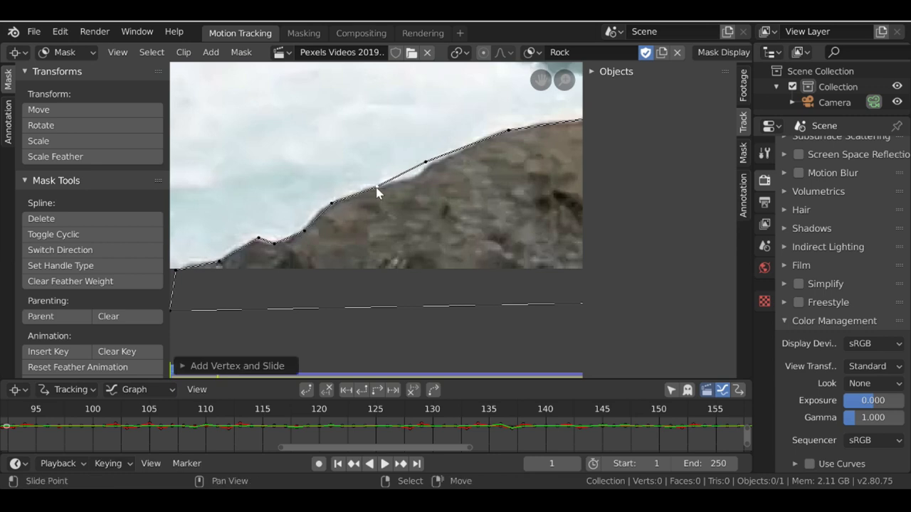
pyautogui.moveTo(425, 165)
pyautogui.mouseDown()
pyautogui.moveTo(415, 180)
pyautogui.moveTo(432, 163)
pyautogui.mouseUp()
pyautogui.keyDown('ctrl'); pyautogui.click(454, 155); pyautogui.keyUp('ctrl')
pyautogui.keyDown('ctrl'); pyautogui.click(478, 136); pyautogui.keyUp('ctrl')
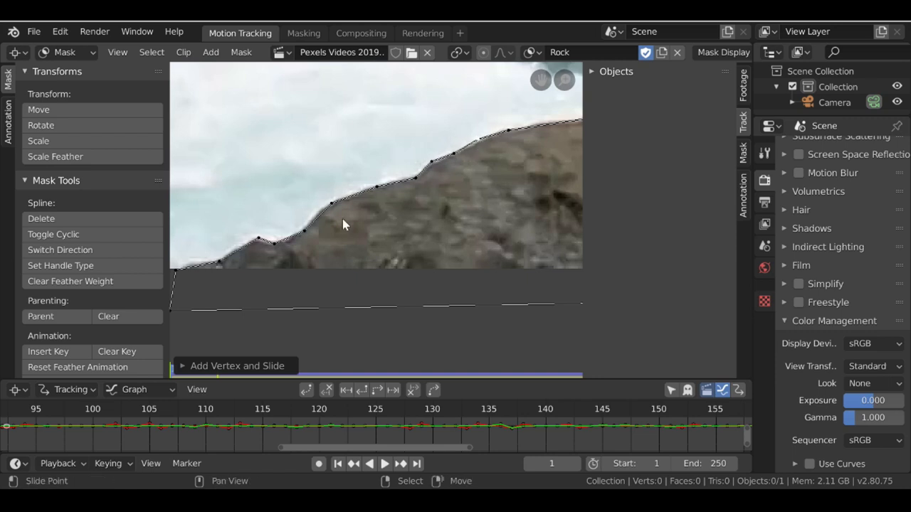
# Set the handle type of all the rock mask's points to Auto.
pyautogui.press('a')
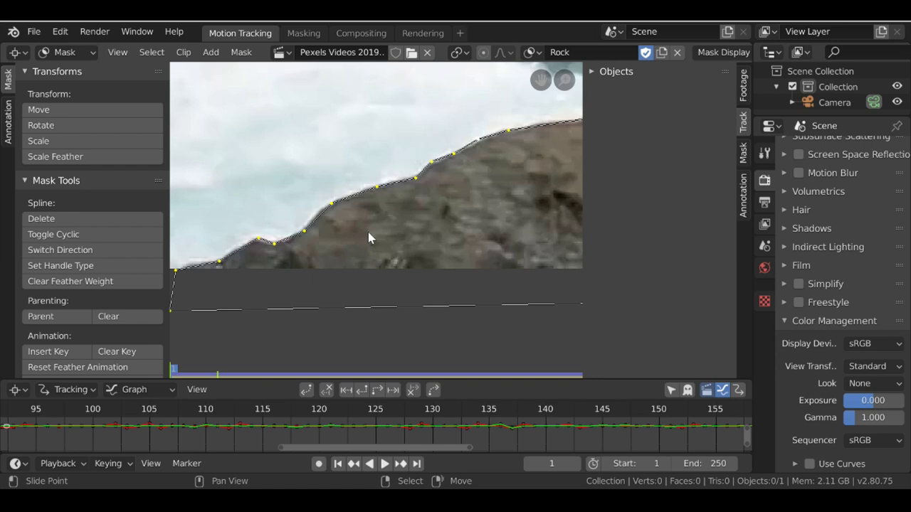
pyautogui.press('v')
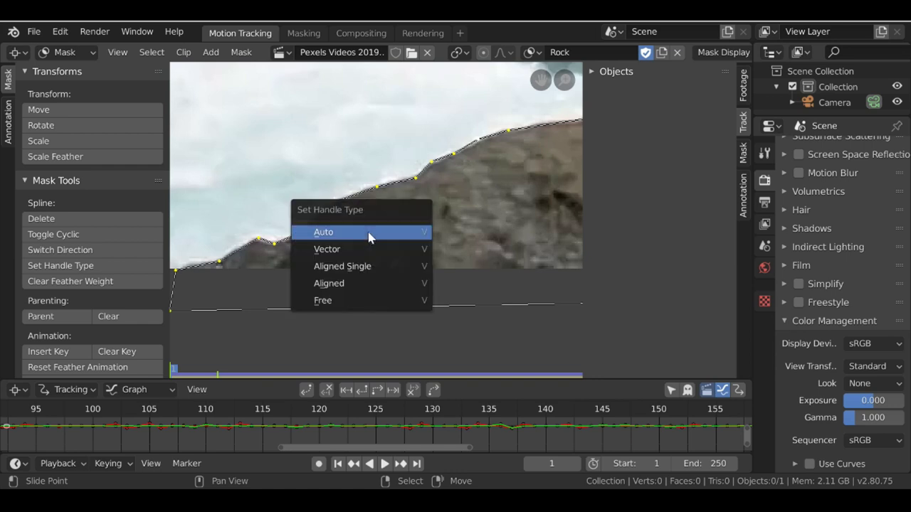
pyautogui.click(325, 233)
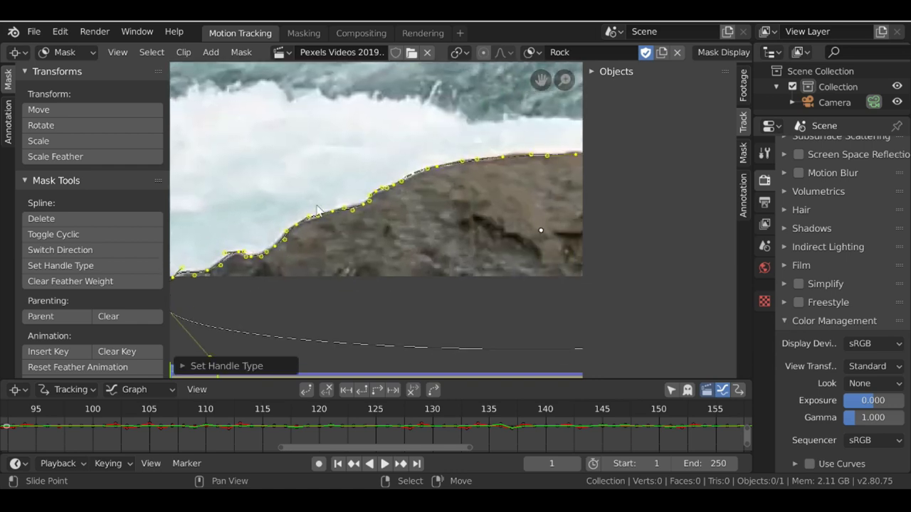
# Adjust the mask's points and handles along the rock's upper and right edges to follow its contour.
pyautogui.scroll(6, 455, 165)
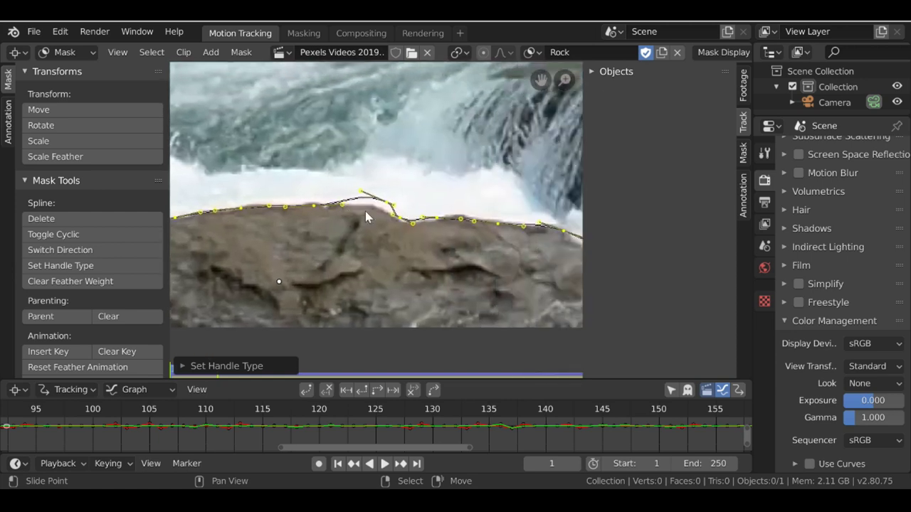
pyautogui.moveTo(403, 173); pyautogui.dragTo(368, 185)
pyautogui.moveTo(496, 215); pyautogui.dragTo(504, 227, button='middle')
pyautogui.moveTo(475, 218); pyautogui.dragTo(494, 223)
pyautogui.scroll(-3, 496, 228)
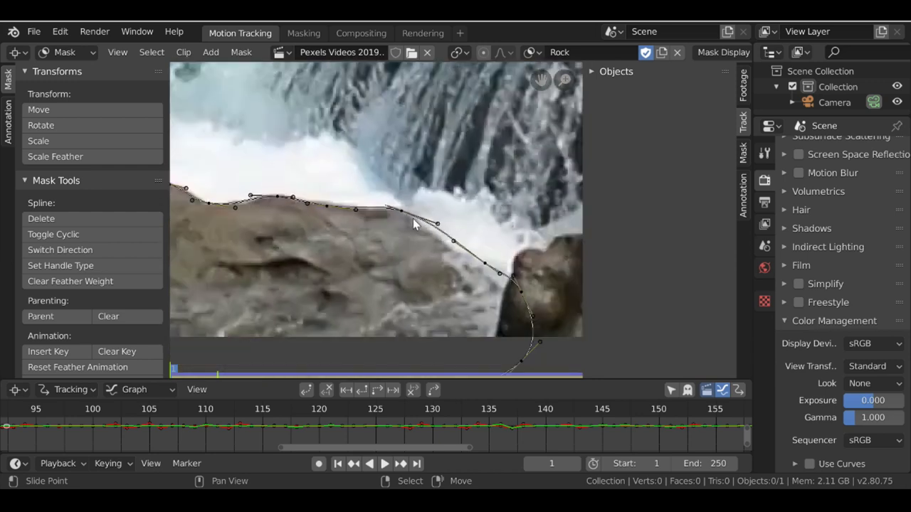
pyautogui.moveTo(417, 230); pyautogui.dragTo(446, 254)
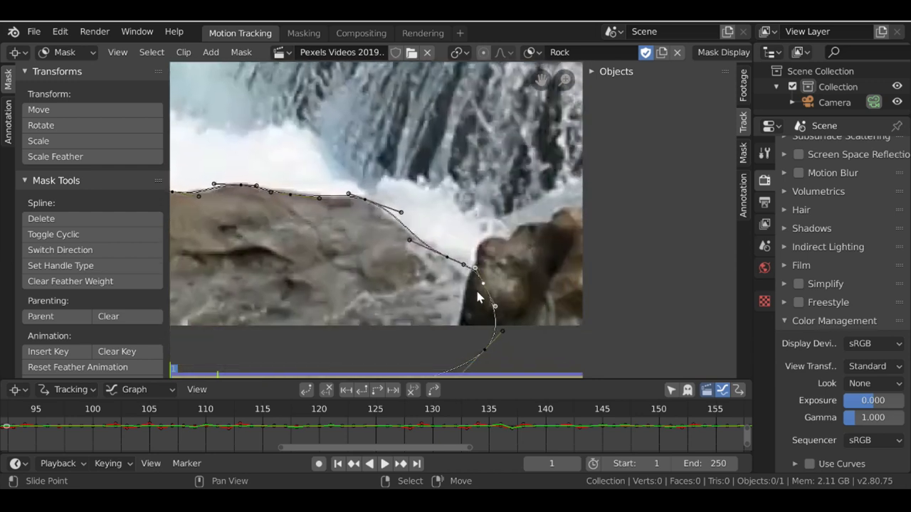
# Select all the rock mask's points and parent them to the cliff tracking marker.
pyautogui.scroll(-4, 216, 269)
pyautogui.moveTo(275, 232); pyautogui.dragTo(312, 243, button='middle')
pyautogui.press('a')
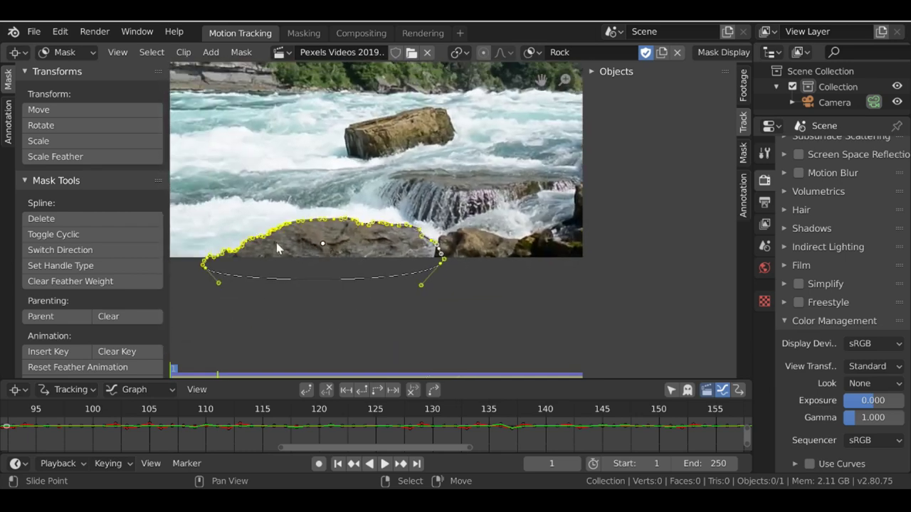
pyautogui.scroll(-3, 358, 210)
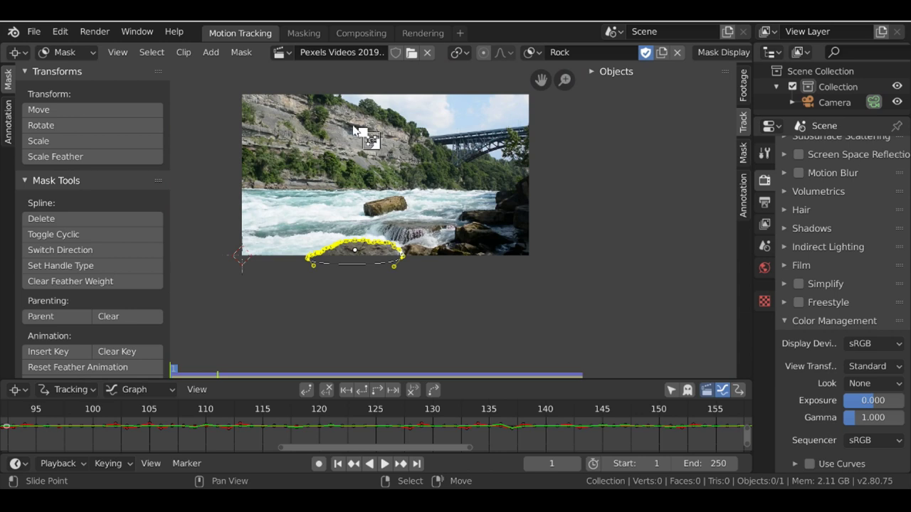
pyautogui.press('ctrl')
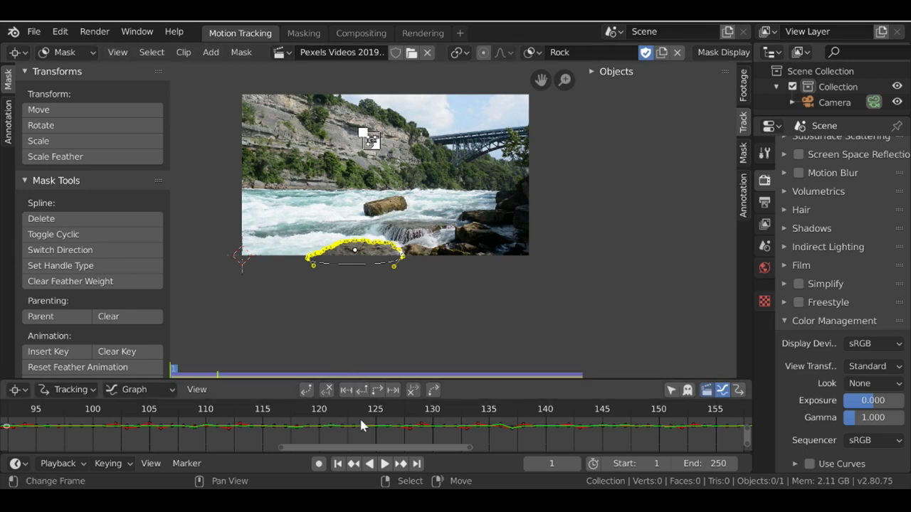
# Frame all motion curves in the graph and scrub to frame 134 to check how the mask follows the footage.
pyautogui.scroll(-2, 358, 415)
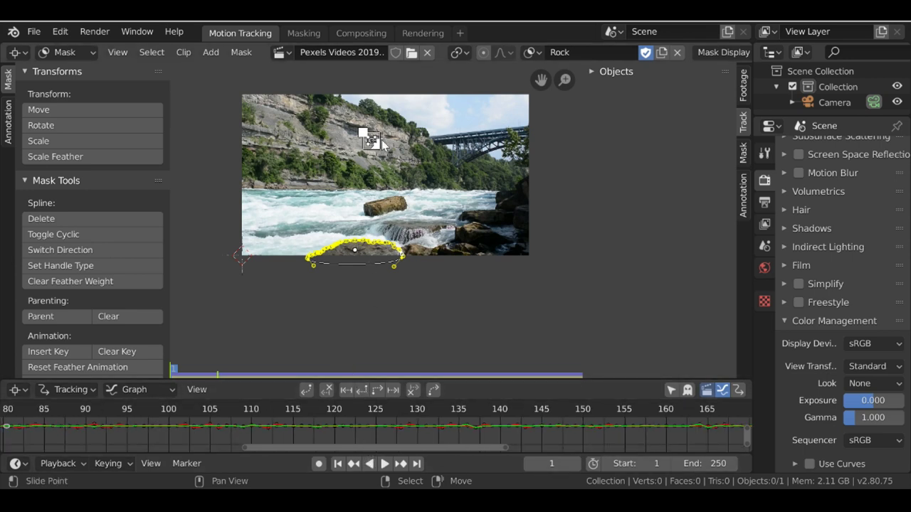
pyautogui.press('Home')
pyautogui.moveTo(205, 425); pyautogui.dragTo(392, 424)
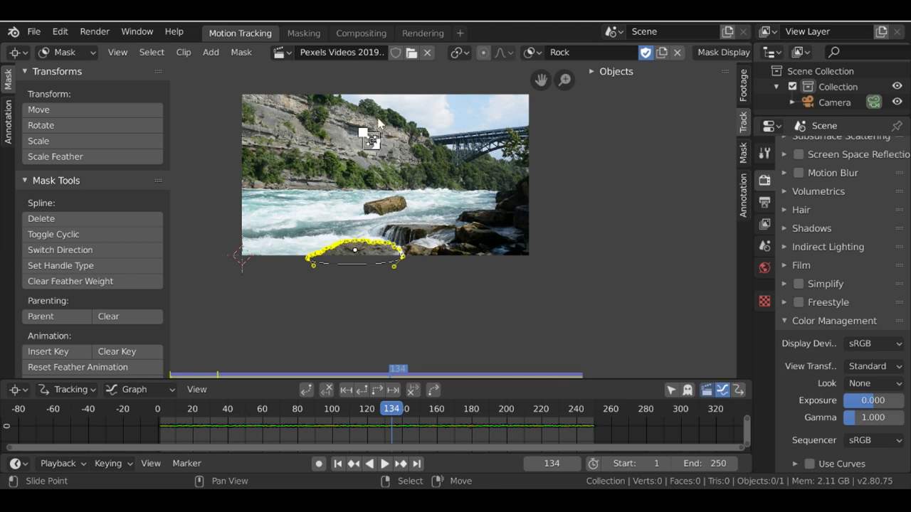
# Open the Niagara Falls clip in the clip editor and return to frame 1.
pyautogui.click(412, 52)
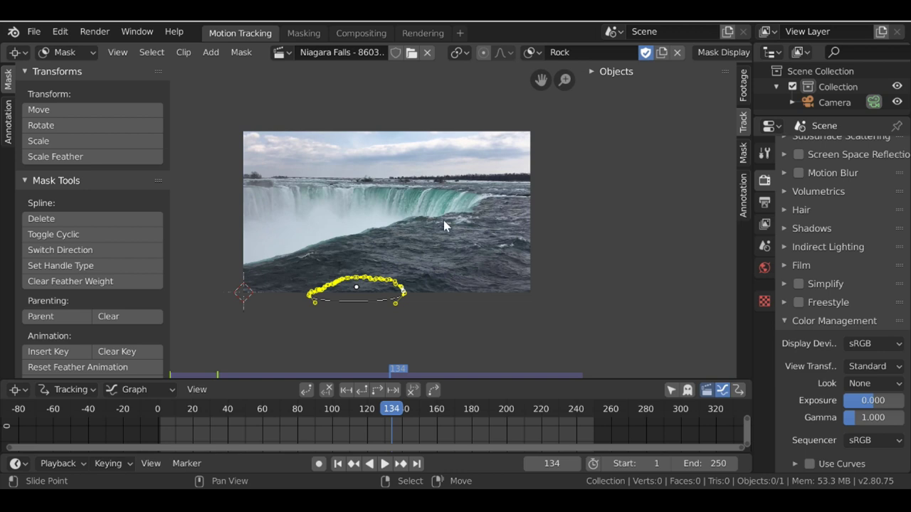
pyautogui.moveTo(444, 221); pyautogui.dragTo(445, 228, button='middle')
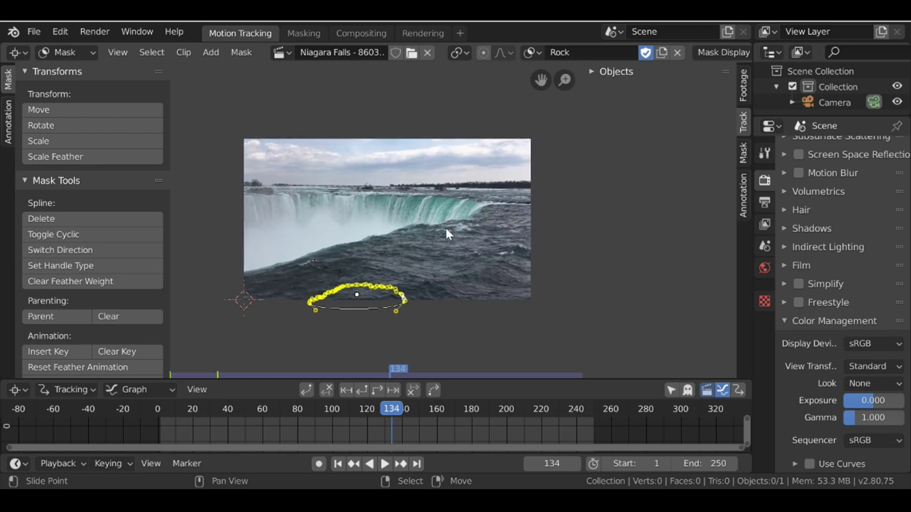
pyautogui.click(338, 464)
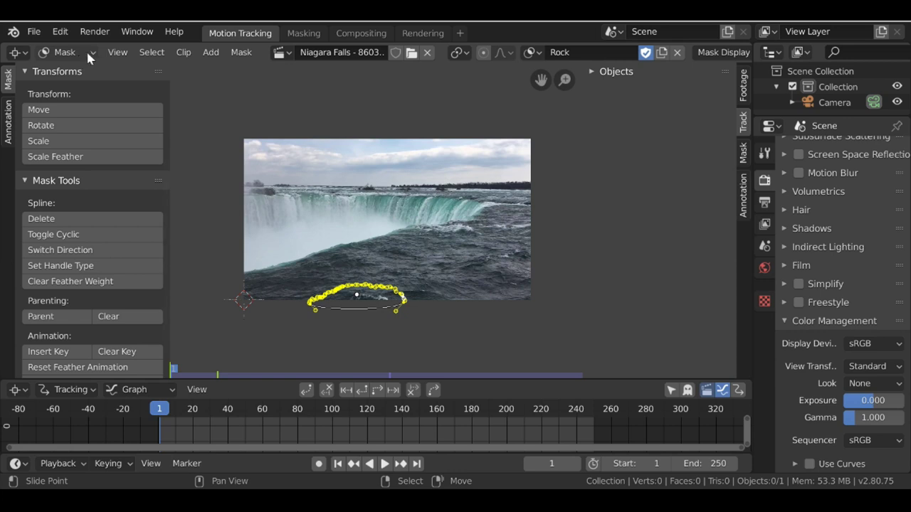
# Switch back to Tracking mode and prefetch the Niagara Falls clip's frames.
pyautogui.press('Tab')
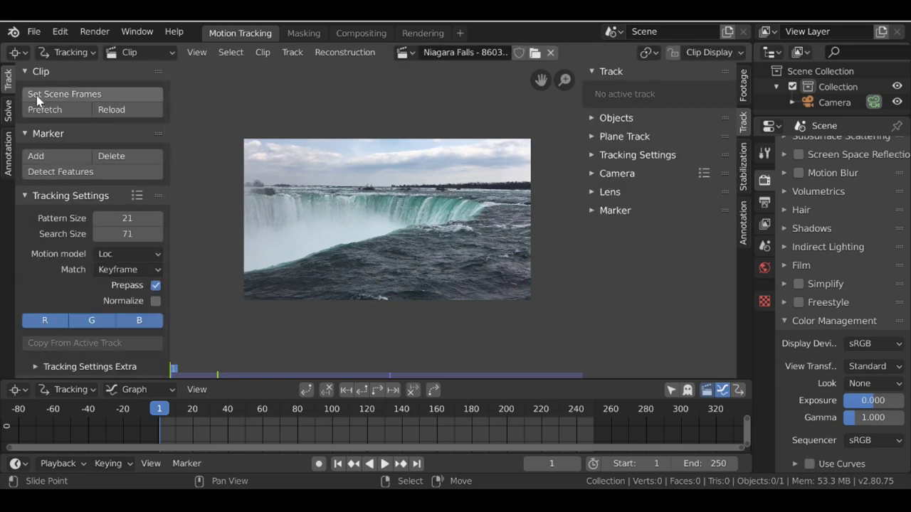
pyautogui.click(54, 111)
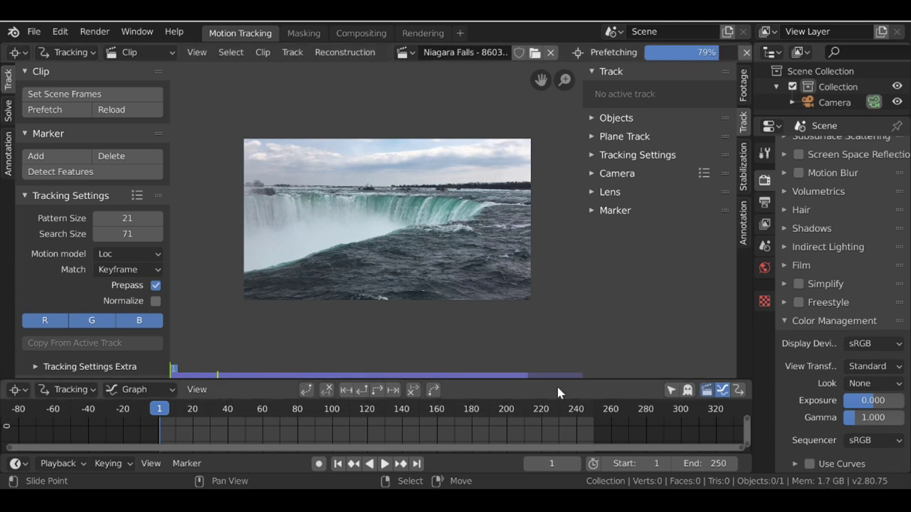
pyautogui.moveTo(176, 438); pyautogui.dragTo(161, 421)
# Add a tracking marker on the left edge of the dark building at the horizon above the falls and fine-tune its position.
pyautogui.scroll(5, 423, 236)
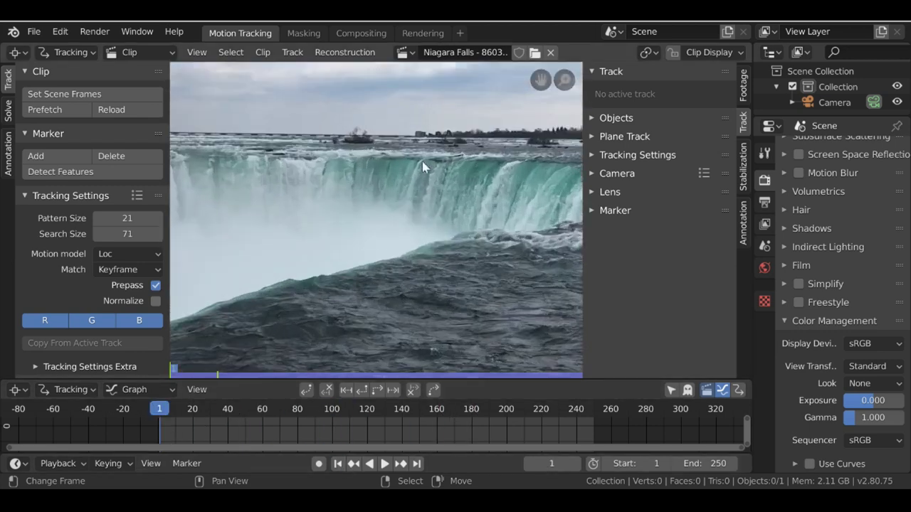
pyautogui.keyDown('ctrl'); pyautogui.click(364, 239); pyautogui.keyUp('ctrl')
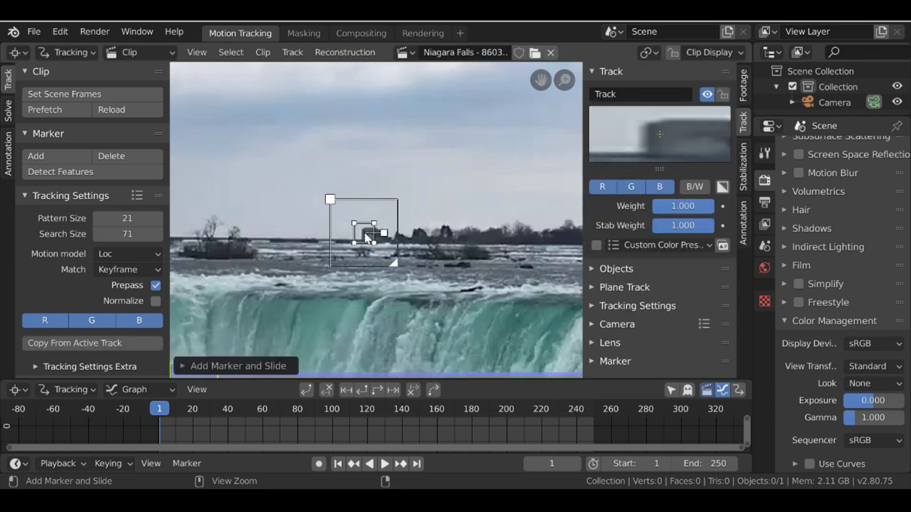
pyautogui.press('g')
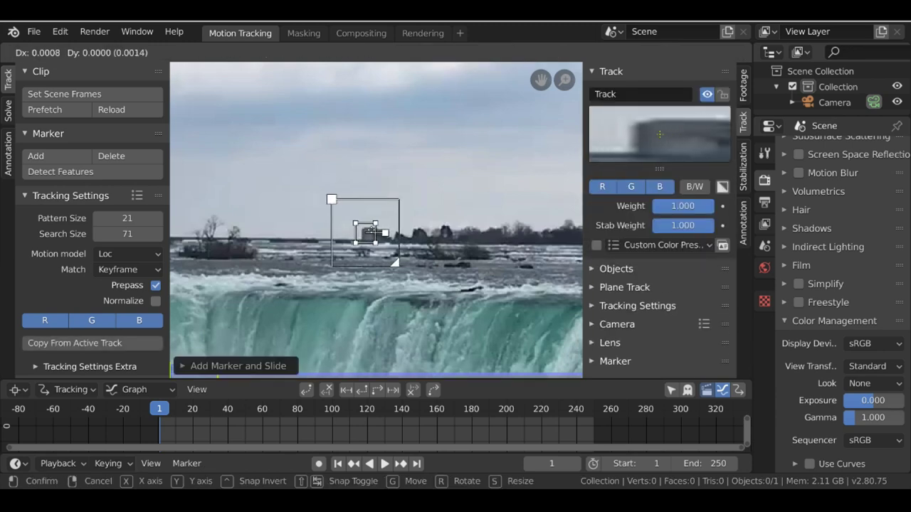
pyautogui.click(374, 234)
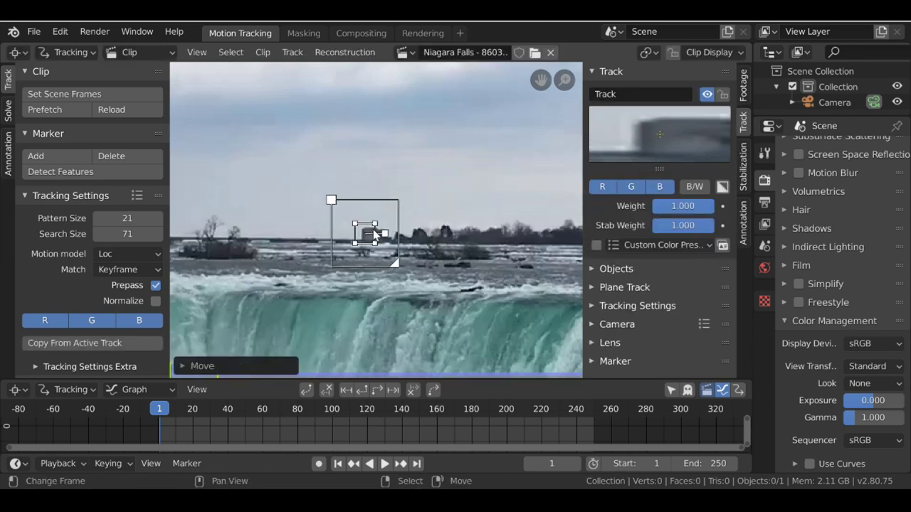
# Shrink the horizon marker's search area slightly and track it forward through frame 250.
pyautogui.moveTo(397, 267); pyautogui.dragTo(392, 262)
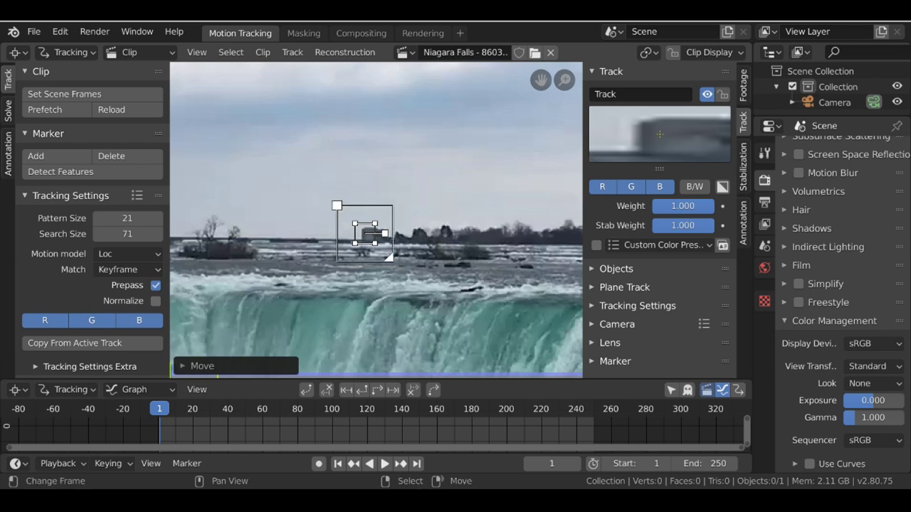
pyautogui.click(378, 390)
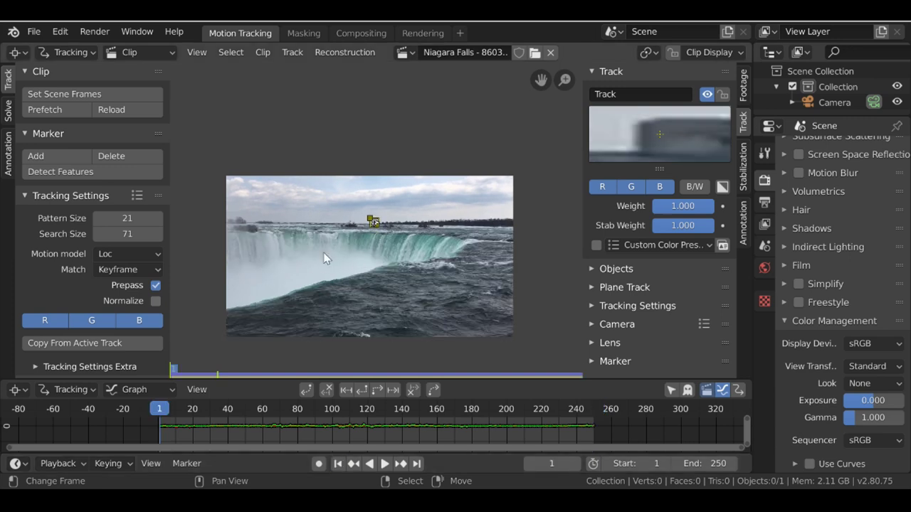
# Switch to Mask mode and create a new, empty mask for the Niagara Falls clip.
pyautogui.click(71, 52)
pyautogui.press('Tab')
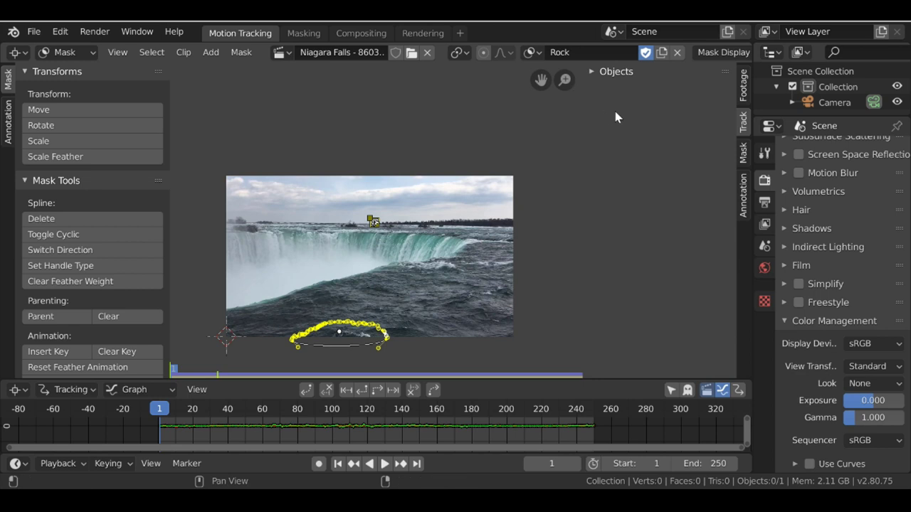
pyautogui.click(662, 52)
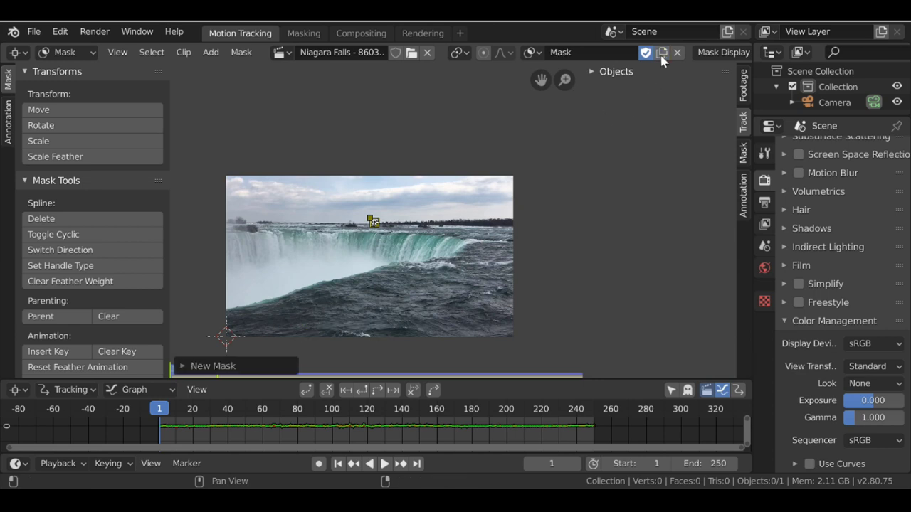
# Rename the new Niagara Falls mask to WaterMask.
pyautogui.click(577, 51)
pyautogui.write('WaterMask')
pyautogui.press('Return')
pyautogui.scroll(2, 231, 168)
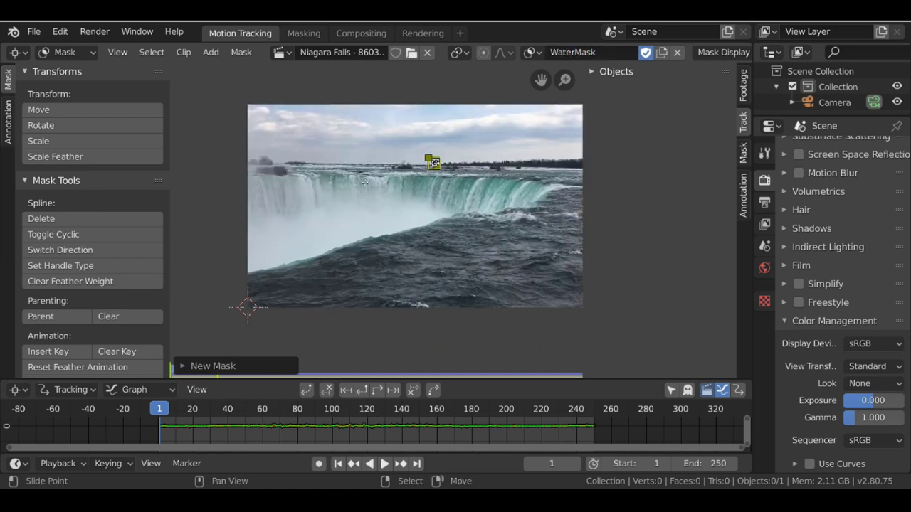
# Place WaterMask points along the upper edge of the waterfall, from the bushes on the far bank to the end of the crest.
pyautogui.scroll(1, 231, 169)
pyautogui.keyDown('ctrl'); pyautogui.click(234, 168); pyautogui.keyUp('ctrl')
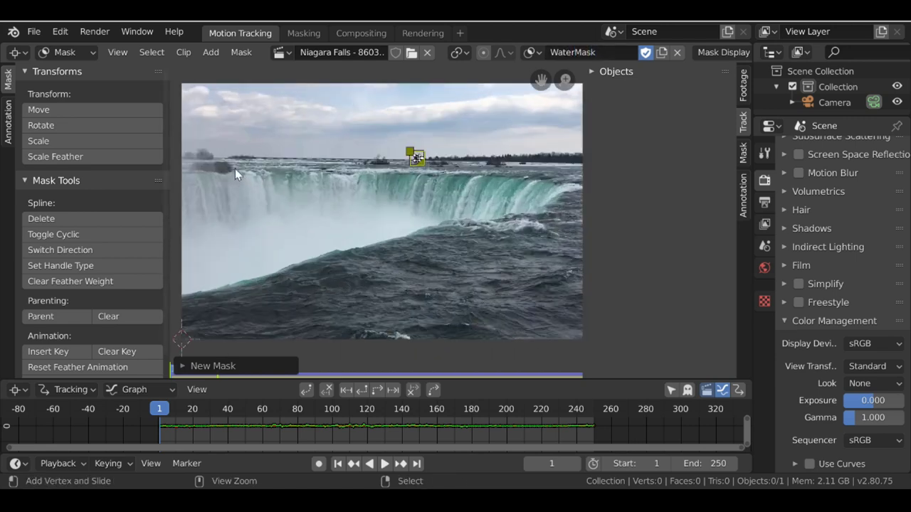
pyautogui.keyDown('ctrl'); pyautogui.click(380, 169); pyautogui.keyUp('ctrl')
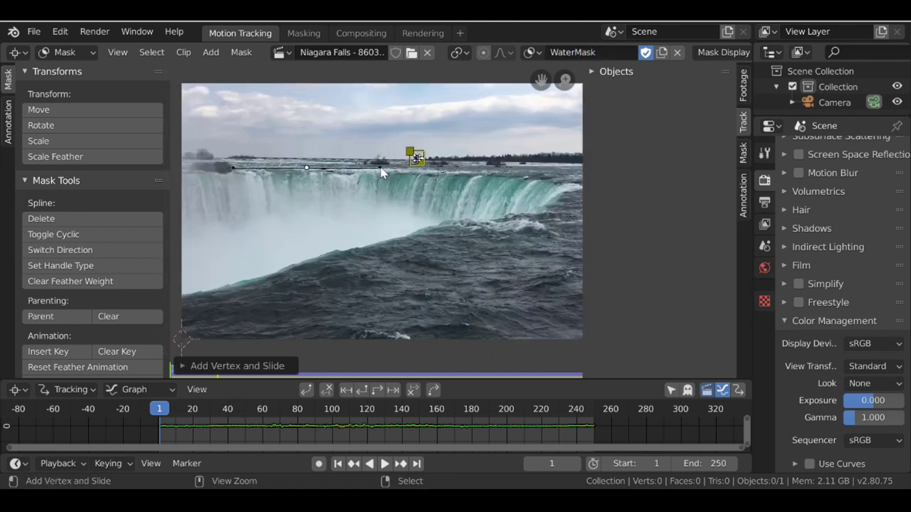
pyautogui.keyDown('ctrl'); pyautogui.click(456, 168); pyautogui.keyUp('ctrl')
pyautogui.keyDown('ctrl'); pyautogui.click(517, 172); pyautogui.keyUp('ctrl')
pyautogui.keyDown('ctrl'); pyautogui.click(552, 176); pyautogui.keyUp('ctrl')
pyautogui.keyDown('ctrl'); pyautogui.click(568, 181); pyautogui.keyUp('ctrl')
# Continue the WaterMask outline back through the dark foreground water and up along the frame's left edge, and close the spline.
pyautogui.moveTo(578, 182); pyautogui.dragTo(463, 182, button='middle')
pyautogui.keyDown('ctrl'); pyautogui.click(472, 184); pyautogui.keyUp('ctrl')
pyautogui.keyDown('ctrl'); pyautogui.click(440, 213); pyautogui.keyUp('ctrl')
pyautogui.keyDown('ctrl'); pyautogui.click(391, 230); pyautogui.keyUp('ctrl')
pyautogui.keyDown('ctrl'); pyautogui.click(354, 242); pyautogui.keyUp('ctrl')
pyautogui.keyDown('ctrl'); pyautogui.click(311, 260); pyautogui.keyUp('ctrl')
pyautogui.keyDown('ctrl'); pyautogui.moveTo(311, 260); pyautogui.dragTo(311, 331, button='middle'); pyautogui.keyUp('ctrl')
pyautogui.keyDown('ctrl'); pyautogui.click(301, 274); pyautogui.keyUp('ctrl')
pyautogui.keyDown('ctrl'); pyautogui.click(311, 294); pyautogui.keyUp('ctrl')
pyautogui.moveTo(183, 289); pyautogui.dragTo(336, 268, button='middle')
pyautogui.keyDown('ctrl'); pyautogui.click(332, 273); pyautogui.keyUp('ctrl')
pyautogui.keyDown('ctrl'); pyautogui.click(332, 167); pyautogui.keyUp('ctrl')
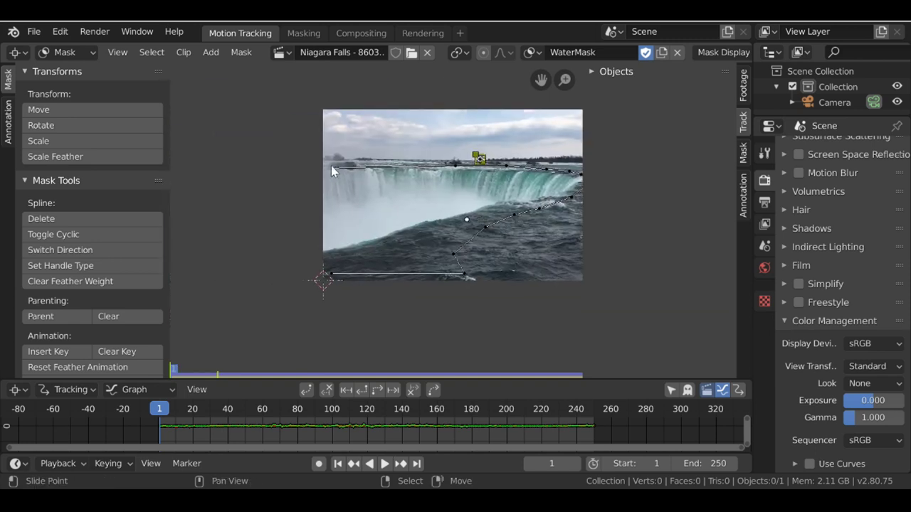
pyautogui.hotkey('alt', 'c')
# Parent all WaterMask points to the horizon marker, check the motion at frame 73 and return to frame 1.
pyautogui.moveTo(401, 208); pyautogui.dragTo(320, 218, button='middle')
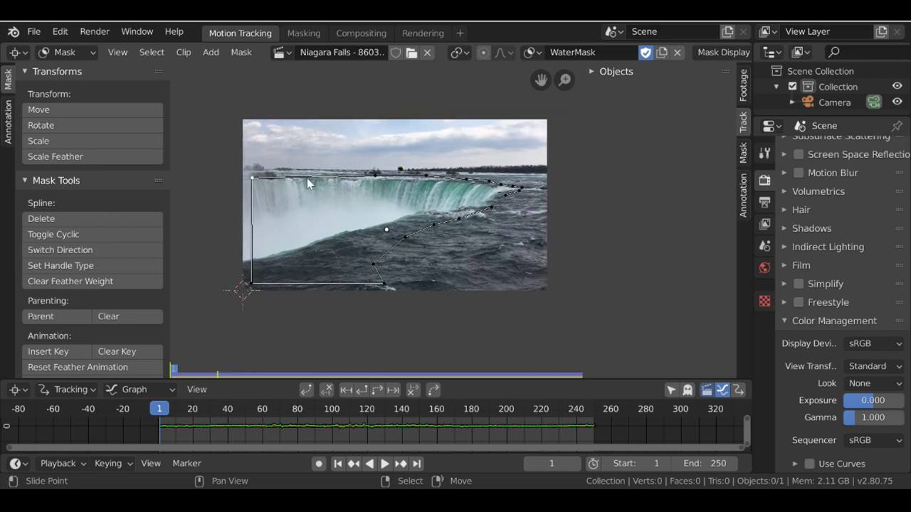
pyautogui.press('a')
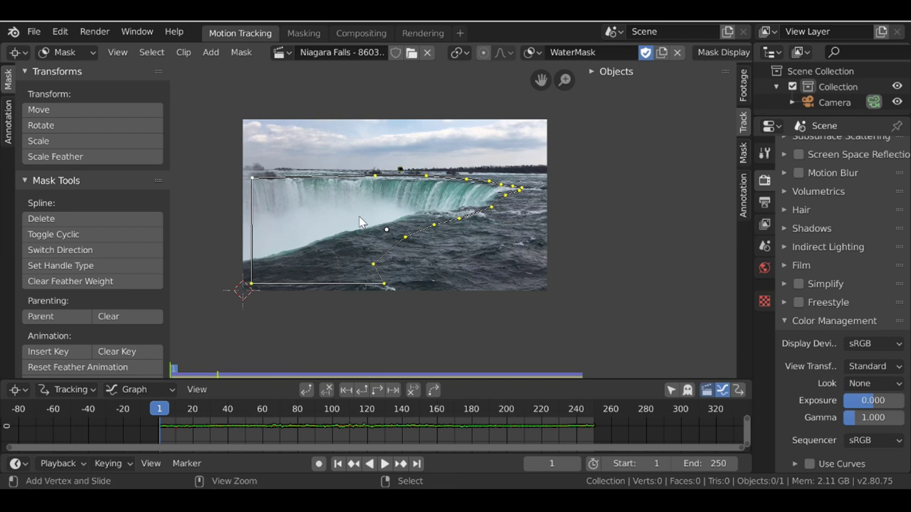
pyautogui.moveTo(178, 427); pyautogui.dragTo(283, 427)
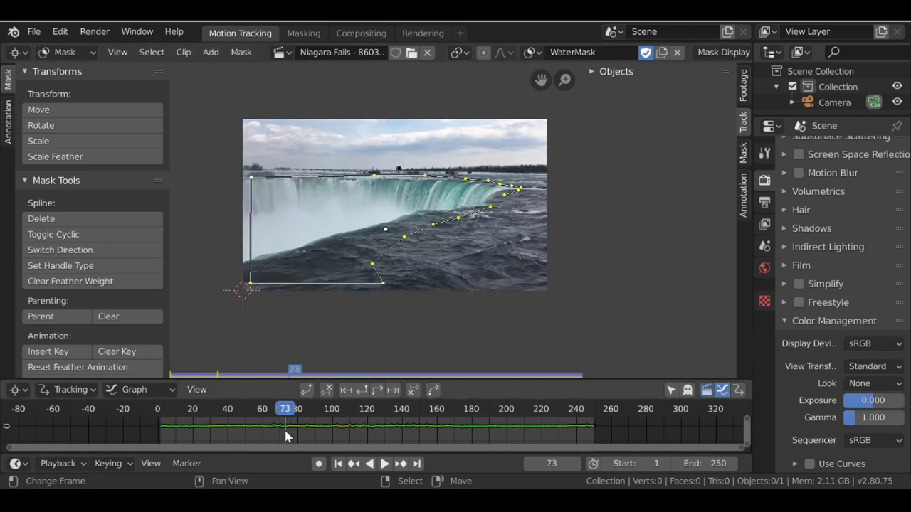
pyautogui.hotkey('shift', 'Left')
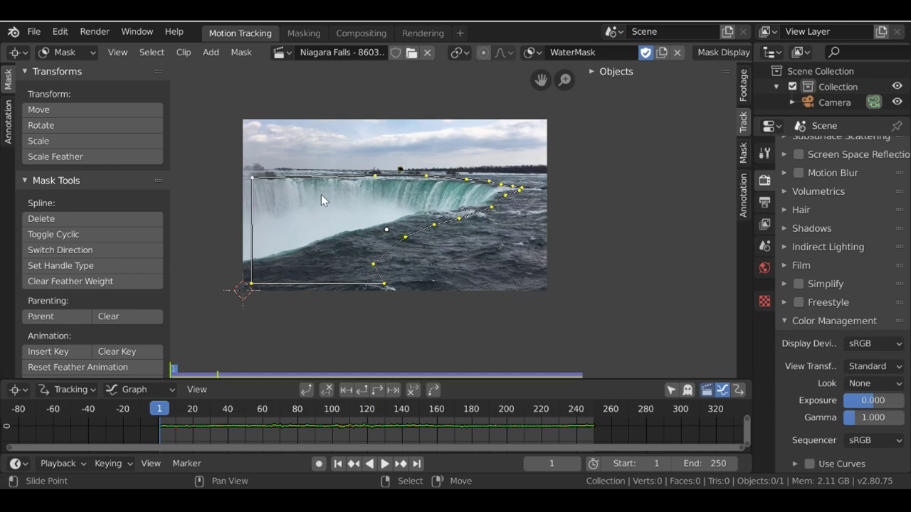
# Create a new mask named WaterCol for the Niagara Falls clip.
pyautogui.click(662, 53)
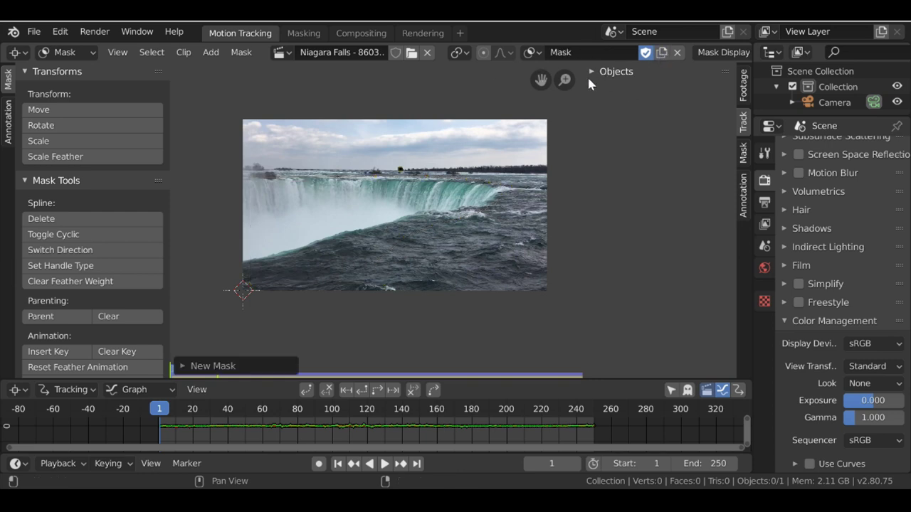
pyautogui.click(581, 50)
pyautogui.write('W')
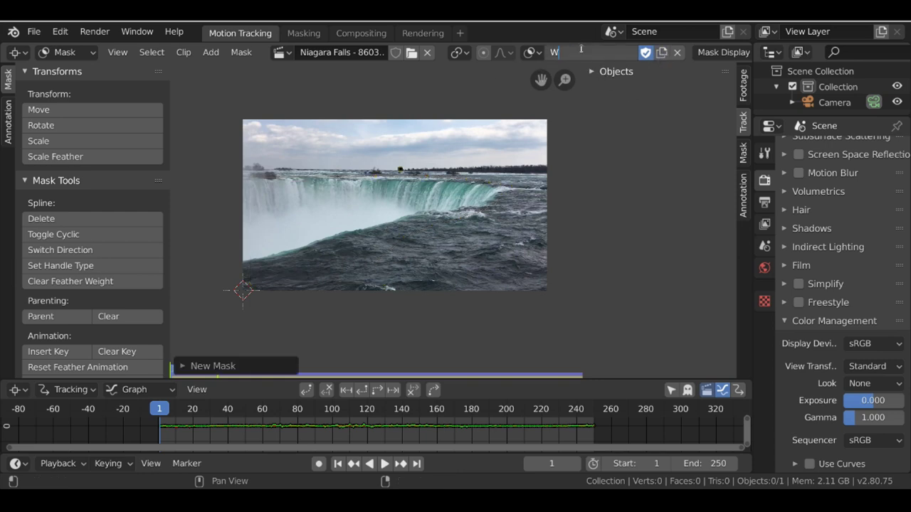
pyautogui.write('aterCol')
pyautogui.press('Return')
pyautogui.scroll(1, 478, 190)
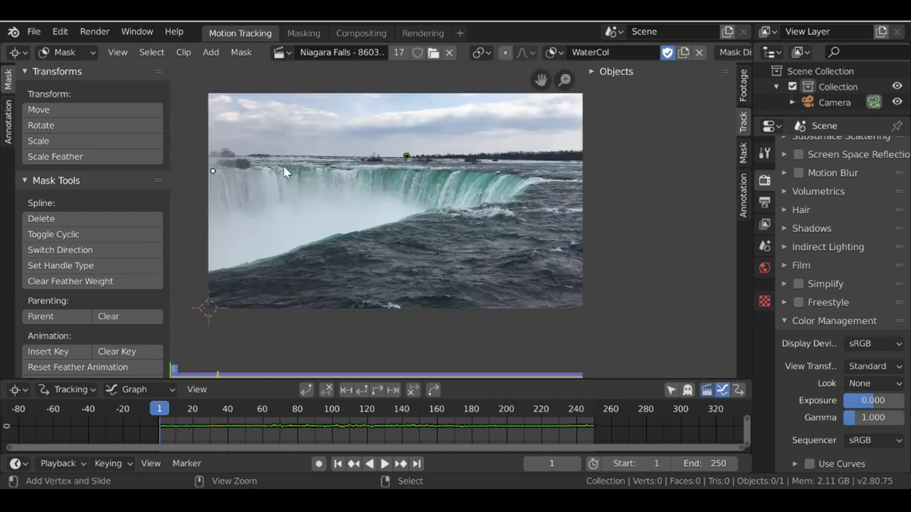
# Place WaterCol points along the waterfall's crest, from the left edge of the footage to the far end of the falls.
pyautogui.keyDown('ctrl'); pyautogui.click(211, 170); pyautogui.keyUp('ctrl')
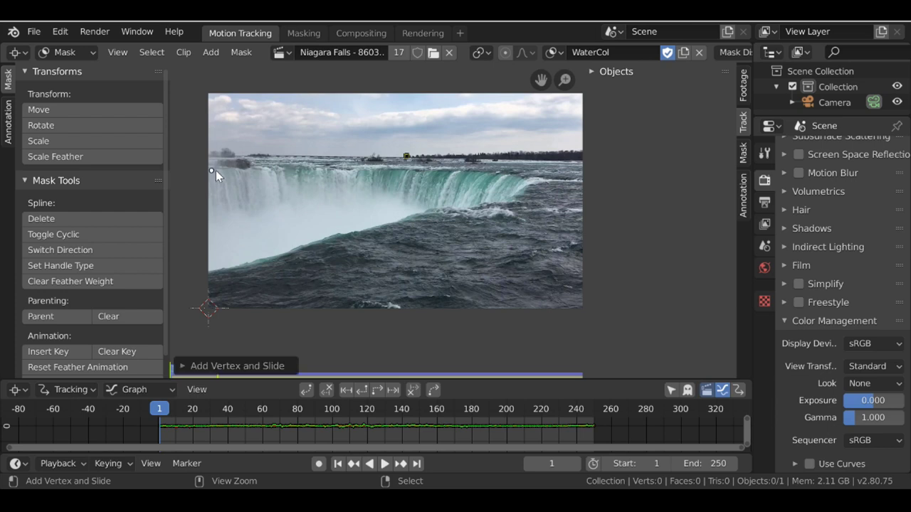
pyautogui.keyDown('ctrl'); pyautogui.click(252, 170); pyautogui.keyUp('ctrl')
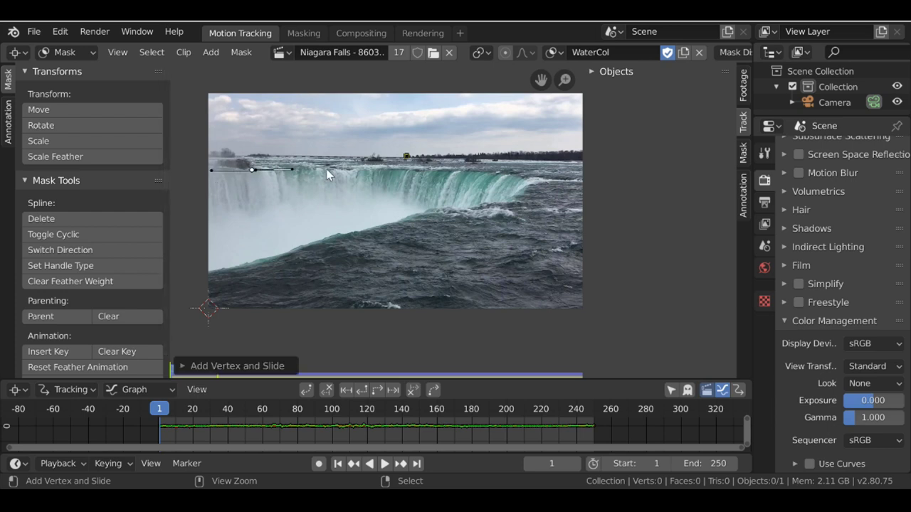
pyautogui.keyDown('ctrl'); pyautogui.click(379, 168); pyautogui.keyUp('ctrl')
pyautogui.keyDown('ctrl'); pyautogui.click(415, 173); pyautogui.keyUp('ctrl')
pyautogui.keyDown('ctrl'); pyautogui.click(449, 176); pyautogui.keyUp('ctrl')
pyautogui.keyDown('ctrl'); pyautogui.click(494, 178); pyautogui.keyUp('ctrl')
pyautogui.keyDown('ctrl'); pyautogui.click(521, 184); pyautogui.keyUp('ctrl')
# Trace the waterfall's lower boundary back to the left edge of the footage and close the WaterCol spline.
pyautogui.keyDown('ctrl'); pyautogui.click(508, 192); pyautogui.keyUp('ctrl')
pyautogui.keyDown('ctrl'); pyautogui.click(482, 200); pyautogui.keyUp('ctrl')
pyautogui.keyDown('ctrl'); pyautogui.click(416, 210); pyautogui.keyUp('ctrl')
pyautogui.keyDown('ctrl'); pyautogui.click(389, 219); pyautogui.keyUp('ctrl')
pyautogui.keyDown('ctrl'); pyautogui.click(350, 230); pyautogui.keyUp('ctrl')
pyautogui.keyDown('ctrl'); pyautogui.click(285, 248); pyautogui.keyUp('ctrl')
pyautogui.keyDown('ctrl'); pyautogui.click(211, 271); pyautogui.keyUp('ctrl')
pyautogui.hotkey('alt', 'c')
# Change the handle type of all WaterCol points so the segments between them are straight.
pyautogui.scroll(4, 414, 156)
pyautogui.press('a')
pyautogui.press('a')
pyautogui.press('v')
pyautogui.click(415, 218)
pyautogui.scroll(-3, 415, 218)
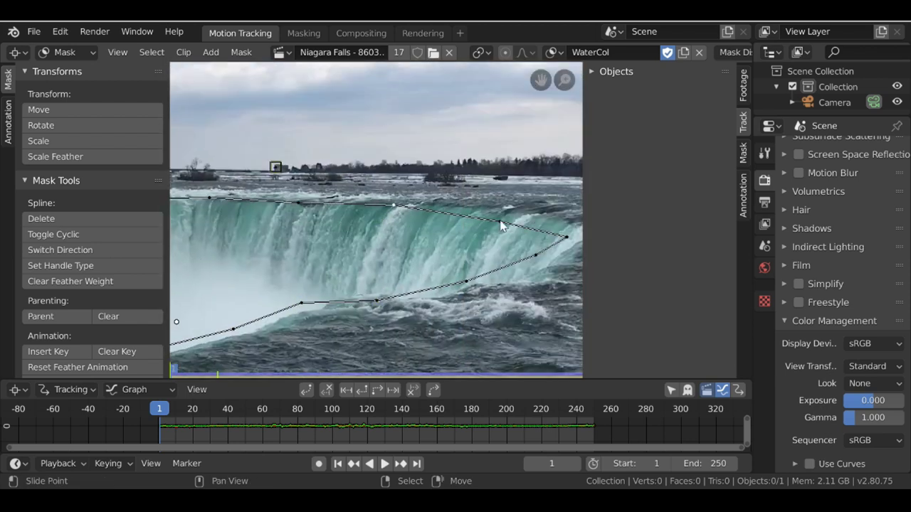
# Refine WaterCol by moving and adding points around the falls' far end and lower edge, and select all its points.
pyautogui.keyDown('ctrl'); pyautogui.moveTo(437, 225); pyautogui.dragTo(438, 219); pyautogui.keyUp('ctrl')
pyautogui.moveTo(423, 255); pyautogui.dragTo(450, 259)
pyautogui.moveTo(353, 281); pyautogui.dragTo(357, 285)
pyautogui.keyDown('ctrl'); pyautogui.moveTo(415, 269); pyautogui.dragTo(416, 276); pyautogui.keyUp('ctrl')
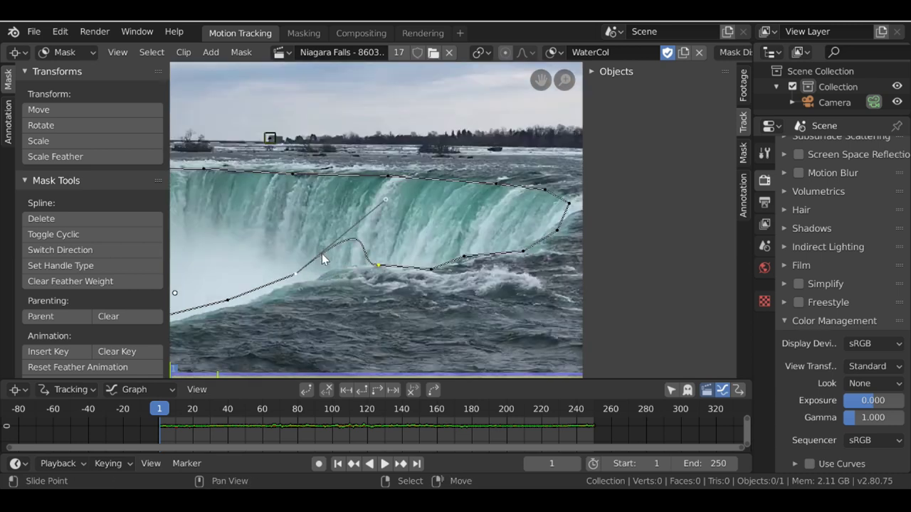
pyautogui.keyDown('ctrl'); pyautogui.moveTo(322, 258); pyautogui.dragTo(257, 299); pyautogui.keyUp('ctrl')
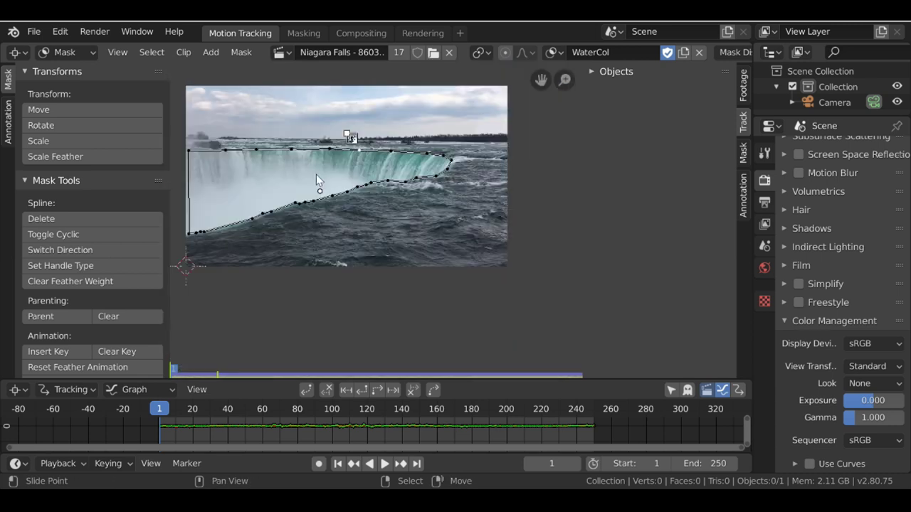
pyautogui.scroll(2, 363, 142)
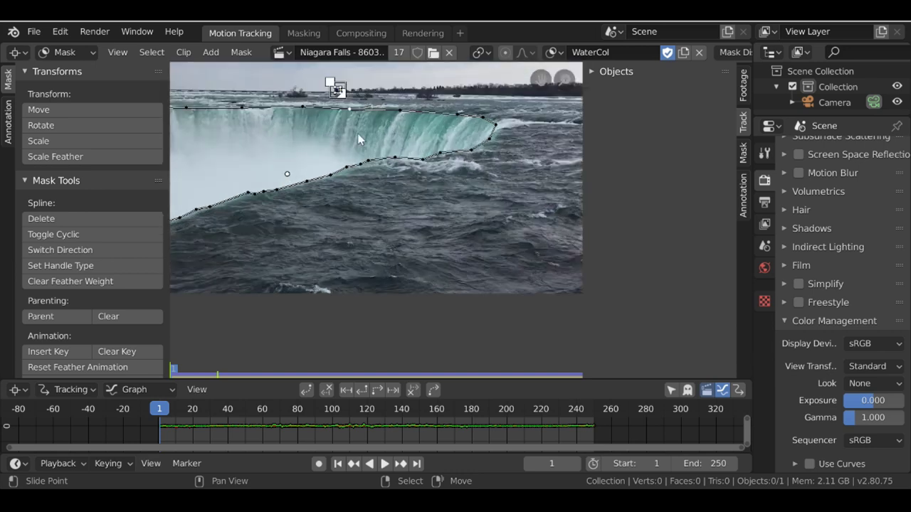
pyautogui.scroll(-3, 352, 135)
pyautogui.press('a')
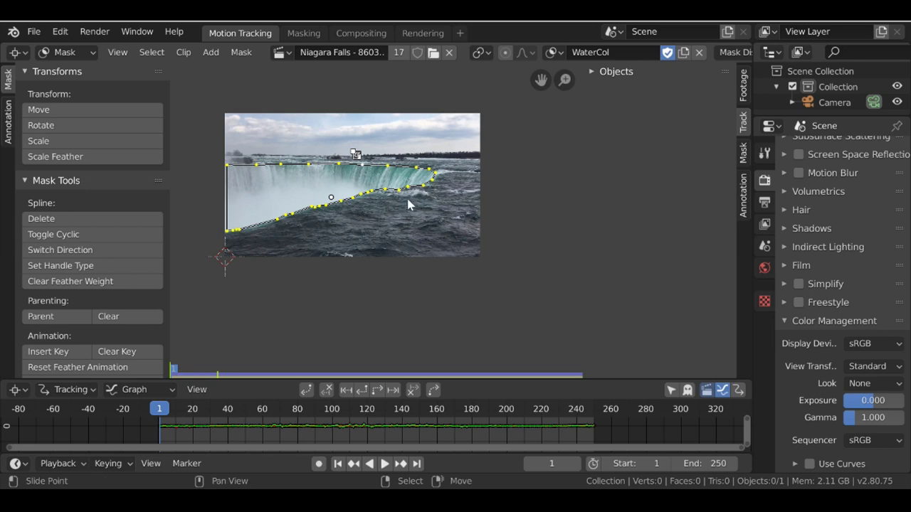
# Switch to the Pexels Videos 2019791.mp4 clip and create a new mask named bridge.
pyautogui.click(279, 53)
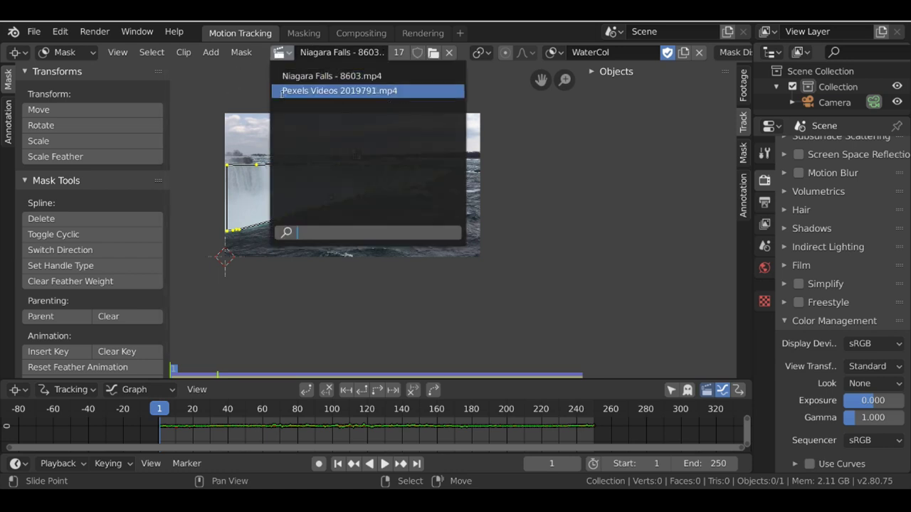
pyautogui.click(292, 91)
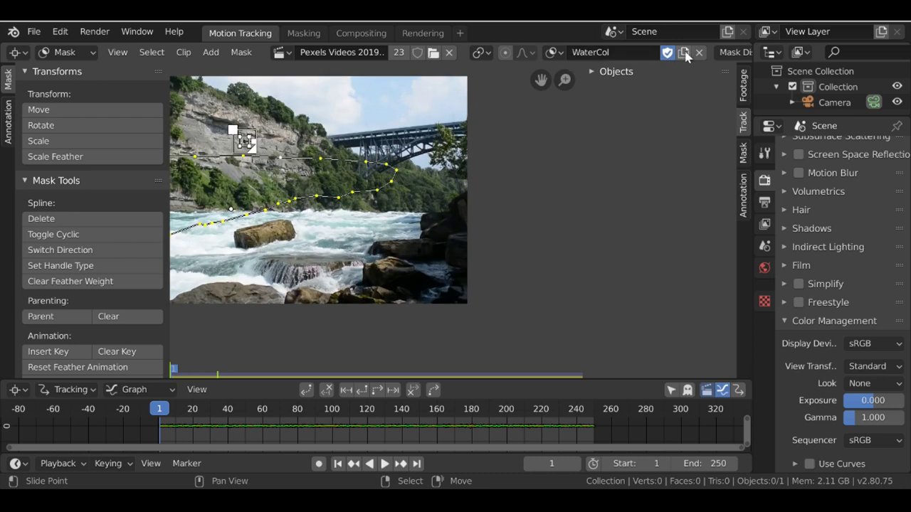
pyautogui.click(683, 52)
pyautogui.click(604, 52)
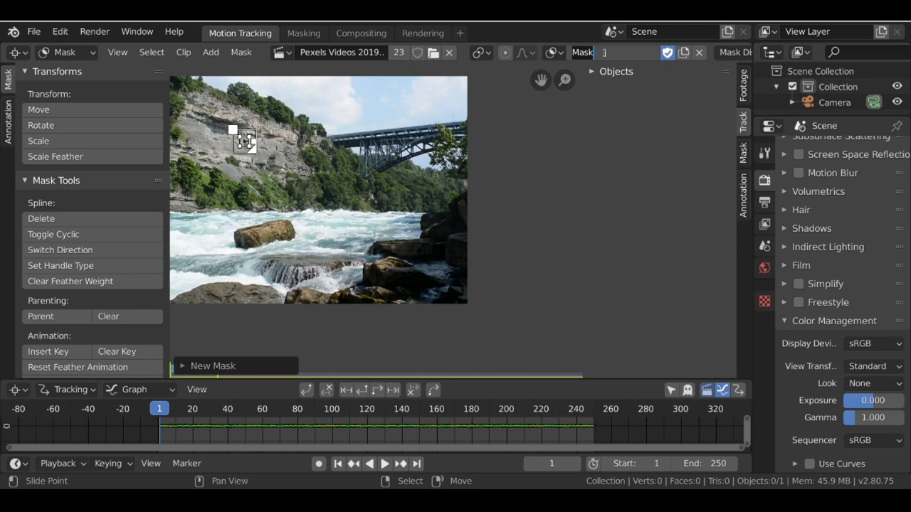
pyautogui.write('bridge')
pyautogui.press('Return')
# Start the bridge mask at the cliff edge and trace the treeline beneath the bridge to where the arch meets the trees.
pyautogui.scroll(4, 392, 138)
pyautogui.keyDown('ctrl'); pyautogui.click(243, 115); pyautogui.keyUp('ctrl')
pyautogui.keyDown('ctrl'); pyautogui.click(237, 128); pyautogui.keyUp('ctrl')
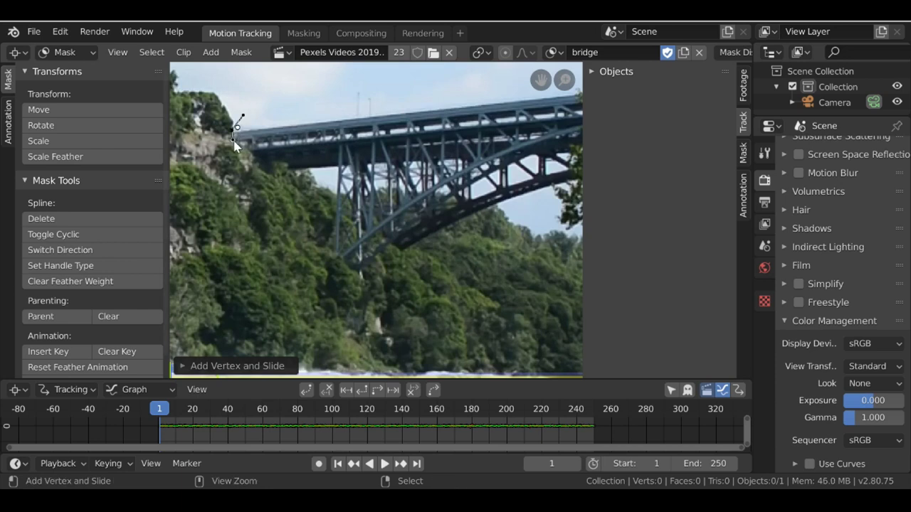
pyautogui.keyDown('ctrl'); pyautogui.moveTo(275, 158); pyautogui.dragTo(454, 203); pyautogui.keyUp('ctrl')
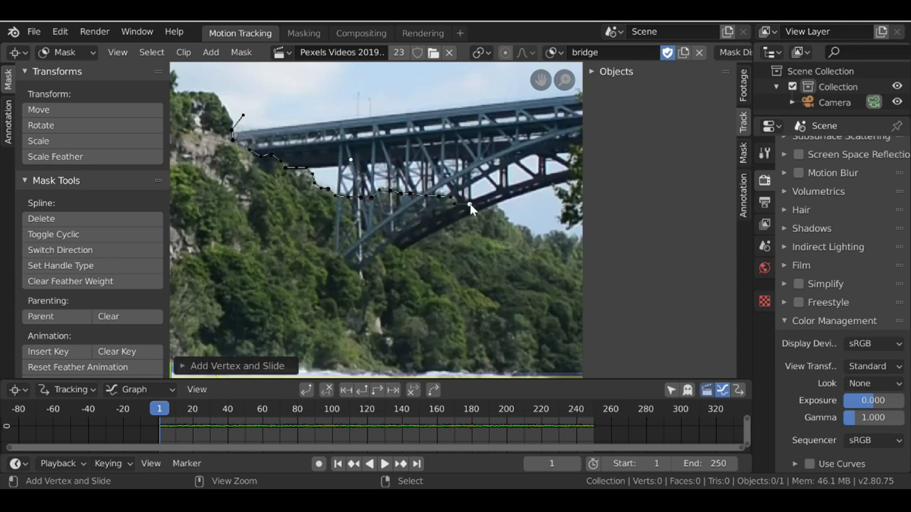
# Continue the bridge mask along the distant treeline and across the tree in front of the bridge.
pyautogui.moveTo(509, 225); pyautogui.dragTo(377, 189, button='middle')
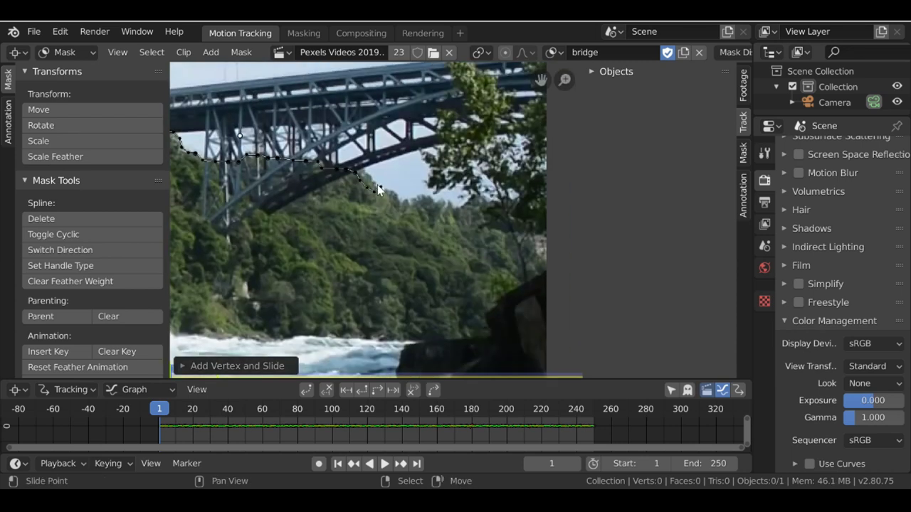
pyautogui.keyDown('ctrl'); pyautogui.click(380, 195); pyautogui.keyUp('ctrl')
pyautogui.keyDown('ctrl'); pyautogui.moveTo(389, 197); pyautogui.dragTo(441, 216); pyautogui.keyUp('ctrl')
pyautogui.keyDown('ctrl'); pyautogui.click(455, 213); pyautogui.keyUp('ctrl')
pyautogui.keyDown('ctrl'); pyautogui.click(463, 217); pyautogui.keyUp('ctrl')
pyautogui.keyDown('ctrl'); pyautogui.click(470, 208); pyautogui.keyUp('ctrl')
pyautogui.keyDown('ctrl'); pyautogui.click(477, 200); pyautogui.keyUp('ctrl')
pyautogui.keyDown('ctrl'); pyautogui.moveTo(478, 205); pyautogui.dragTo(485, 215); pyautogui.keyUp('ctrl')
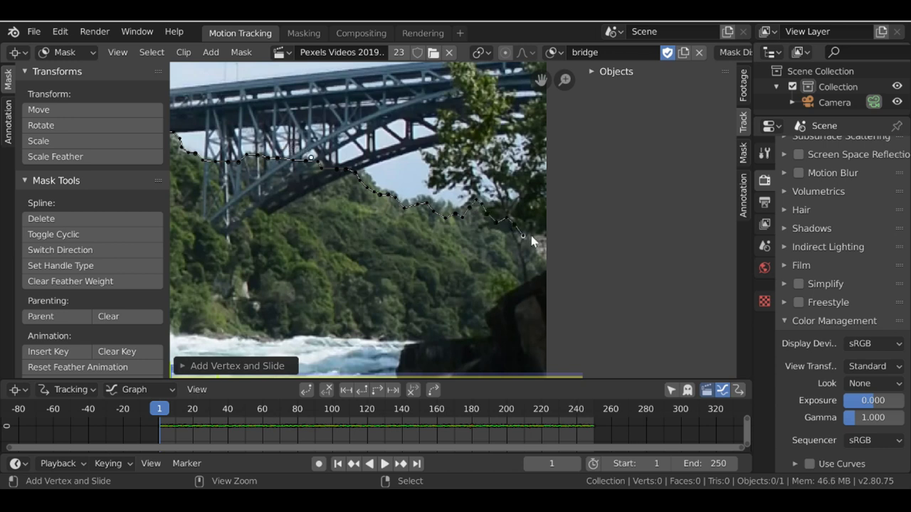
# Extend the bridge mask past the footage's right edge and through the sky above the bridge, and close the spline.
pyautogui.keyDown('ctrl'); pyautogui.click(555, 232); pyautogui.keyUp('ctrl')
pyautogui.scroll(-1, 559, 218)
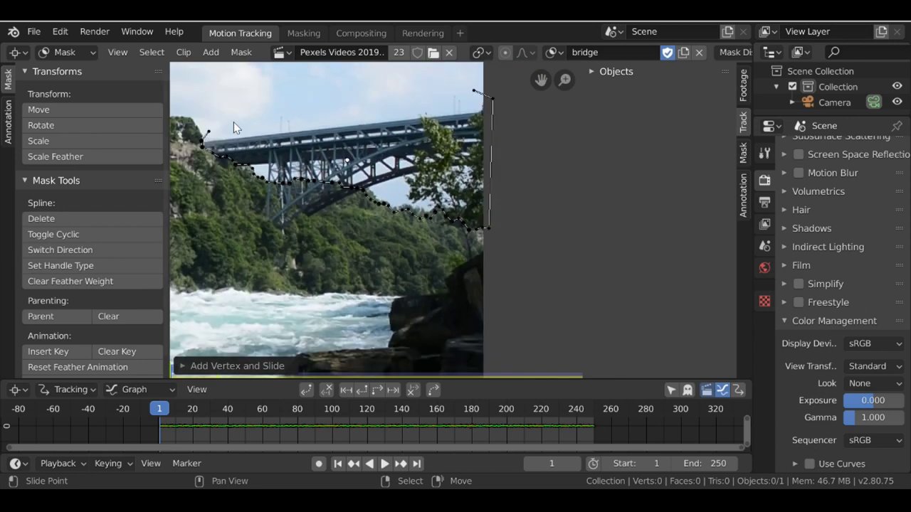
pyautogui.hotkey('alt', 'c')
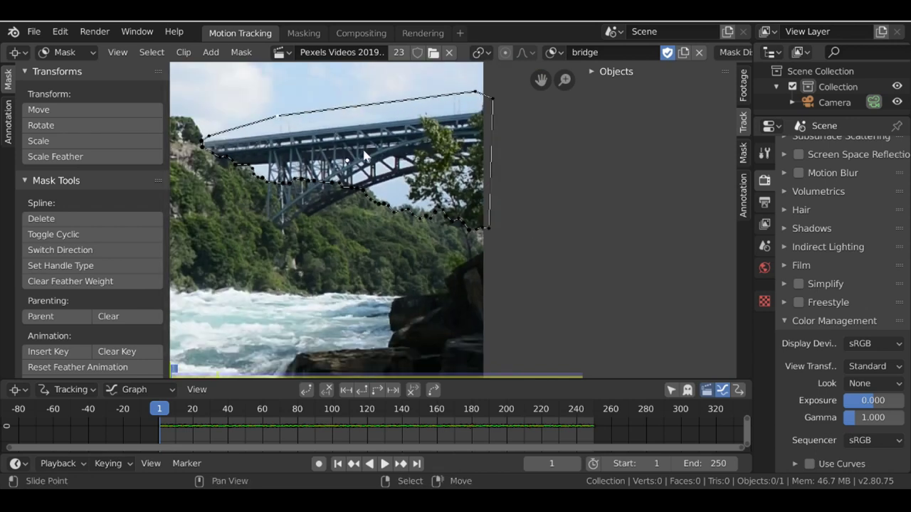
# Select all points of the bridge mask and inspect its outline across the bridge supports.
pyautogui.scroll(-3, 366, 164)
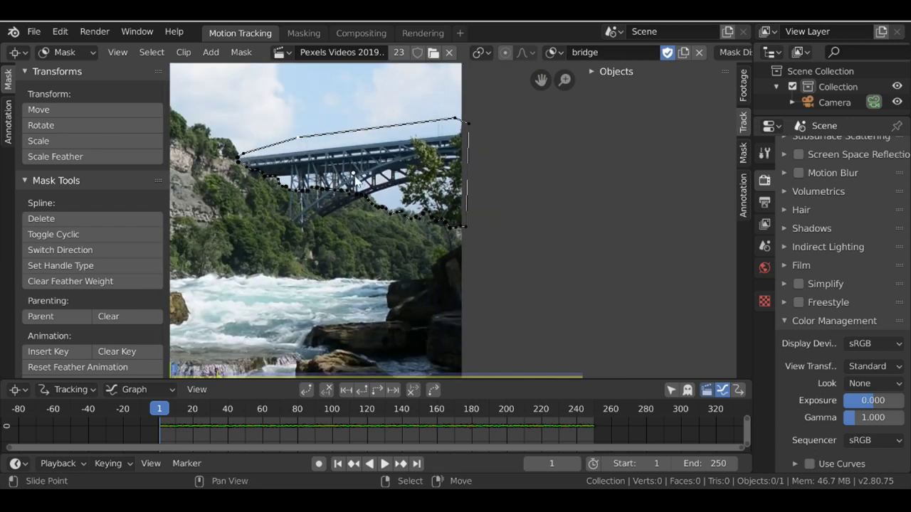
pyautogui.press('a')
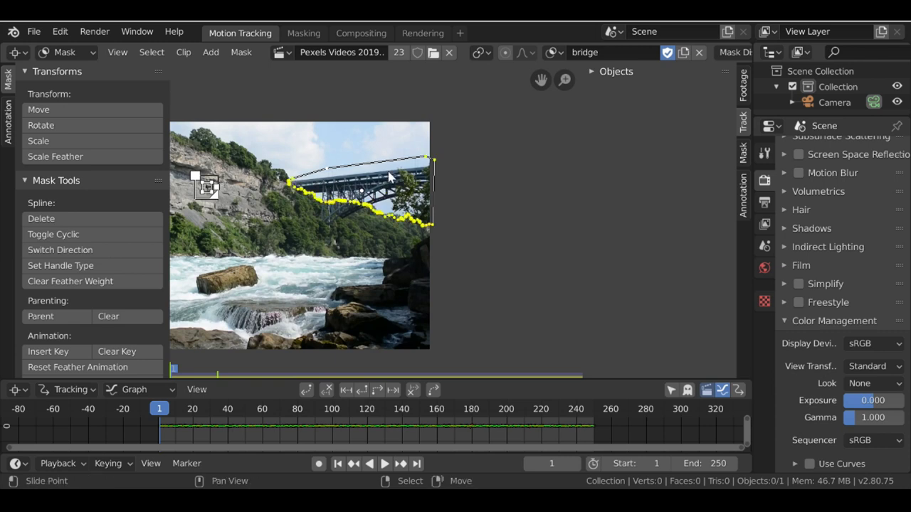
pyautogui.moveTo(434, 175); pyautogui.dragTo(441, 176, button='middle')
pyautogui.scroll(6, 441, 175)
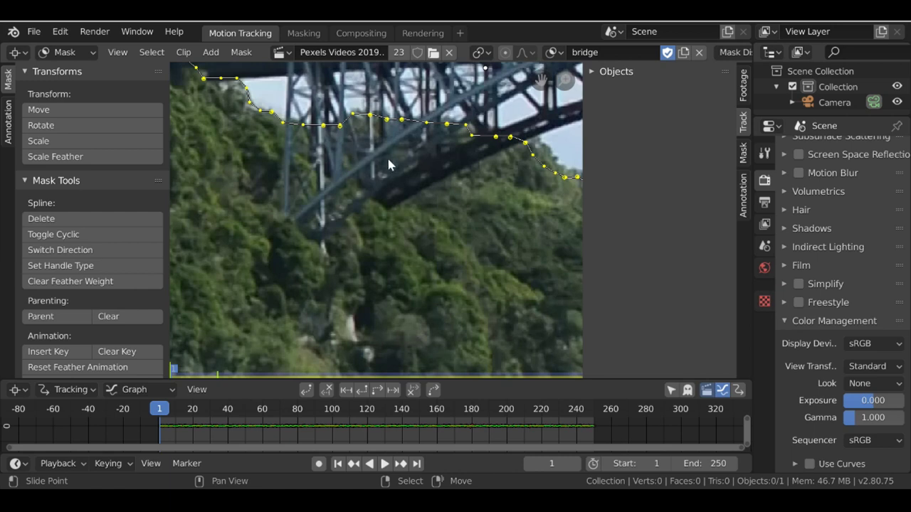
pyautogui.scroll(-4, 377, 177)
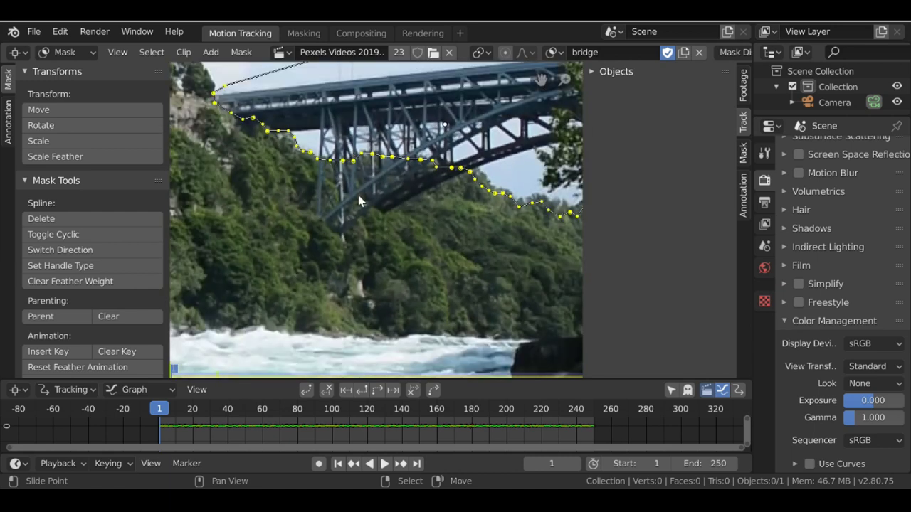
# Create another mask named Trees for the river clip.
pyautogui.click(683, 52)
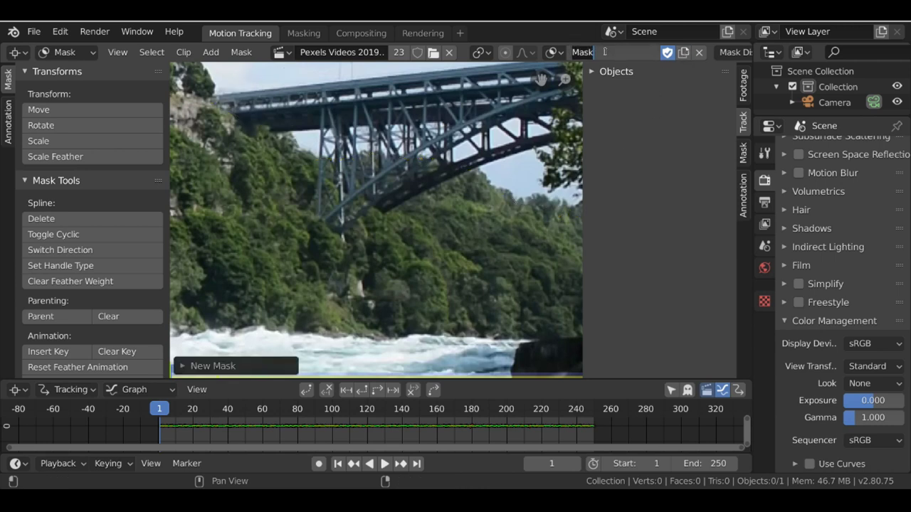
pyautogui.write('Trees')
pyautogui.press('Return')
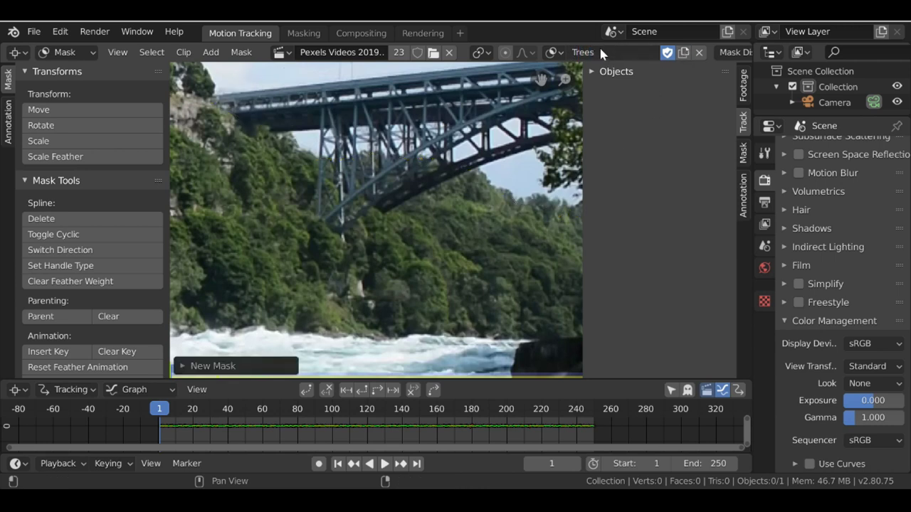
# Draw a closed Trees mask around the trees and supports beneath the bridge arch, and select all its points.
pyautogui.keyDown('ctrl'); pyautogui.click(311, 147); pyautogui.keyUp('ctrl')
pyautogui.keyDown('ctrl'); pyautogui.click(307, 163); pyautogui.keyUp('ctrl')
pyautogui.keyDown('ctrl'); pyautogui.click(309, 202); pyautogui.keyUp('ctrl')
pyautogui.keyDown('ctrl'); pyautogui.click(319, 234); pyautogui.keyUp('ctrl')
pyautogui.keyDown('ctrl'); pyautogui.click(342, 240); pyautogui.keyUp('ctrl')
pyautogui.keyDown('ctrl'); pyautogui.click(378, 230); pyautogui.keyUp('ctrl')
pyautogui.keyDown('ctrl'); pyautogui.moveTo(428, 227); pyautogui.dragTo(488, 180); pyautogui.keyUp('ctrl')
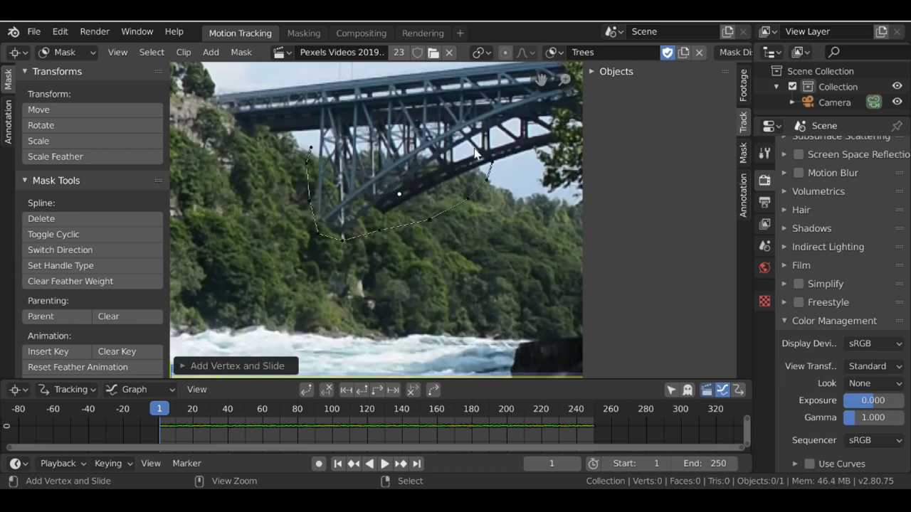
pyautogui.keyDown('ctrl'); pyautogui.click(368, 138); pyautogui.keyUp('ctrl')
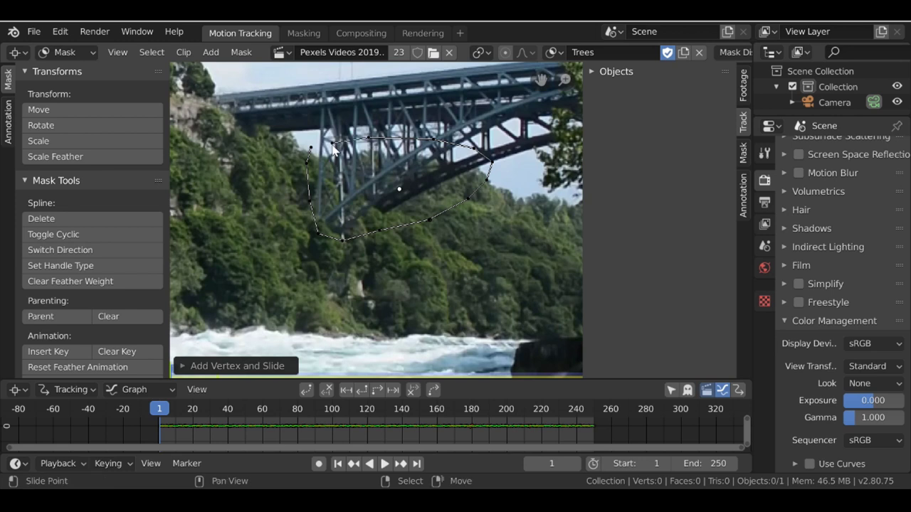
pyautogui.hotkey('alt', 'c')
pyautogui.press('a')
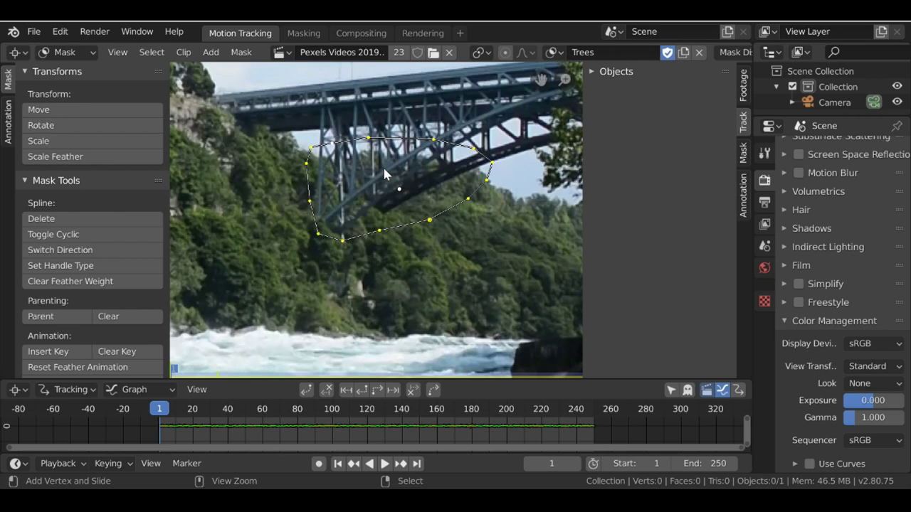
# Scrub through the river footage to check the Trees mask, and return to frame 1.
pyautogui.scroll(-5, 309, 292)
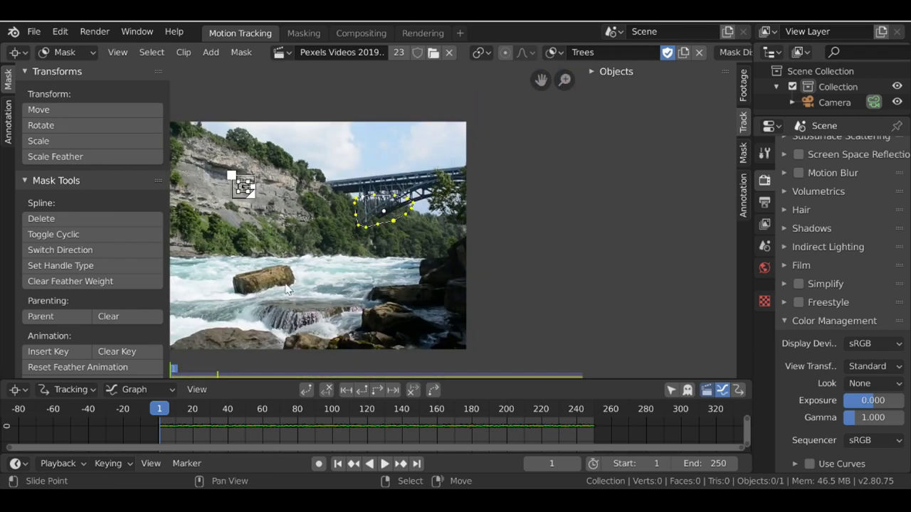
pyautogui.moveTo(169, 407); pyautogui.dragTo(286, 424)
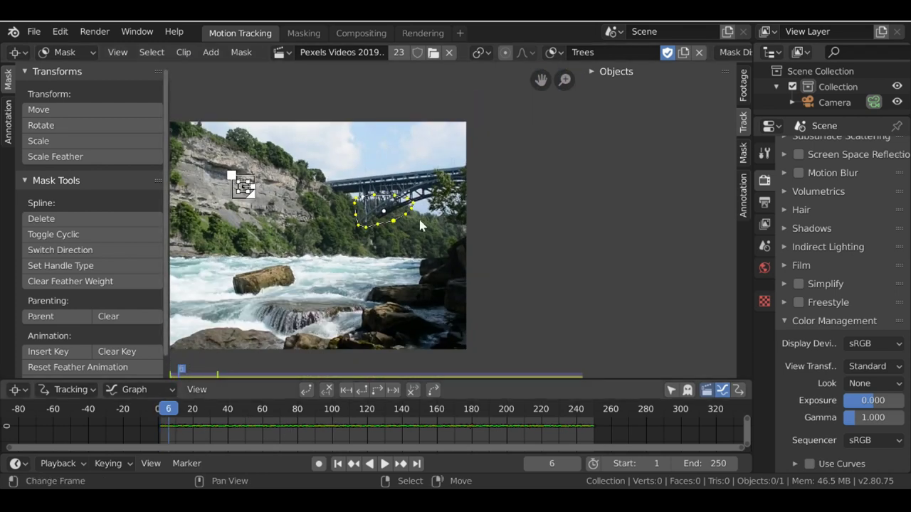
pyautogui.click(340, 464)
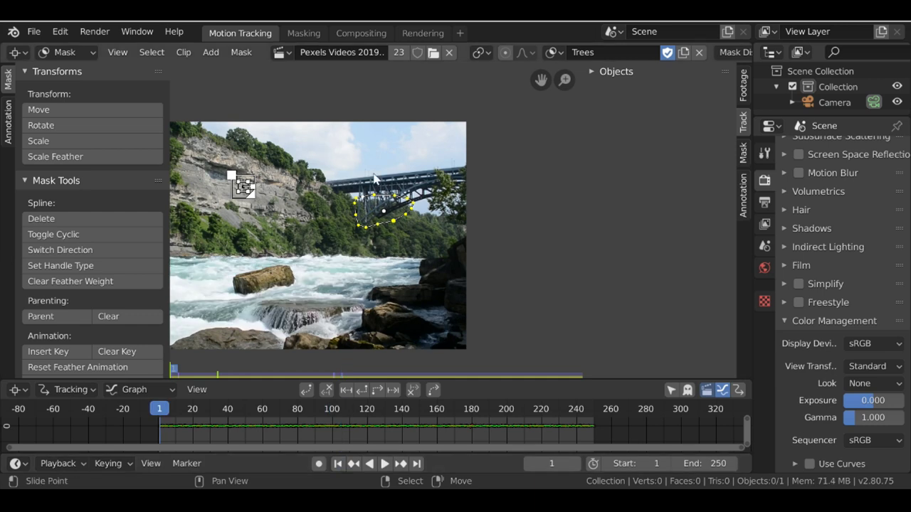
# Enable nodes in the Compositing workspace, hide the tool shelf, and space out the Render Layers and Composite nodes.
pyautogui.click(356, 33)
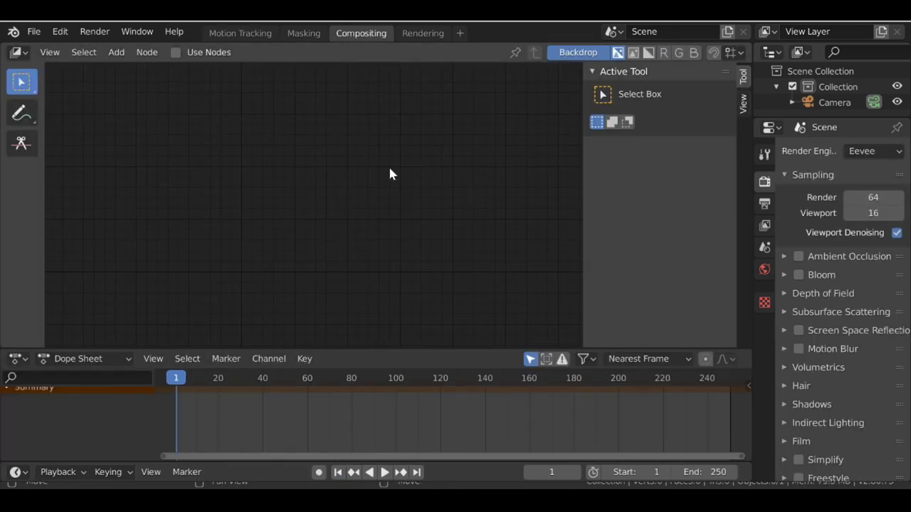
pyautogui.click(175, 53)
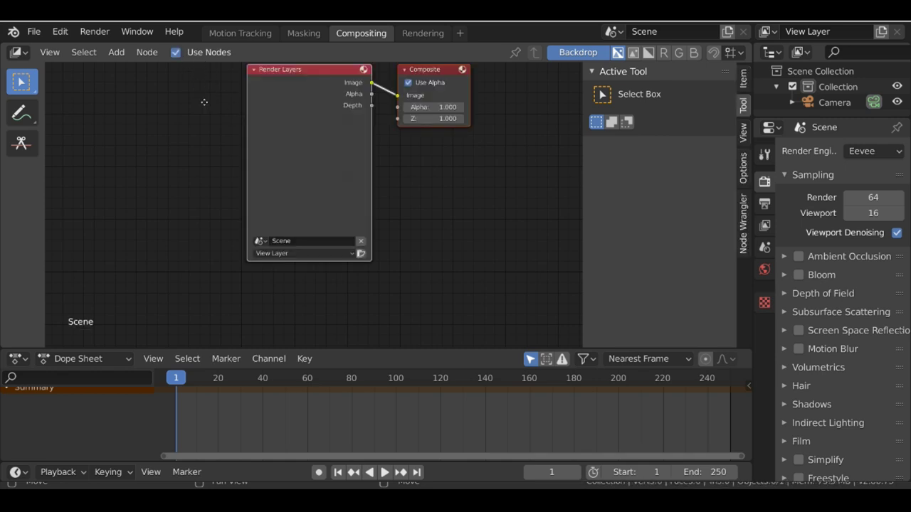
pyautogui.moveTo(205, 101); pyautogui.dragTo(165, 142, button='middle')
pyautogui.scroll(-1, 165, 142)
pyautogui.moveTo(250, 134)
pyautogui.mouseDown()
pyautogui.moveTo(242, 145)
pyautogui.moveTo(234, 133)
pyautogui.mouseUp()
pyautogui.moveTo(352, 116); pyautogui.dragTo(380, 115)
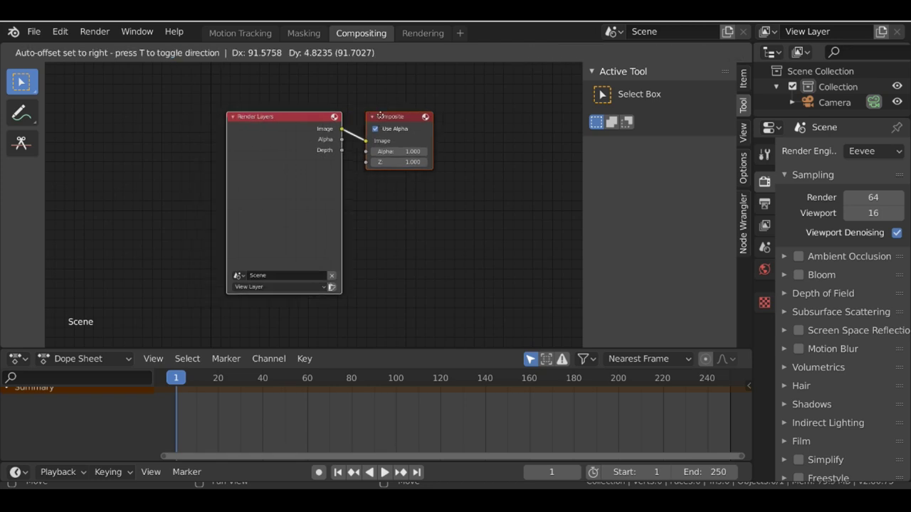
pyautogui.click(380, 116)
pyautogui.press('t')
pyautogui.moveTo(244, 152); pyautogui.dragTo(186, 134)
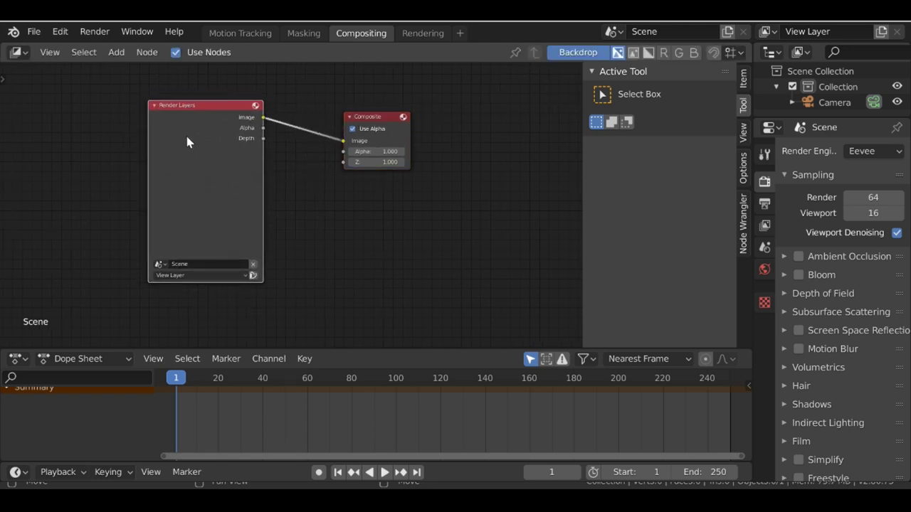
pyautogui.press('x')
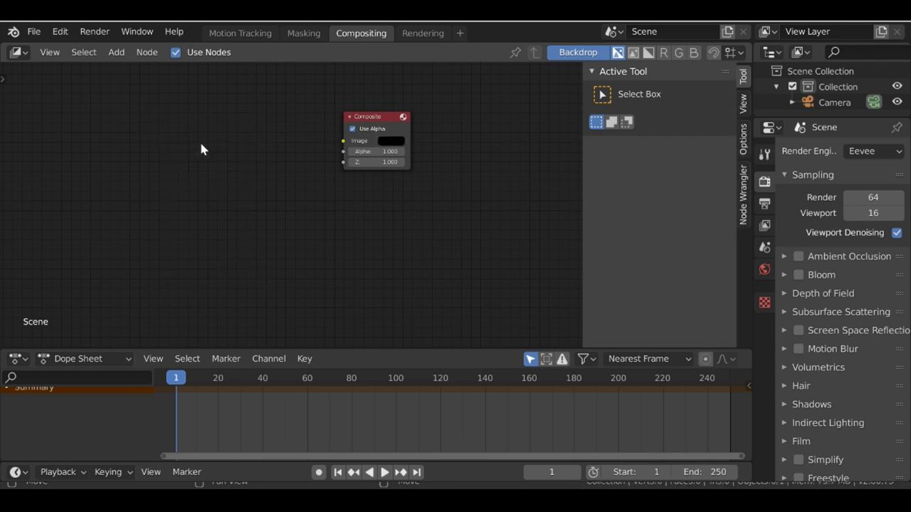
pyautogui.hotkey('ctrl', 'z')
pyautogui.press('shift')
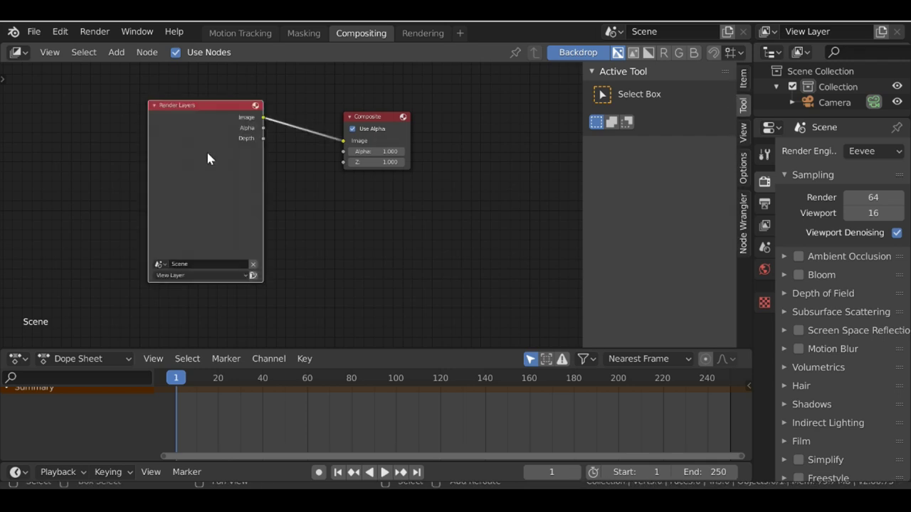
# Switch the Render Layers node to a Movie Clip node and assign it the clip Pexels Videos 2019791.mp4.
pyautogui.hotkey('shift', 's')
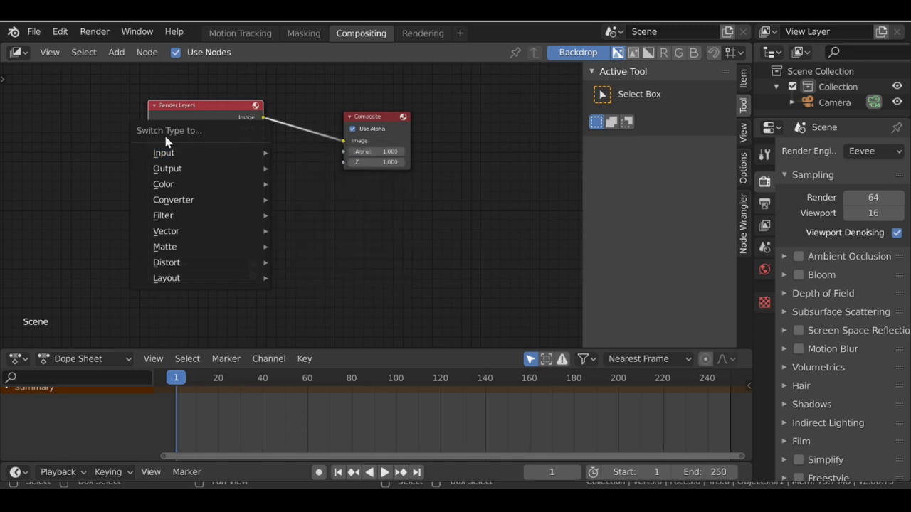
pyautogui.moveTo(162, 153)
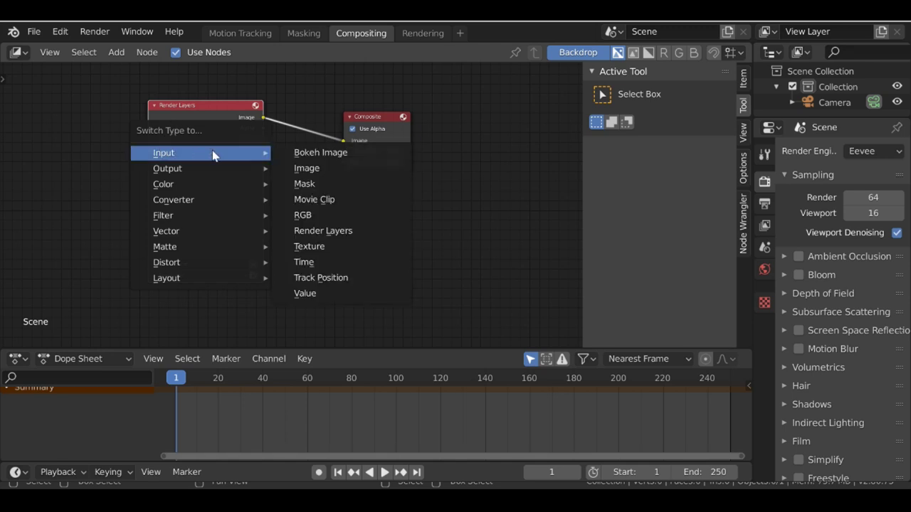
pyautogui.click(348, 201)
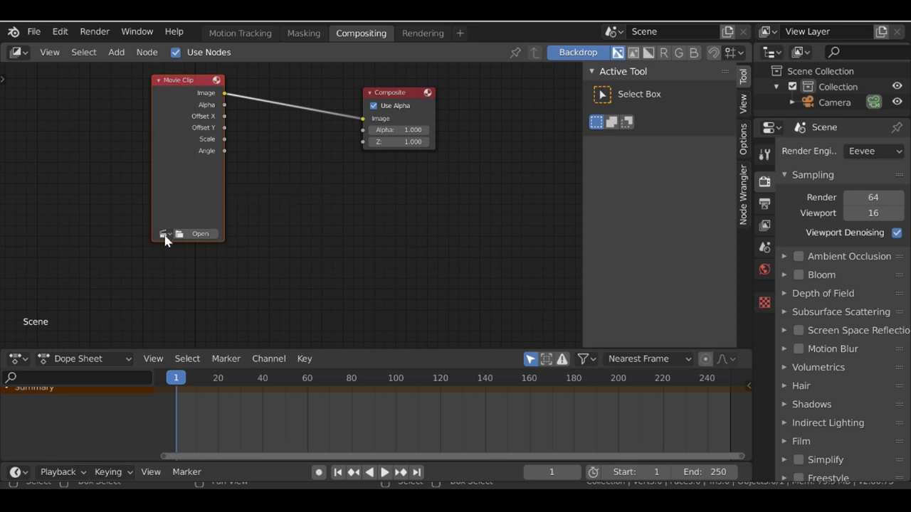
pyautogui.click(163, 234)
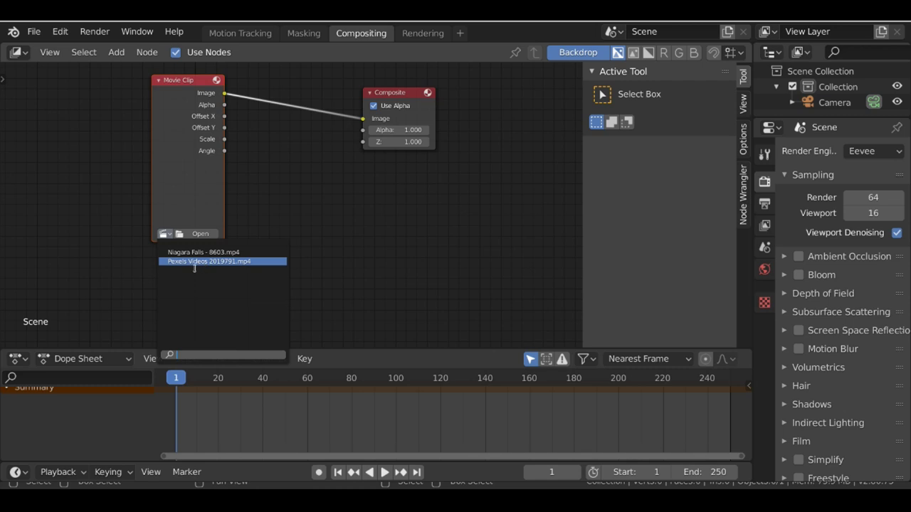
pyautogui.click(225, 262)
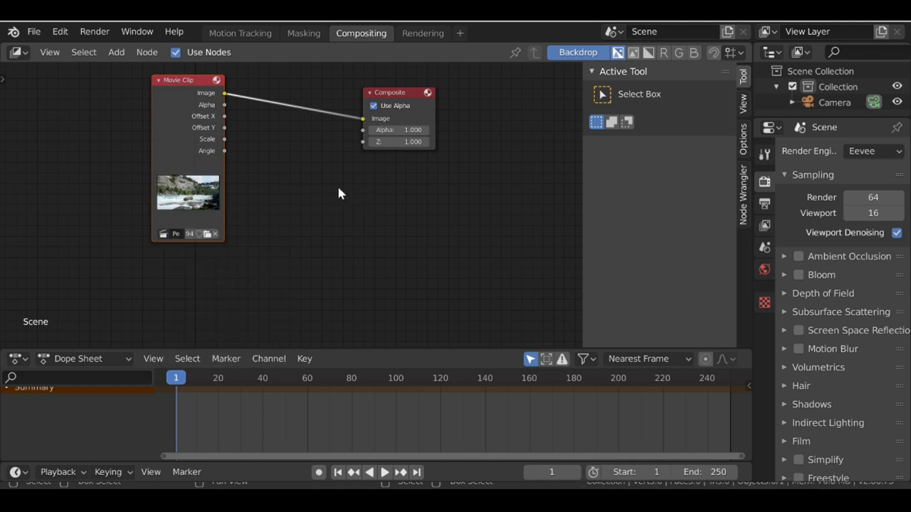
# Connect a Viewer node to the Movie Clip node and spread the nodes out to either side of the backdrop.
pyautogui.scroll(-2, 333, 194)
pyautogui.moveTo(333, 193); pyautogui.dragTo(295, 228, button='middle')
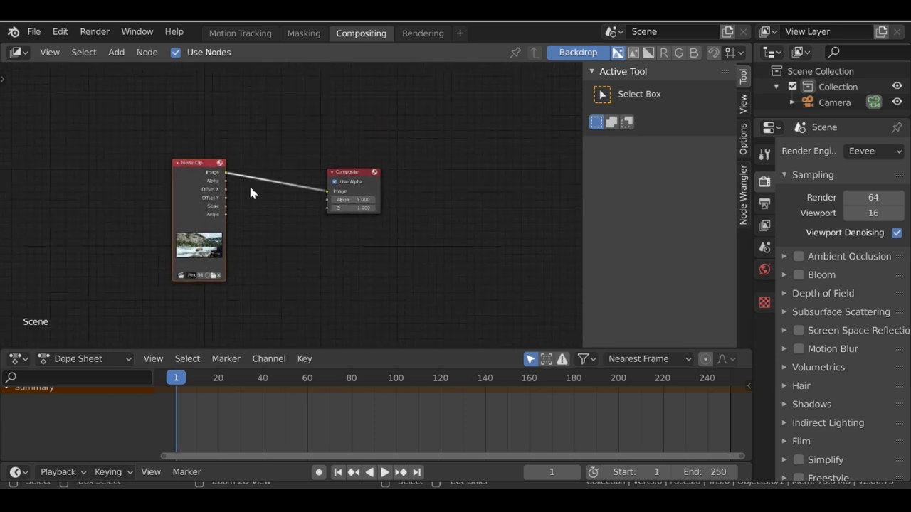
pyautogui.keyDown('ctrl'); pyautogui.keyDown('shift'); pyautogui.click(188, 167); pyautogui.keyUp('shift'); pyautogui.keyUp('ctrl')
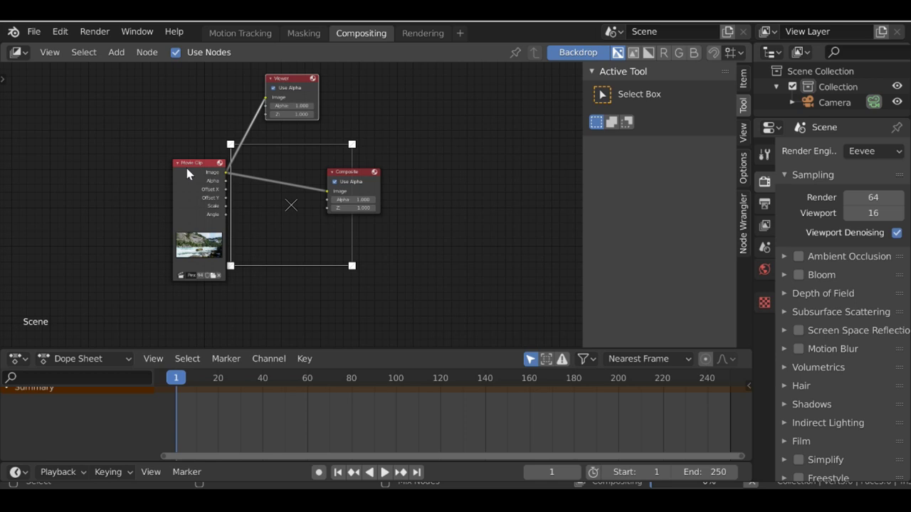
pyautogui.moveTo(188, 163); pyautogui.dragTo(154, 163)
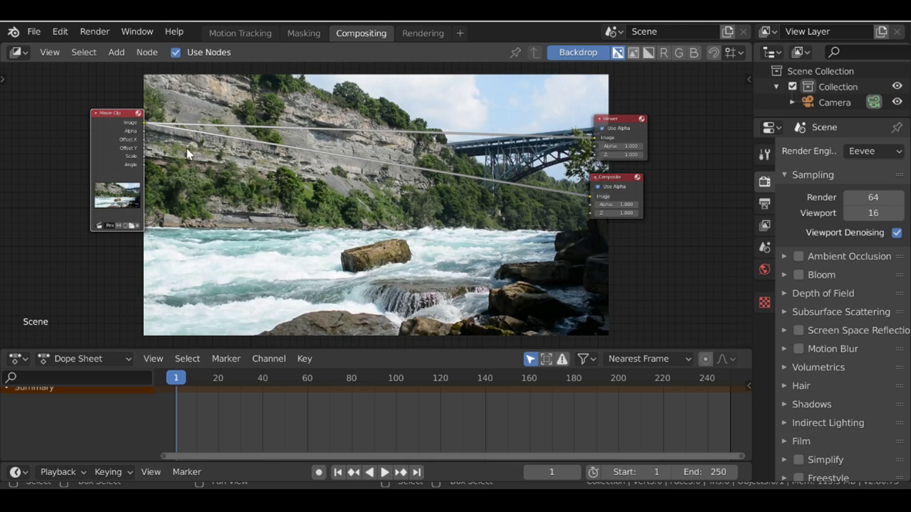
# Append the node groups from the NodeTree folder of 2.8 Nodegroup.blend.
pyautogui.click(33, 32)
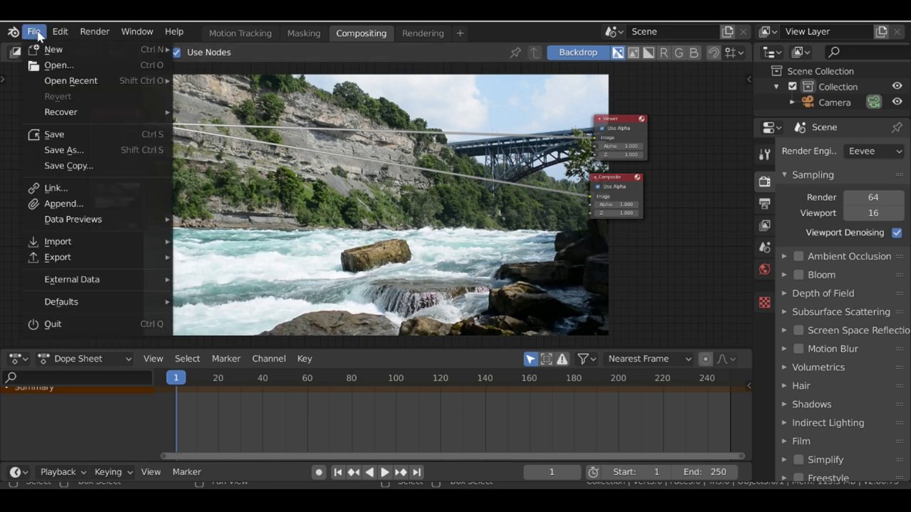
pyautogui.click(69, 205)
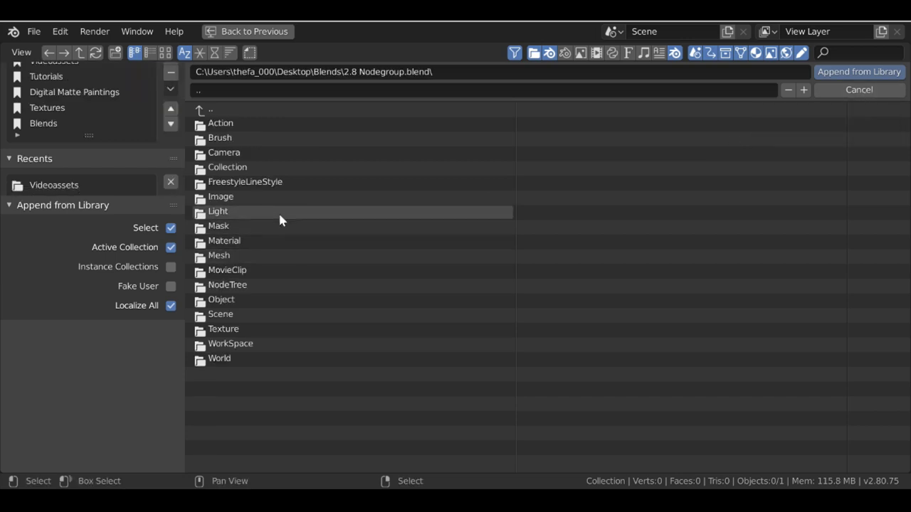
pyautogui.click(239, 285)
pyautogui.moveTo(331, 245); pyautogui.dragTo(278, 121)
pyautogui.click(852, 75)
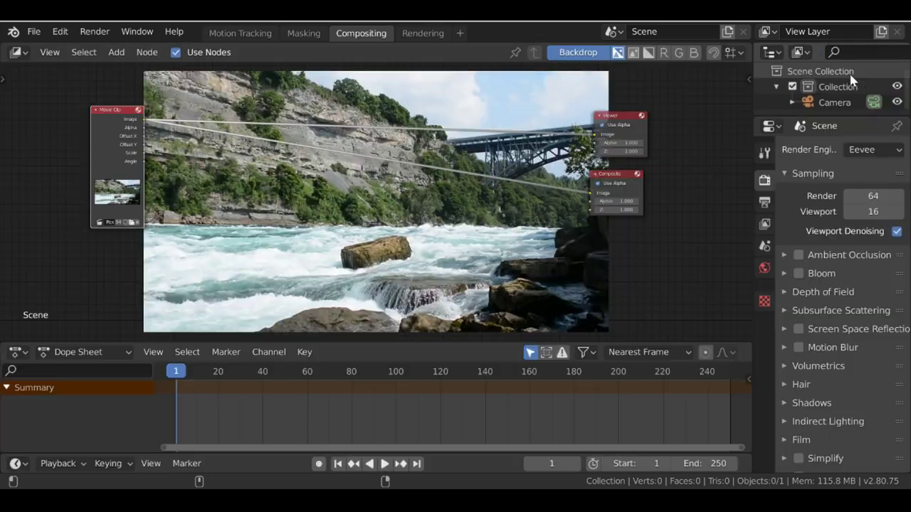
# Add the Patch Node group and insert it between the Movie Clip node and the Viewer and Composite nodes.
pyautogui.hotkey('shift', 'a')
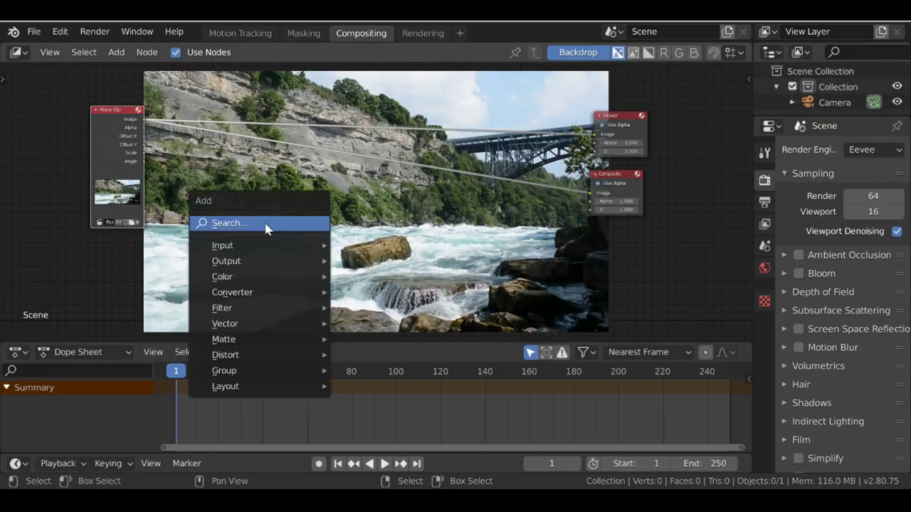
pyautogui.moveTo(229, 370)
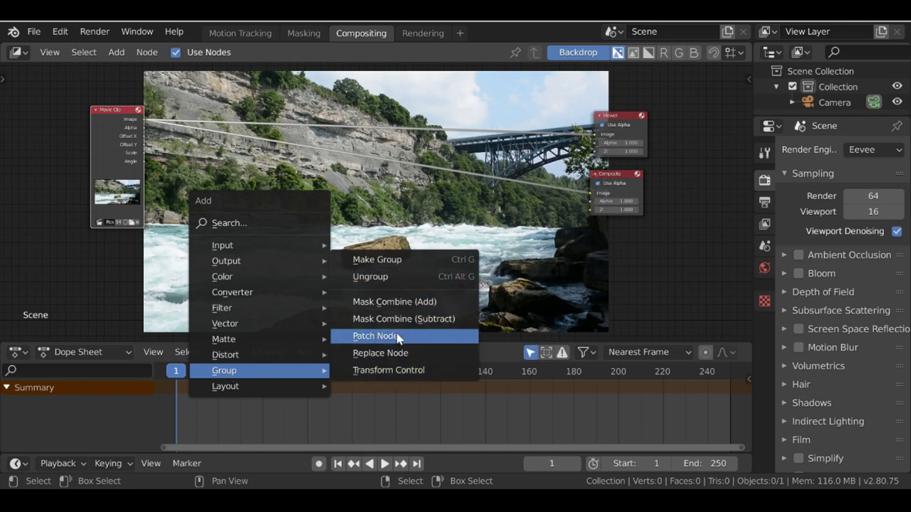
pyautogui.click(375, 336)
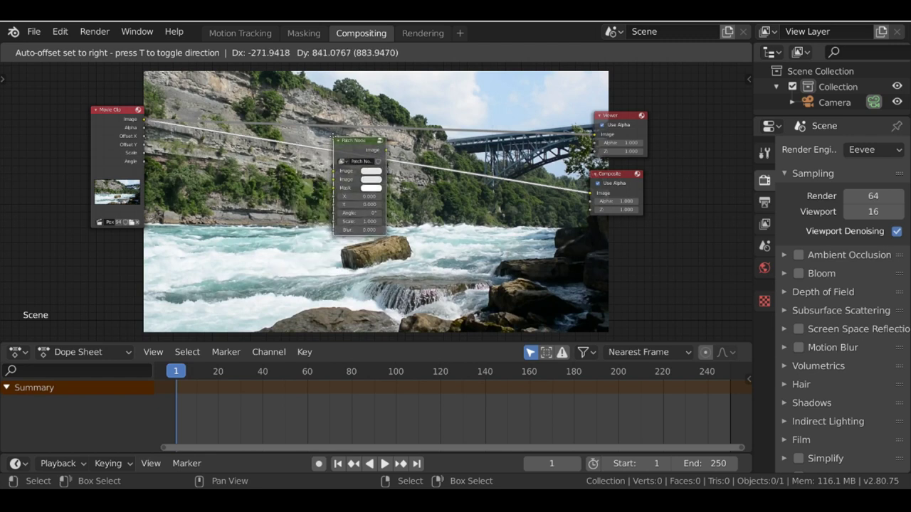
pyautogui.click(335, 141)
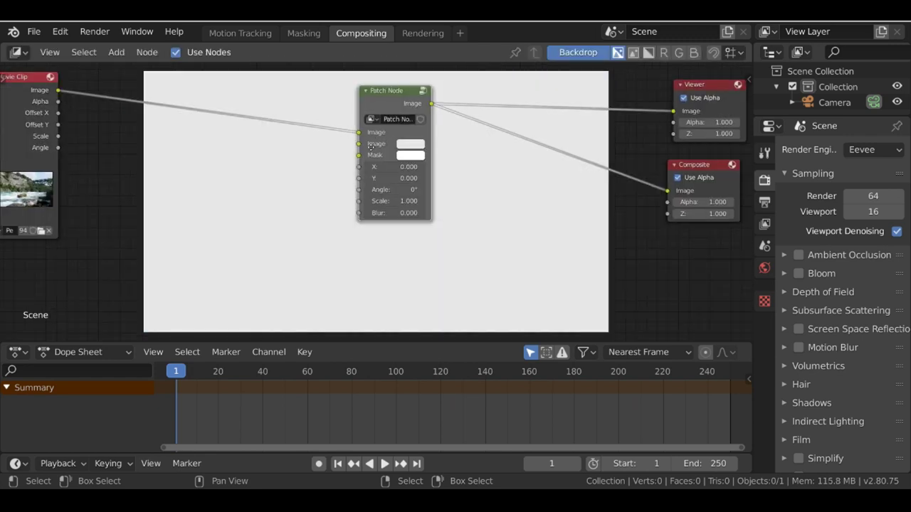
# Move the river Movie Clip node higher and shift the Patch Node slightly to make room for another clip.
pyautogui.moveTo(376, 133); pyautogui.dragTo(370, 148, button='middle')
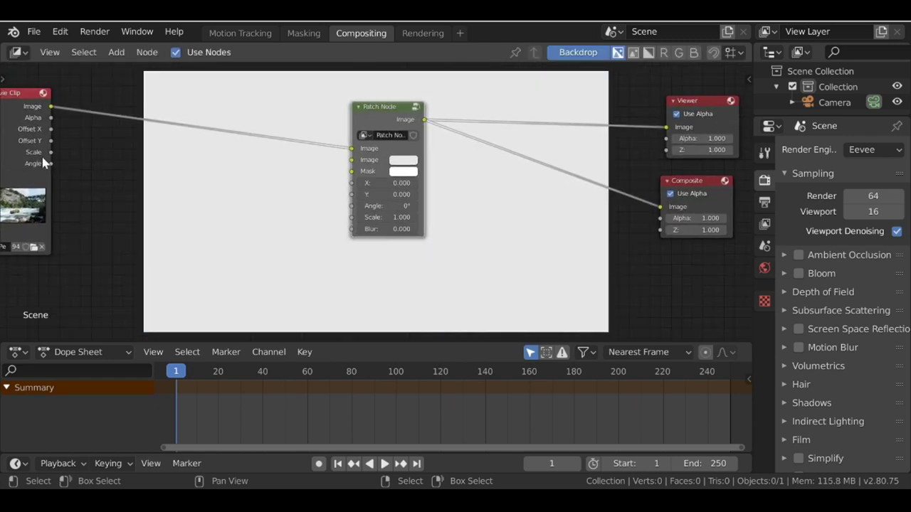
pyautogui.scroll(-1, 83, 141)
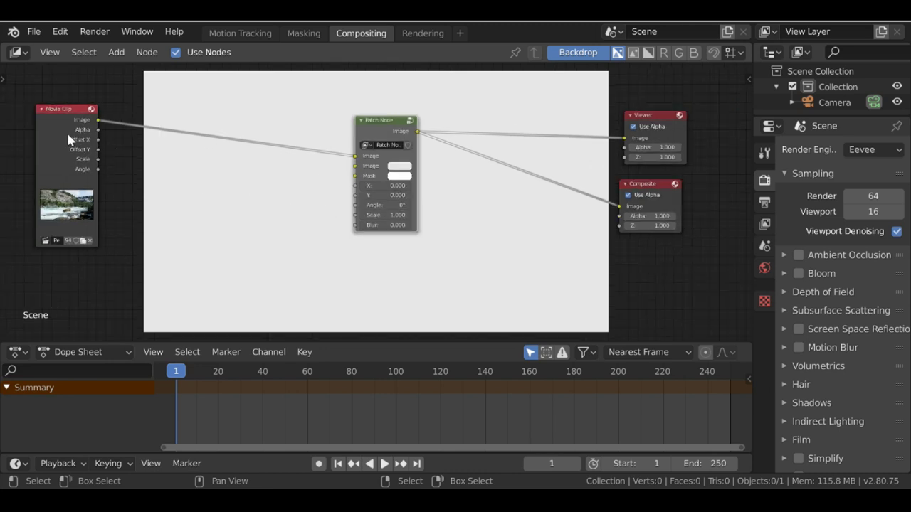
pyautogui.moveTo(70, 139); pyautogui.dragTo(71, 105)
pyautogui.moveTo(381, 124); pyautogui.dragTo(366, 118)
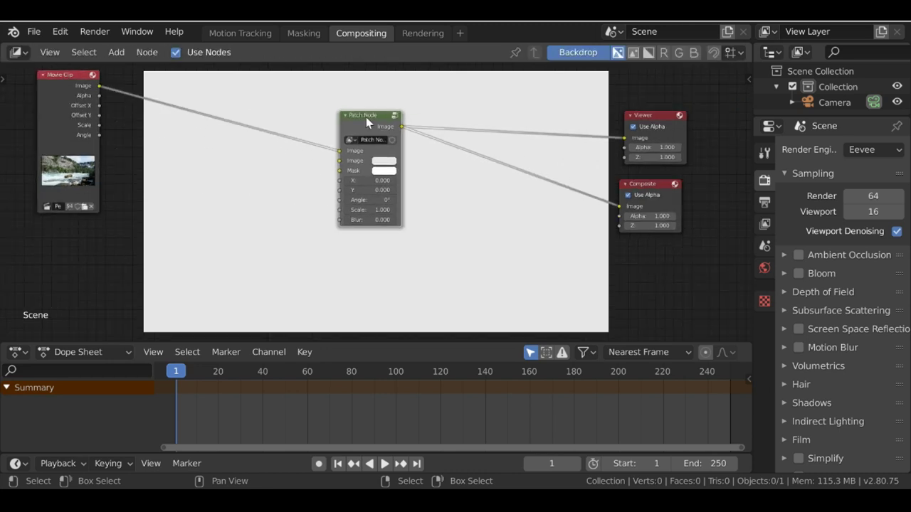
pyautogui.moveTo(71, 106); pyautogui.dragTo(82, 105)
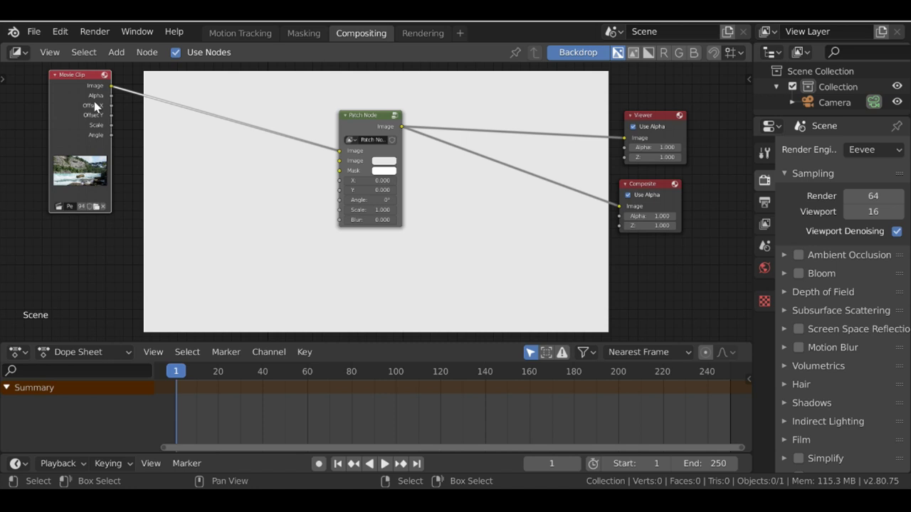
# Duplicate the Movie Clip node, place the copy below the original, and assign it Niagara Falls - 8603.mp4.
pyautogui.hotkey('shift', 'd')
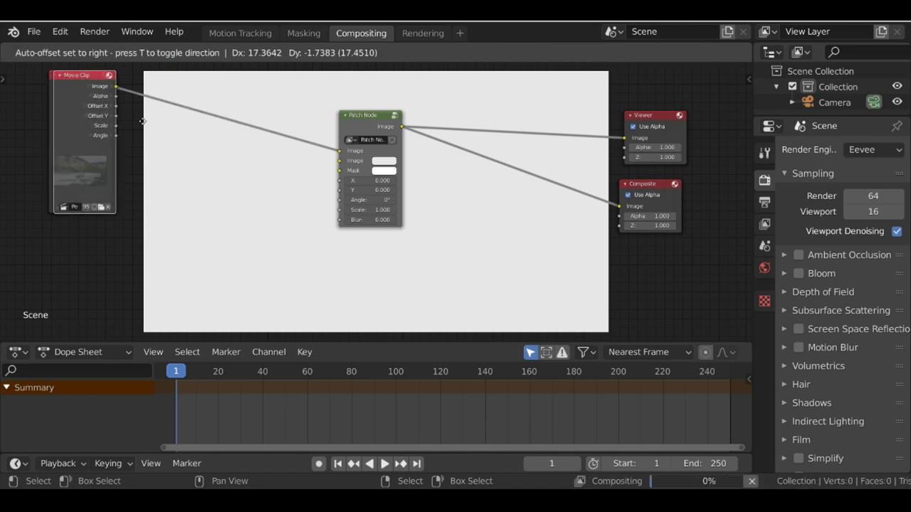
pyautogui.click(192, 166)
pyautogui.scroll(1, 193, 166)
pyautogui.moveTo(173, 238); pyautogui.dragTo(203, 201, button='middle')
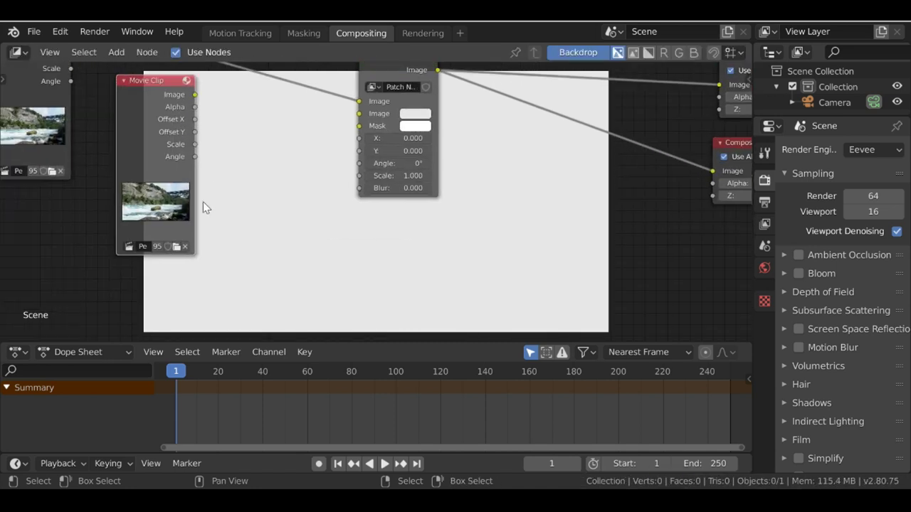
pyautogui.click(128, 246)
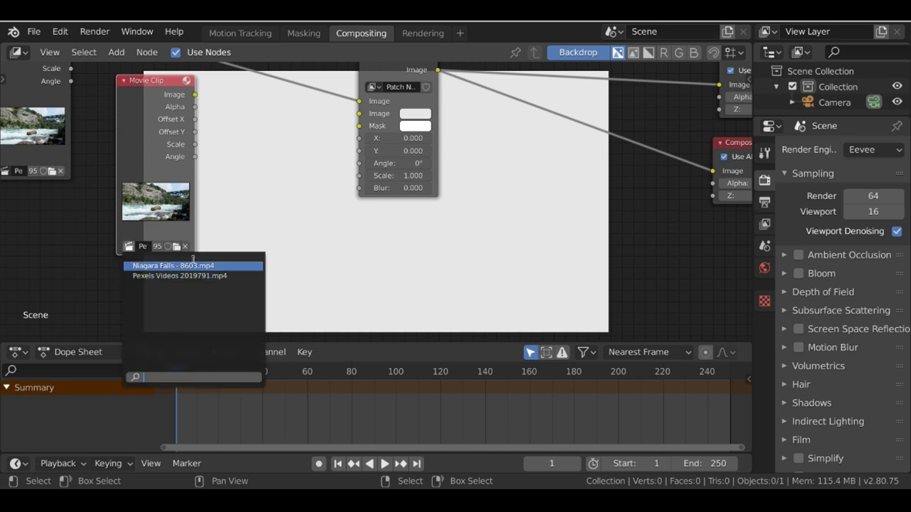
pyautogui.click(223, 266)
pyautogui.moveTo(226, 167); pyautogui.dragTo(218, 198, button='middle')
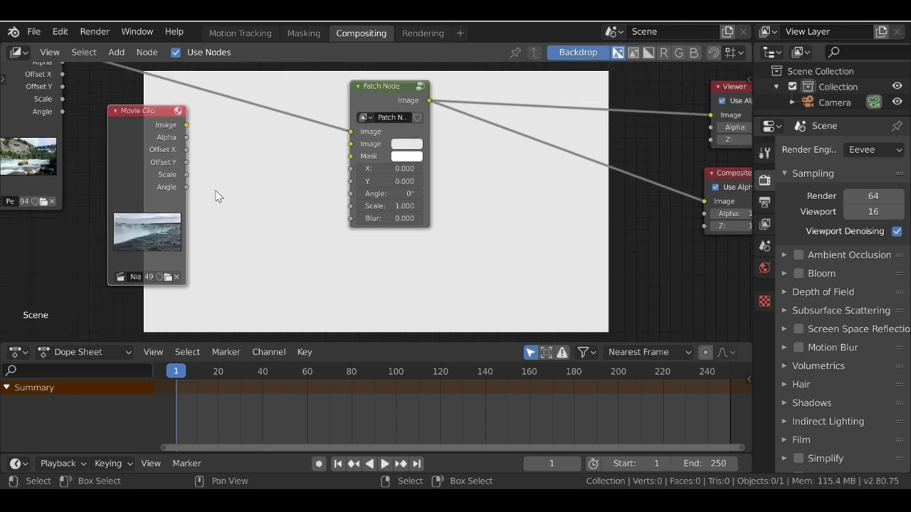
# Connect the Niagara Falls Movie Clip's Image output to the Patch Node's second Image input.
pyautogui.moveTo(186, 124); pyautogui.dragTo(350, 143)
pyautogui.scroll(-2, 294, 155)
pyautogui.moveTo(241, 111); pyautogui.dragTo(224, 188, button='middle')
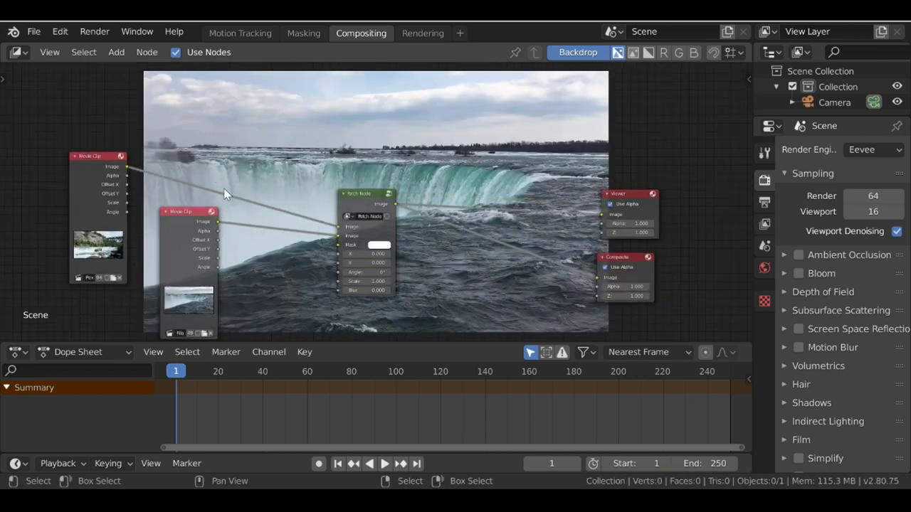
# Add a Mask node above the Movie Clip and Patch nodes and assign it the WaterMask mask.
pyautogui.hotkey('shift', 'a')
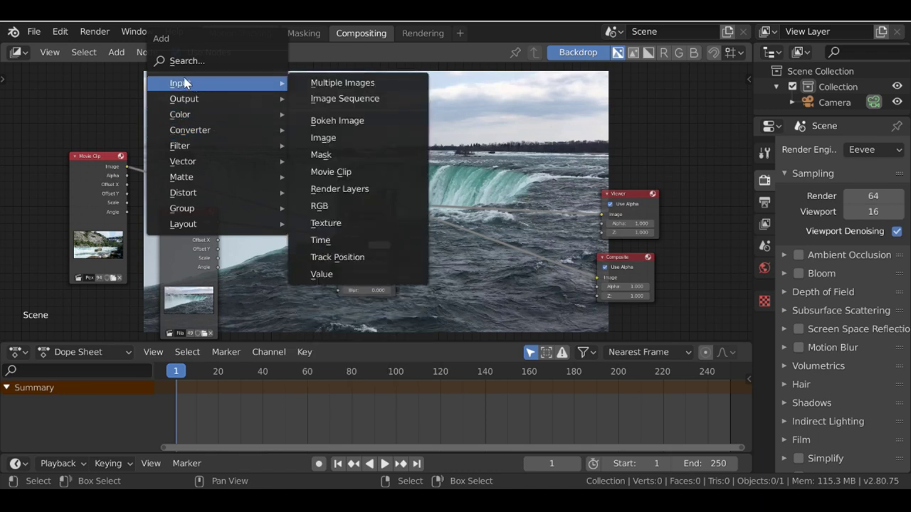
pyautogui.click(321, 155)
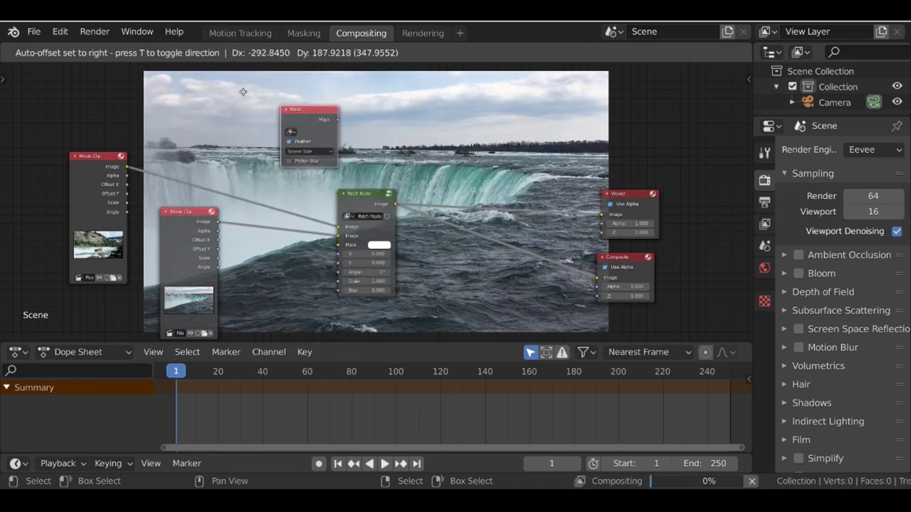
pyautogui.click(194, 77)
pyautogui.scroll(2, 267, 155)
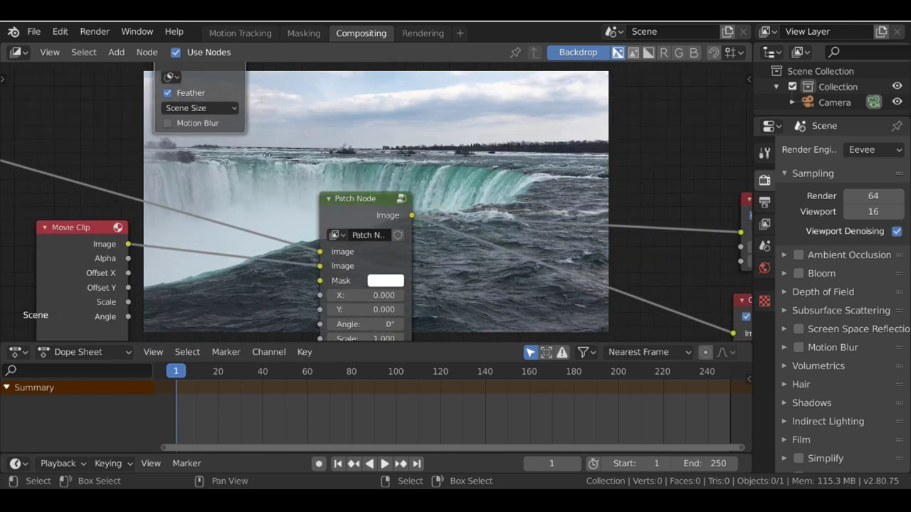
pyautogui.moveTo(171, 96); pyautogui.dragTo(178, 140, button='middle')
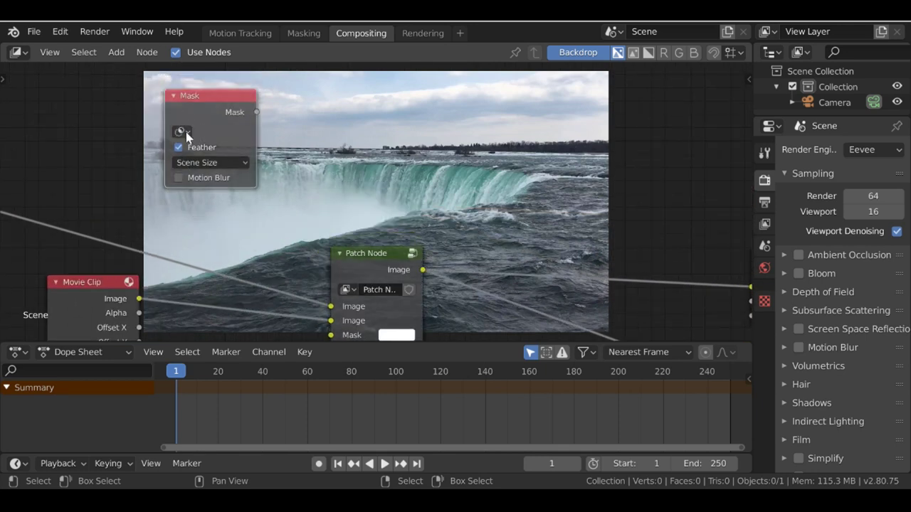
pyautogui.click(181, 132)
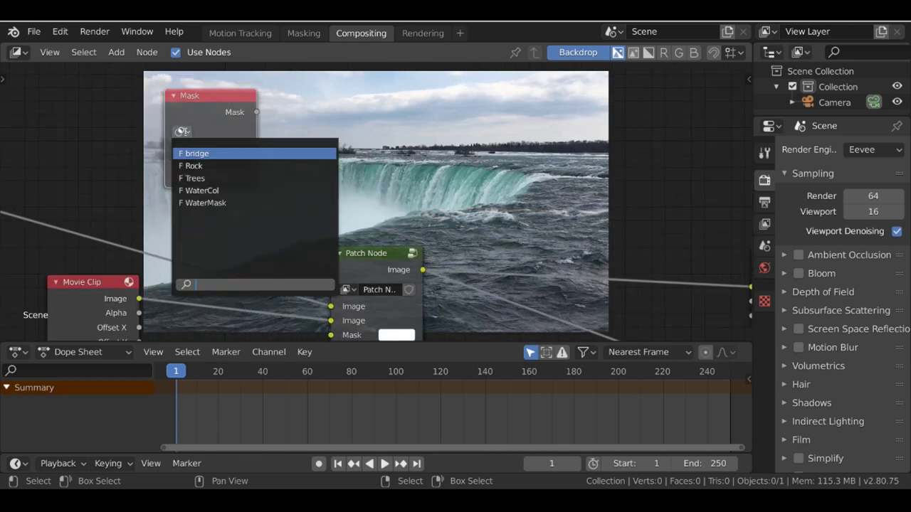
pyautogui.click(224, 204)
pyautogui.scroll(-1, 229, 205)
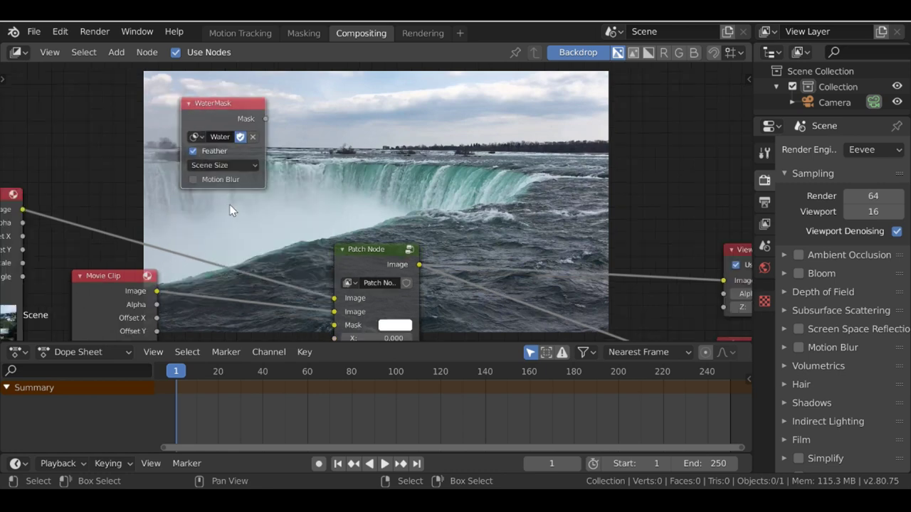
pyautogui.moveTo(229, 204); pyautogui.dragTo(222, 180, button='middle')
pyautogui.moveTo(283, 122); pyautogui.dragTo(277, 120, button='middle')
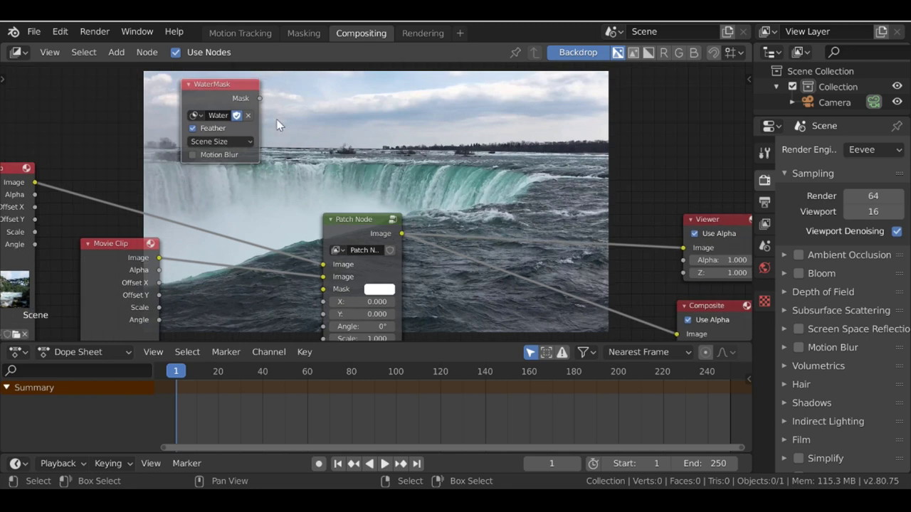
# Connect the WaterMask node's Mask output to the Patch Node's Mask input.
pyautogui.moveTo(260, 98); pyautogui.dragTo(325, 290)
pyautogui.scroll(1, 385, 198)
pyautogui.moveTo(384, 198); pyautogui.dragTo(290, 69, button='middle')
pyautogui.moveTo(269, 96); pyautogui.dragTo(309, 87)
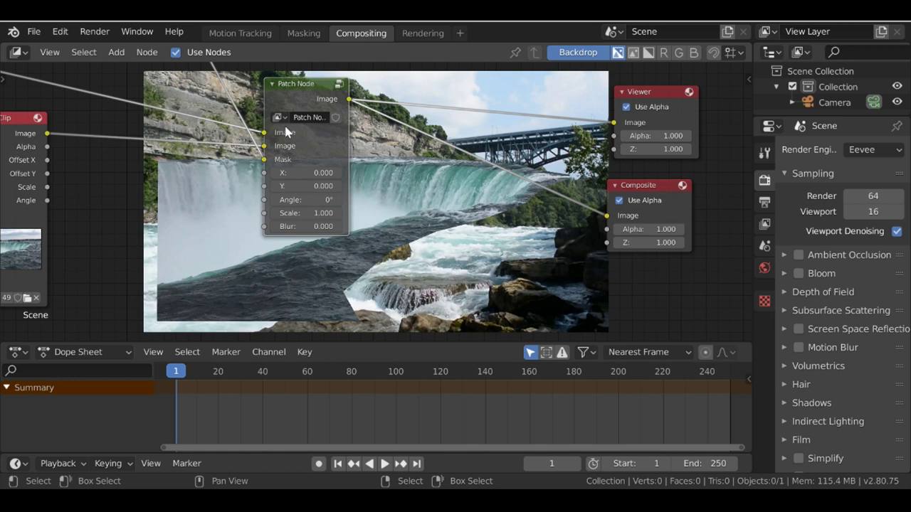
pyautogui.hotkey('shift', 'a')
pyautogui.moveTo(266, 282)
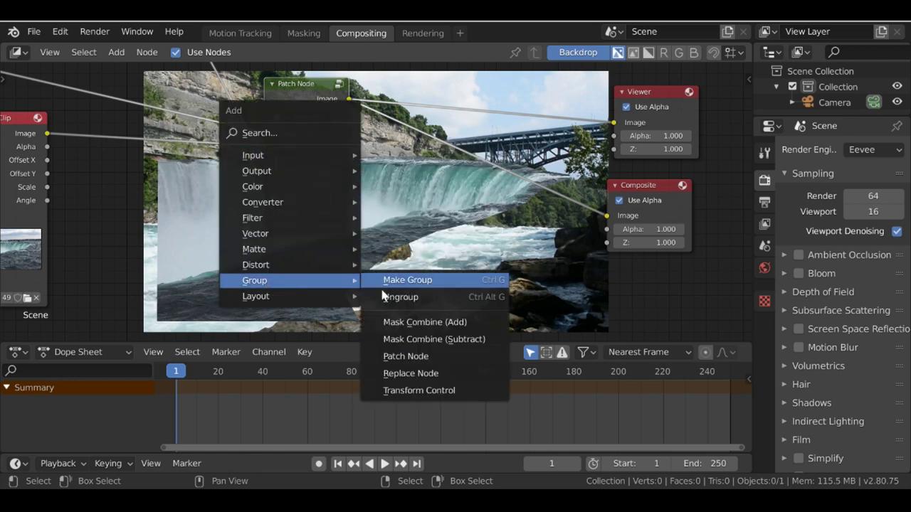
pyautogui.click(414, 376)
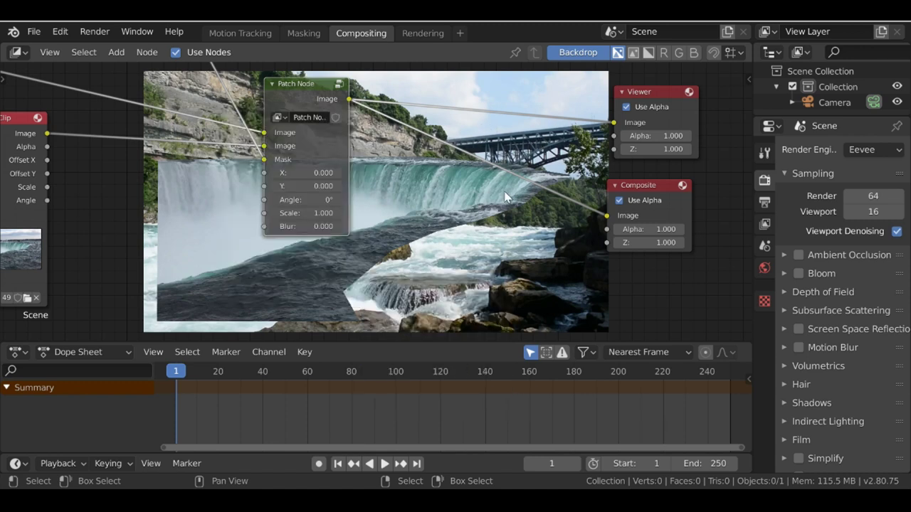
# Delete the Patch Node while keeping the river Movie Clip linked to the Viewer and Composite nodes.
pyautogui.scroll(-2, 348, 172)
pyautogui.moveTo(322, 111); pyautogui.dragTo(329, 162, button='middle')
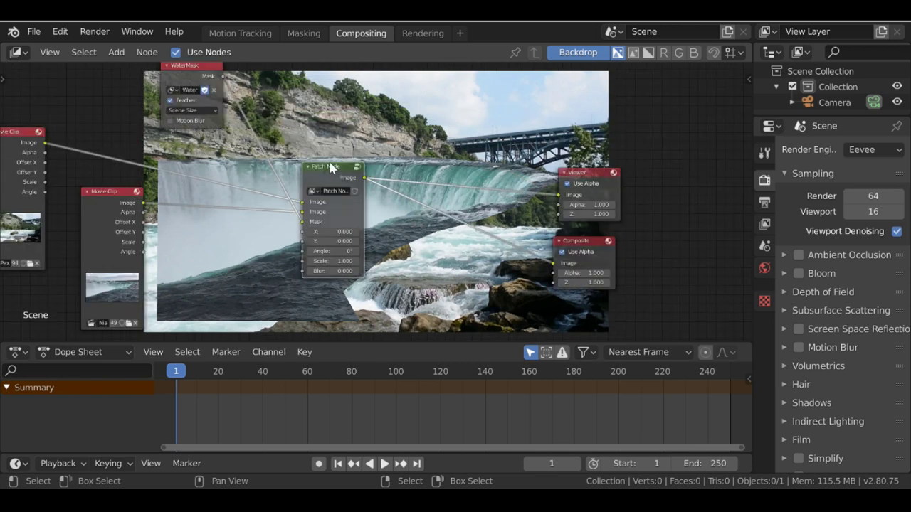
pyautogui.moveTo(334, 167); pyautogui.dragTo(356, 153)
pyautogui.hotkey('ctrl', 'x')
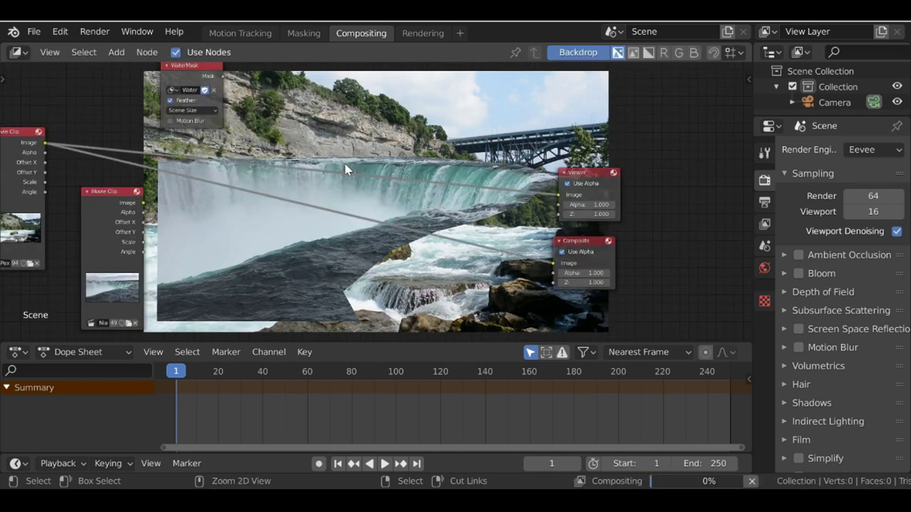
# Delete the WaterMask node and the Niagara Falls Movie Clip node, leaving only the river clip as input.
pyautogui.moveTo(232, 103); pyautogui.dragTo(233, 179, button='middle')
pyautogui.moveTo(196, 145); pyautogui.dragTo(200, 106)
pyautogui.scroll(-2, 187, 203)
pyautogui.moveTo(186, 203); pyautogui.dragTo(187, 147, button='middle')
pyautogui.click(155, 224)
pyautogui.click(220, 70)
pyautogui.press('x')
pyautogui.click(152, 212)
pyautogui.press('x')
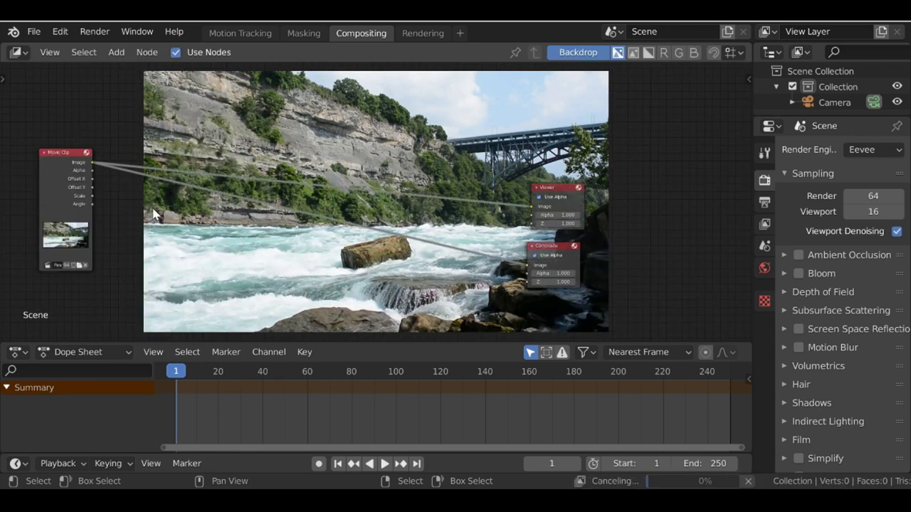
# Add a Mix node and insert it between the river Movie Clip and the Viewer and Composite nodes.
pyautogui.moveTo(80, 197); pyautogui.dragTo(103, 147, button='middle')
pyautogui.moveTo(103, 146); pyautogui.dragTo(115, 145)
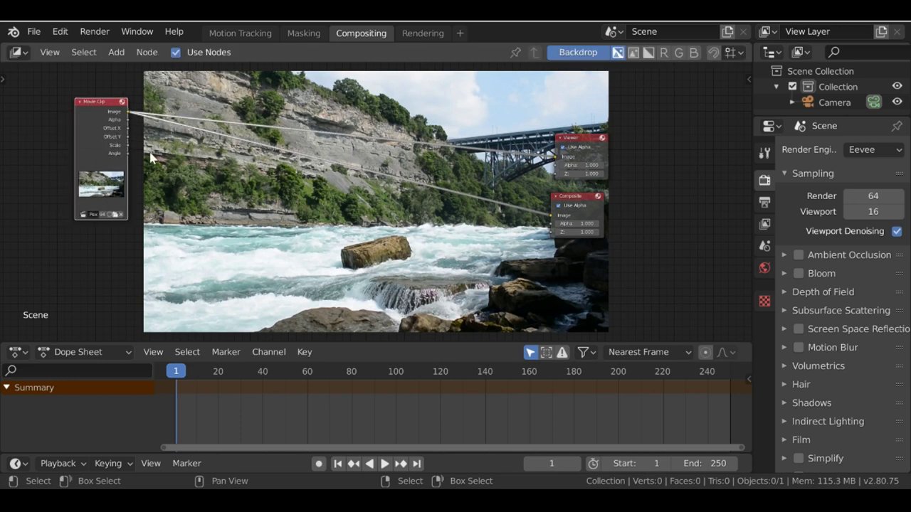
pyautogui.hotkey('shift', 'a')
pyautogui.moveTo(107, 185)
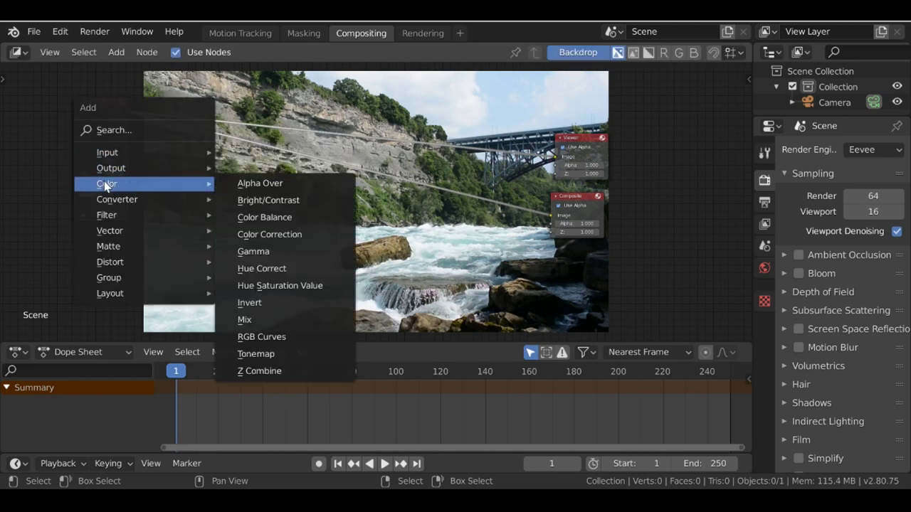
pyautogui.click(255, 320)
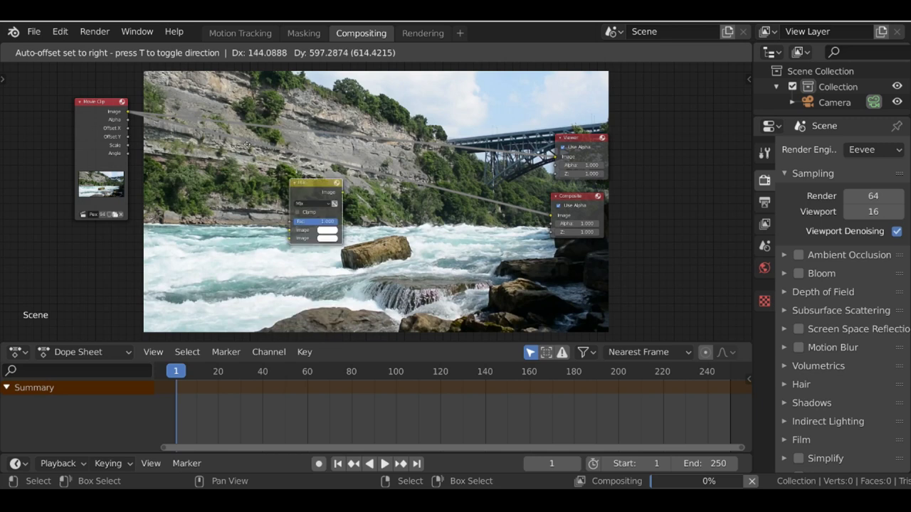
pyautogui.click(335, 151)
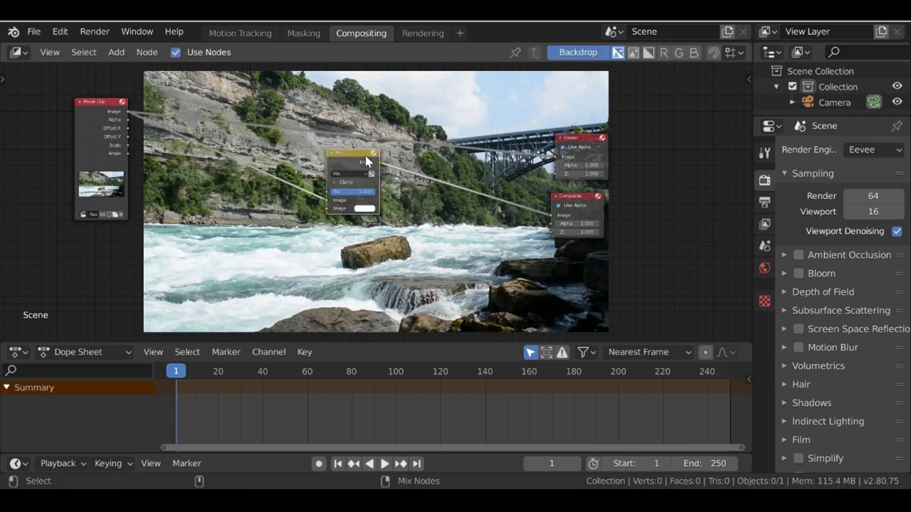
pyautogui.keyDown('ctrl'); pyautogui.keyDown('shift'); pyautogui.click(351, 157); pyautogui.keyUp('shift'); pyautogui.keyUp('ctrl')
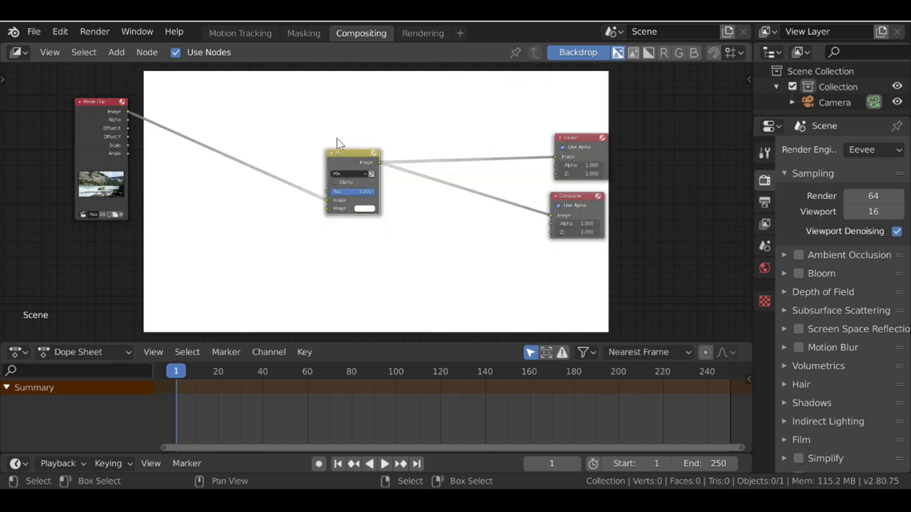
# Feed the Mix node's second Image input from a duplicate of the Movie Clip node set to Niagara Falls - 8603.mp4.
pyautogui.moveTo(85, 127); pyautogui.dragTo(89, 116)
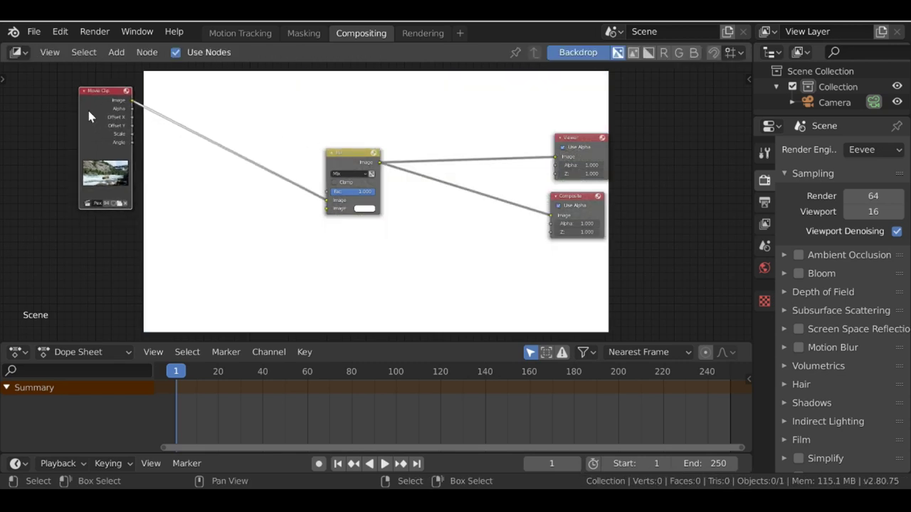
pyautogui.hotkey('shift', 'd')
pyautogui.click(134, 148)
pyautogui.scroll(1, 203, 183)
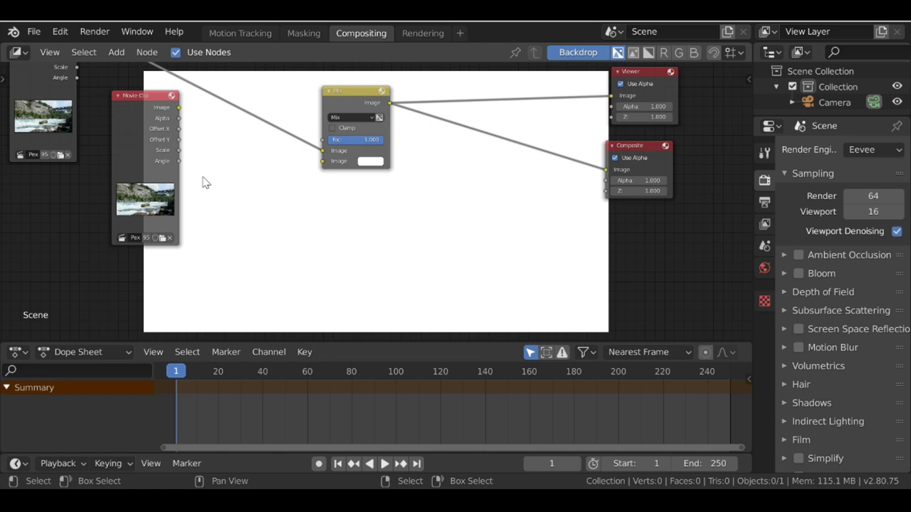
pyautogui.click(123, 237)
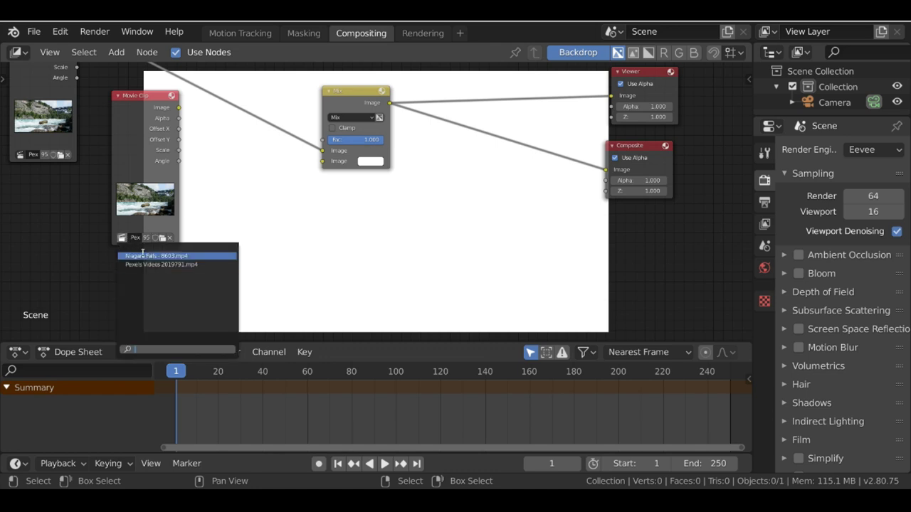
pyautogui.click(156, 256)
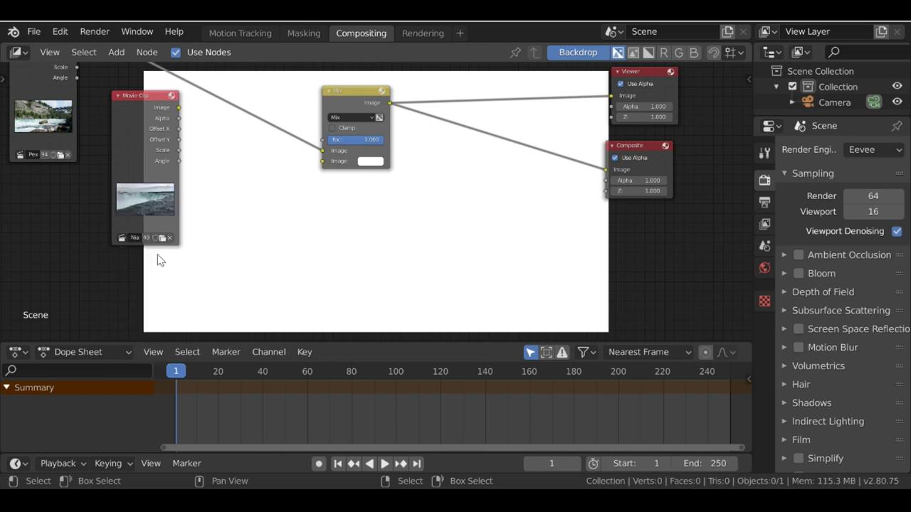
pyautogui.moveTo(179, 107); pyautogui.dragTo(325, 169)
pyautogui.scroll(-3, 321, 166)
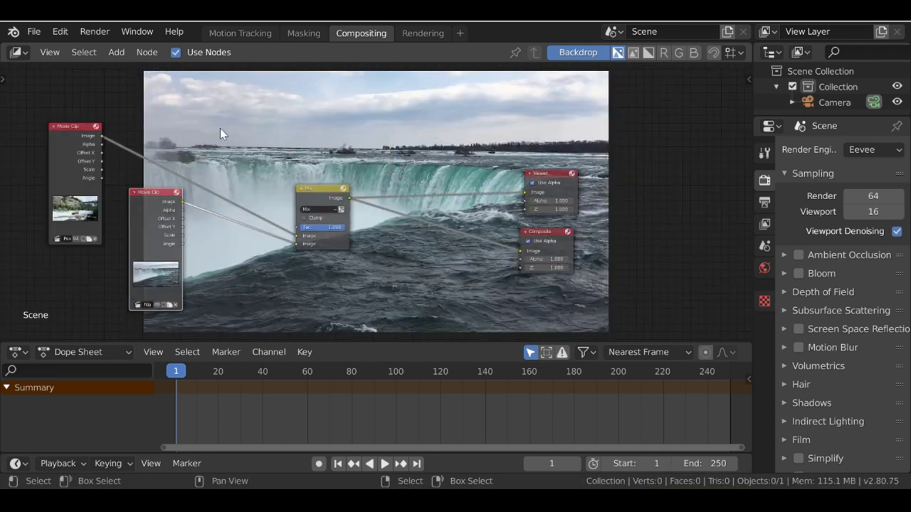
# Add a Mask node set to WaterMask and connect its Mask output to the Mix node's Fac input.
pyautogui.hotkey('shift', 'a')
pyautogui.moveTo(159, 95)
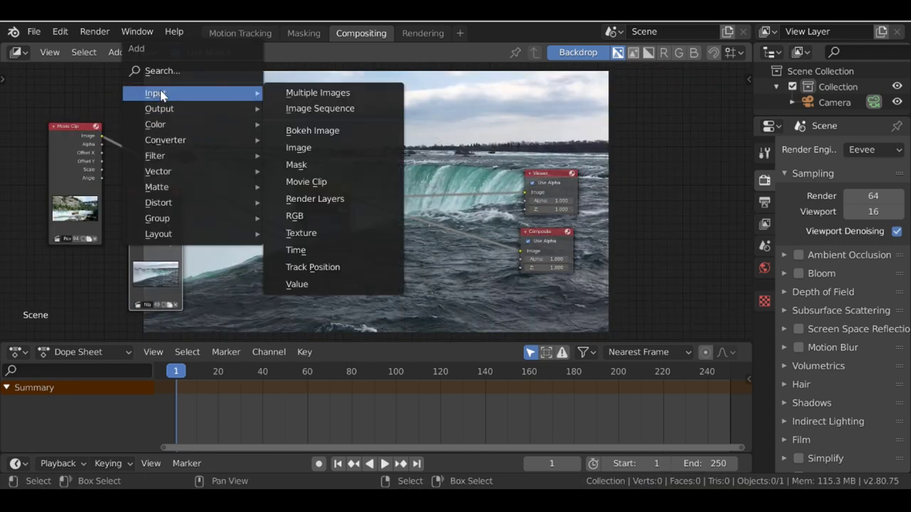
pyautogui.click(326, 164)
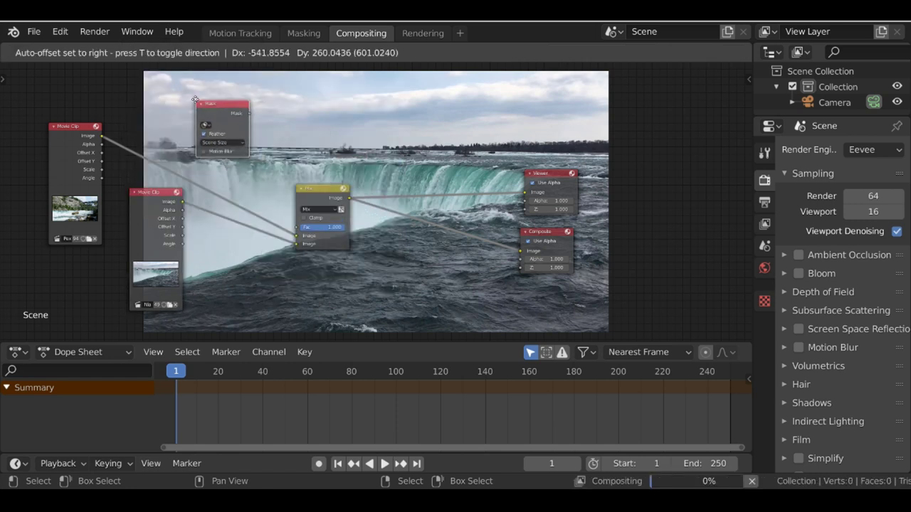
pyautogui.click(195, 99)
pyautogui.scroll(2, 143, 107)
pyautogui.click(128, 112)
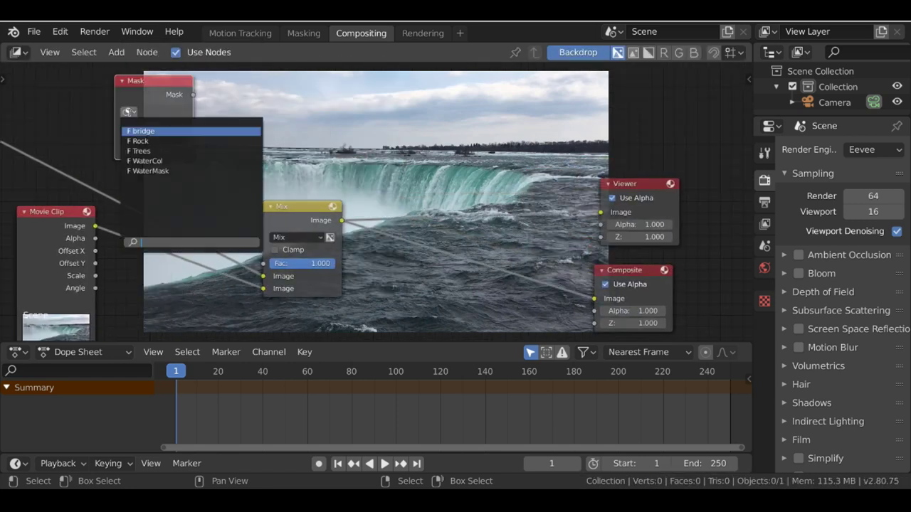
pyautogui.click(173, 169)
pyautogui.moveTo(191, 98); pyautogui.dragTo(264, 264)
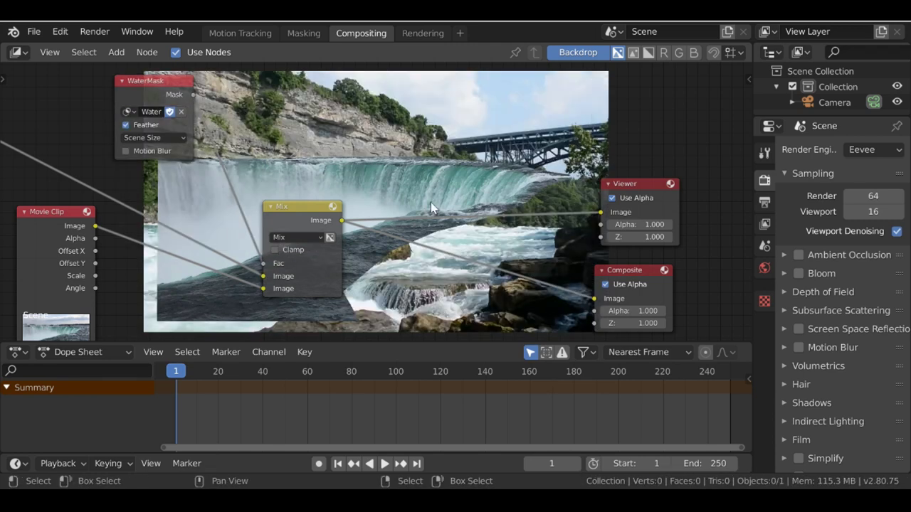
# Spread out the Niagara Falls Movie Clip, WaterMask and Mix nodes to make room before the Mix node.
pyautogui.scroll(-1, 377, 187)
pyautogui.scroll(-2, 378, 184)
pyautogui.moveTo(309, 248); pyautogui.dragTo(309, 194, button='middle')
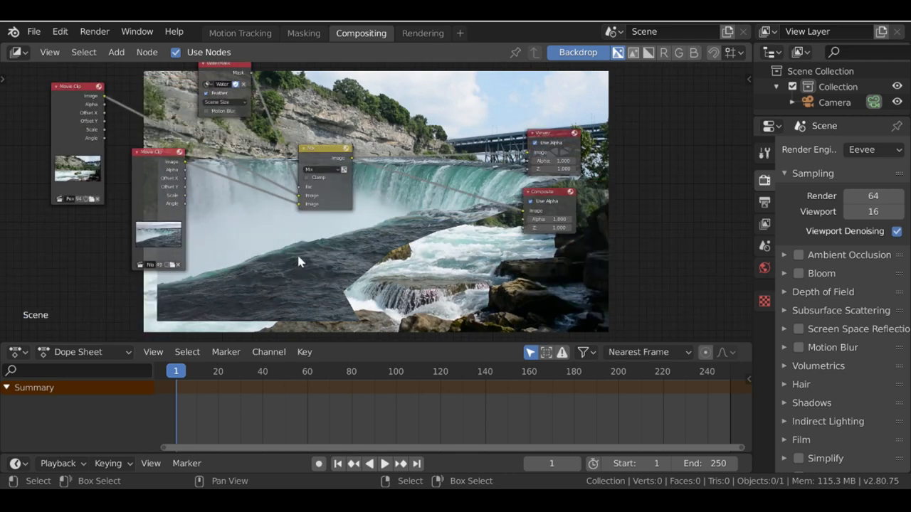
pyautogui.moveTo(356, 247); pyautogui.dragTo(371, 188, button='middle')
pyautogui.moveTo(158, 112); pyautogui.dragTo(113, 222)
pyautogui.moveTo(199, 195); pyautogui.dragTo(174, 288, button='middle')
pyautogui.moveTo(202, 103); pyautogui.dragTo(174, 86)
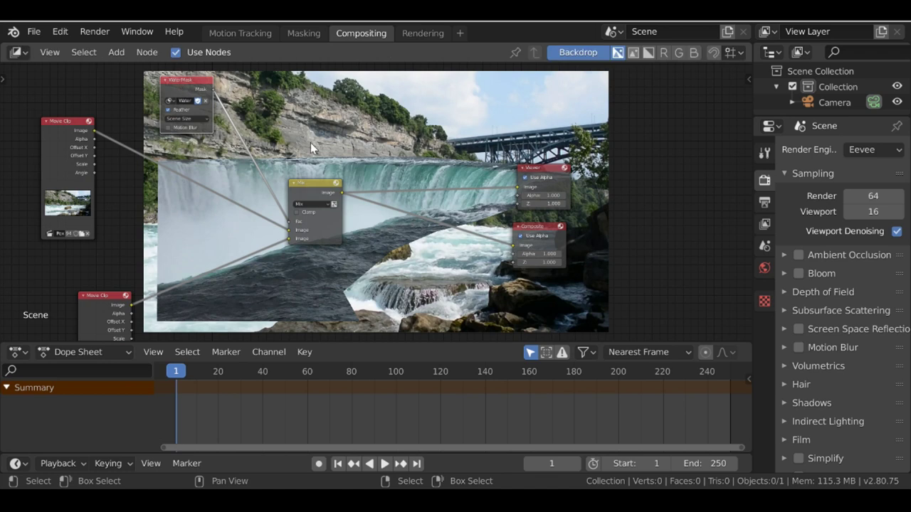
pyautogui.moveTo(303, 189); pyautogui.dragTo(343, 176)
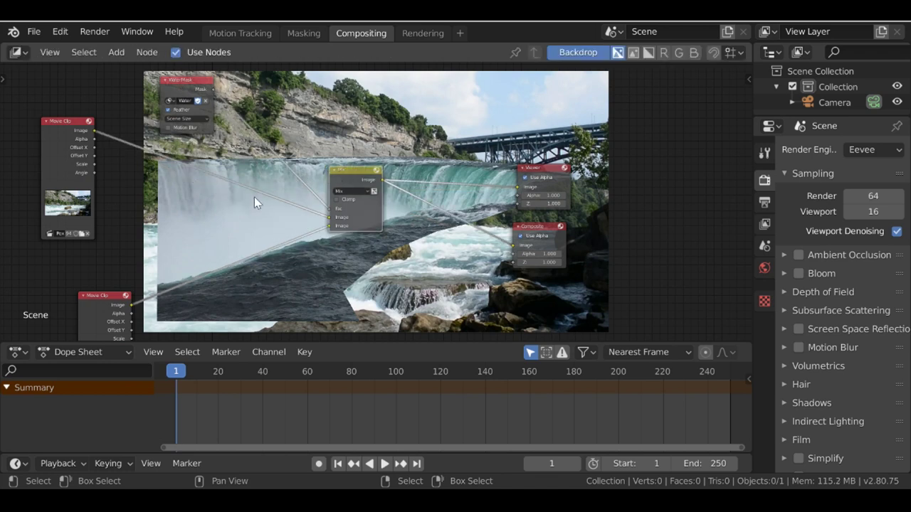
# Add a Transform node and insert it on the link between the Niagara Falls Movie Clip and the Mix node.
pyautogui.hotkey('shift', 'a')
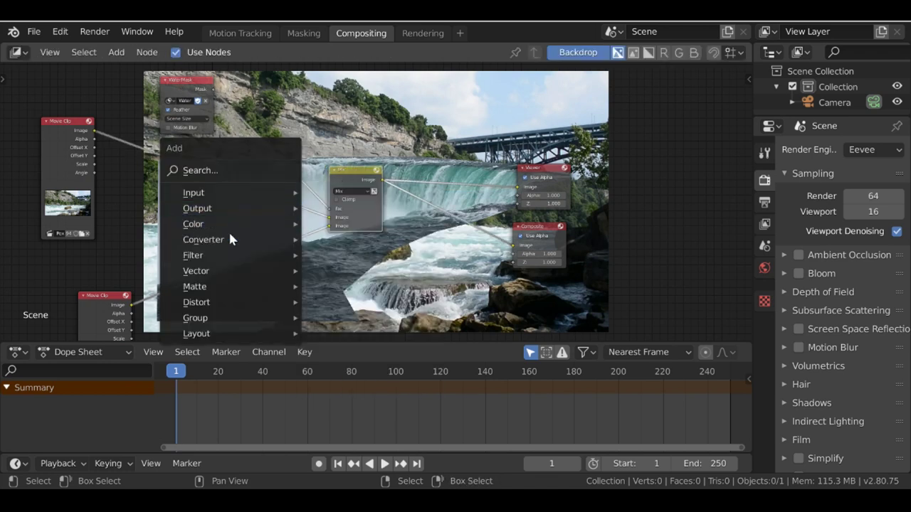
pyautogui.moveTo(196, 304)
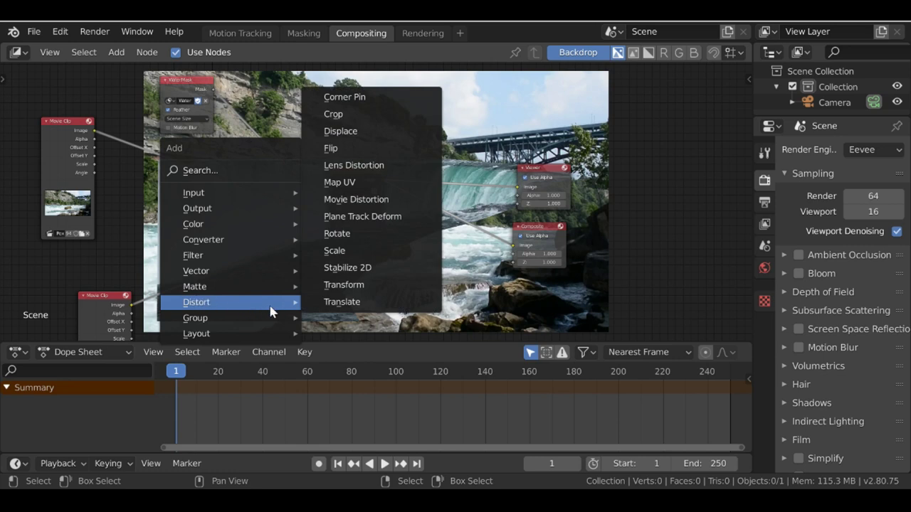
pyautogui.click(388, 284)
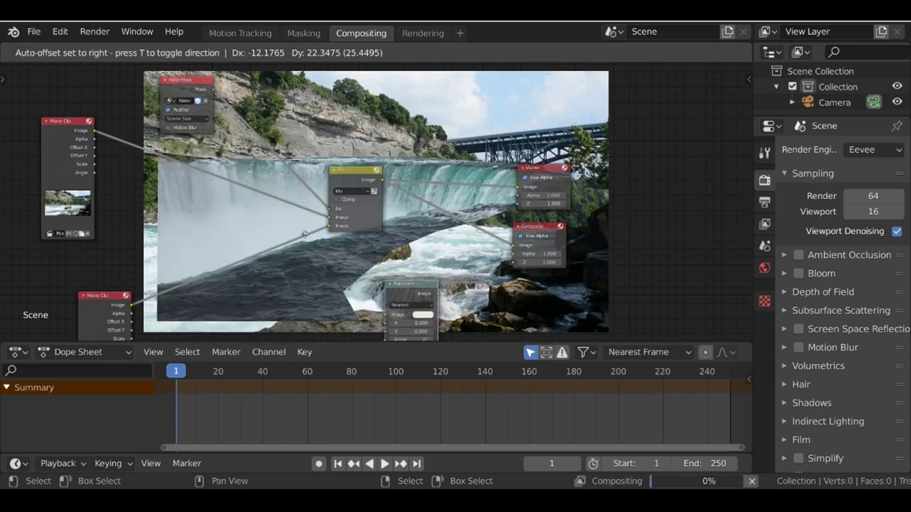
pyautogui.click(243, 221)
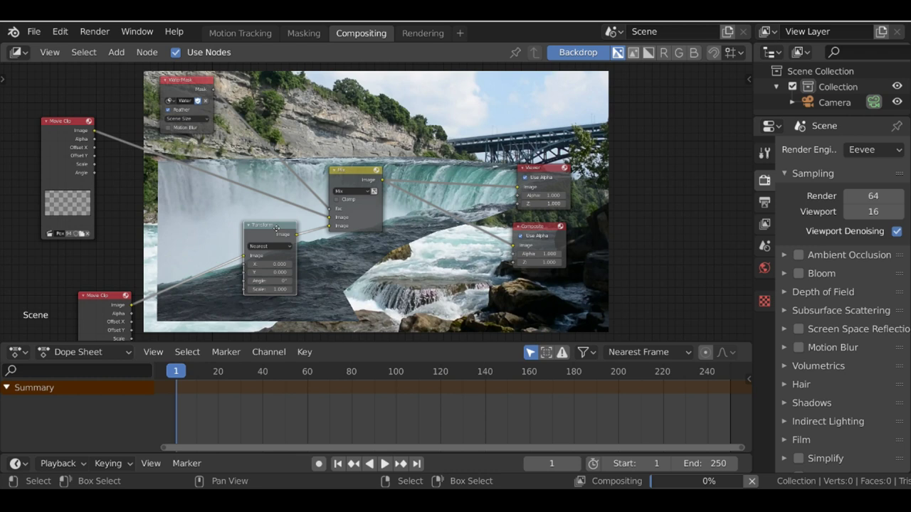
# Set the X offset of the Niagara Falls Transform node to 184.700.
pyautogui.scroll(1, 276, 228)
pyautogui.moveTo(274, 257); pyautogui.dragTo(406, 256)
pyautogui.moveTo(283, 235); pyautogui.dragTo(286, 260, button='middle')
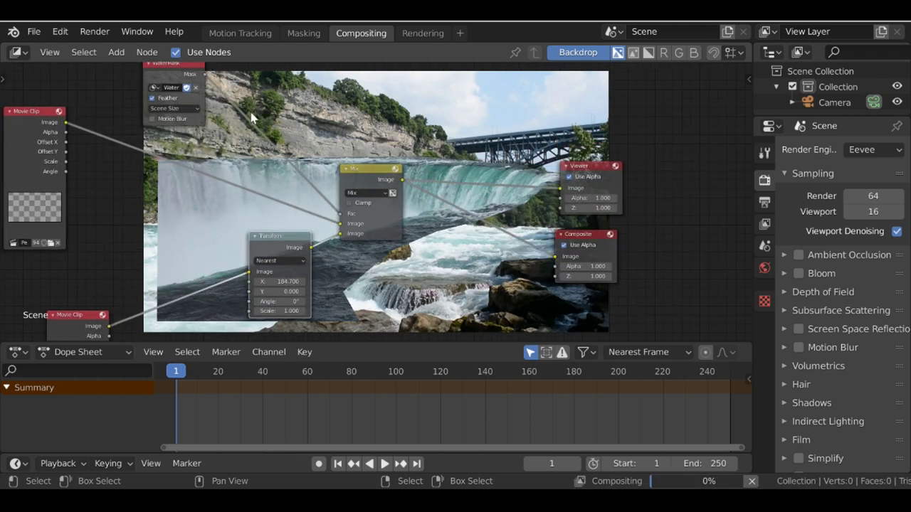
pyautogui.moveTo(269, 200); pyautogui.dragTo(250, 176, button='middle')
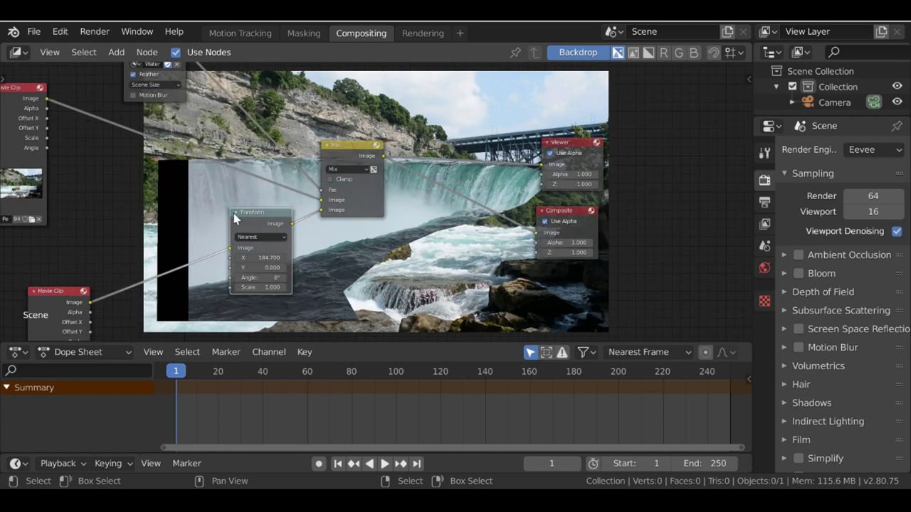
# Duplicate the Transform node and insert the copy on the link between the WaterMask node and the Mix node's Fac input.
pyautogui.hotkey('shift', 'd')
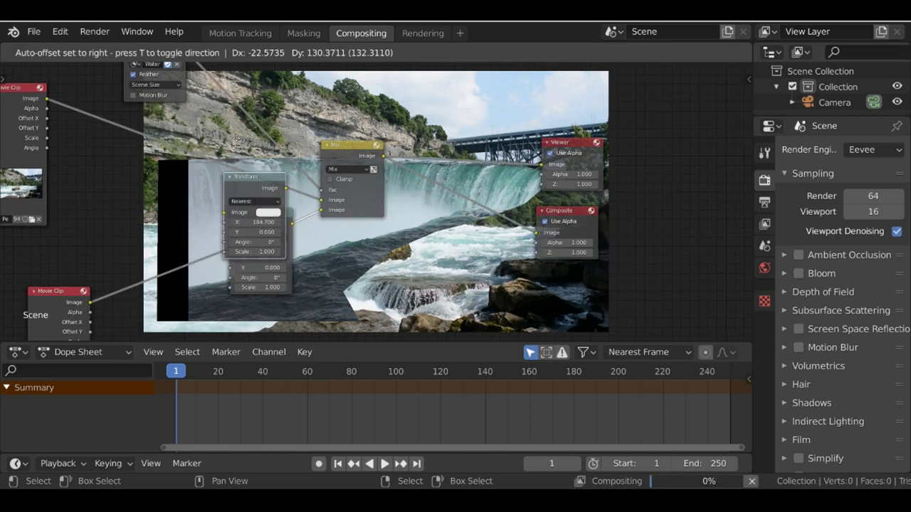
pyautogui.click(233, 74)
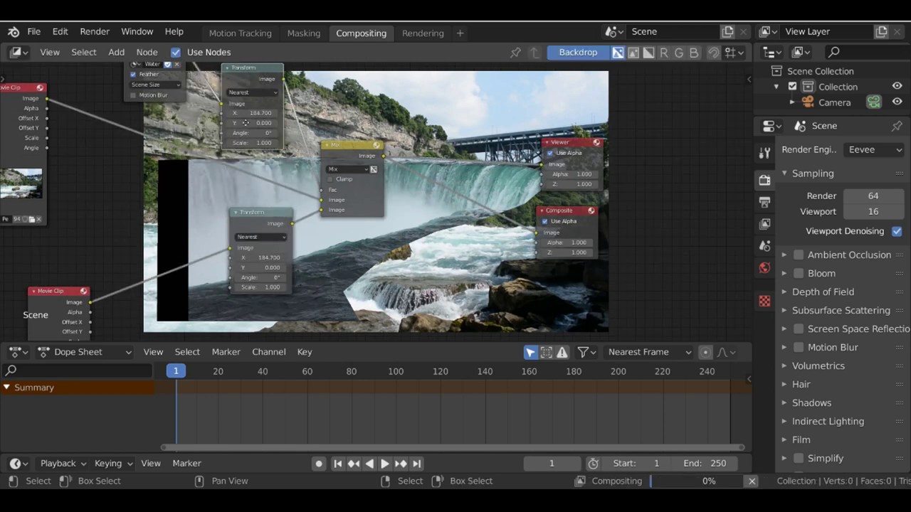
pyautogui.moveTo(233, 105); pyautogui.dragTo(250, 131, button='middle')
pyautogui.scroll(-1, 276, 198)
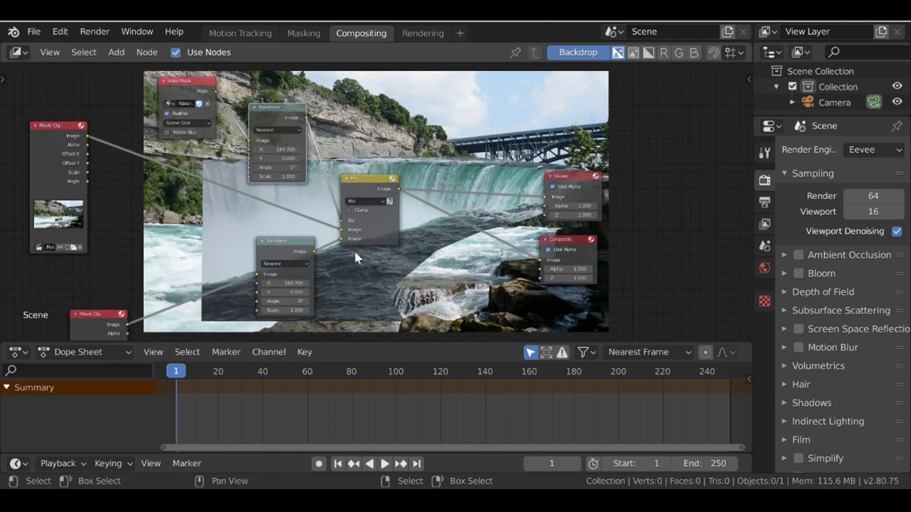
pyautogui.scroll(2, 350, 249)
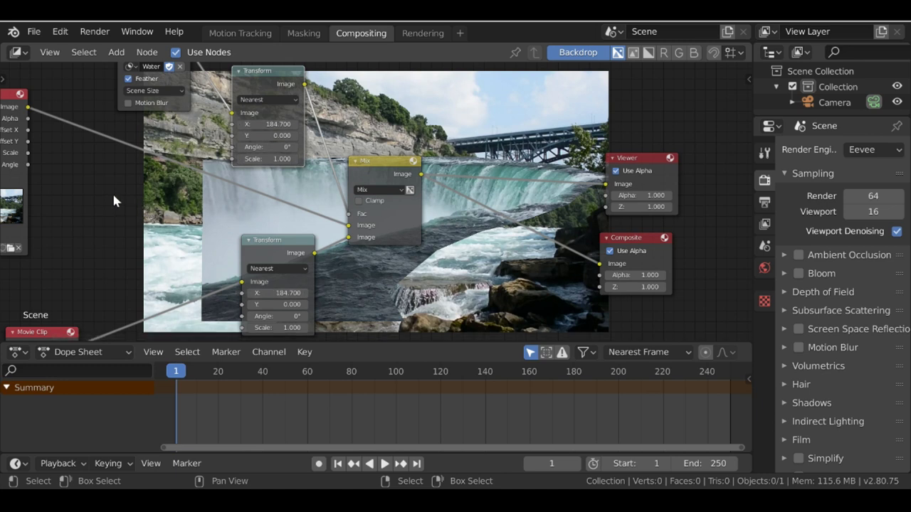
# Add a Value node and connect its output to the X inputs of both Transform nodes.
pyautogui.hotkey('shift', 'a')
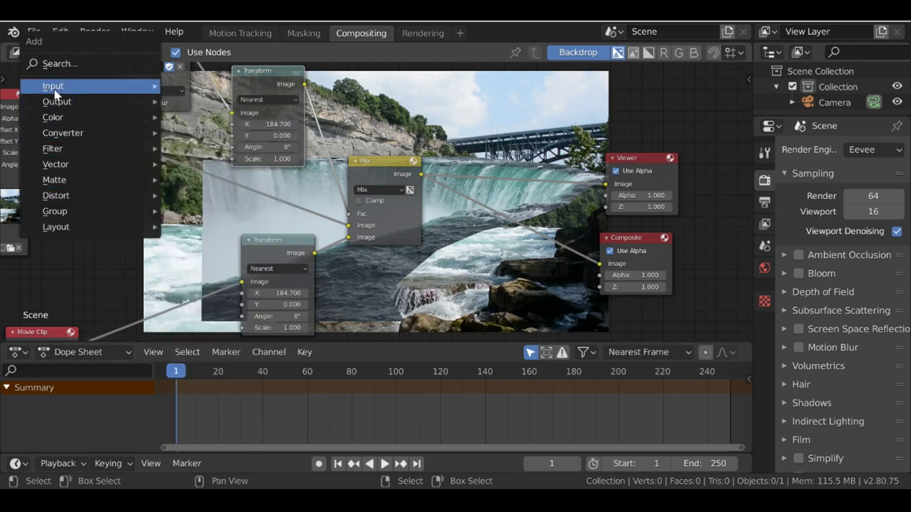
pyautogui.moveTo(70, 91)
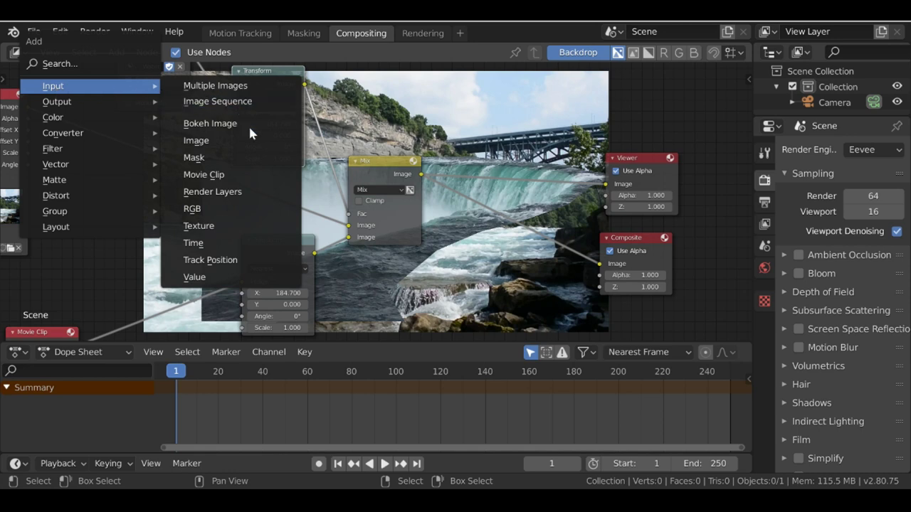
pyautogui.click(213, 277)
pyautogui.click(115, 175)
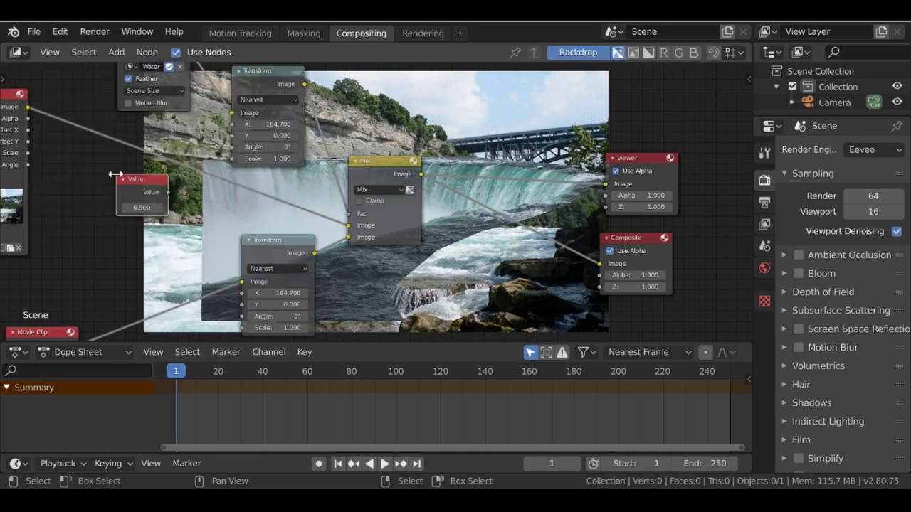
pyautogui.moveTo(167, 191); pyautogui.dragTo(232, 123)
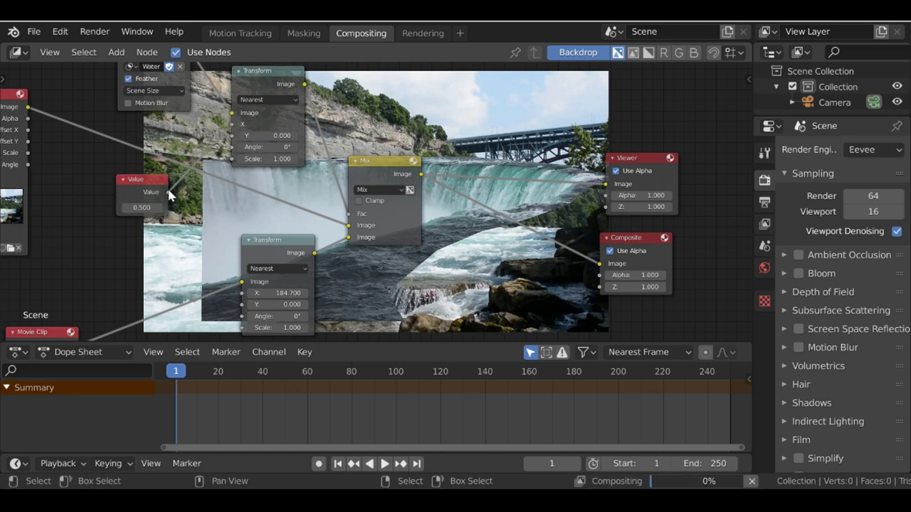
pyautogui.moveTo(168, 191); pyautogui.dragTo(178, 207)
pyautogui.moveTo(216, 269); pyautogui.dragTo(242, 292)
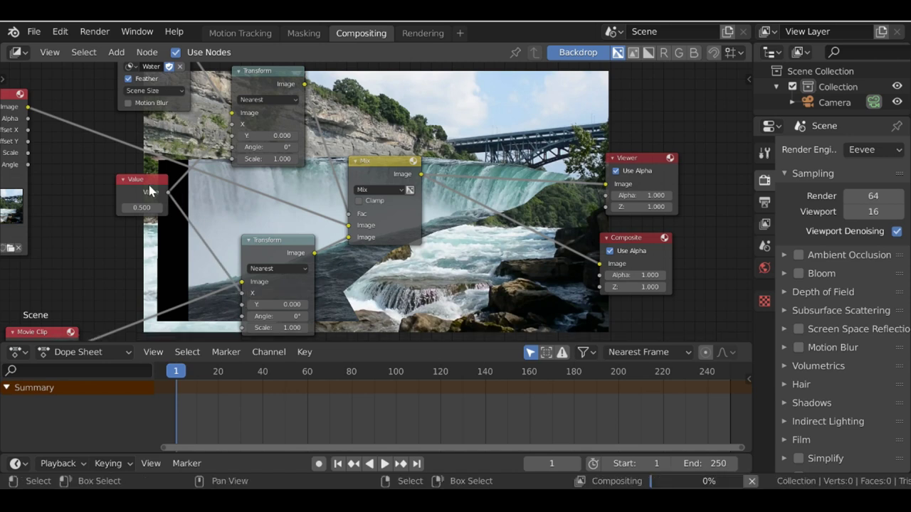
# Move the Value node aside, duplicate it below, and connect the copy to the Y inputs of both Transform nodes.
pyautogui.moveTo(149, 190); pyautogui.dragTo(120, 162)
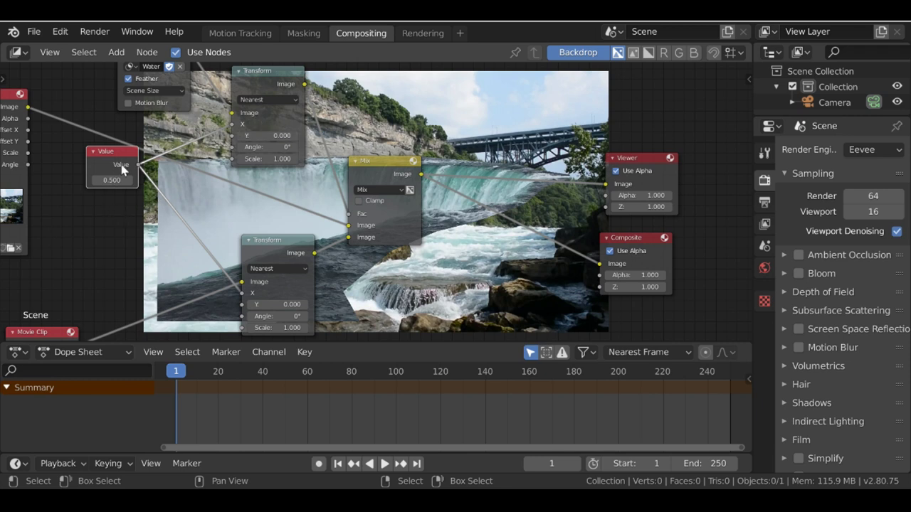
pyautogui.hotkey('shift', 'd')
pyautogui.click(127, 208)
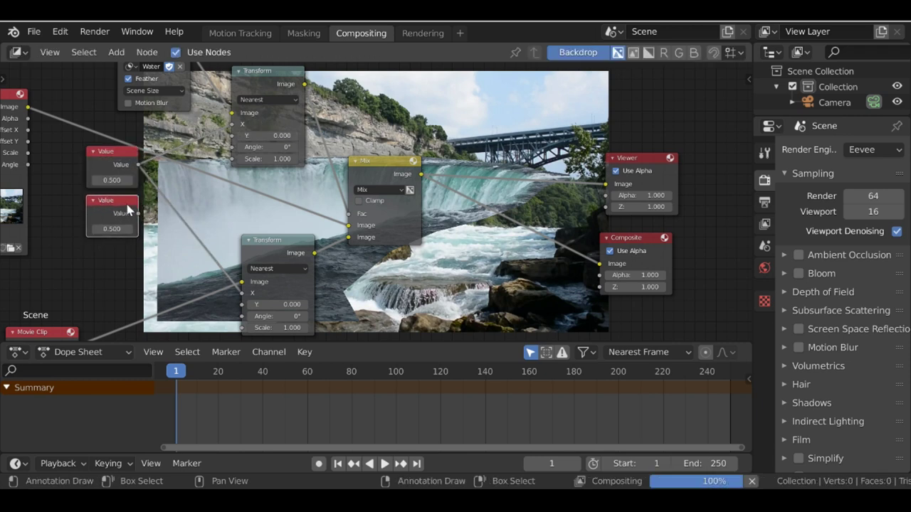
pyautogui.moveTo(138, 215); pyautogui.dragTo(232, 136)
pyautogui.moveTo(140, 216); pyautogui.dragTo(244, 314)
pyautogui.moveTo(176, 263); pyautogui.dragTo(182, 236, button='middle')
# Duplicate the second Value node and connect the new copy to the Scale inputs of both Transform nodes.
pyautogui.click(121, 187)
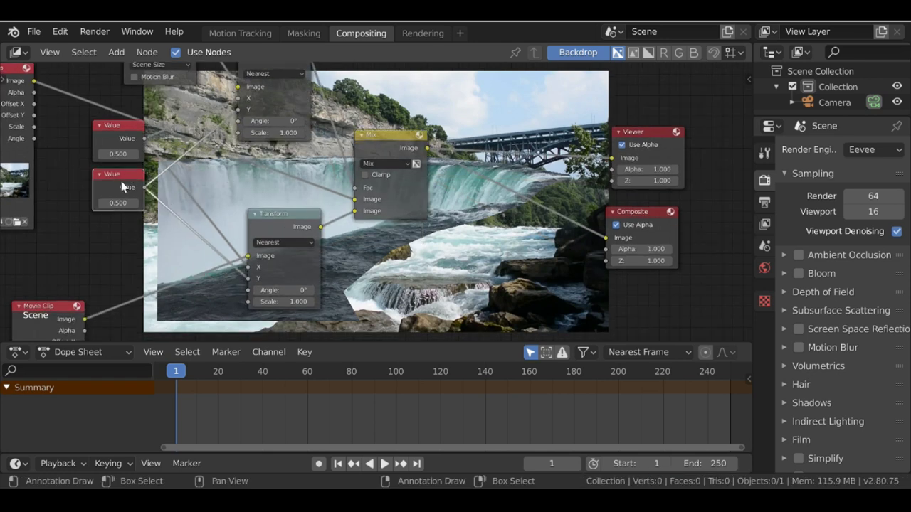
pyautogui.hotkey('shift', 'd')
pyautogui.click(121, 244)
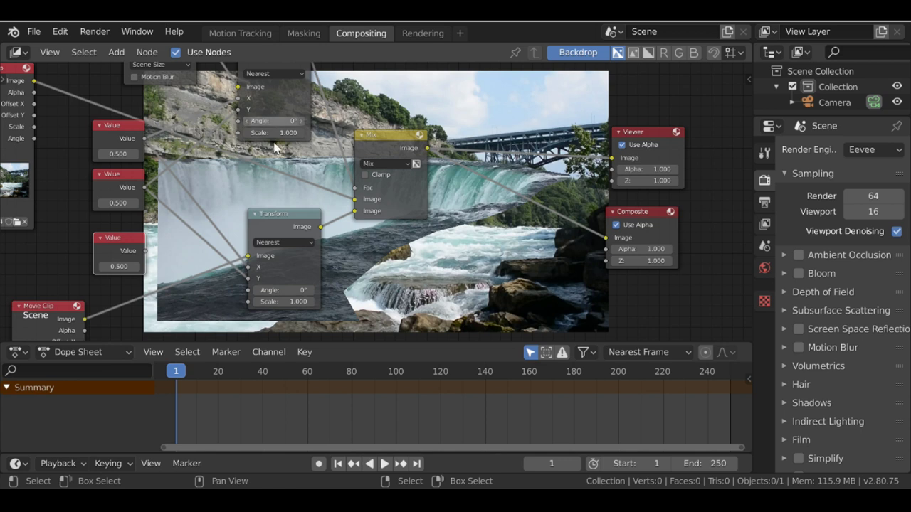
pyautogui.moveTo(384, 220); pyautogui.dragTo(326, 203, button='middle')
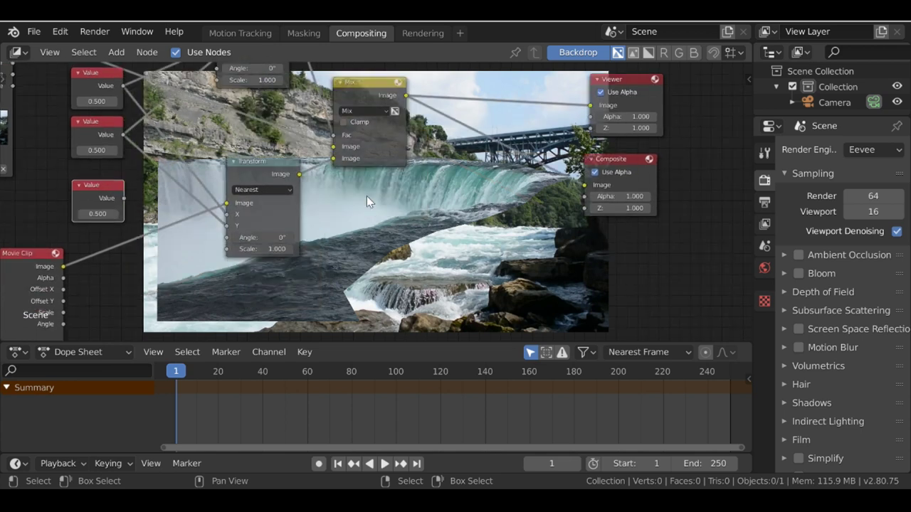
pyautogui.moveTo(132, 195); pyautogui.dragTo(140, 242, button='middle')
pyautogui.moveTo(124, 223); pyautogui.dragTo(224, 129)
pyautogui.moveTo(134, 235); pyautogui.dragTo(235, 297)
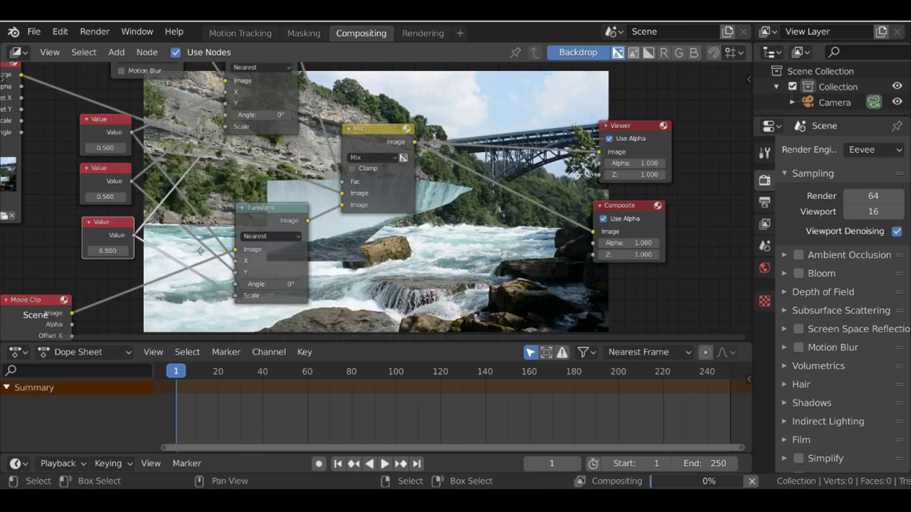
# Move the three Value nodes clear of the network and set X to -86.600, Y to -25.000 and Scale to 0.900.
pyautogui.moveTo(128, 270); pyautogui.dragTo(202, 237, button='middle')
pyautogui.click(187, 100)
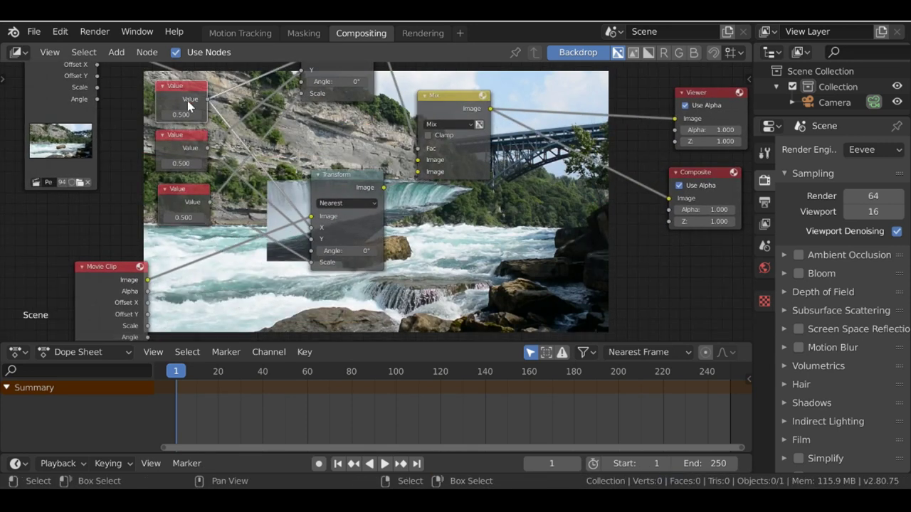
pyautogui.click(187, 150)
pyautogui.click(187, 194)
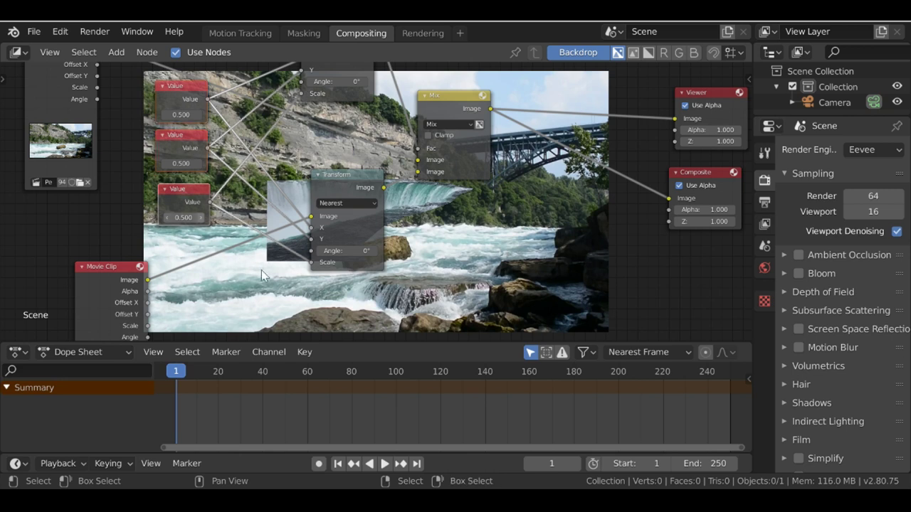
pyautogui.scroll(-4, 234, 195)
pyautogui.press('g')
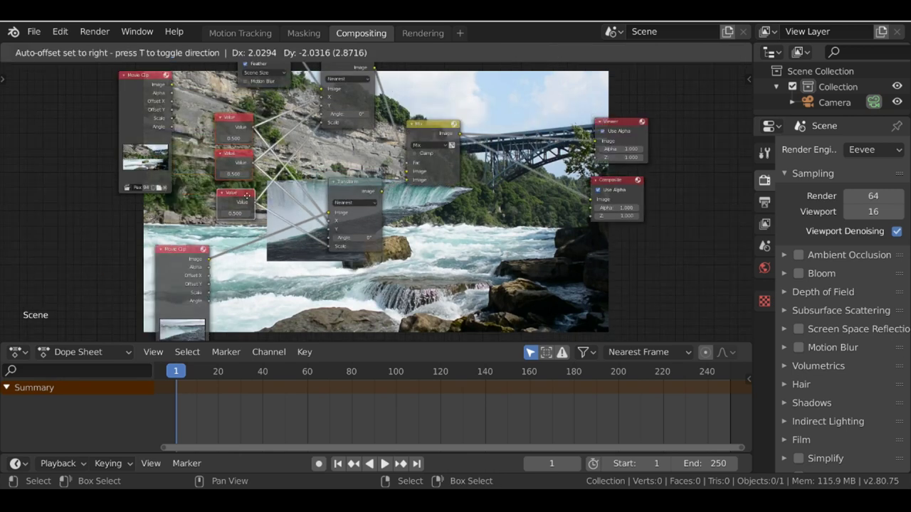
pyautogui.click(274, 146)
pyautogui.moveTo(271, 173); pyautogui.dragTo(121, 216, button='middle')
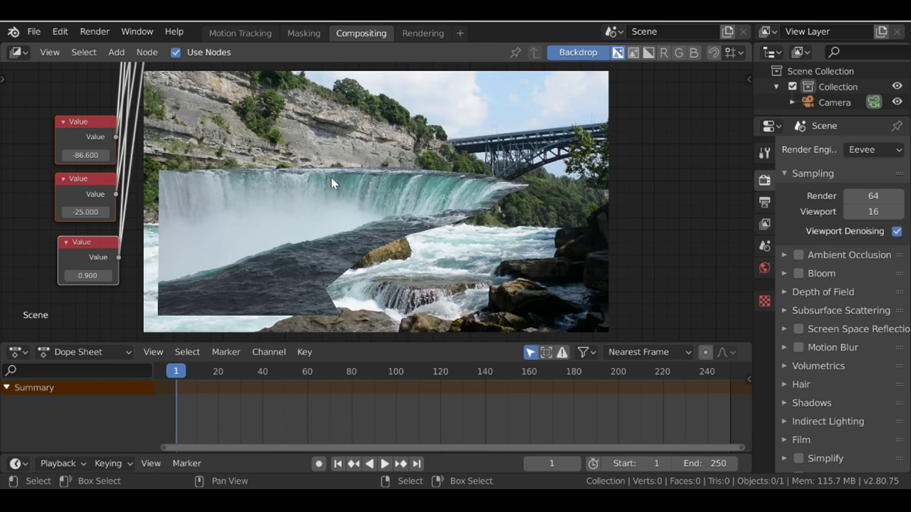
# Shift the Mix node to make room and insert a Scale node between the Niagara Falls Transform node and the Mix node.
pyautogui.moveTo(456, 187); pyautogui.dragTo(343, 274, button='middle')
pyautogui.moveTo(332, 167); pyautogui.dragTo(303, 241, button='middle')
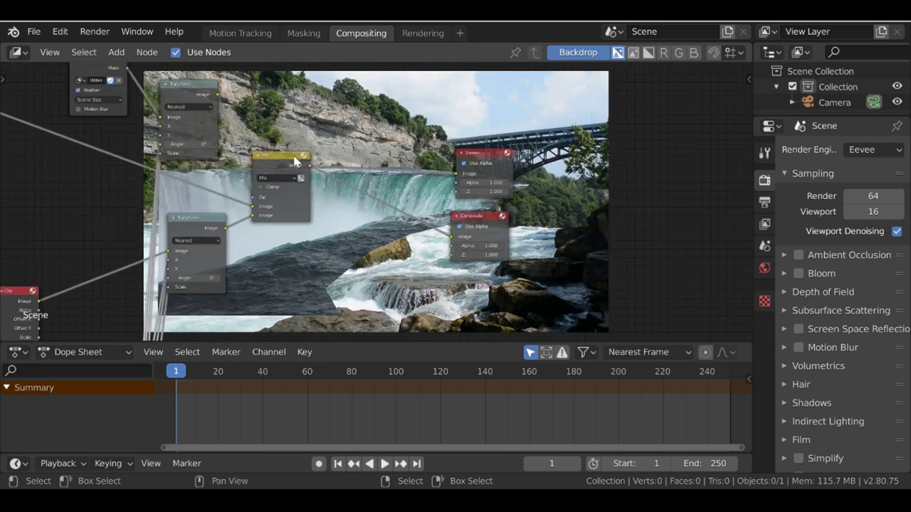
pyautogui.moveTo(276, 158); pyautogui.dragTo(349, 144)
pyautogui.moveTo(349, 144)
pyautogui.mouseDown()
pyautogui.moveTo(301, 142)
pyautogui.moveTo(339, 142)
pyautogui.mouseUp()
pyautogui.hotkey('shift', 'a')
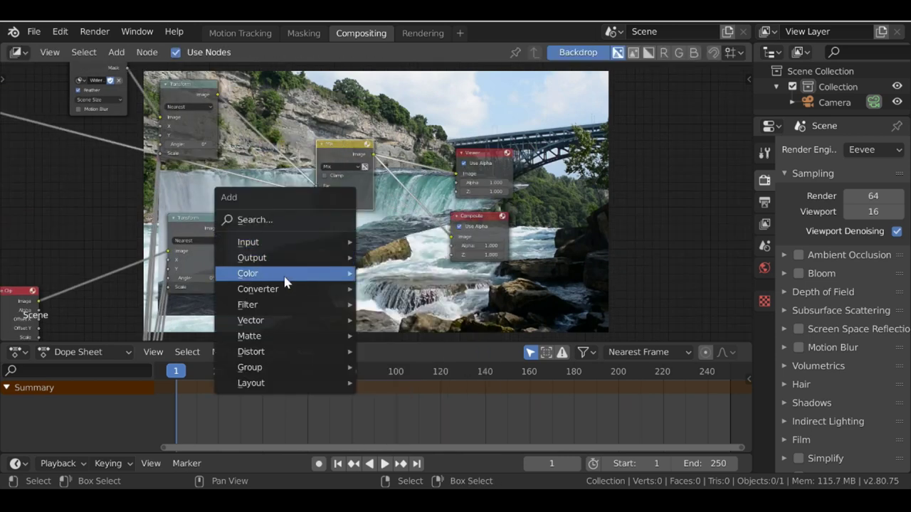
pyautogui.moveTo(259, 352)
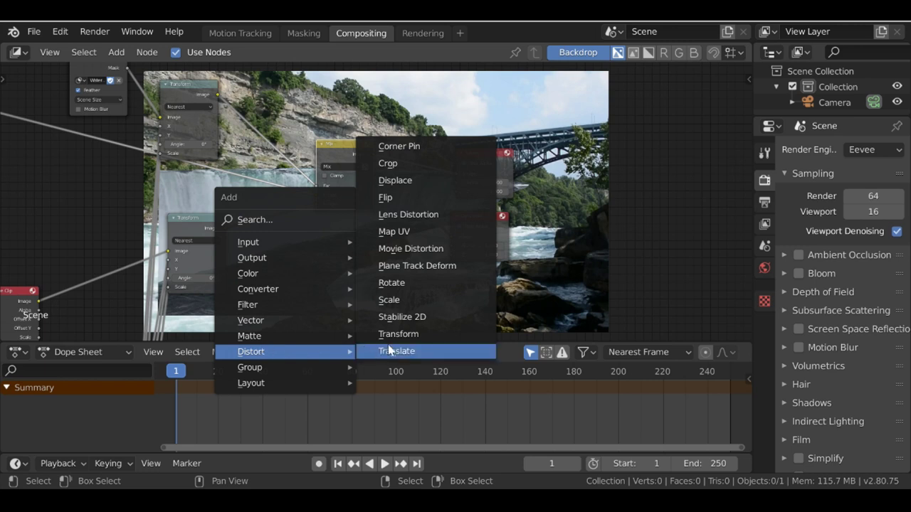
pyautogui.click(410, 303)
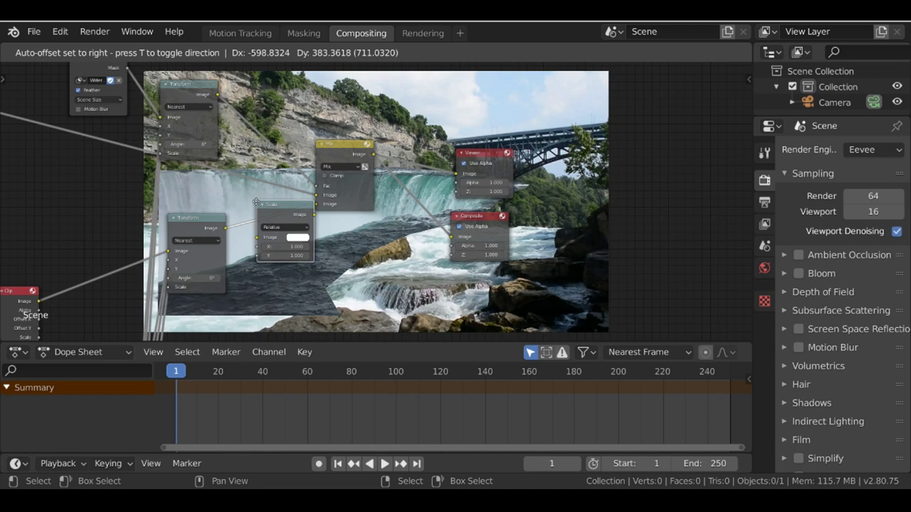
pyautogui.click(256, 202)
pyautogui.scroll(2, 260, 224)
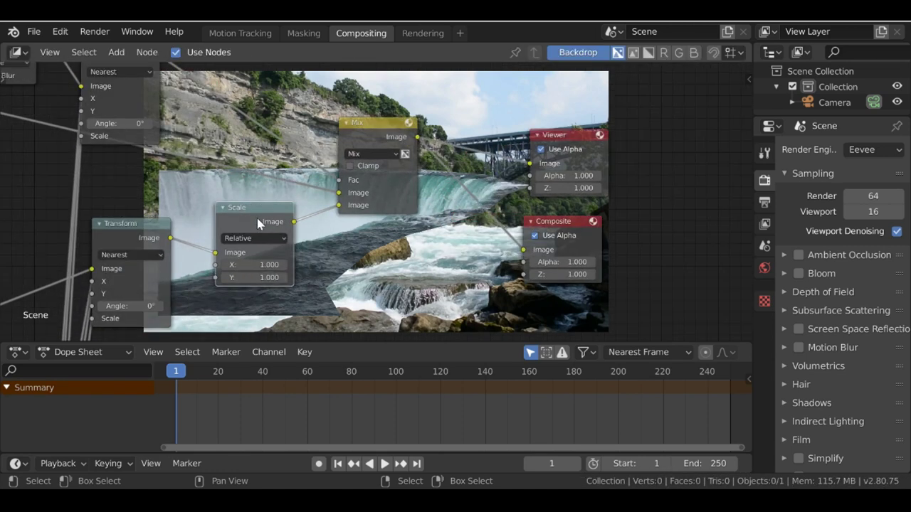
# Duplicate the Scale node and insert the copy between the WaterMask's Transform node and the Mix node's Fac input.
pyautogui.moveTo(259, 235); pyautogui.dragTo(274, 249, button='middle')
pyautogui.hotkey('shift', 'd')
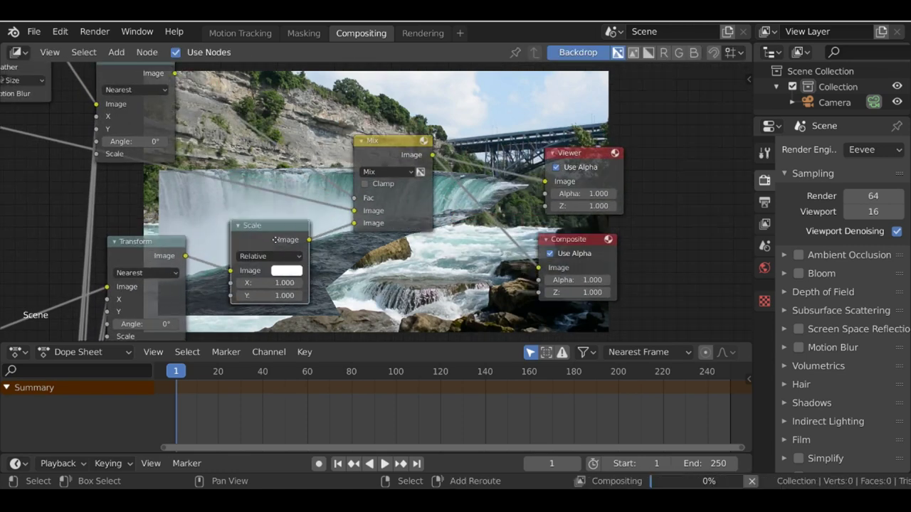
pyautogui.click(256, 105)
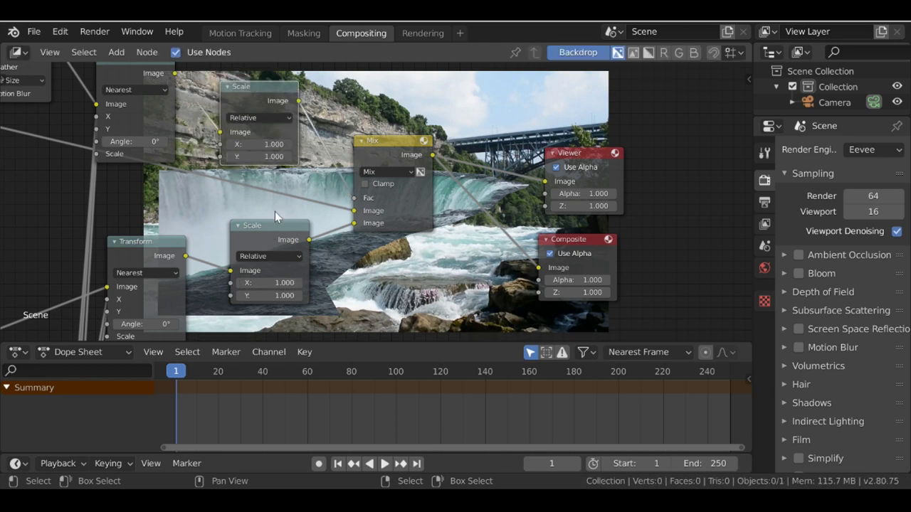
# Start adding an input node near the two Scale nodes.
pyautogui.hotkey('shift', 'a')
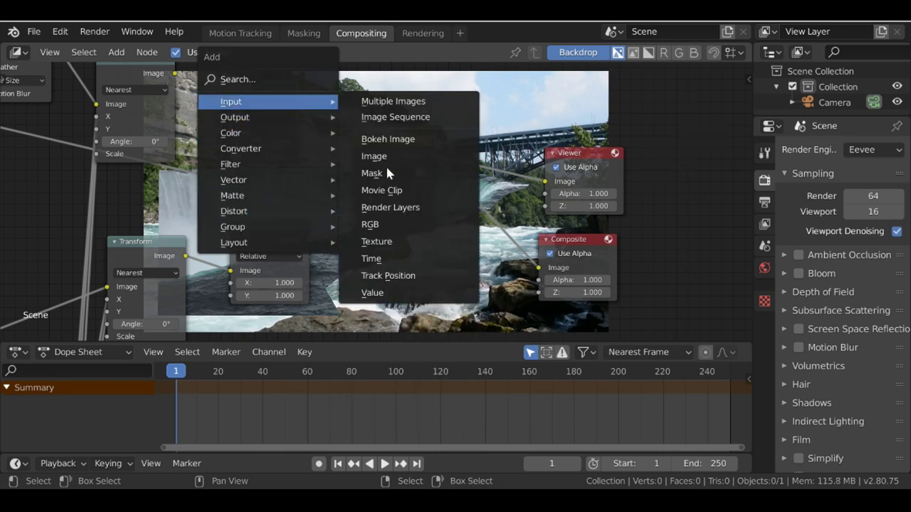
# Add a Value node between the Transform nodes and connect its output to the Y scale of both Scale nodes.
pyautogui.click(410, 293)
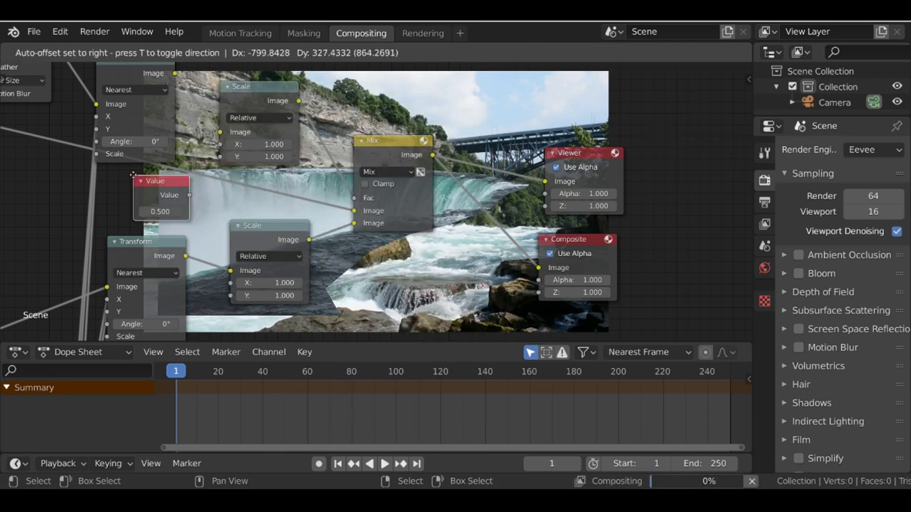
pyautogui.click(178, 195)
pyautogui.moveTo(190, 195); pyautogui.dragTo(219, 158)
pyautogui.moveTo(189, 195); pyautogui.dragTo(235, 299)
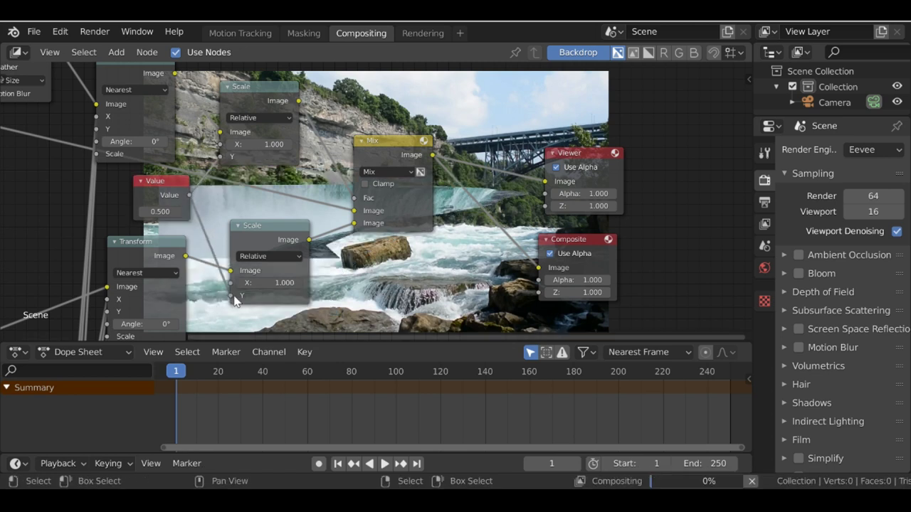
# Set the Value node driving the Y scale of both Scale nodes to 0.7.
pyautogui.moveTo(237, 302); pyautogui.dragTo(286, 222, button='middle')
pyautogui.click(186, 177)
pyautogui.write('0.5')
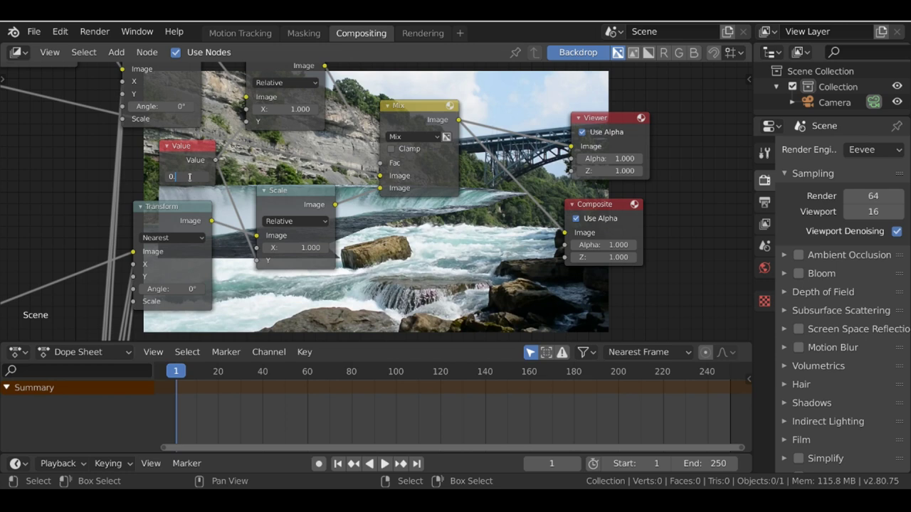
pyautogui.write('7')
pyautogui.press('Return')
# Set the two Value nodes driving the Transform position to -248.5 for X and -317.2 for Y.
pyautogui.moveTo(304, 225); pyautogui.dragTo(230, 124, button='middle')
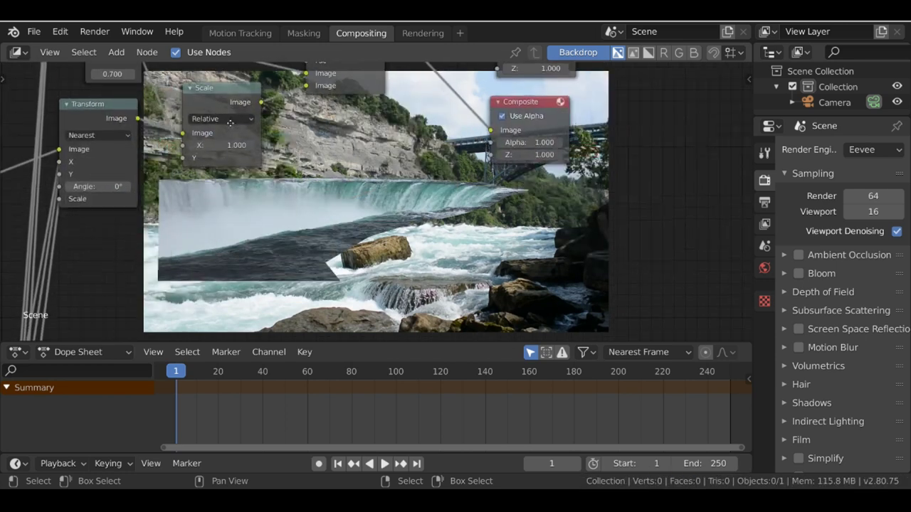
pyautogui.scroll(-2, 216, 199)
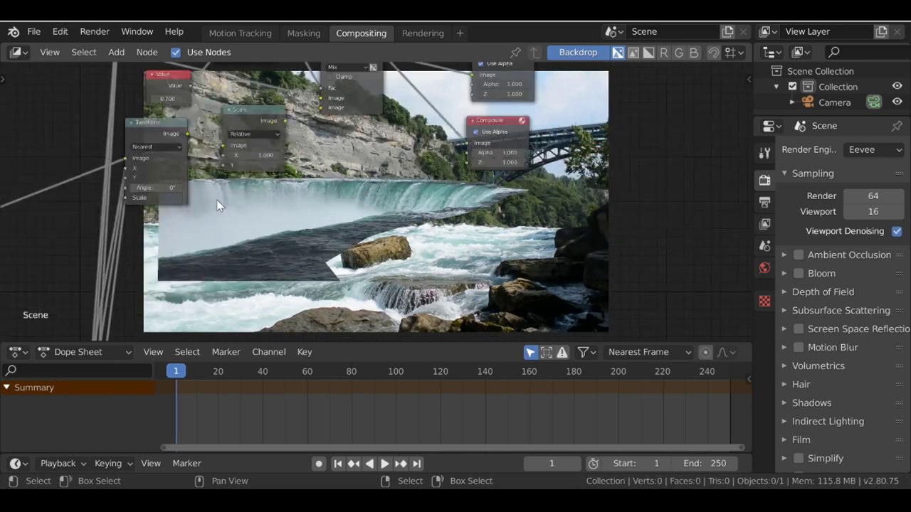
pyautogui.scroll(-4, 217, 200)
pyautogui.moveTo(216, 200); pyautogui.dragTo(434, 140, button='middle')
pyautogui.moveTo(367, 264); pyautogui.dragTo(281, 165, button='middle')
pyautogui.scroll(4, 280, 165)
pyautogui.scroll(1, 281, 166)
pyautogui.moveTo(258, 175); pyautogui.dragTo(235, 175)
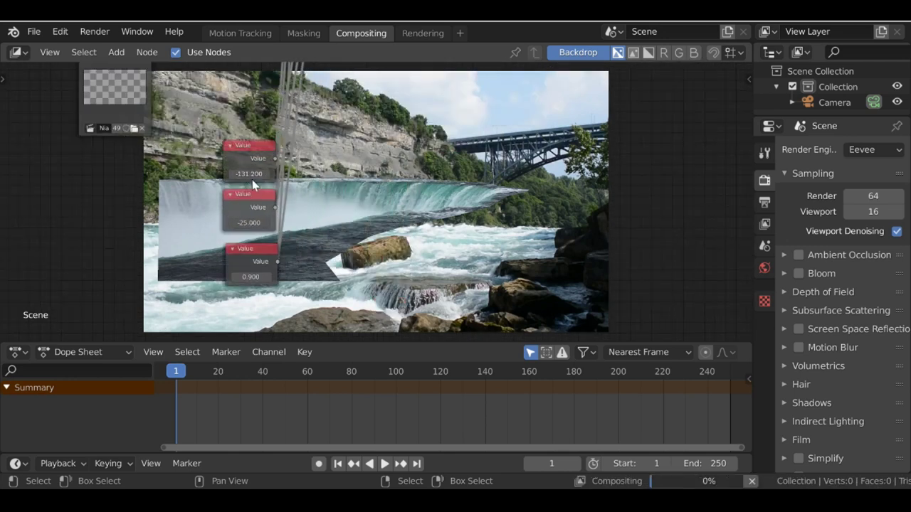
pyautogui.moveTo(249, 224); pyautogui.dragTo(235, 224)
pyautogui.moveTo(351, 294); pyautogui.dragTo(304, 220, button='middle')
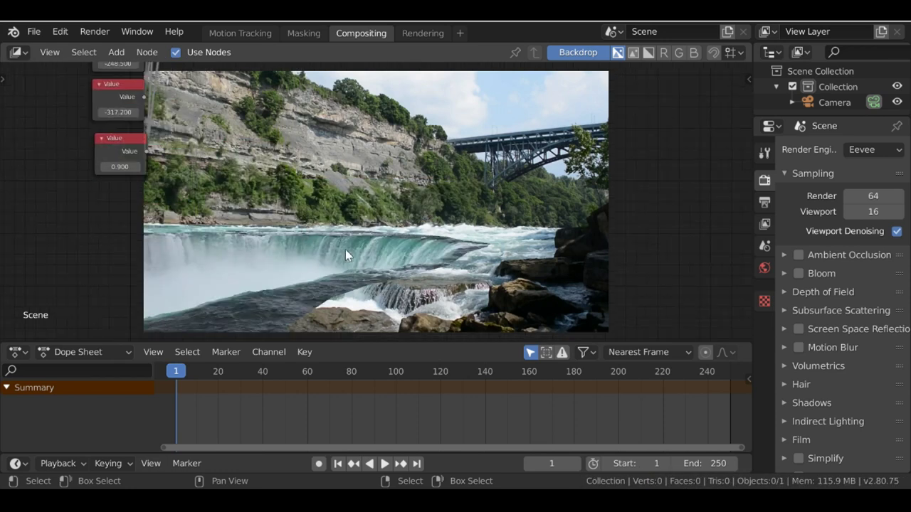
# Move the Viewer, Composite and Mix nodes farther from the Scale nodes to free space before the Mix node.
pyautogui.press('Home')
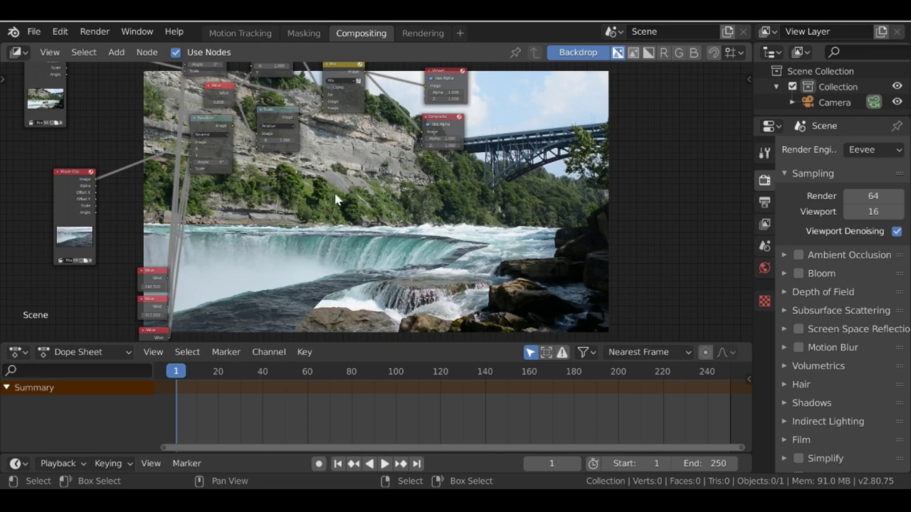
pyautogui.moveTo(447, 87); pyautogui.dragTo(343, 199, button='middle')
pyautogui.scroll(4, 344, 197)
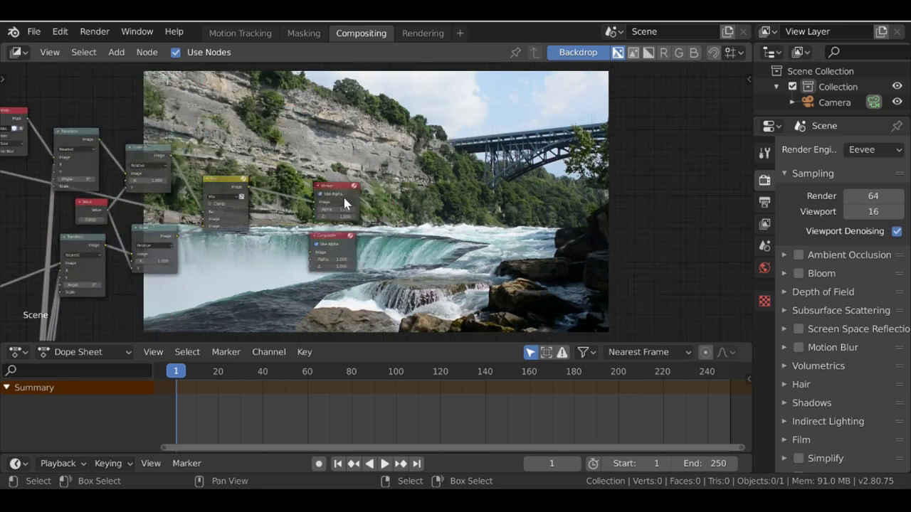
pyautogui.moveTo(334, 180); pyautogui.dragTo(489, 136)
pyautogui.moveTo(321, 247); pyautogui.dragTo(538, 219)
pyautogui.moveTo(193, 176); pyautogui.dragTo(304, 160)
pyautogui.moveTo(304, 160); pyautogui.dragTo(353, 160, button='middle')
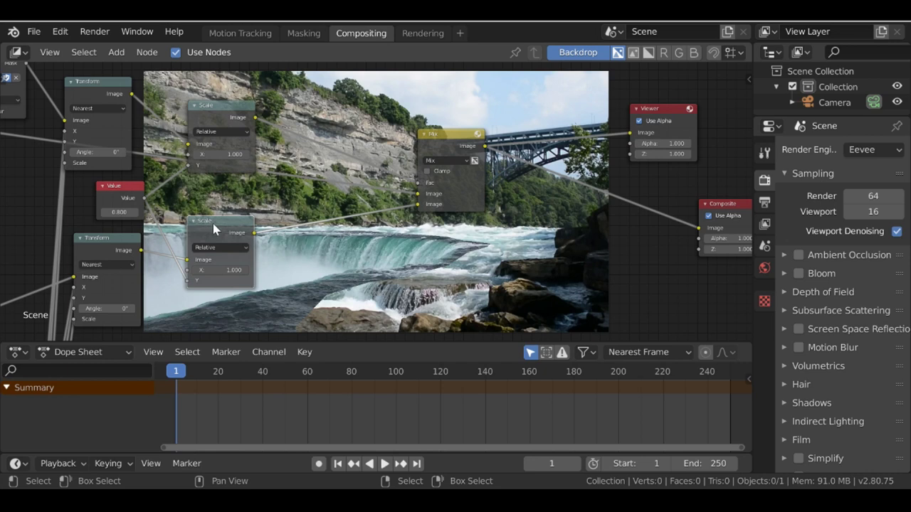
# Insert a Translate node between the lower Scale and Mix nodes, and place a duplicate on the upper Scale's link to Mix.
pyautogui.hotkey('shift', 'a')
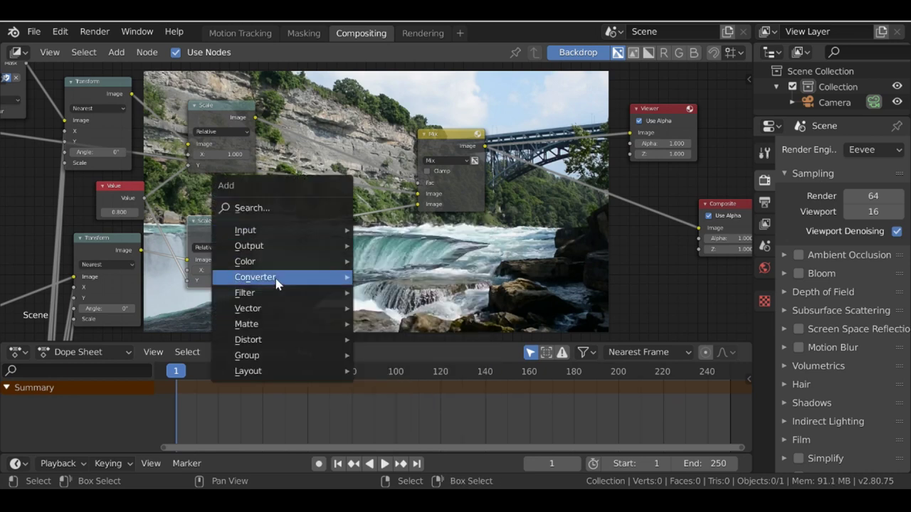
pyautogui.moveTo(258, 342)
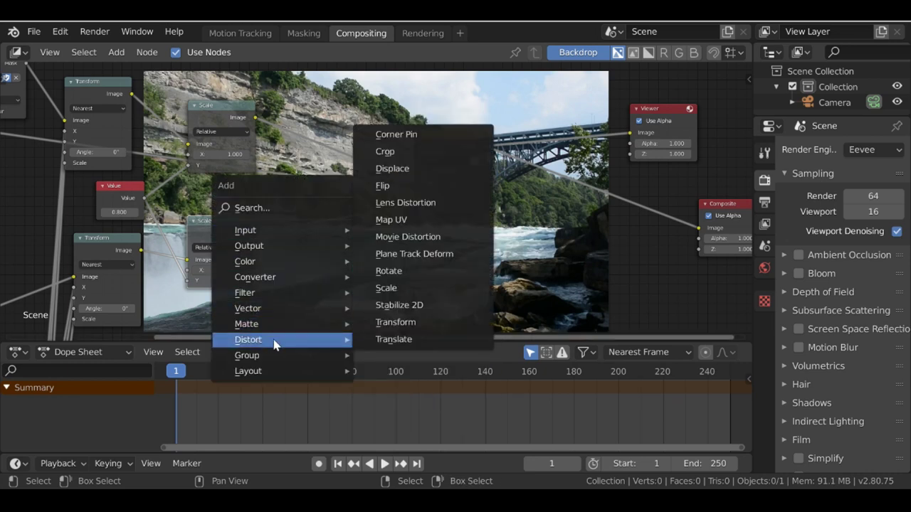
pyautogui.click(415, 342)
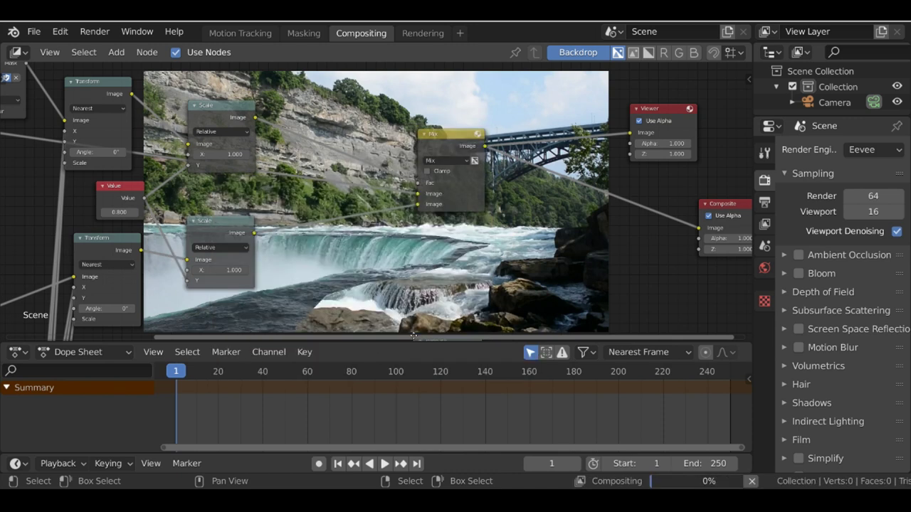
pyautogui.click(315, 208)
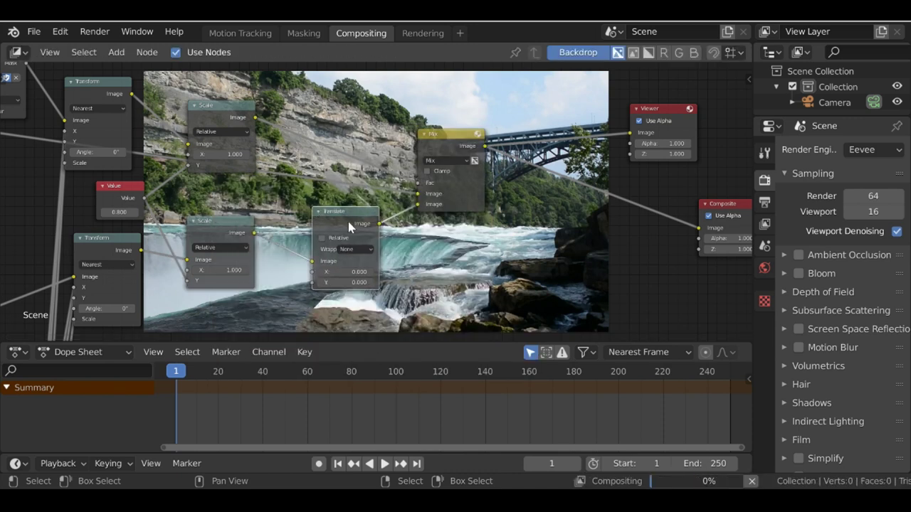
pyautogui.hotkey('shift', 'd')
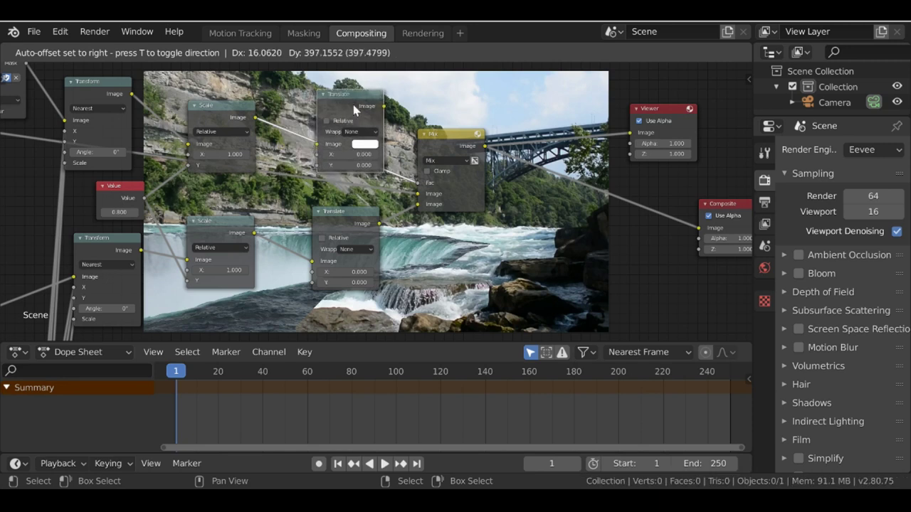
pyautogui.click(355, 107)
pyautogui.moveTo(341, 123); pyautogui.dragTo(344, 101, button='middle')
pyautogui.scroll(2, 321, 142)
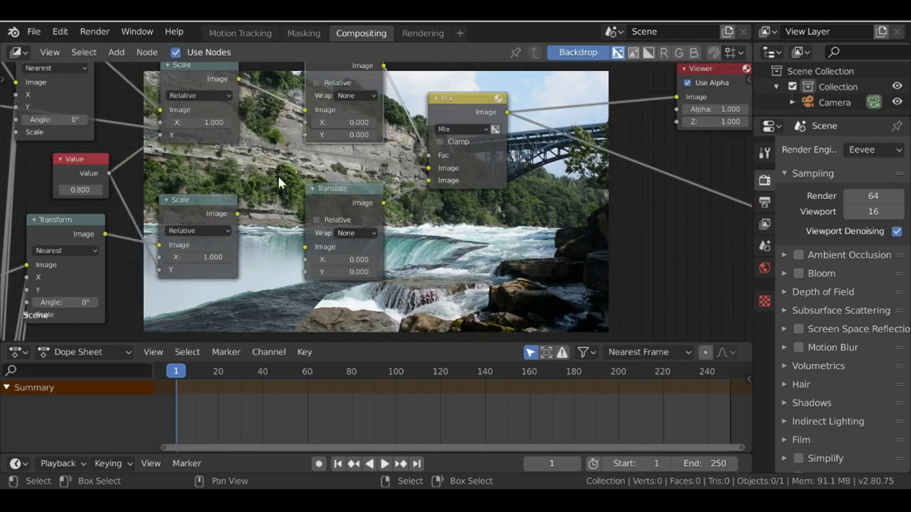
# Add a Track Position input node between the Scale and Translate nodes.
pyautogui.hotkey('shift', 'a')
pyautogui.moveTo(203, 83)
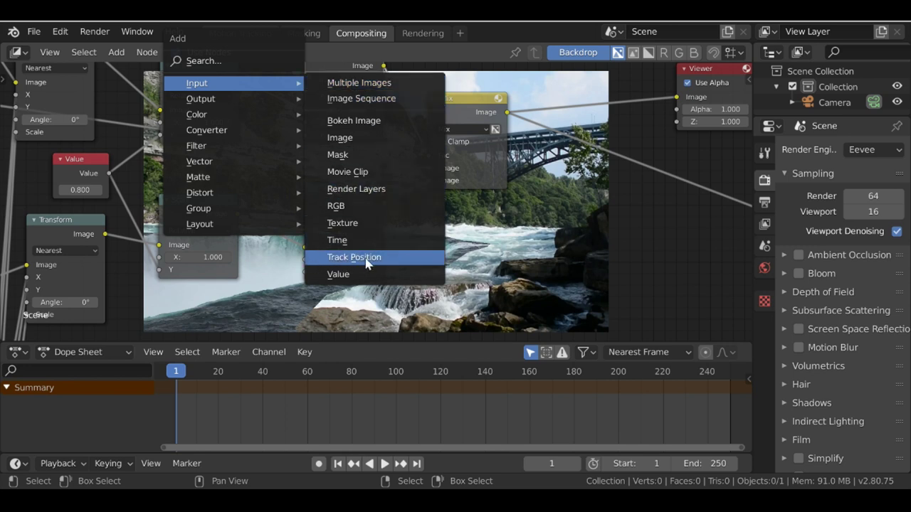
pyautogui.click(397, 257)
pyautogui.click(206, 238)
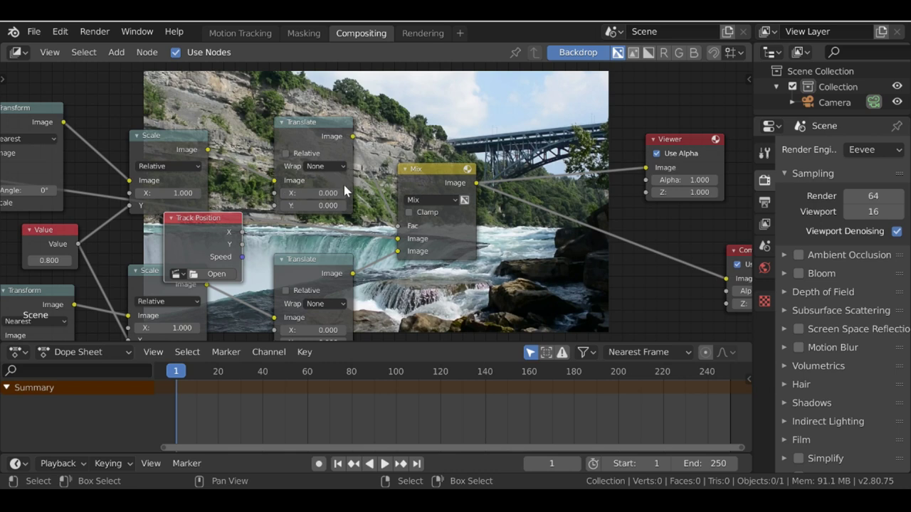
# Spread out the Mix, both Translate and Track Position nodes to leave room for new links.
pyautogui.moveTo(439, 178); pyautogui.dragTo(535, 176)
pyautogui.moveTo(313, 123); pyautogui.dragTo(361, 101)
pyautogui.moveTo(314, 261); pyautogui.dragTo(361, 261)
pyautogui.moveTo(318, 241); pyautogui.dragTo(341, 195, button='middle')
pyautogui.scroll(3, 342, 195)
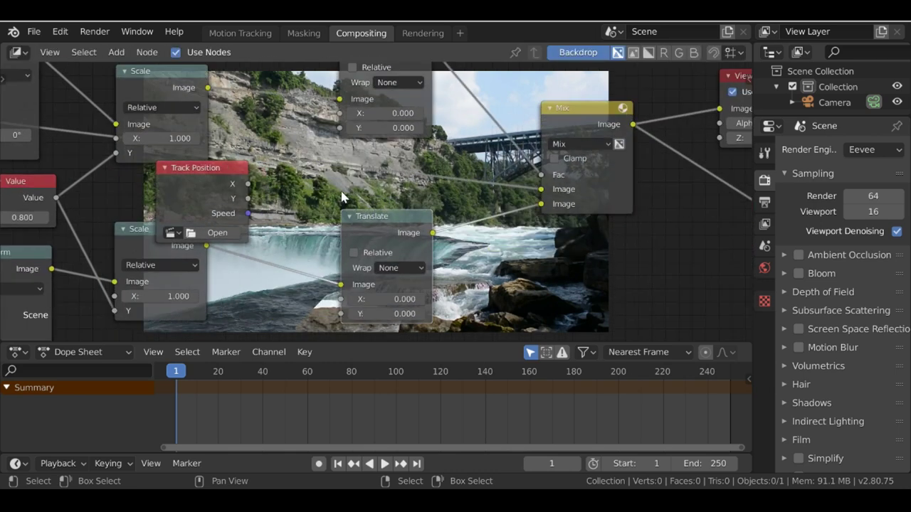
pyautogui.moveTo(195, 176); pyautogui.dragTo(227, 180)
pyautogui.moveTo(303, 173); pyautogui.dragTo(302, 159, button='middle')
pyautogui.moveTo(397, 158); pyautogui.dragTo(361, 136, button='middle')
pyautogui.moveTo(285, 138); pyautogui.dragTo(313, 176, button='middle')
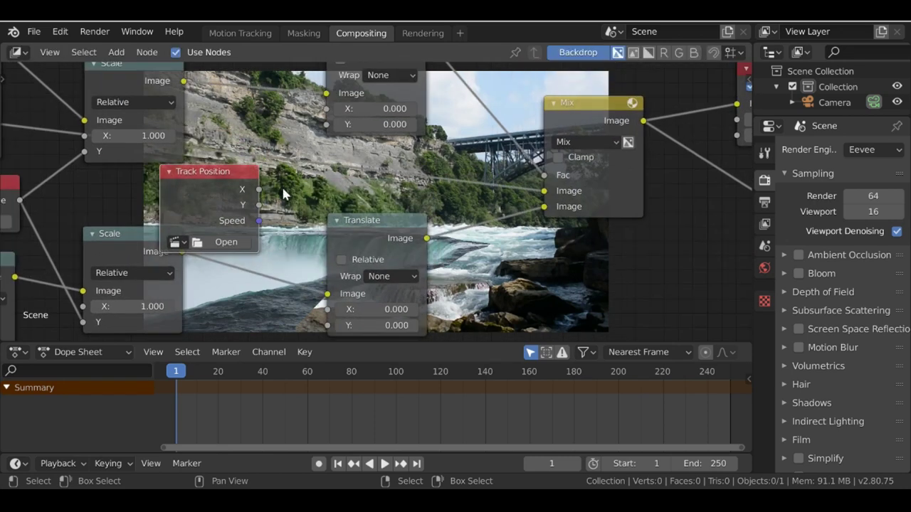
# Configure the Track Position node with the clip Pexels Videos 2019791.mp4, object Camera, track Track and position Relative Start.
pyautogui.click(176, 242)
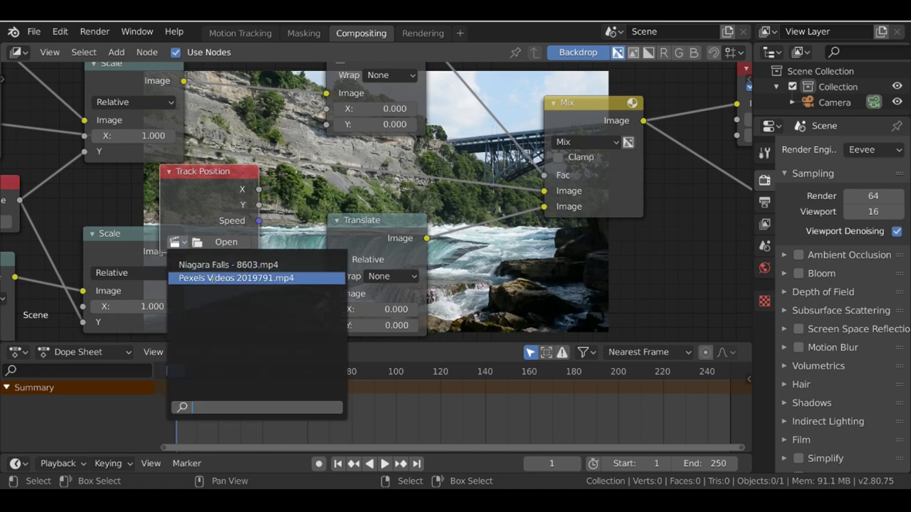
pyautogui.click(290, 279)
pyautogui.moveTo(180, 185); pyautogui.dragTo(180, 165, button='middle')
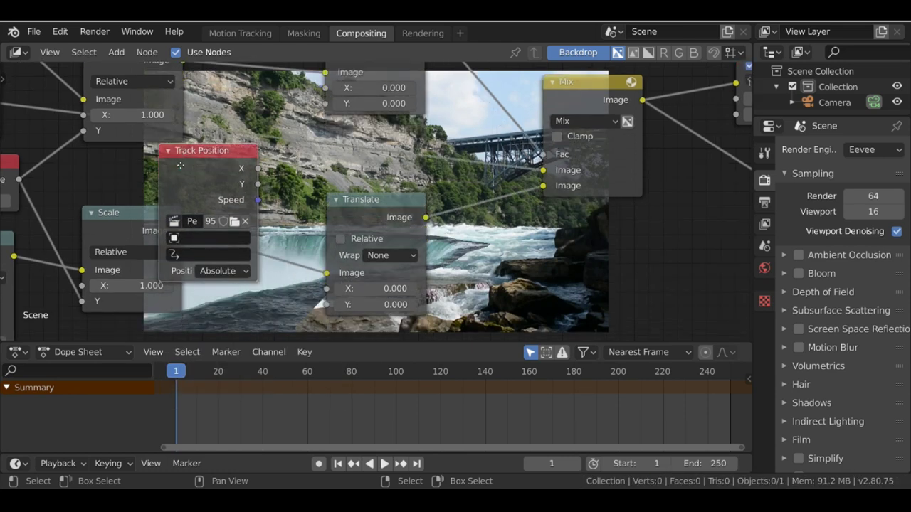
pyautogui.scroll(1, 180, 165)
pyautogui.click(188, 220)
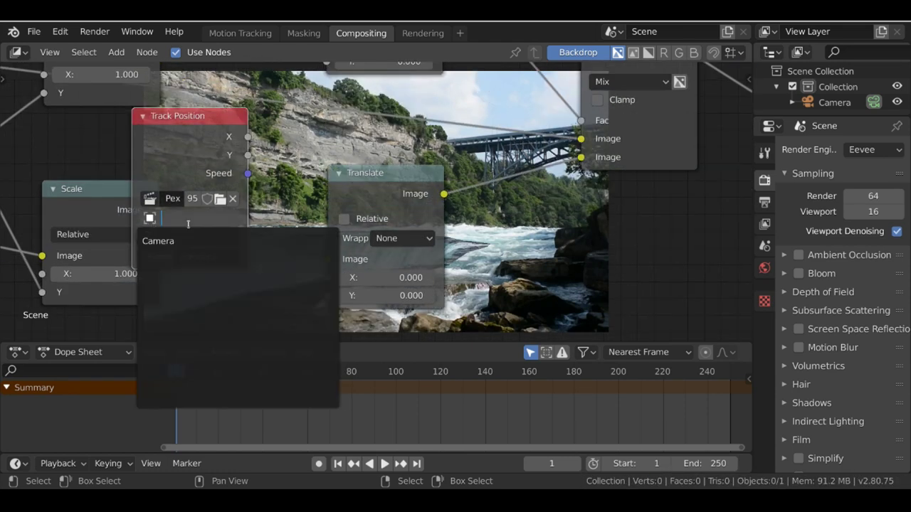
pyautogui.click(190, 241)
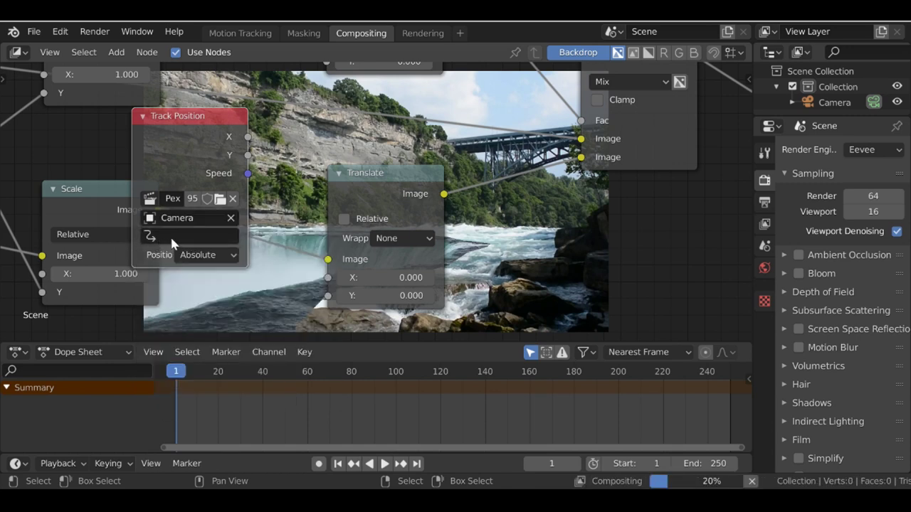
pyautogui.click(170, 236)
pyautogui.click(163, 261)
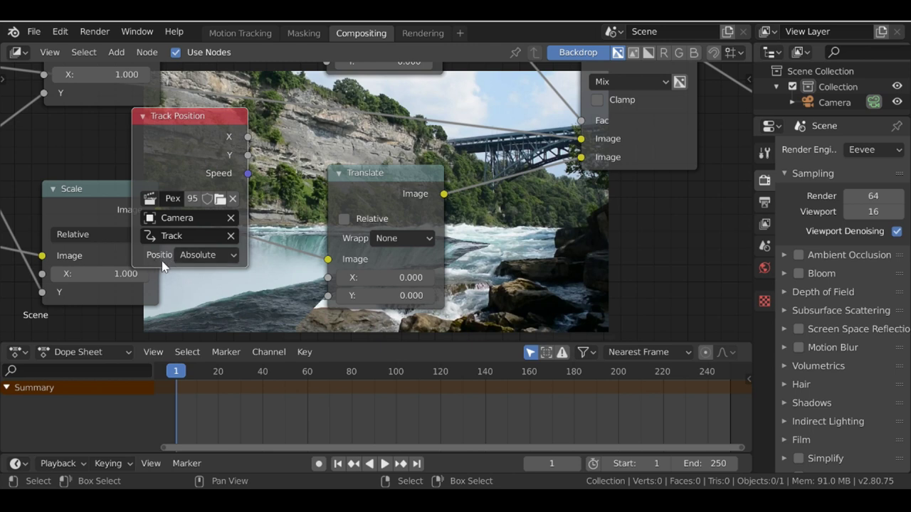
pyautogui.click(215, 260)
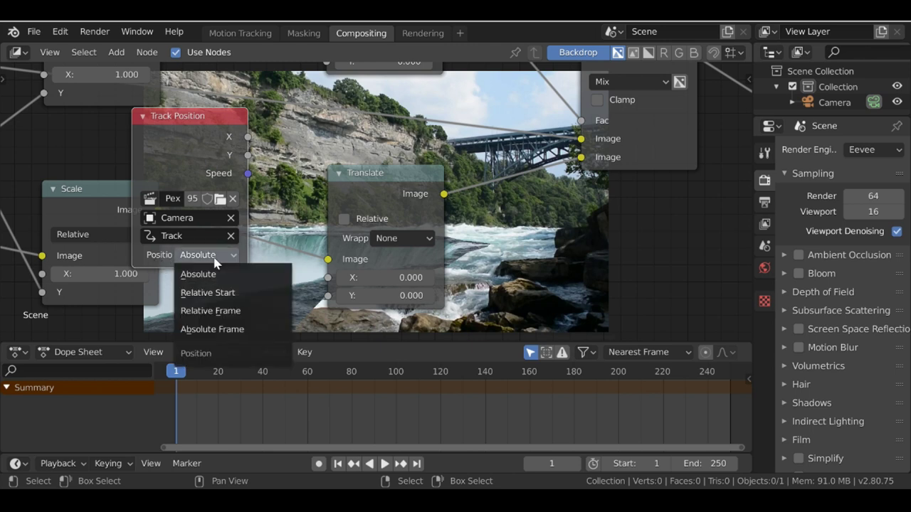
pyautogui.click(238, 296)
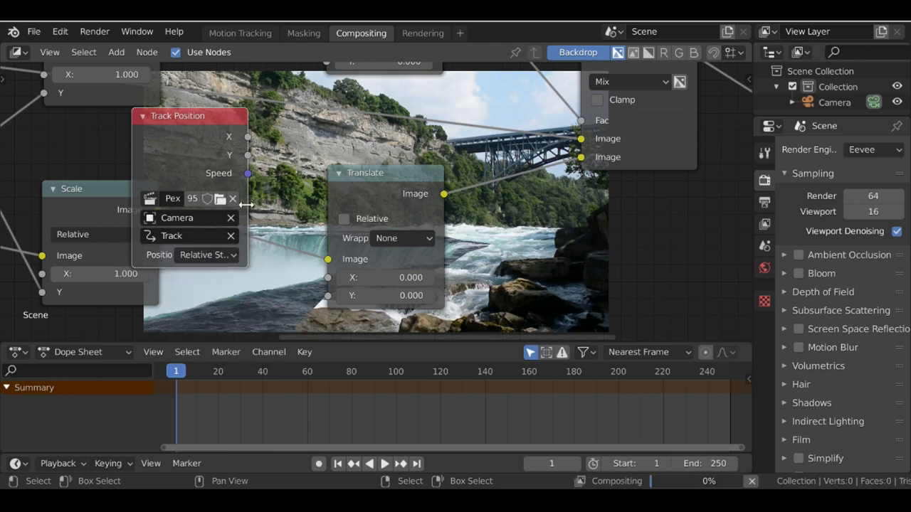
# Connect the Track Position X and Y outputs to the X and Y inputs of both Translate nodes.
pyautogui.moveTo(246, 206); pyautogui.dragTo(246, 258, button='middle')
pyautogui.scroll(-2, 248, 261)
pyautogui.moveTo(248, 202); pyautogui.dragTo(315, 122)
pyautogui.moveTo(248, 218); pyautogui.dragTo(316, 138)
pyautogui.moveTo(272, 188); pyautogui.dragTo(242, 114, button='middle')
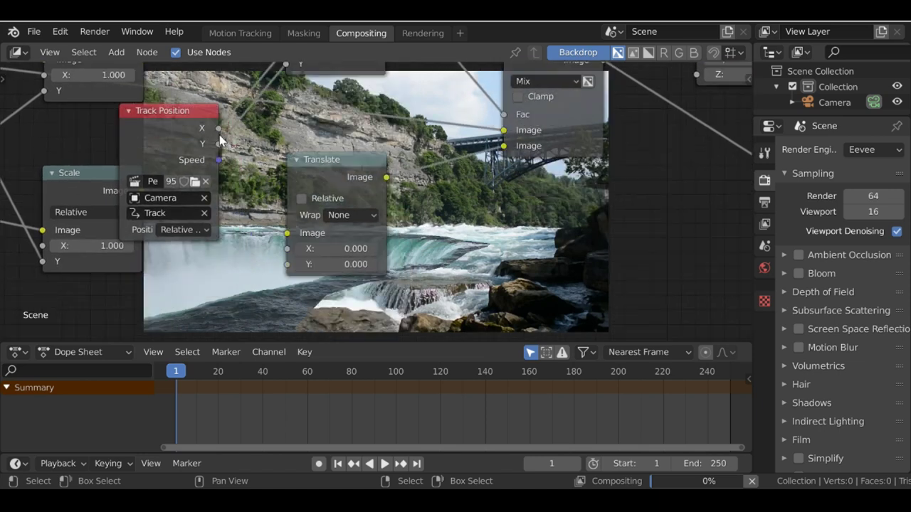
pyautogui.moveTo(287, 233); pyautogui.dragTo(287, 264)
# Rearrange the upper Transform, Scale and Translate nodes to open a gap in front of the Mix node.
pyautogui.moveTo(279, 261); pyautogui.dragTo(199, 99, button='middle')
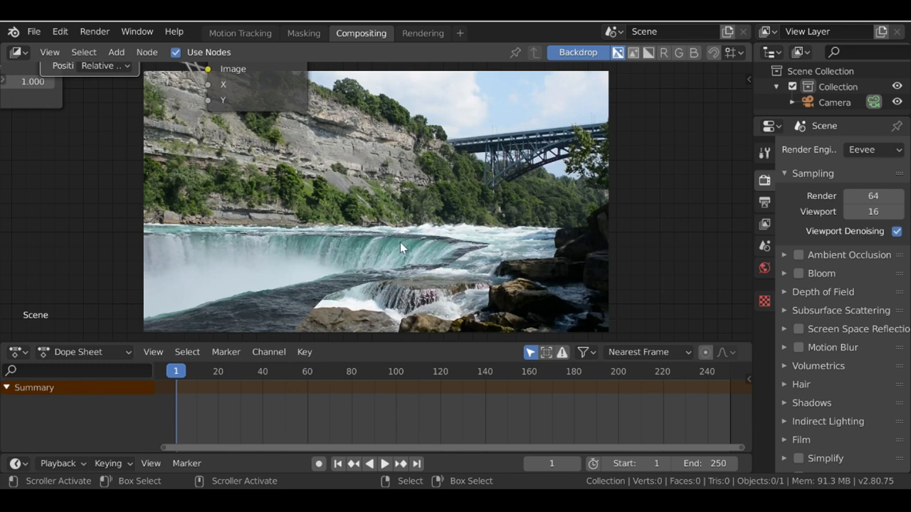
pyautogui.moveTo(279, 277); pyautogui.dragTo(435, 281, button='middle')
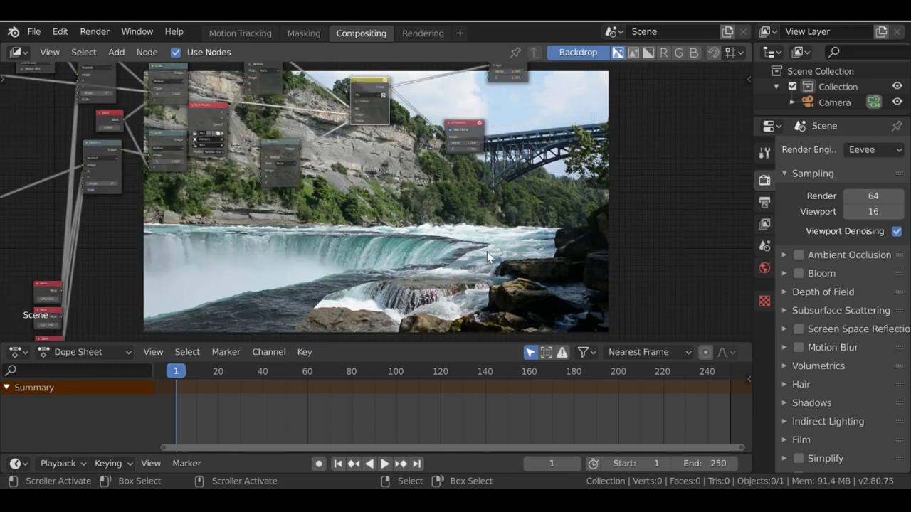
pyautogui.moveTo(311, 162); pyautogui.dragTo(463, 285, button='middle')
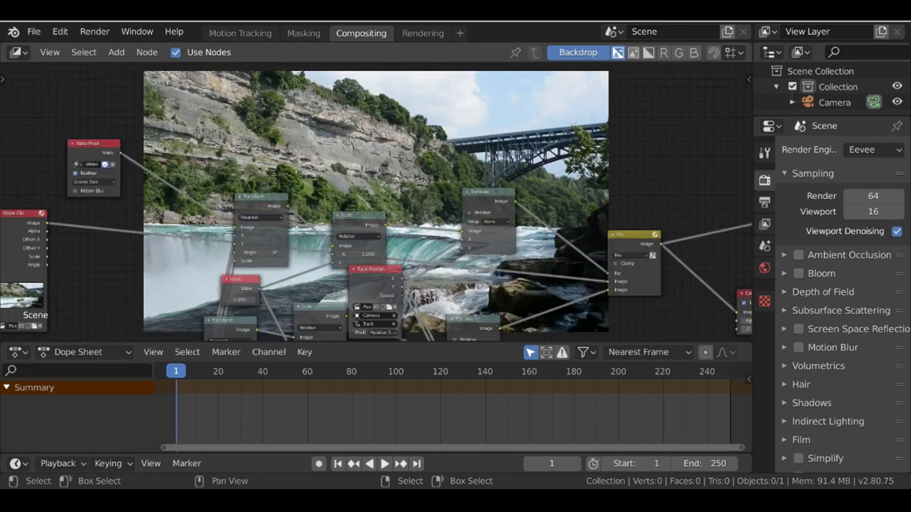
pyautogui.scroll(1, 281, 160)
pyautogui.moveTo(245, 193); pyautogui.dragTo(205, 177)
pyautogui.moveTo(367, 217); pyautogui.dragTo(328, 213)
pyautogui.moveTo(514, 185); pyautogui.dragTo(458, 197)
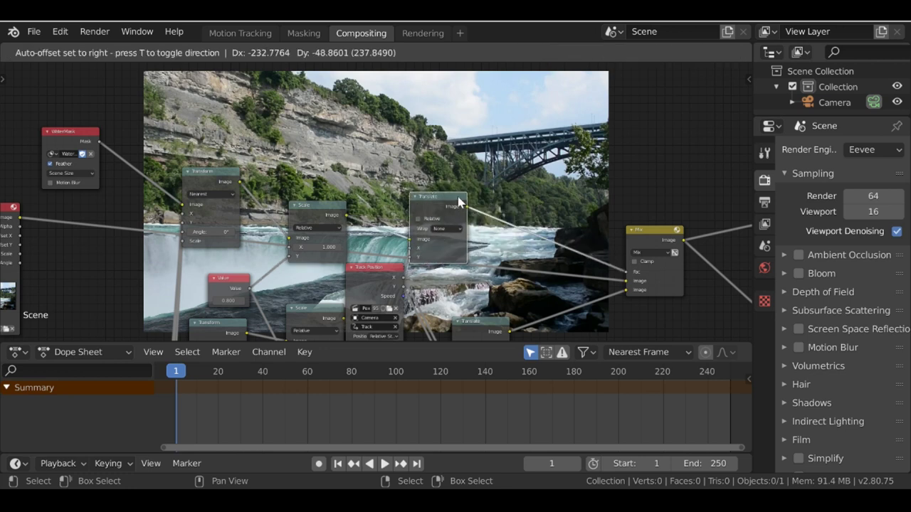
# Place the Blur node on the link between the upper Translate node and the Mix node's Fac input.
pyautogui.moveTo(495, 205); pyautogui.dragTo(372, 189, button='middle')
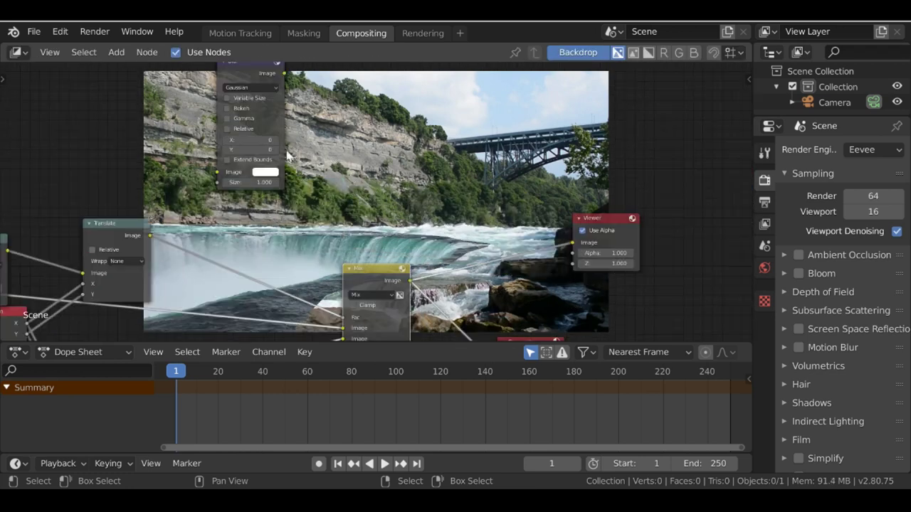
pyautogui.moveTo(240, 76); pyautogui.dragTo(225, 173)
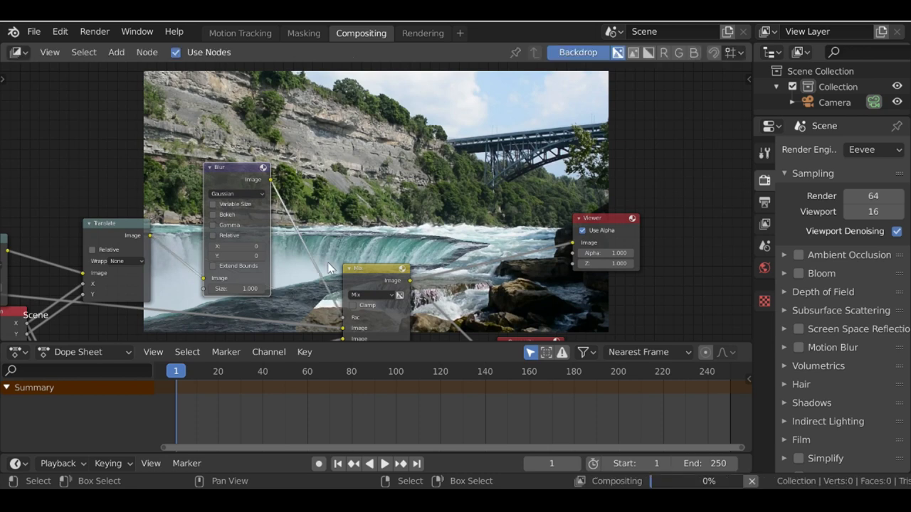
pyautogui.scroll(1, 318, 228)
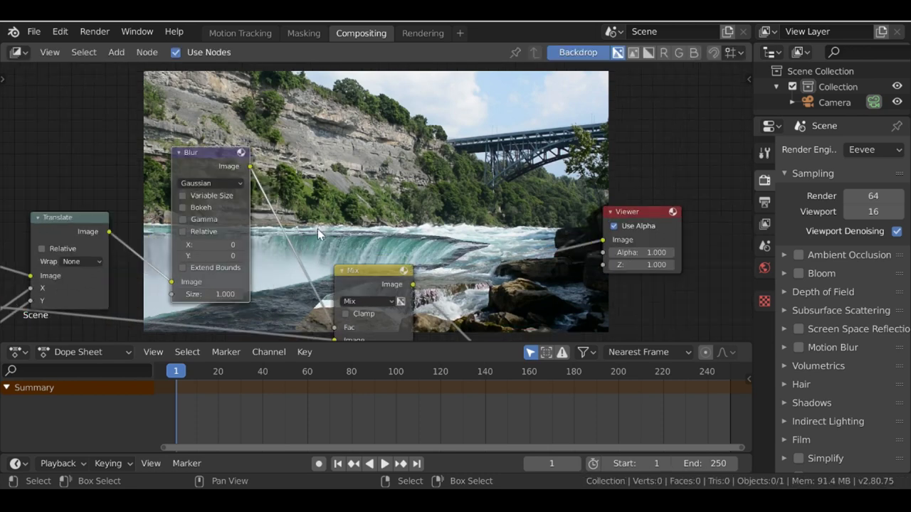
# Set the Blur node's X and Y to 40 and collapse the node.
pyautogui.click(210, 235)
pyautogui.click(207, 235)
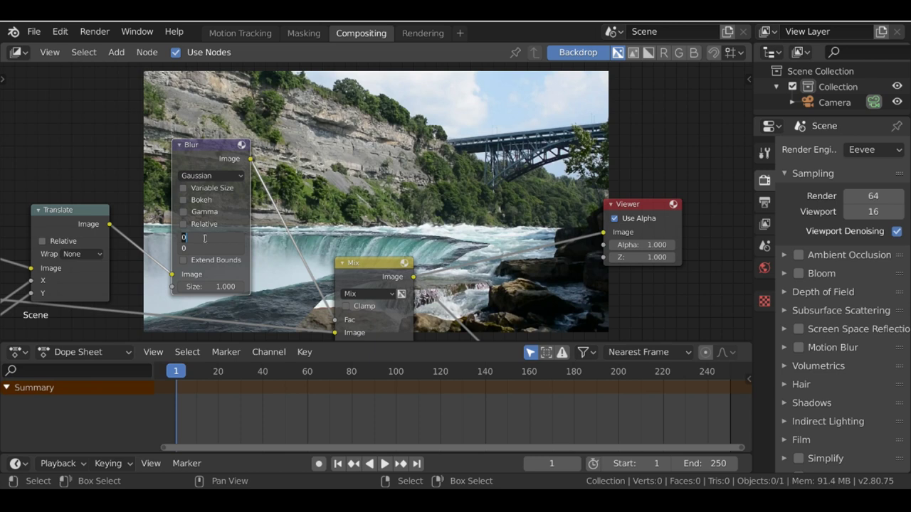
pyautogui.write('40')
pyautogui.press('Return')
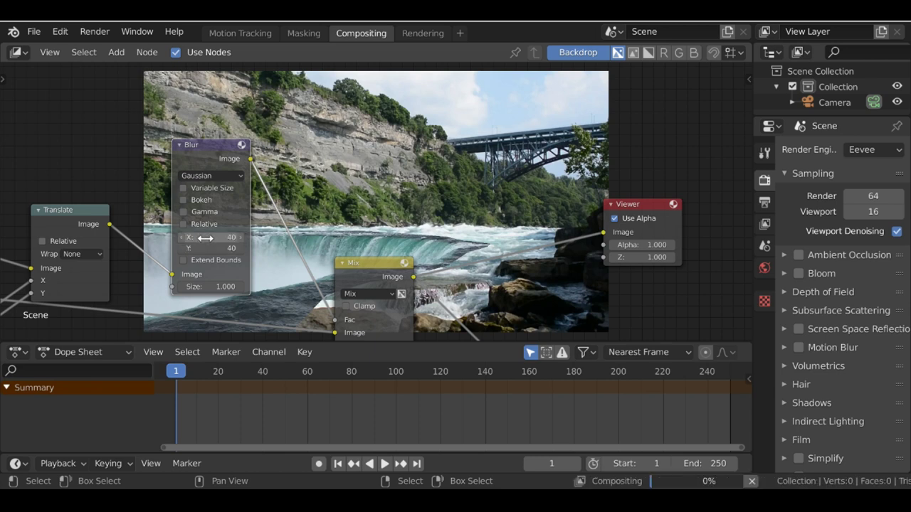
pyautogui.moveTo(475, 239); pyautogui.dragTo(496, 153, button='middle')
pyautogui.scroll(-6, 304, 207)
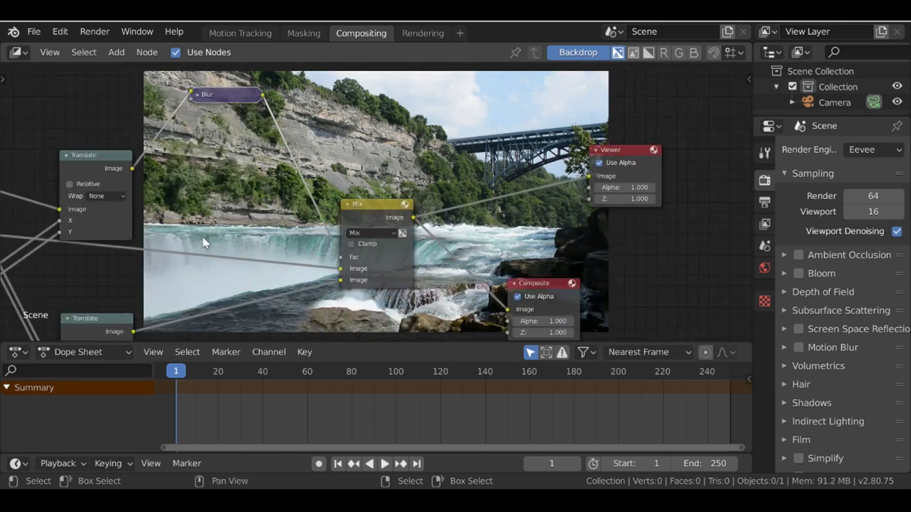
# Move the waterfall Movie Clip node away from its Transform node and insert an RGB to BW node on the link between them.
pyautogui.press('Home')
pyautogui.moveTo(128, 253); pyautogui.dragTo(50, 247)
pyautogui.moveTo(98, 245); pyautogui.dragTo(261, 231, button='middle')
pyautogui.scroll(1, 261, 230)
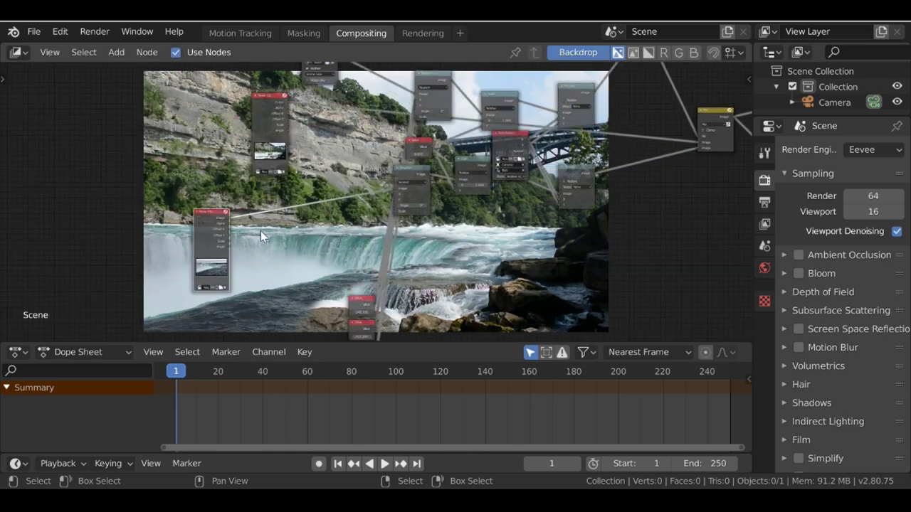
pyautogui.scroll(3, 260, 231)
pyautogui.hotkey('shift', 'a')
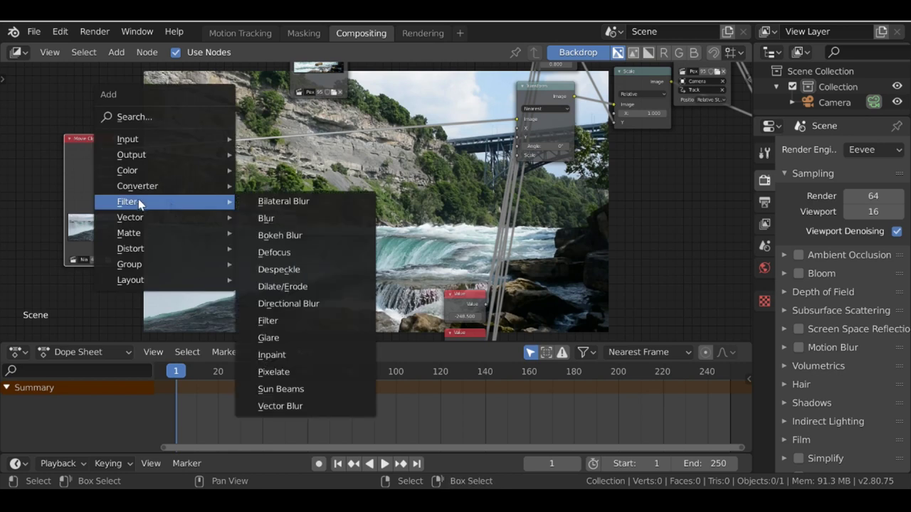
pyautogui.moveTo(134, 189)
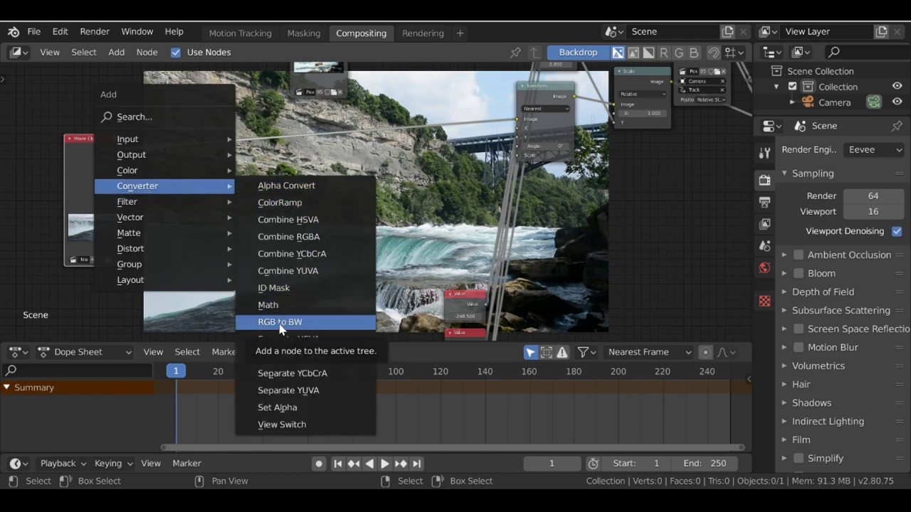
pyautogui.click(316, 324)
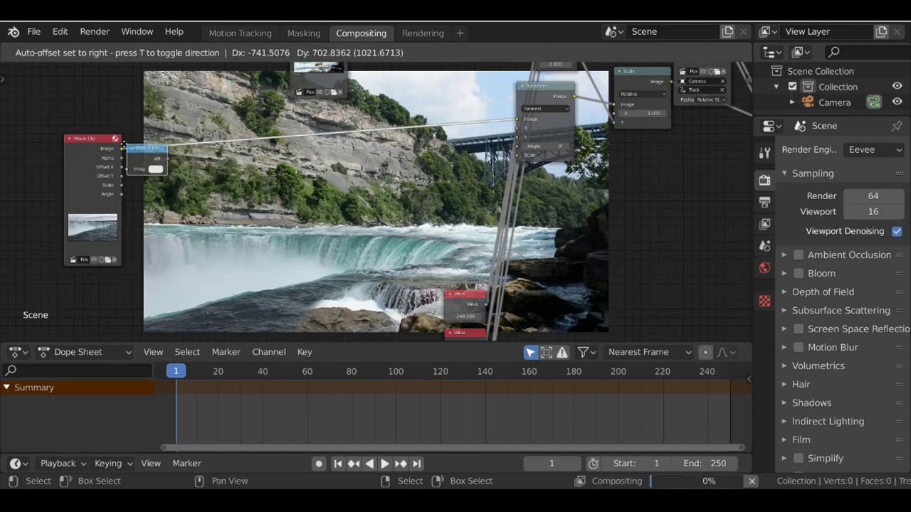
pyautogui.click(176, 142)
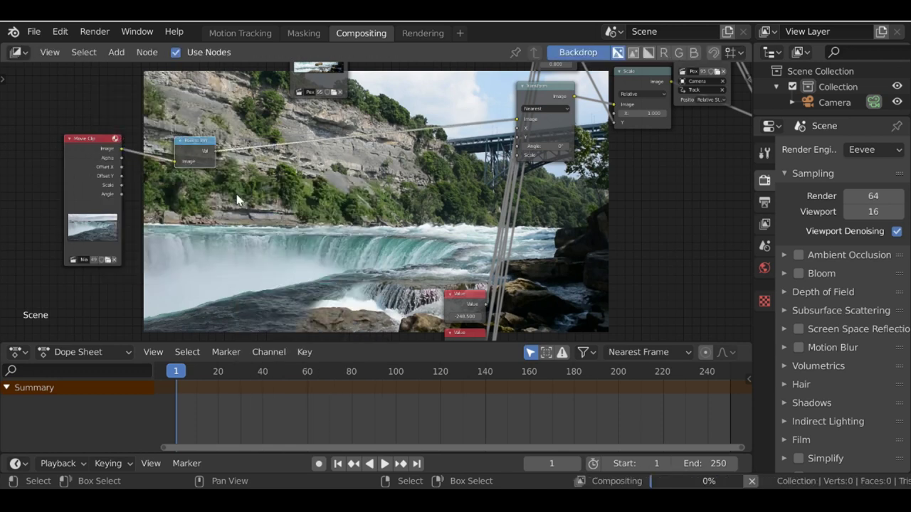
# Insert an RGB Curves node on the link between the RGB to BW node and the Transform node.
pyautogui.hotkey('shift', 'a')
pyautogui.moveTo(242, 215)
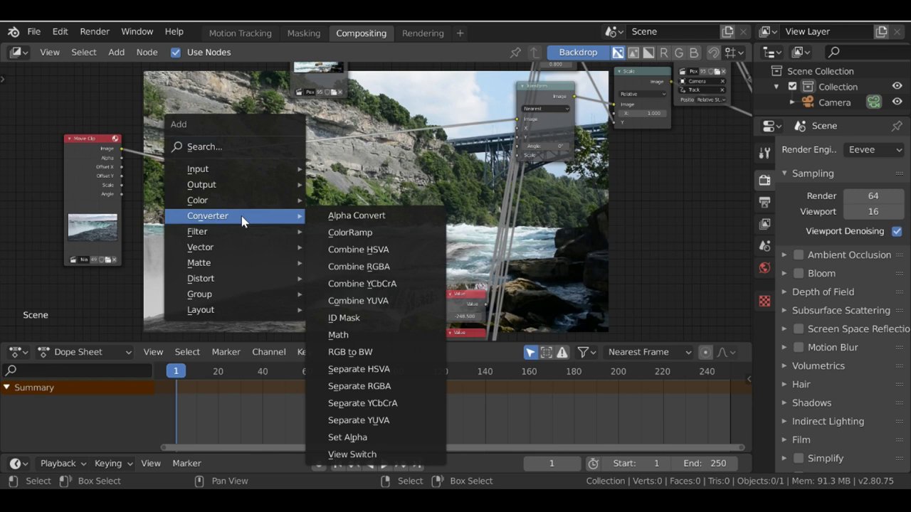
pyautogui.moveTo(193, 203)
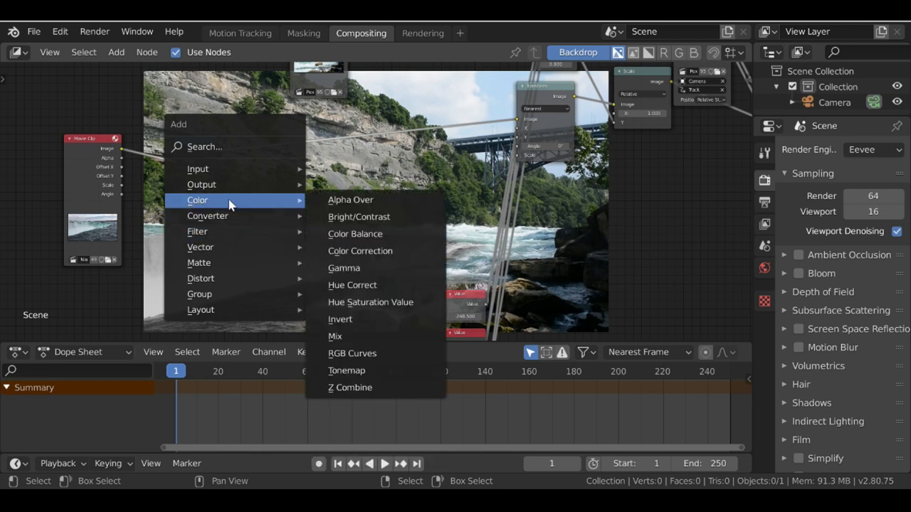
pyautogui.click(373, 353)
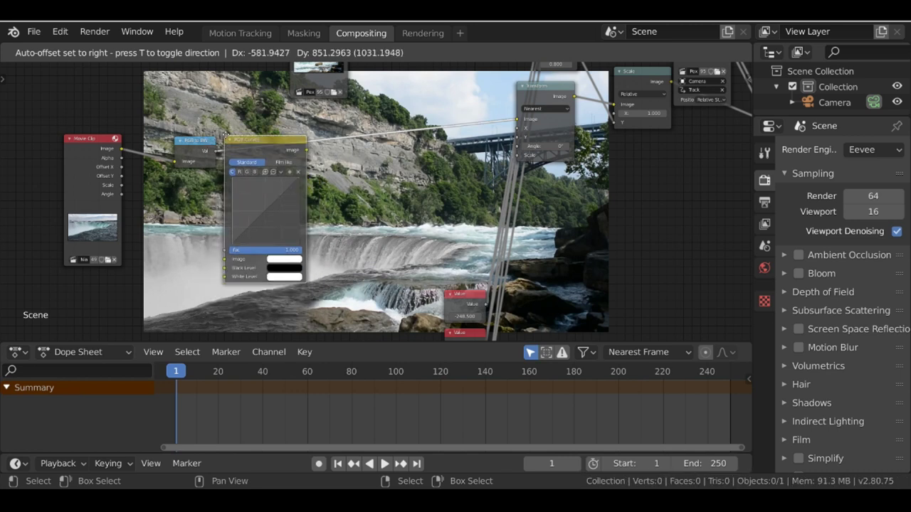
pyautogui.click(225, 134)
pyautogui.press('g')
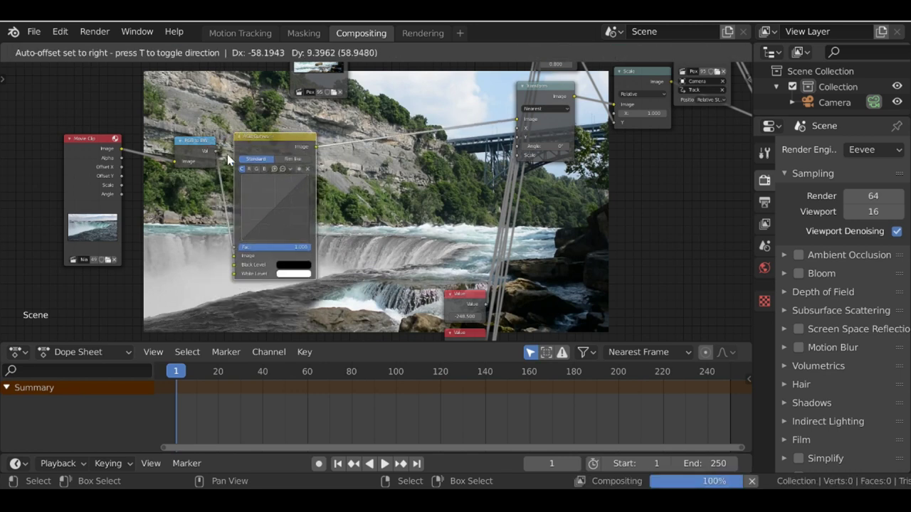
pyautogui.click(124, 173)
# Insert a Mix node on the link between the RGB Curves node and the Transform node.
pyautogui.hotkey('shift', 'a')
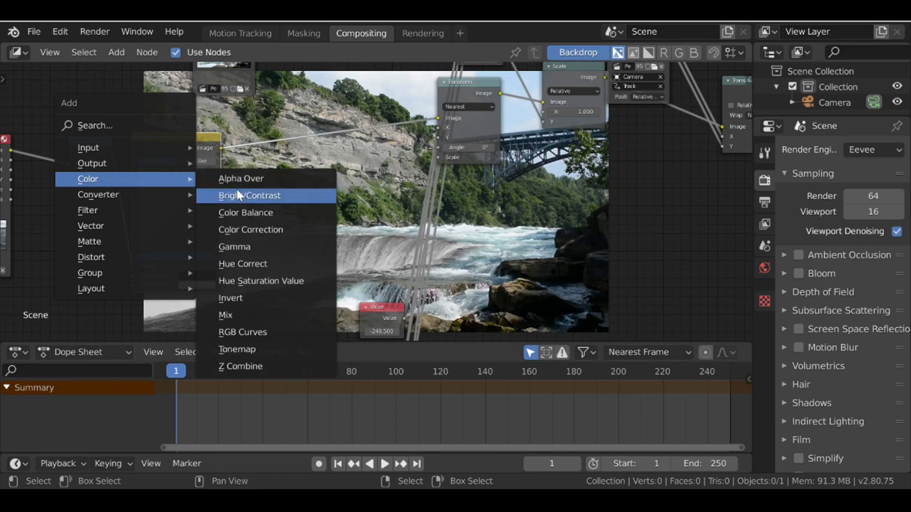
pyautogui.click(234, 315)
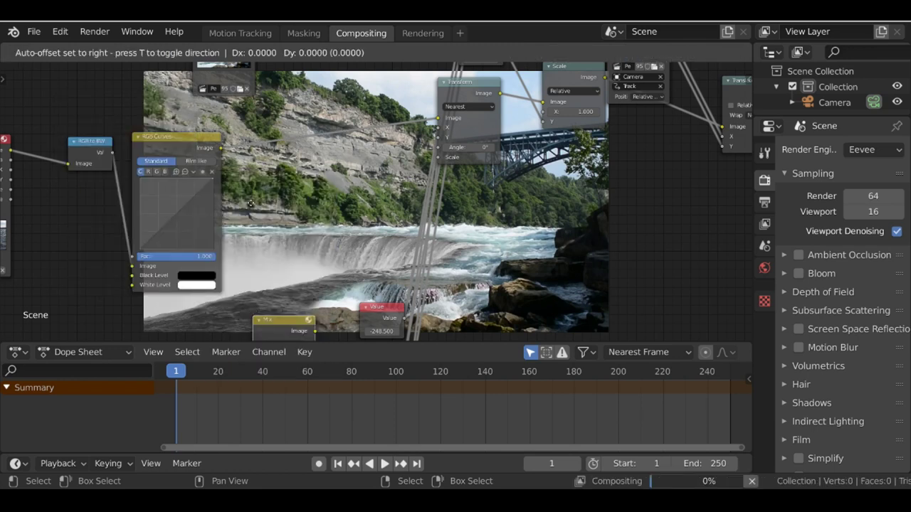
pyautogui.click(287, 163)
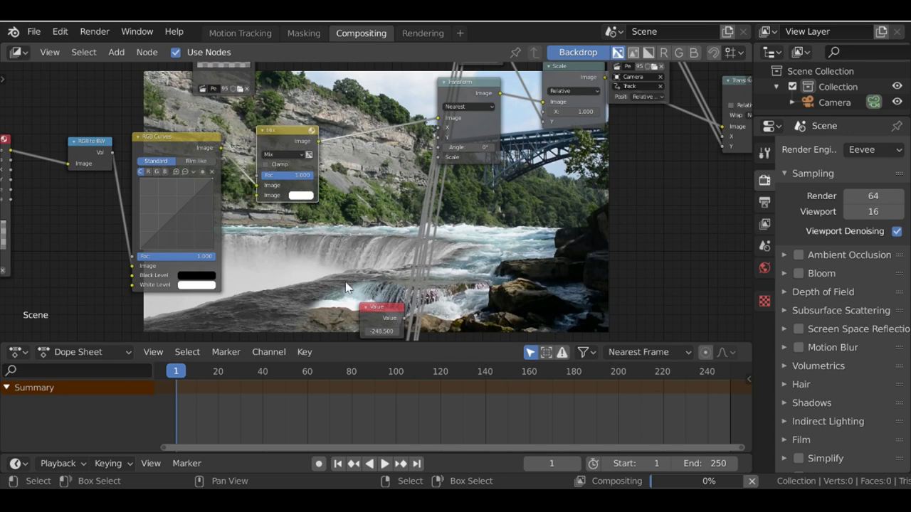
pyautogui.scroll(-2, 425, 205)
pyautogui.moveTo(425, 206); pyautogui.dragTo(476, 191, button='middle')
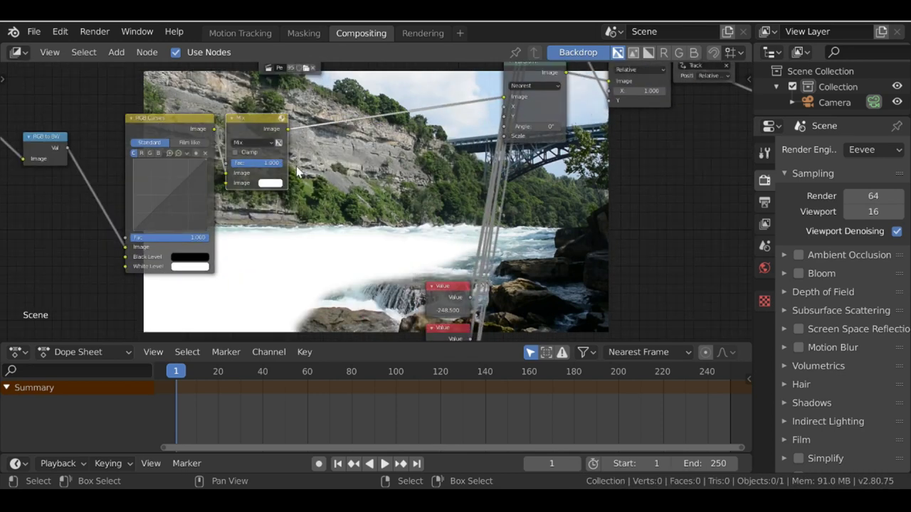
pyautogui.scroll(2, 281, 185)
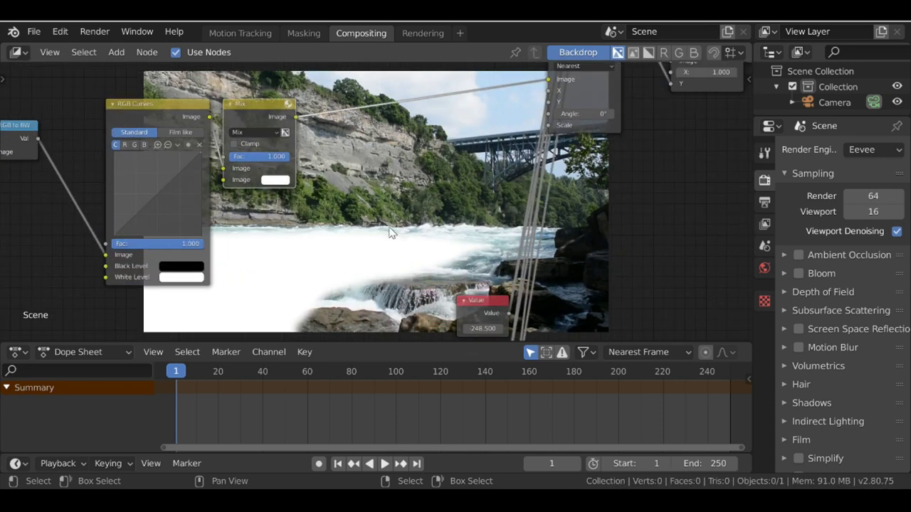
# Sample a river water colour from the backdrop for the new Mix node's second Image input and set its blend type to Overlay.
pyautogui.click(276, 180)
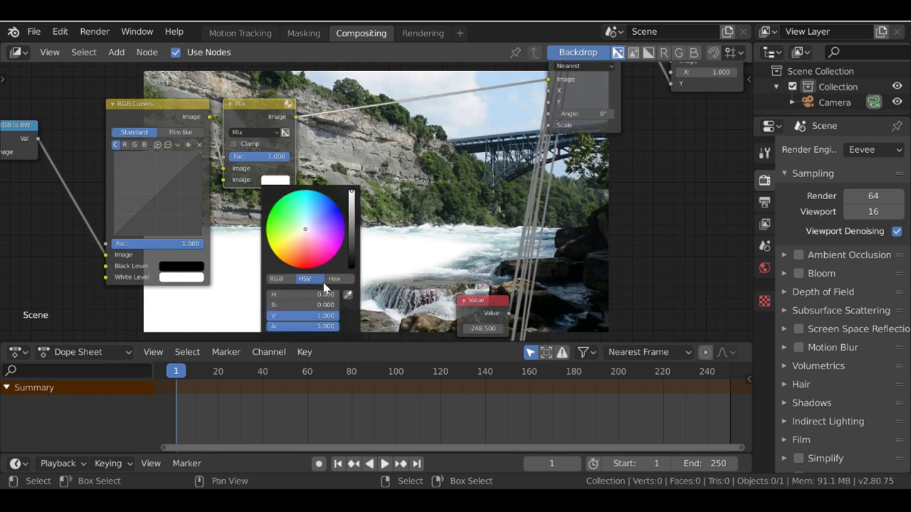
pyautogui.click(348, 295)
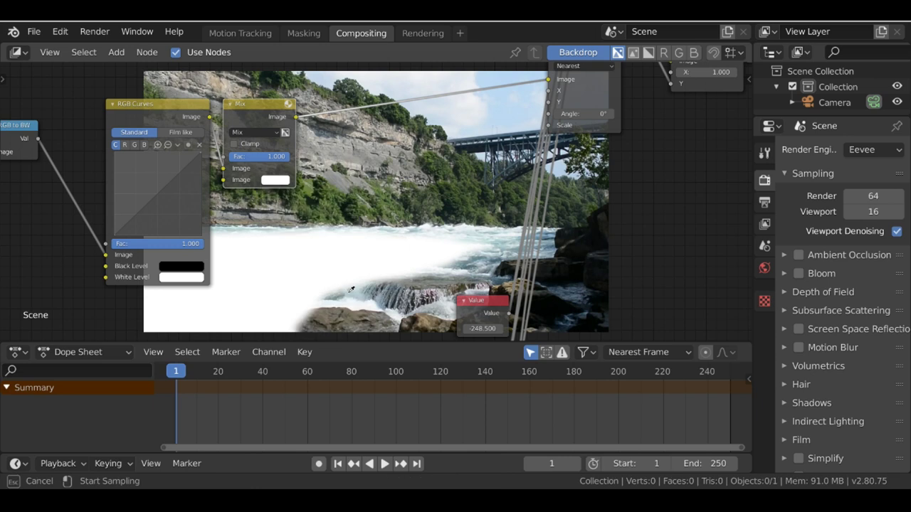
pyautogui.click(478, 259)
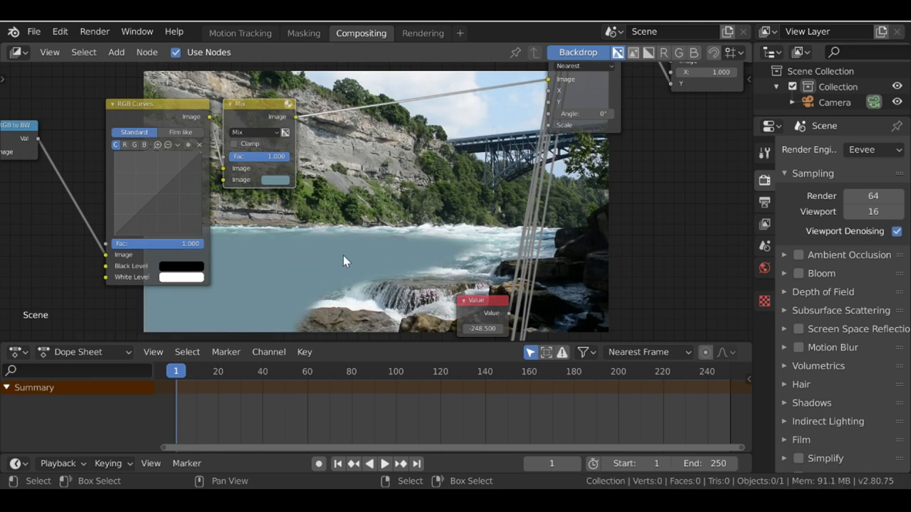
pyautogui.click(253, 135)
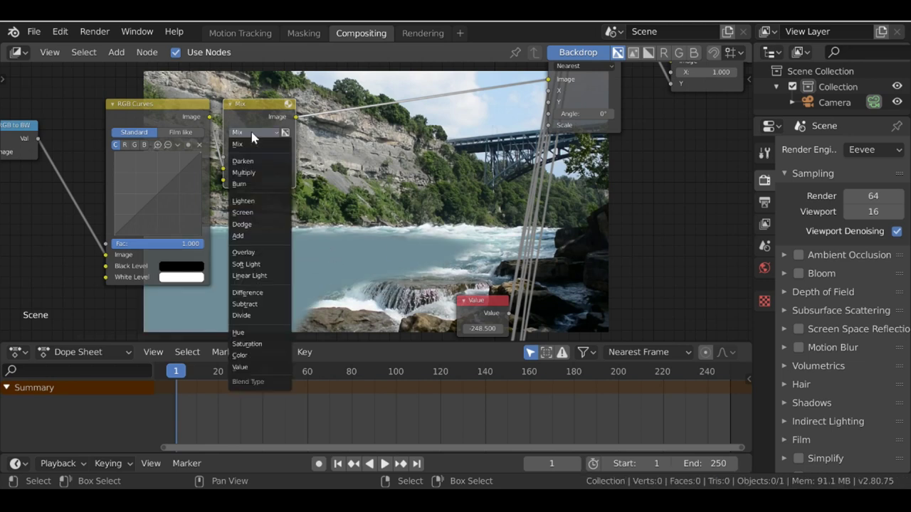
pyautogui.click(271, 252)
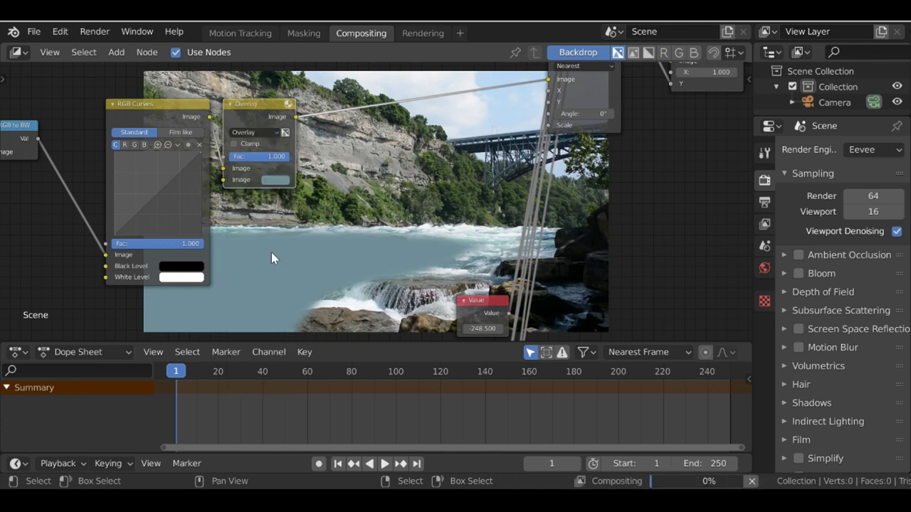
# Resample the Overlay node's second Image colour from a lighter area of the river water in the backdrop.
pyautogui.click(278, 180)
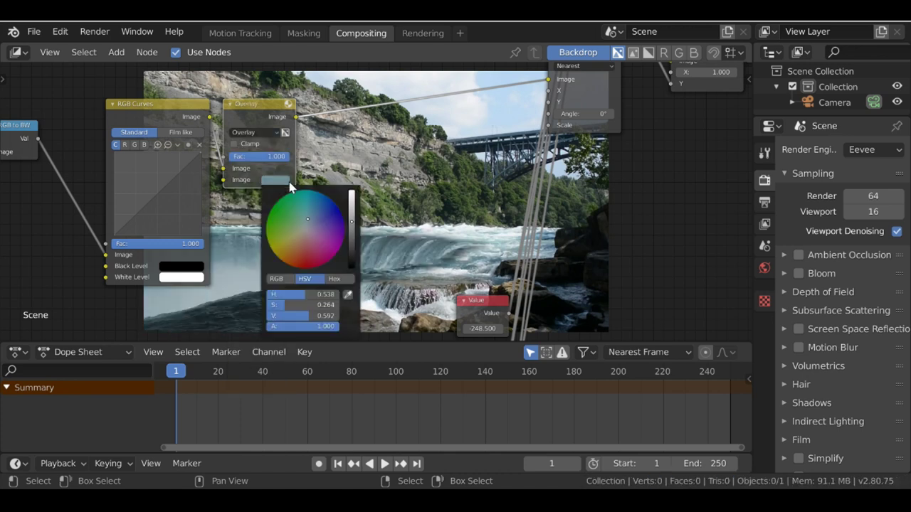
pyautogui.click(348, 295)
pyautogui.click(502, 246)
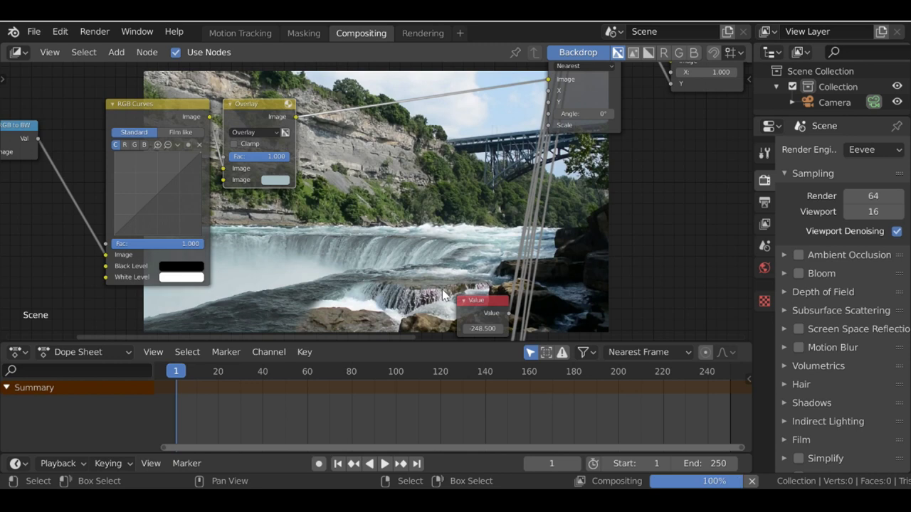
# Brighten the waterfall by raising the RGB Curves node's combined curve at X 0.39932, Y 0.67045, and space out the RGB Curves and Overlay nodes.
pyautogui.moveTo(206, 204); pyautogui.dragTo(197, 201)
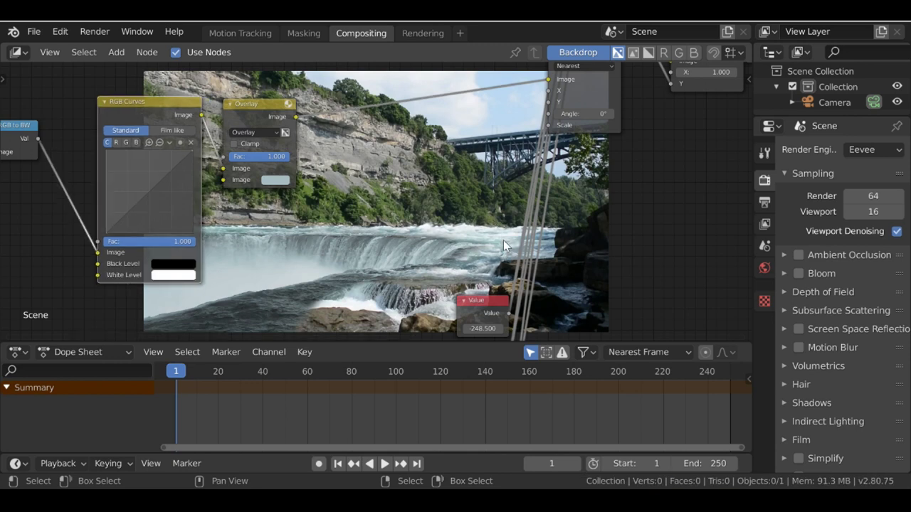
pyautogui.moveTo(147, 188); pyautogui.dragTo(141, 178)
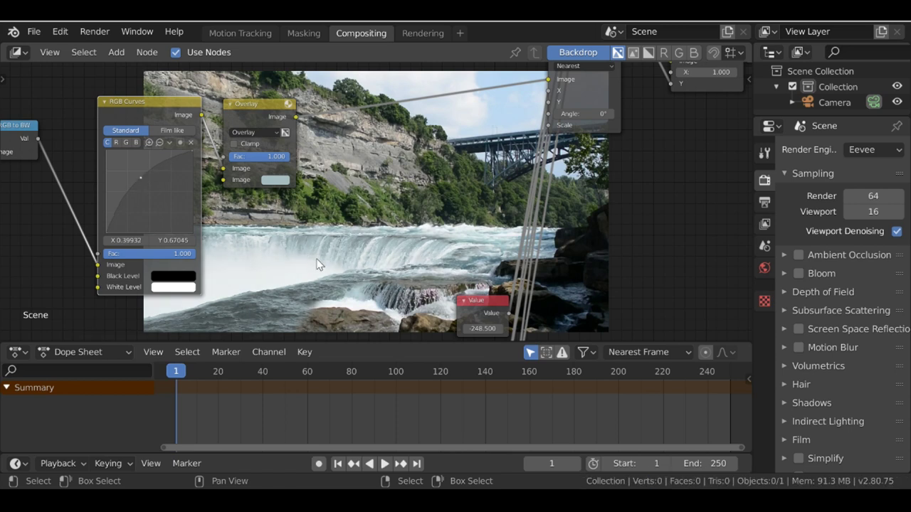
pyautogui.scroll(-2, 318, 265)
pyautogui.moveTo(273, 130); pyautogui.dragTo(297, 128)
pyautogui.moveTo(166, 125)
pyautogui.mouseDown()
pyautogui.moveTo(183, 124)
pyautogui.moveTo(172, 124)
pyautogui.mouseUp()
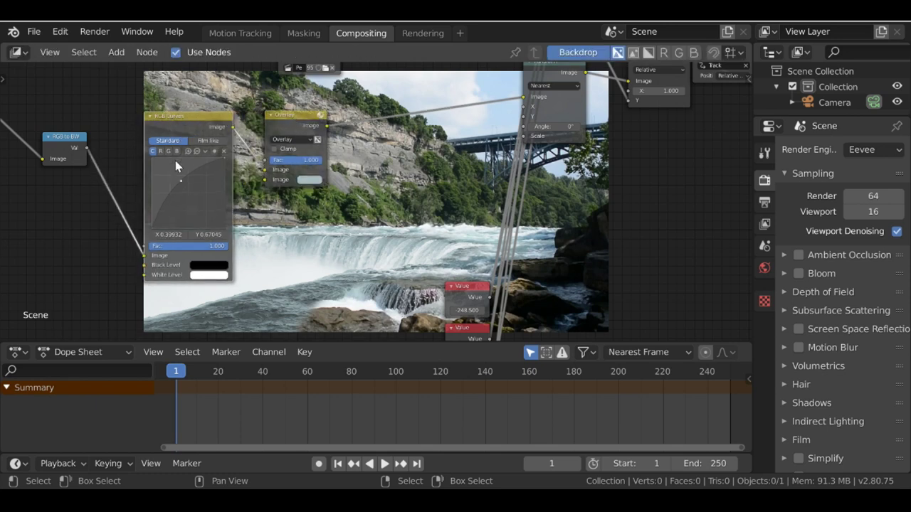
# Add a Mask node below the RGB to BW node and assign it the WaterCol mask.
pyautogui.hotkey('shift', 'a')
pyautogui.moveTo(121, 134)
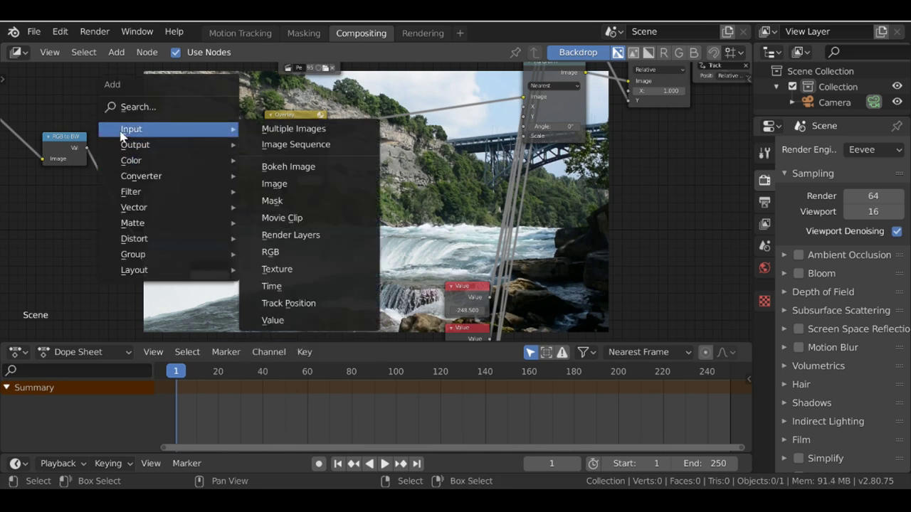
pyautogui.click(271, 201)
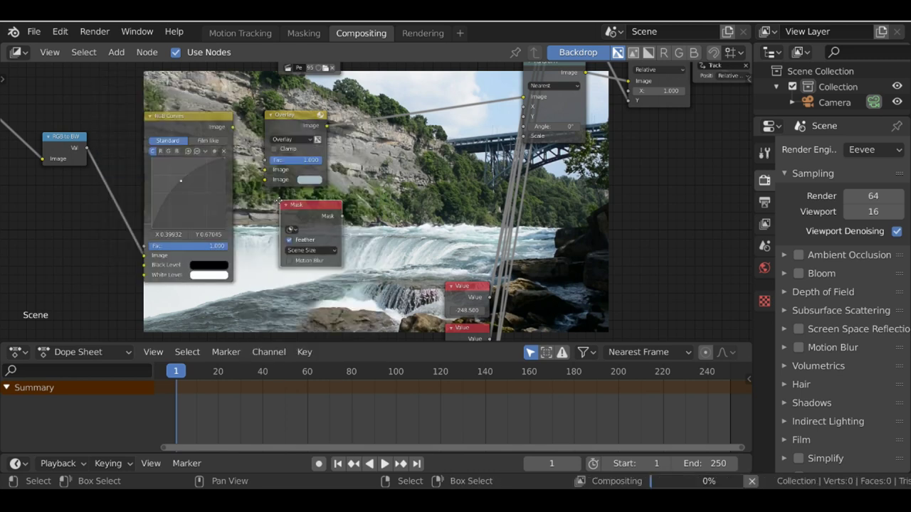
pyautogui.click(83, 194)
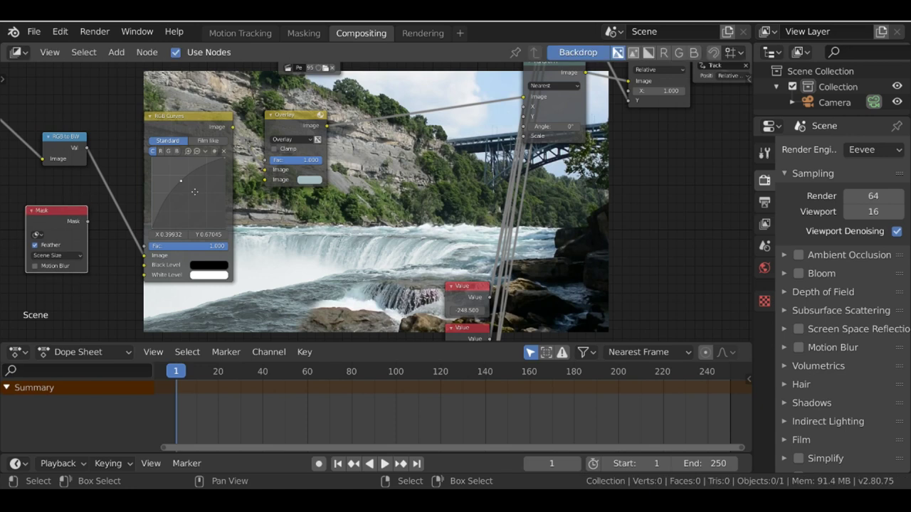
pyautogui.moveTo(83, 194); pyautogui.dragTo(271, 173, button='middle')
pyautogui.scroll(2, 271, 174)
pyautogui.click(143, 214)
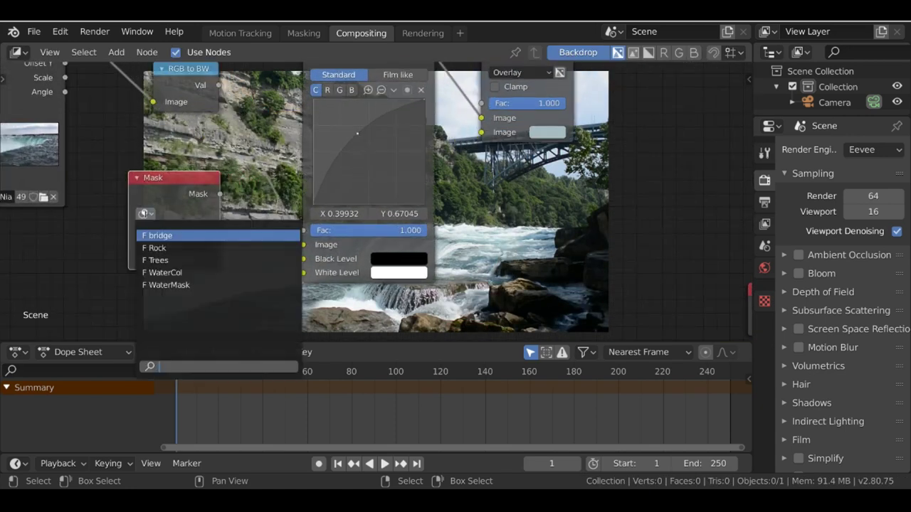
pyautogui.click(197, 273)
# Connect the WaterCol node's Mask output to the RGB Curves node's Fac input and move the mask node farther from the curves.
pyautogui.moveTo(220, 195); pyautogui.dragTo(304, 230)
pyautogui.moveTo(181, 186); pyautogui.dragTo(129, 236)
pyautogui.moveTo(233, 205); pyautogui.dragTo(228, 77, button='middle')
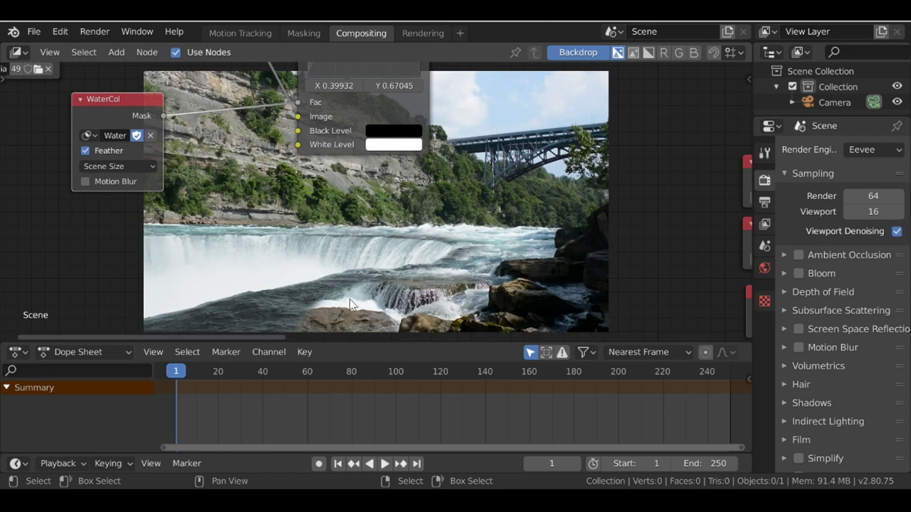
# Move the WaterCol mask node aside and insert an Invert node between it and the RGB Curves node's Fac input.
pyautogui.moveTo(122, 117); pyautogui.dragTo(90, 133)
pyautogui.hotkey('shift', 'a')
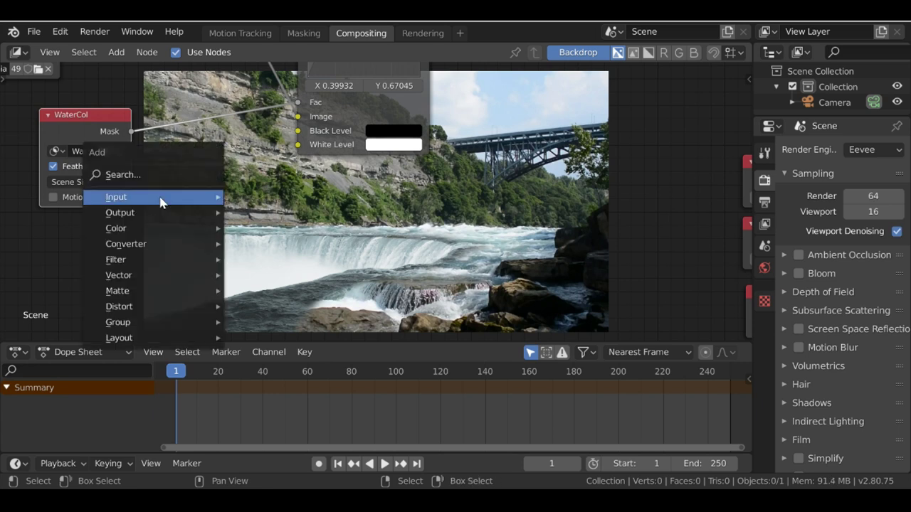
pyautogui.moveTo(118, 228)
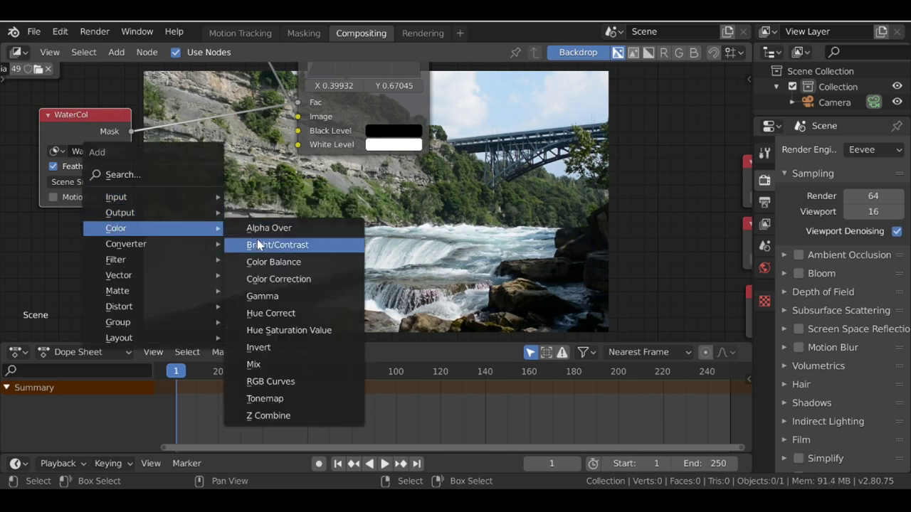
pyautogui.click(275, 348)
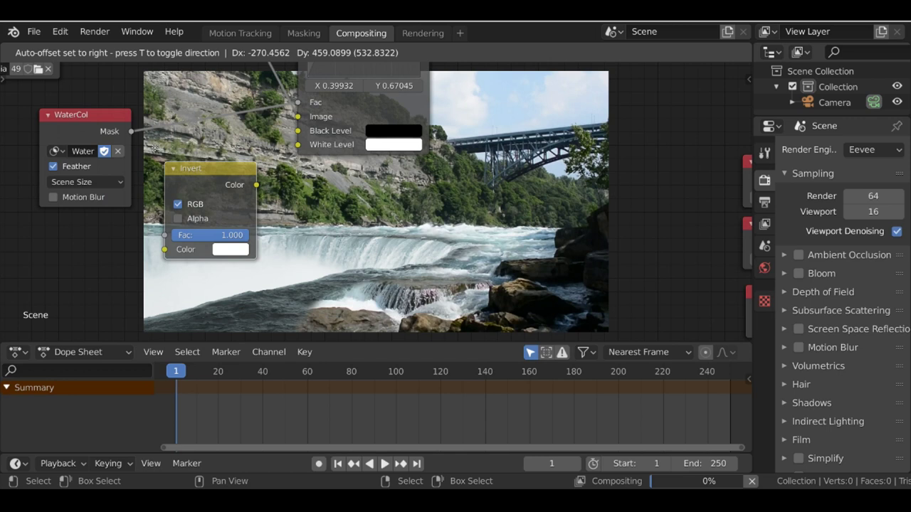
pyautogui.click(143, 115)
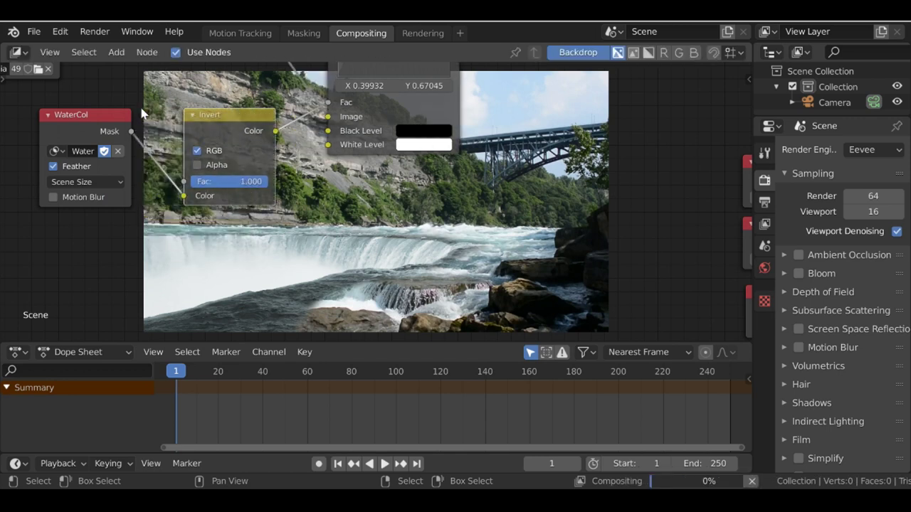
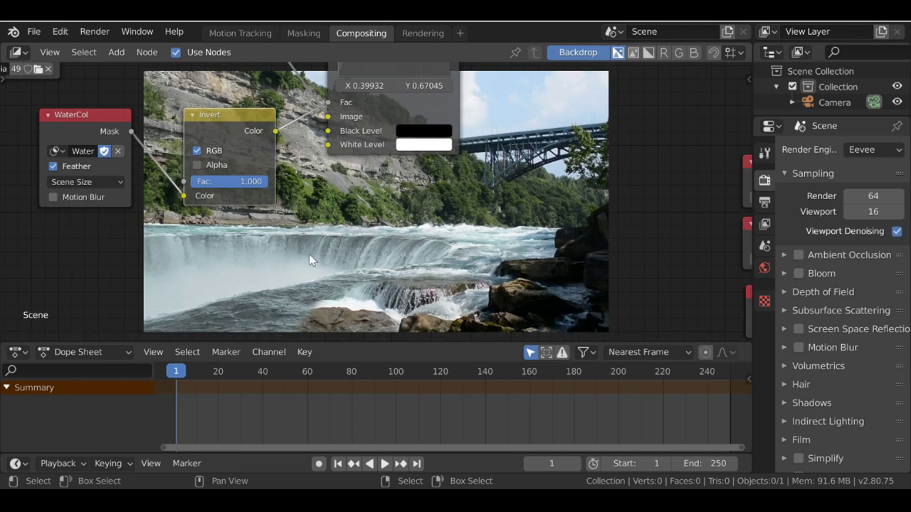
# Collapse the Invert and WaterCol nodes and move both farther from the RGB Curves node.
pyautogui.press('h')
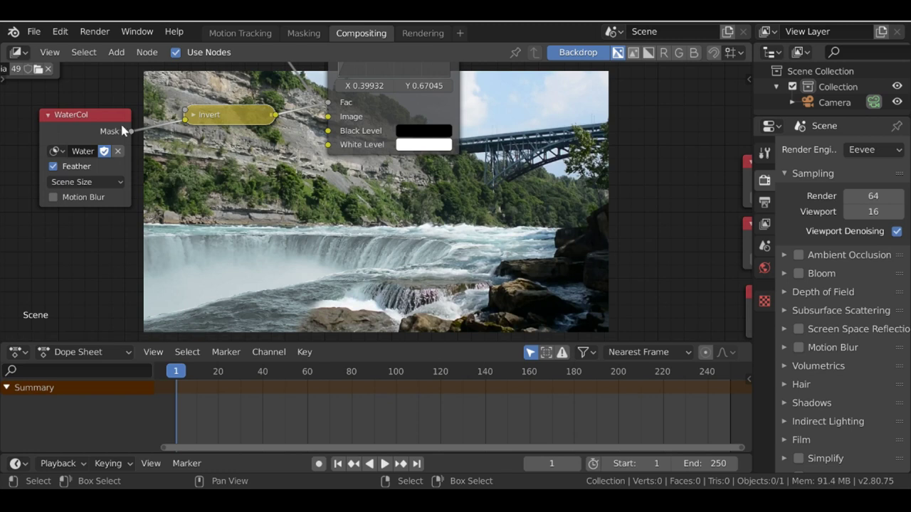
pyautogui.click(47, 115)
pyautogui.scroll(-4, 243, 257)
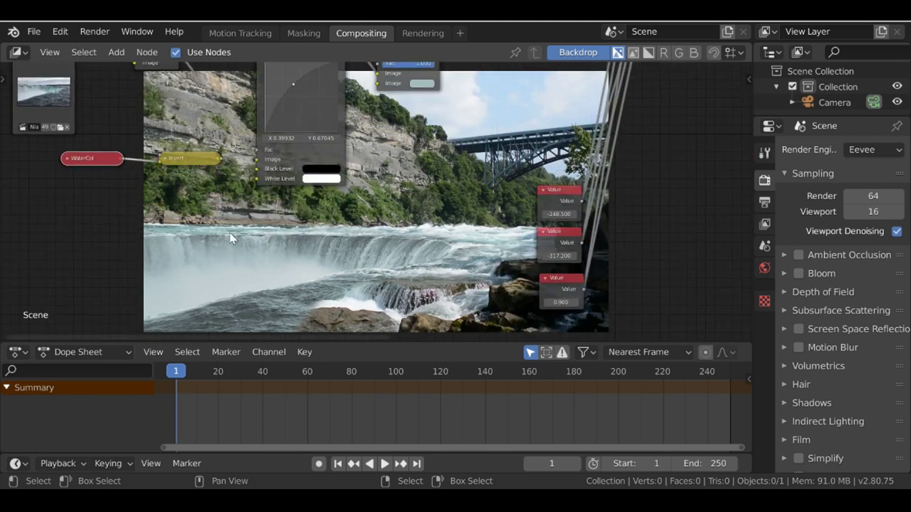
pyautogui.moveTo(180, 161); pyautogui.dragTo(163, 166)
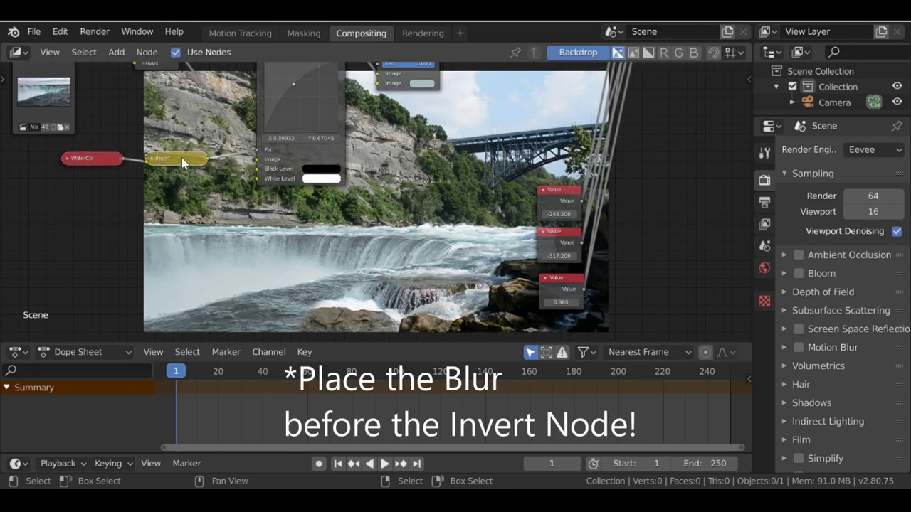
pyautogui.moveTo(85, 163); pyautogui.dragTo(42, 177)
pyautogui.moveTo(149, 158); pyautogui.dragTo(95, 171)
# Insert a Blur node between the Invert node and the RGB Curves node's Fac input.
pyautogui.hotkey('shift', 'a')
pyautogui.moveTo(139, 204)
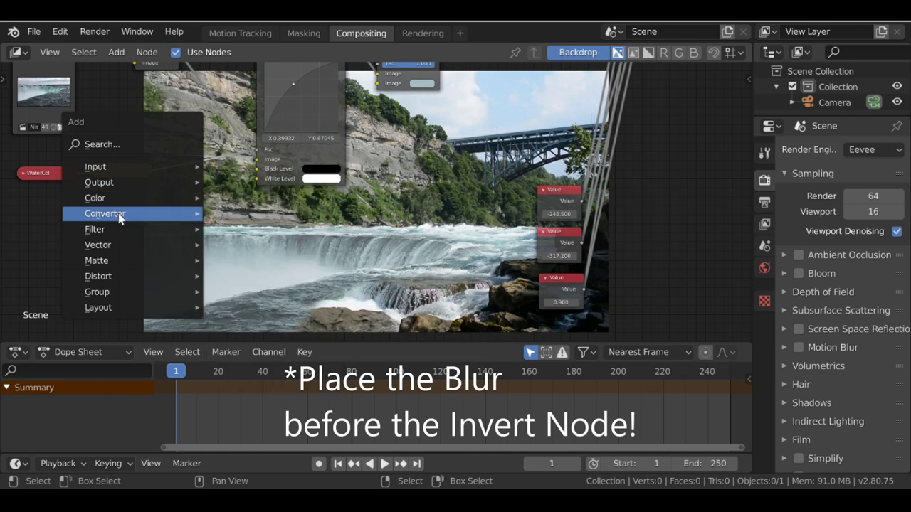
pyautogui.moveTo(109, 228)
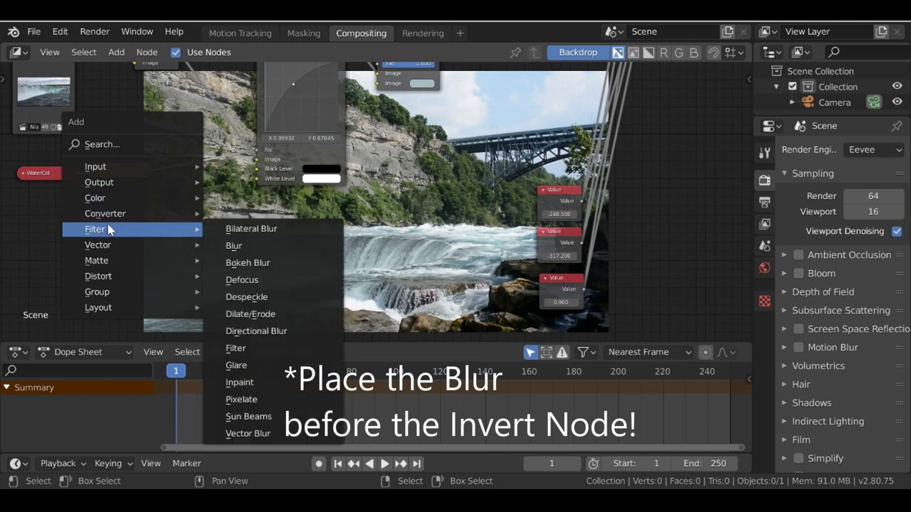
pyautogui.click(239, 252)
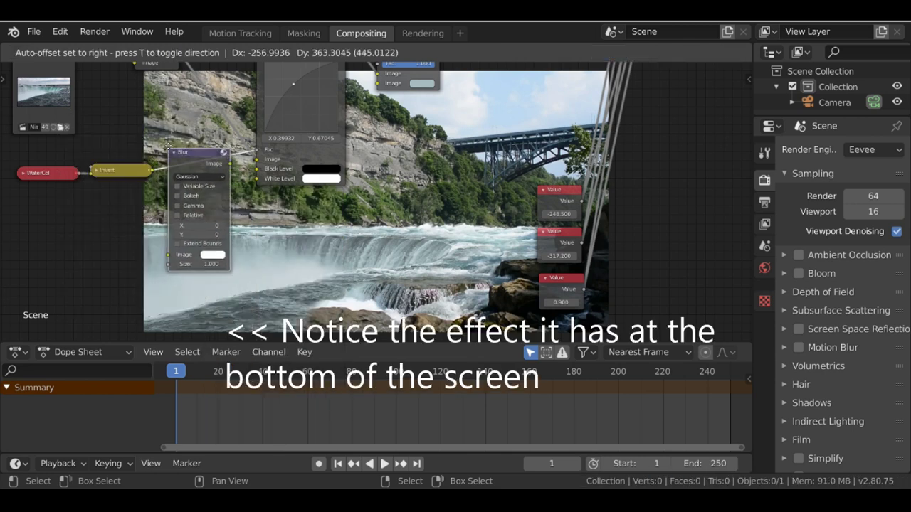
pyautogui.click(168, 145)
# Set the X size of the WaterCol mask's Blur node to 20.
pyautogui.scroll(1, 258, 194)
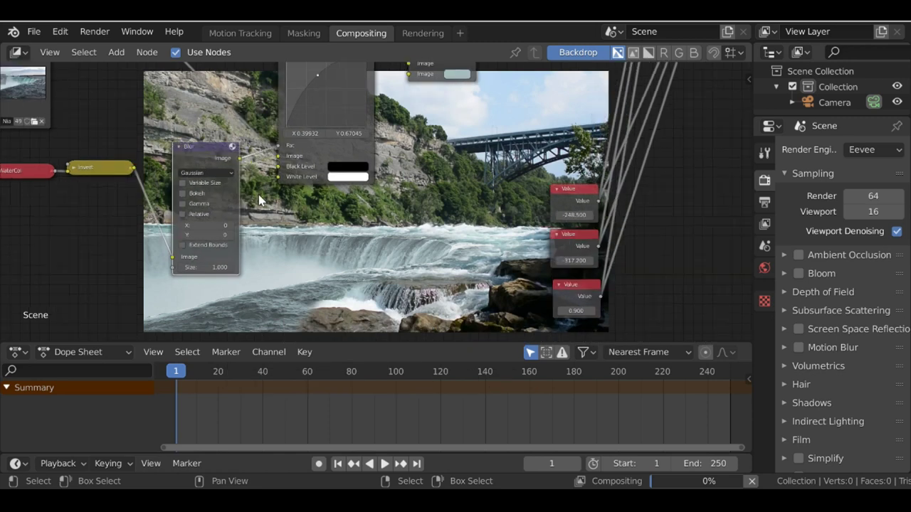
pyautogui.scroll(1, 258, 194)
pyautogui.scroll(1, 162, 201)
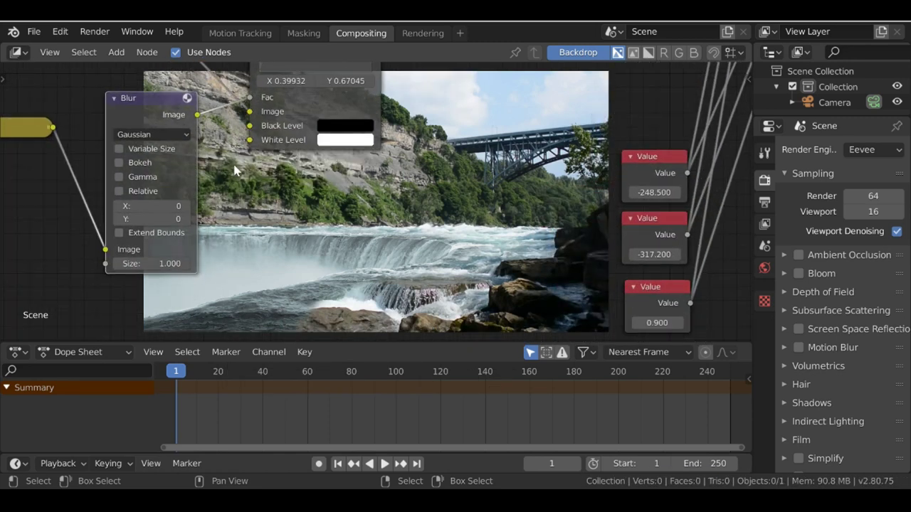
pyautogui.click(158, 205)
pyautogui.write('20')
pyautogui.press('Return')
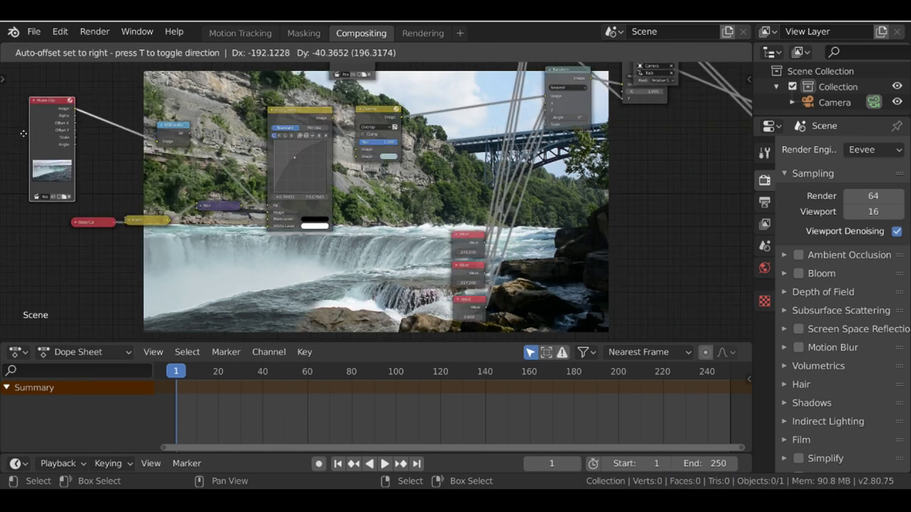
# Move the waterfall Movie Clip node aside and insert a Mix node between the Overlay and Transform nodes.
pyautogui.moveTo(24, 135); pyautogui.dragTo(5, 137)
pyautogui.moveTo(315, 271); pyautogui.dragTo(263, 278, button='middle')
pyautogui.hotkey('shift', 'a')
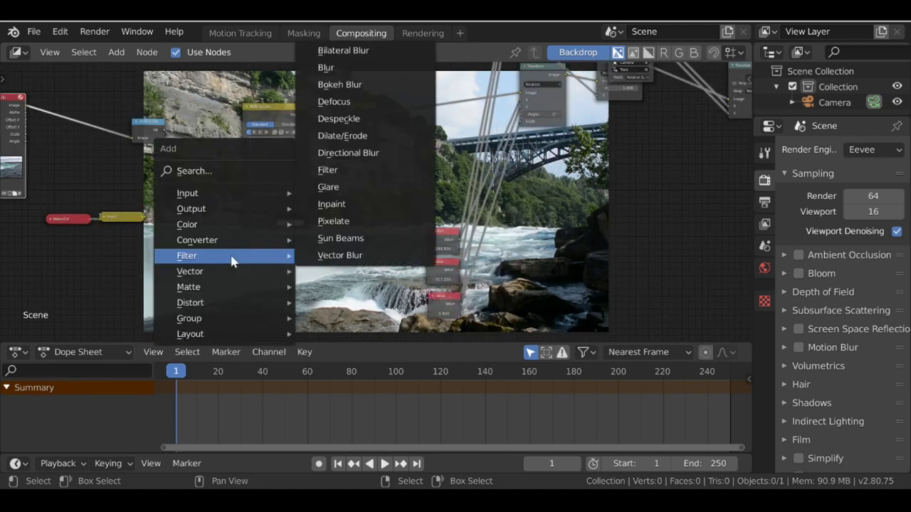
pyautogui.moveTo(186, 224)
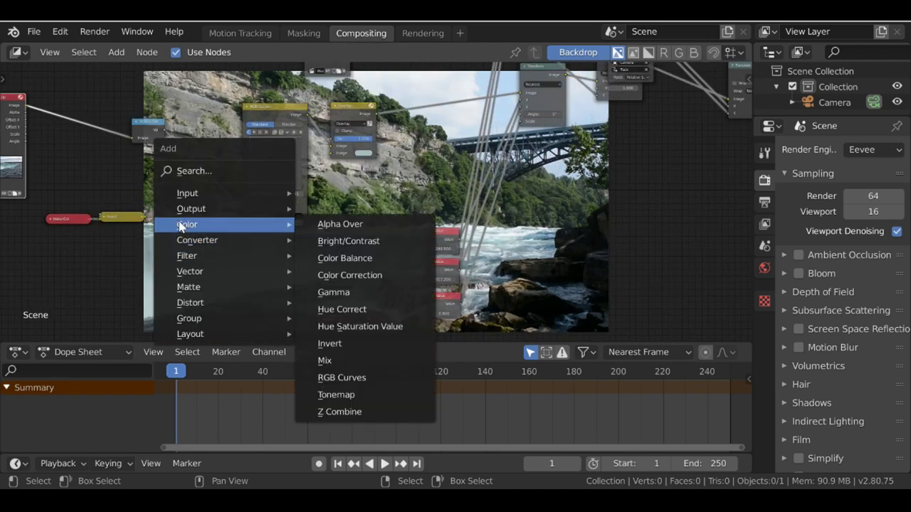
pyautogui.click(355, 364)
pyautogui.click(402, 103)
# Connect the RGB to BW node's Val output to the new Mix node's second Image input and set its blend type to Soft Light.
pyautogui.scroll(2, 402, 98)
pyautogui.moveTo(108, 117); pyautogui.dragTo(416, 142)
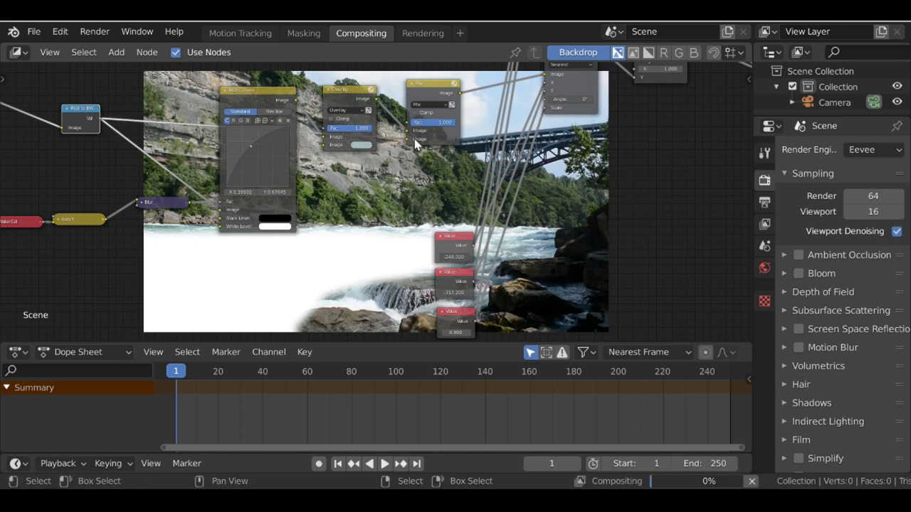
pyautogui.scroll(2, 370, 142)
pyautogui.scroll(1, 368, 140)
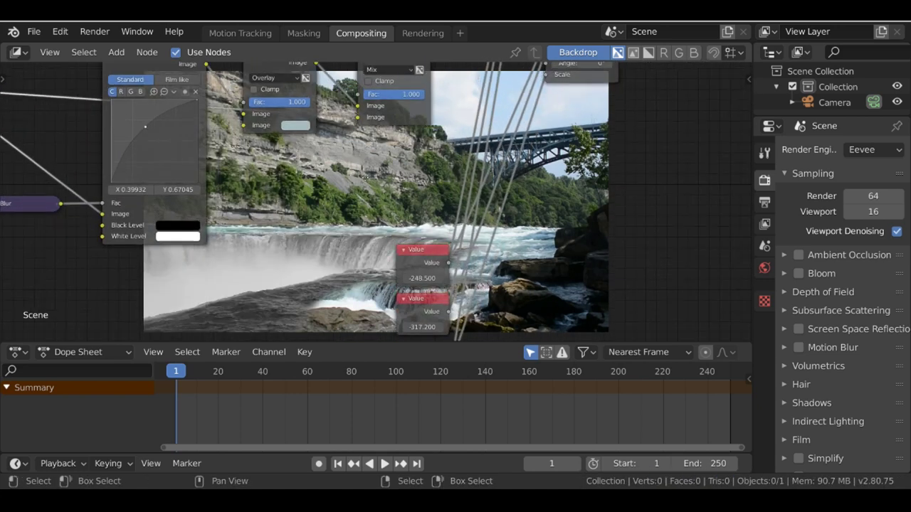
pyautogui.moveTo(368, 140); pyautogui.dragTo(360, 182, button='middle')
pyautogui.scroll(1, 360, 181)
pyautogui.click(378, 108)
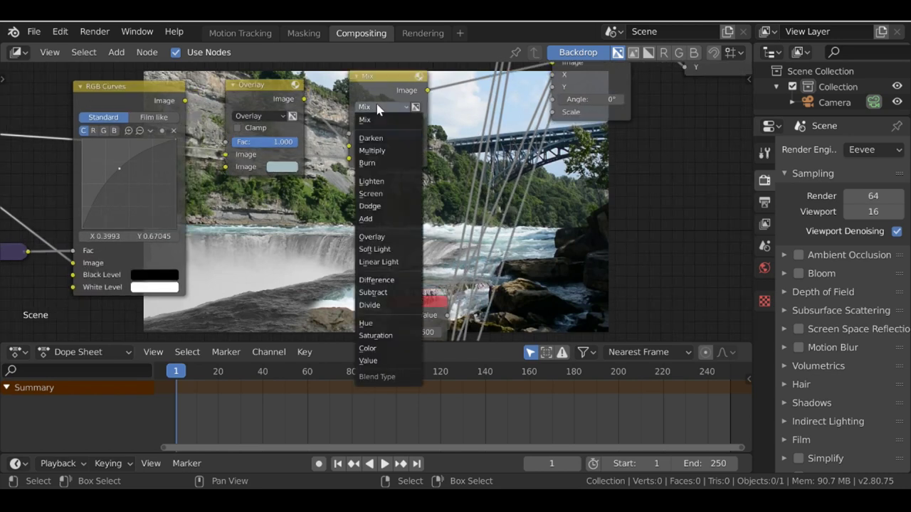
pyautogui.click(391, 250)
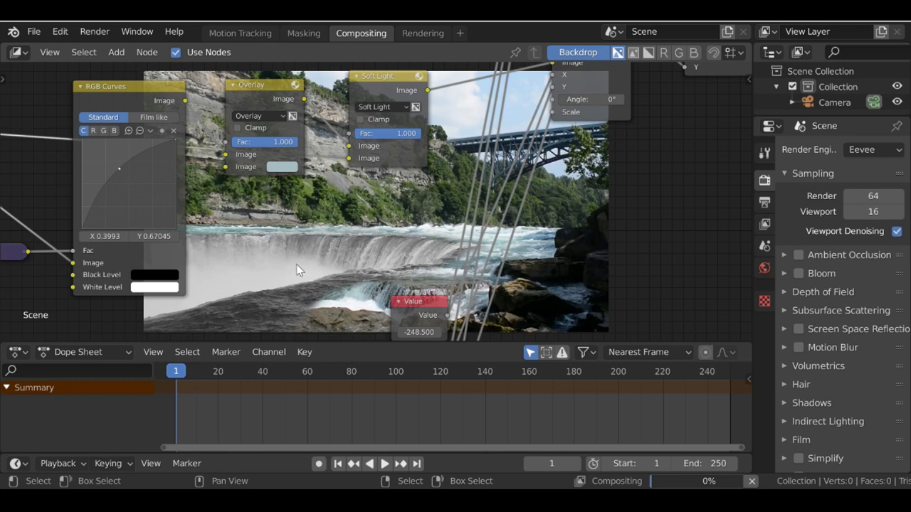
# Connect the WaterCol node's Mask output to the Soft Light node's Fac input.
pyautogui.moveTo(293, 328); pyautogui.dragTo(354, 276, button='middle')
pyautogui.scroll(-5, 330, 252)
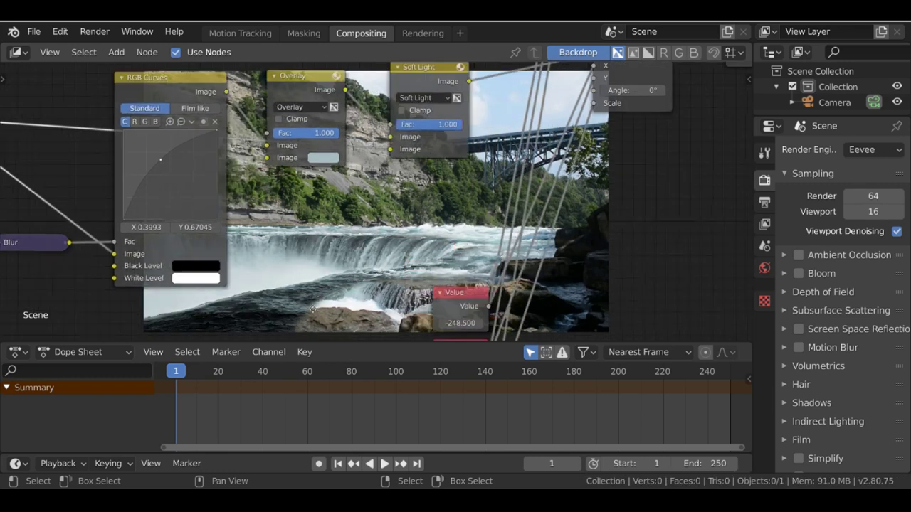
pyautogui.moveTo(351, 185); pyautogui.dragTo(352, 184, button='middle')
pyautogui.moveTo(12, 252); pyautogui.dragTo(465, 145)
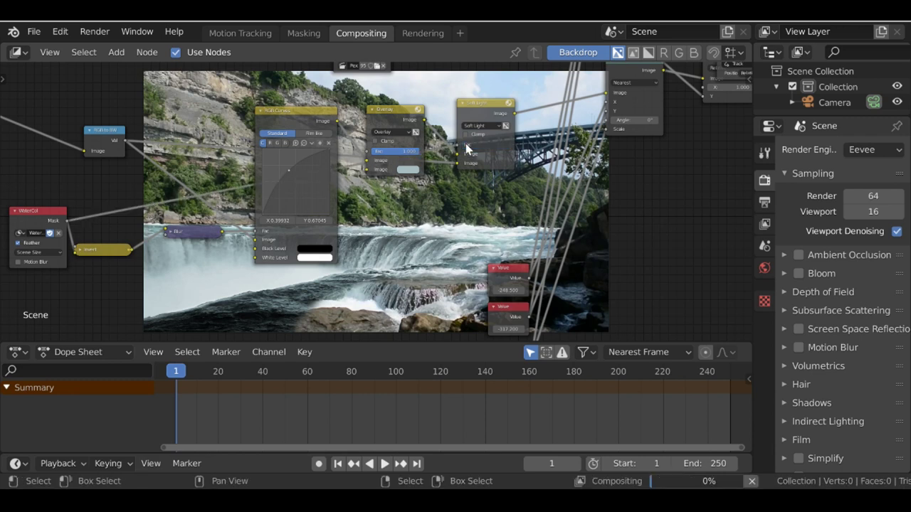
# Rearrange the RGB to BW, WaterCol and Soft Light nodes to clear space along the link into Soft Light's second Image input.
pyautogui.moveTo(311, 218); pyautogui.dragTo(307, 144, button='middle')
pyautogui.moveTo(242, 235); pyautogui.dragTo(189, 303, button='middle')
pyautogui.click(431, 112)
pyautogui.moveTo(362, 256); pyautogui.dragTo(381, 157, button='middle')
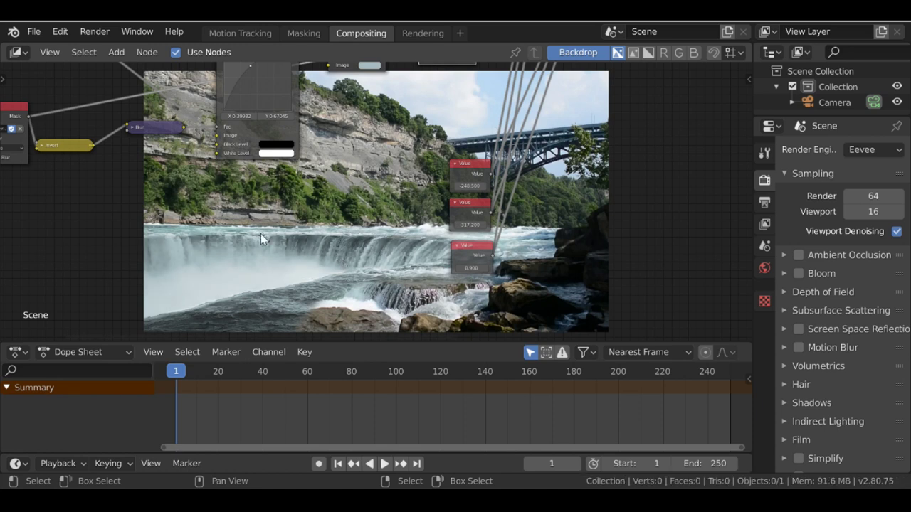
pyautogui.moveTo(326, 166); pyautogui.dragTo(334, 210, button='middle')
pyautogui.scroll(-3, 334, 210)
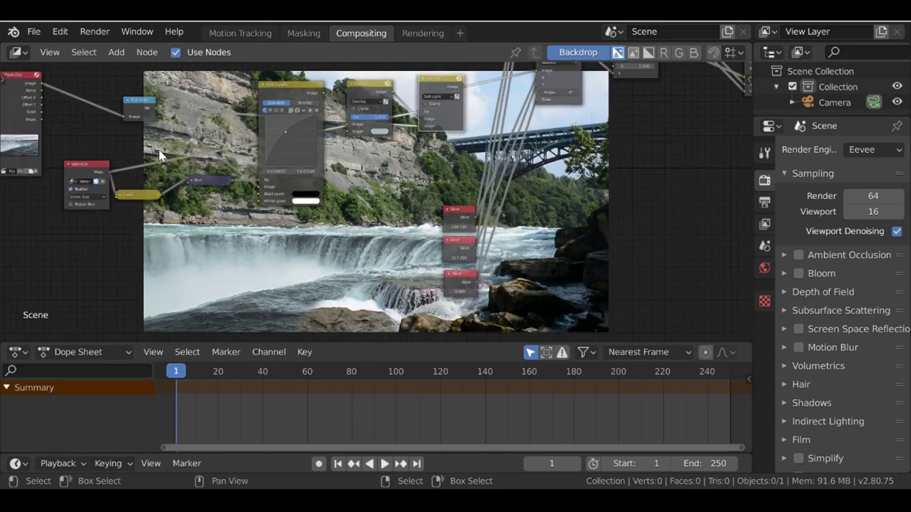
pyautogui.moveTo(140, 107); pyautogui.dragTo(80, 121)
pyautogui.moveTo(440, 78); pyautogui.dragTo(431, 126)
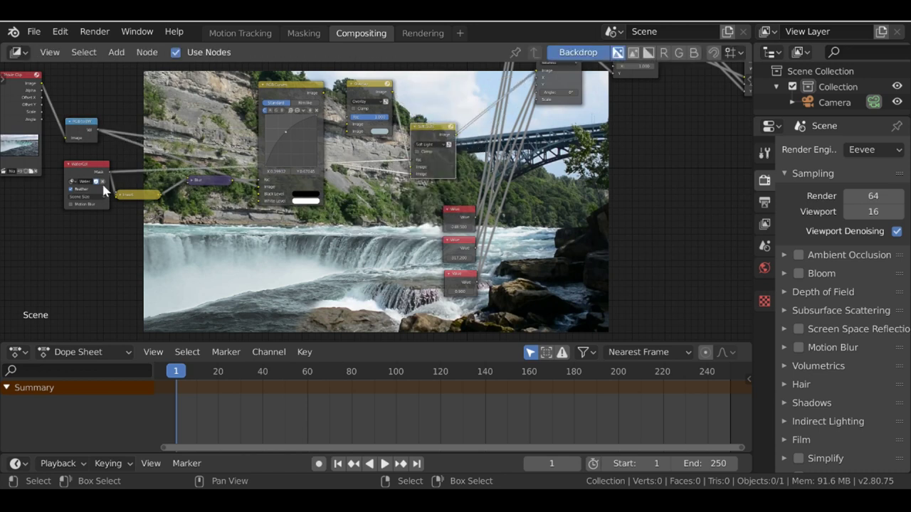
pyautogui.moveTo(89, 169); pyautogui.dragTo(172, 132)
pyautogui.moveTo(81, 123); pyautogui.dragTo(74, 218)
pyautogui.moveTo(431, 127); pyautogui.dragTo(413, 180)
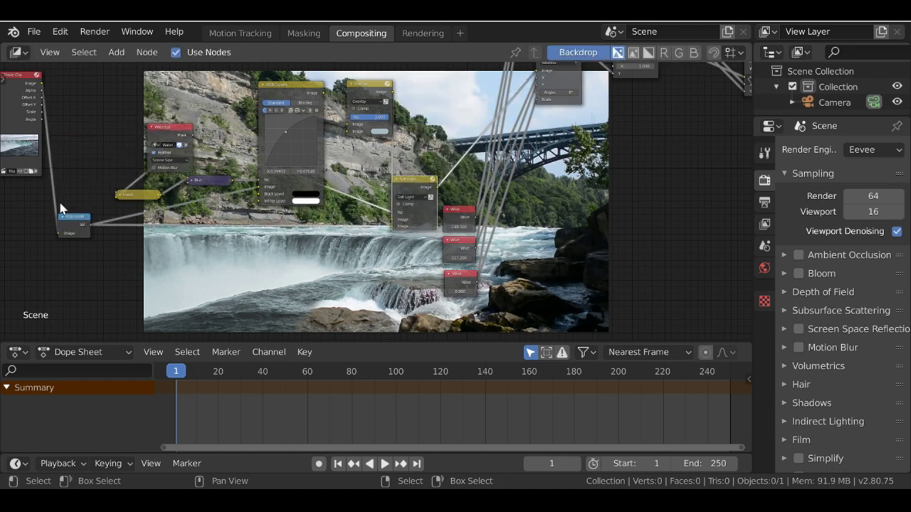
# Insert a second RGB Curves node between the RGB to BW node and the Soft Light node's second Image input.
pyautogui.scroll(1, 67, 229)
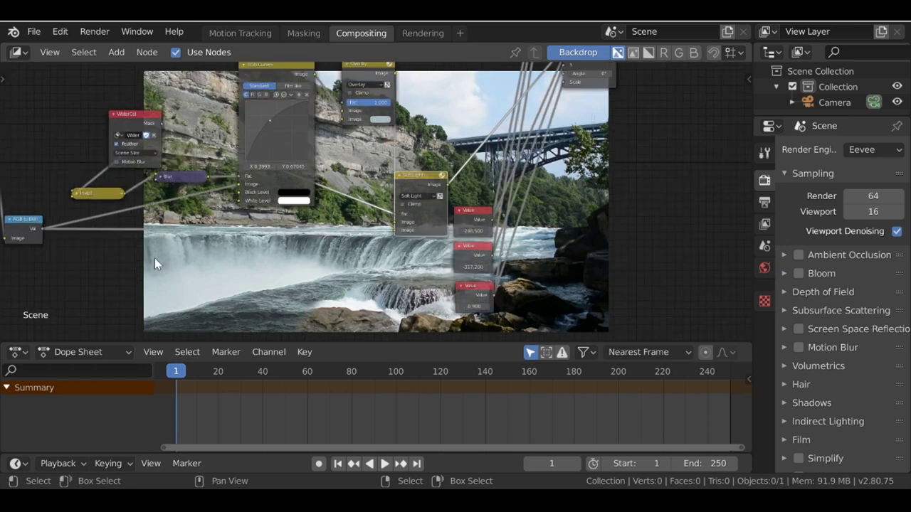
pyautogui.hotkey('shift', 'a')
pyautogui.moveTo(126, 263)
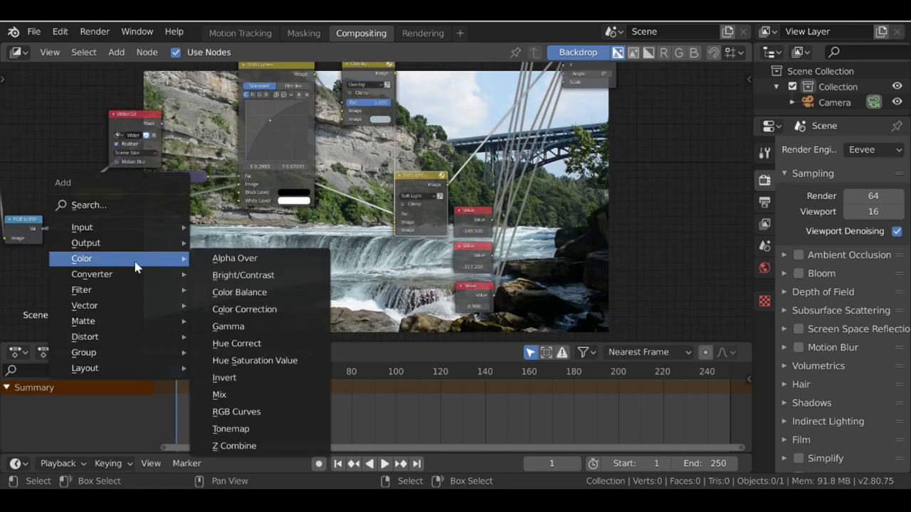
pyautogui.click(242, 412)
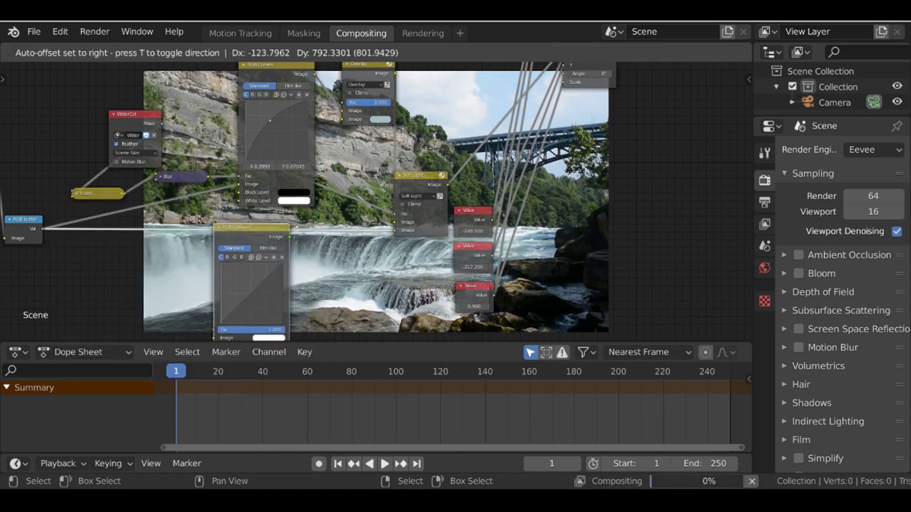
pyautogui.click(251, 235)
# Move the WaterMask node and its Transform, Scale, Translate and Blur nodes to make room before the final Mix node.
pyautogui.scroll(-3, 320, 129)
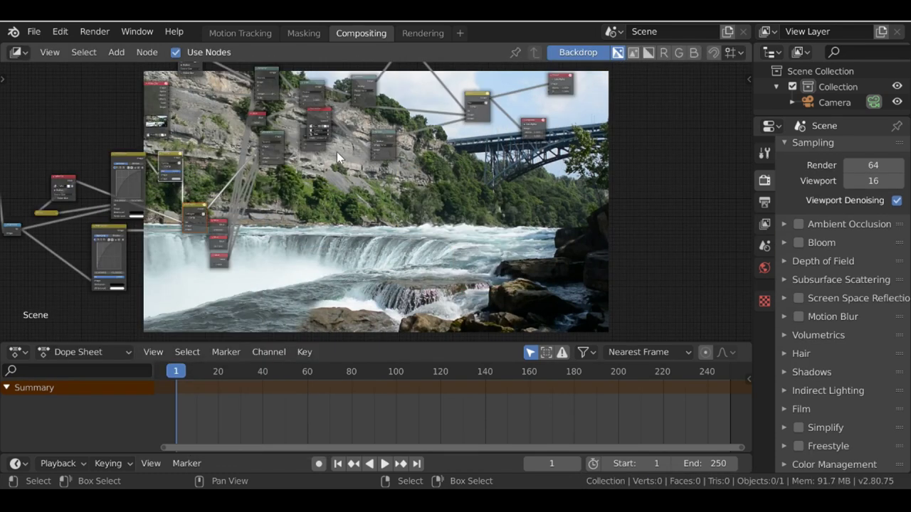
pyautogui.moveTo(381, 229); pyautogui.dragTo(376, 196, button='middle')
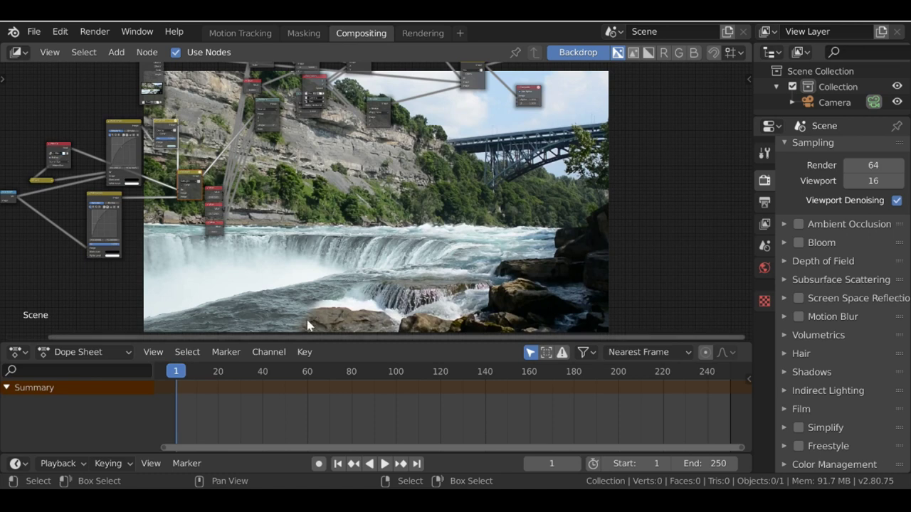
pyautogui.scroll(5, 156, 158)
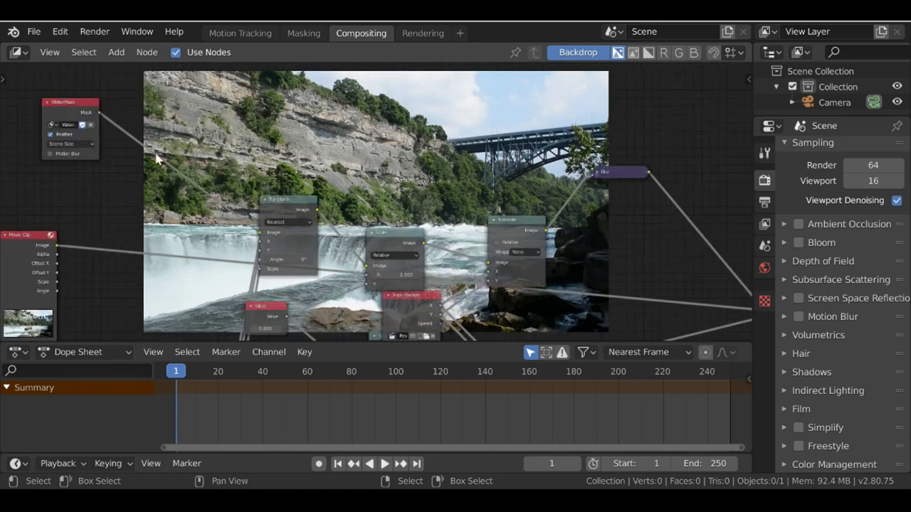
pyautogui.moveTo(86, 118); pyautogui.dragTo(90, 114)
pyautogui.moveTo(297, 202); pyautogui.dragTo(277, 202)
pyautogui.moveTo(393, 234); pyautogui.dragTo(372, 218)
pyautogui.moveTo(514, 221); pyautogui.dragTo(452, 220)
pyautogui.moveTo(523, 210); pyautogui.dragTo(384, 197, button='middle')
pyautogui.moveTo(467, 160); pyautogui.dragTo(368, 210)
pyautogui.moveTo(439, 196); pyautogui.dragTo(256, 187, button='middle')
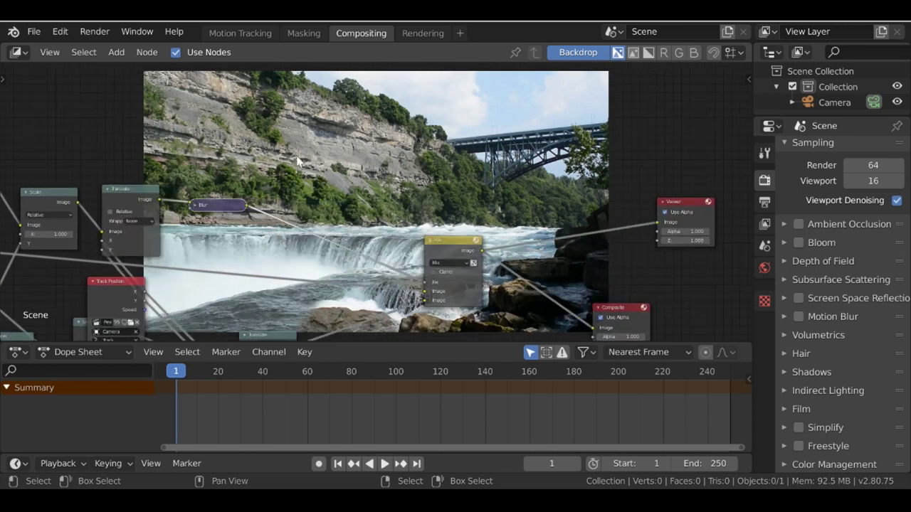
# Insert a Math node on the link between the Blur node and the Mix node's Fac input.
pyautogui.hotkey('shift', 'a')
pyautogui.moveTo(289, 163)
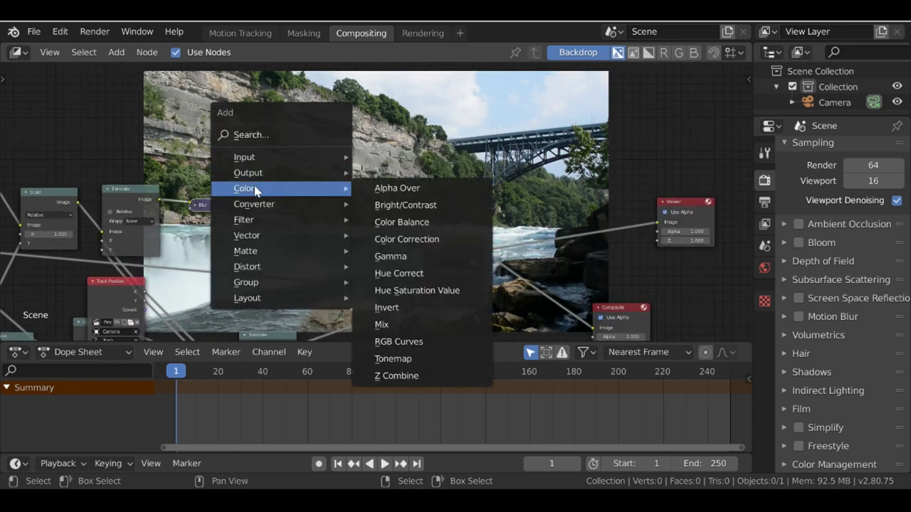
pyautogui.moveTo(243, 212)
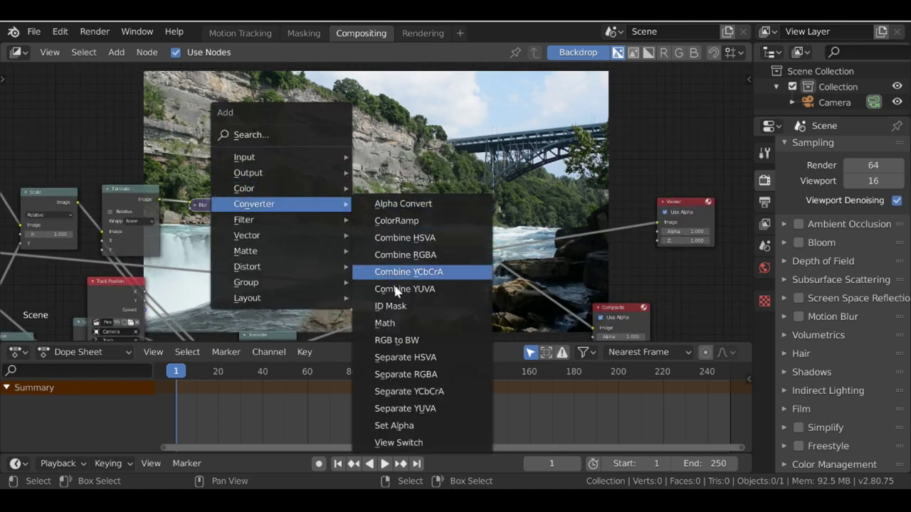
pyautogui.click(385, 323)
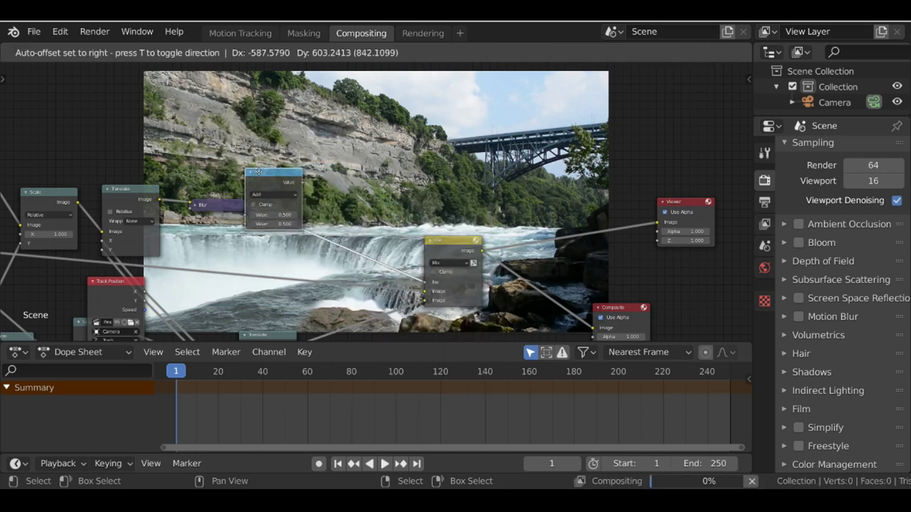
pyautogui.click(318, 195)
# Add a Mask input node above the Blur node and assign the Rock mask to it.
pyautogui.hotkey('shift', 'a')
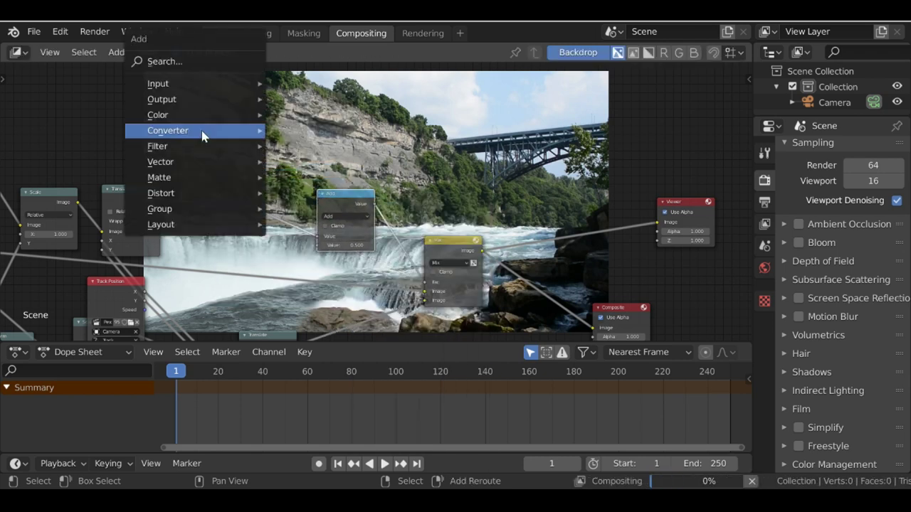
pyautogui.moveTo(155, 84)
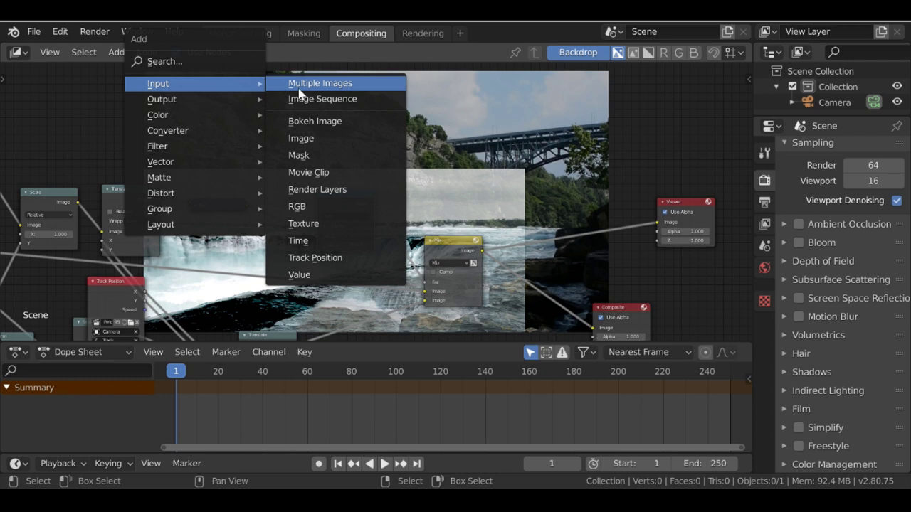
pyautogui.click(325, 155)
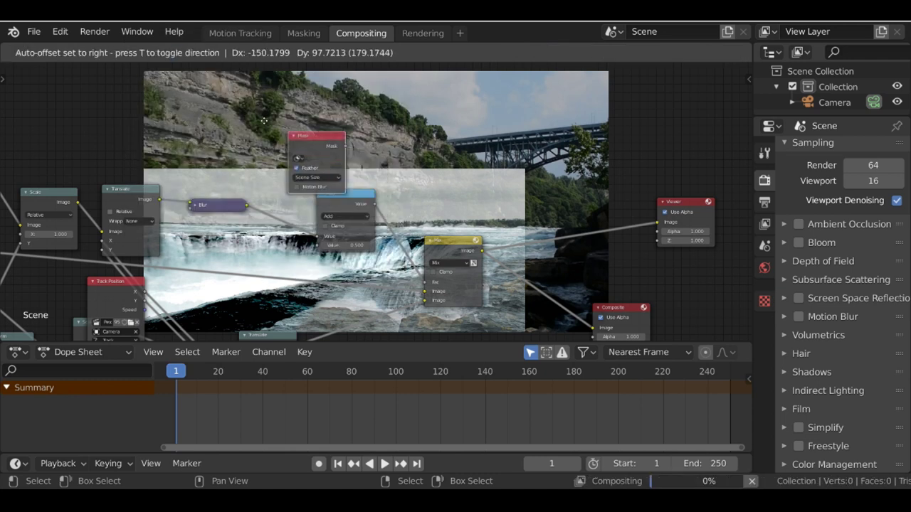
pyautogui.click(222, 107)
pyautogui.scroll(2, 314, 126)
pyautogui.moveTo(313, 126); pyautogui.dragTo(285, 155, button='middle')
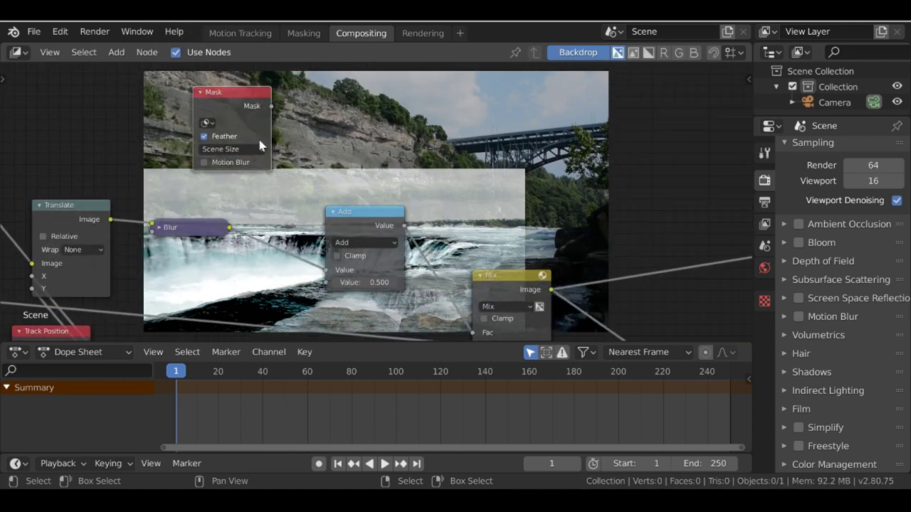
pyautogui.click(207, 122)
pyautogui.click(225, 153)
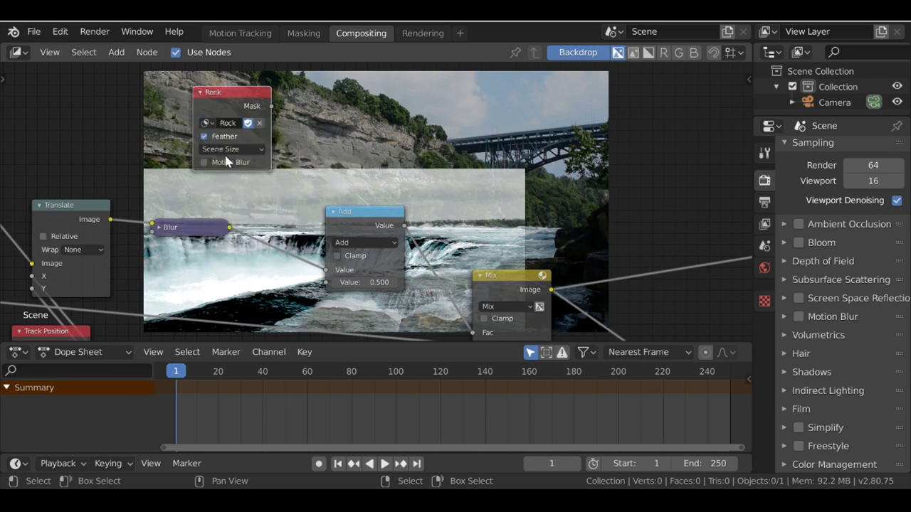
# Connect the Rock mask to the Math node's second Value input and set the operation to Subtract.
pyautogui.moveTo(271, 106); pyautogui.dragTo(326, 284)
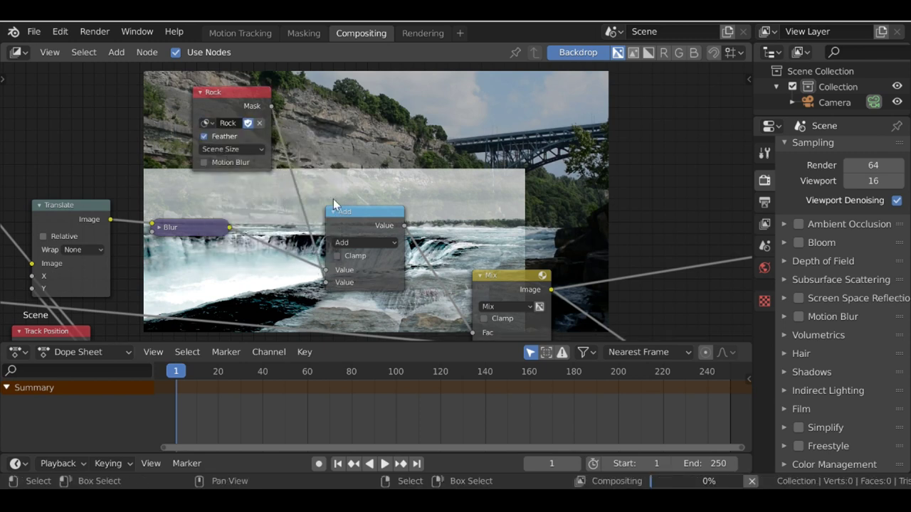
pyautogui.click(352, 242)
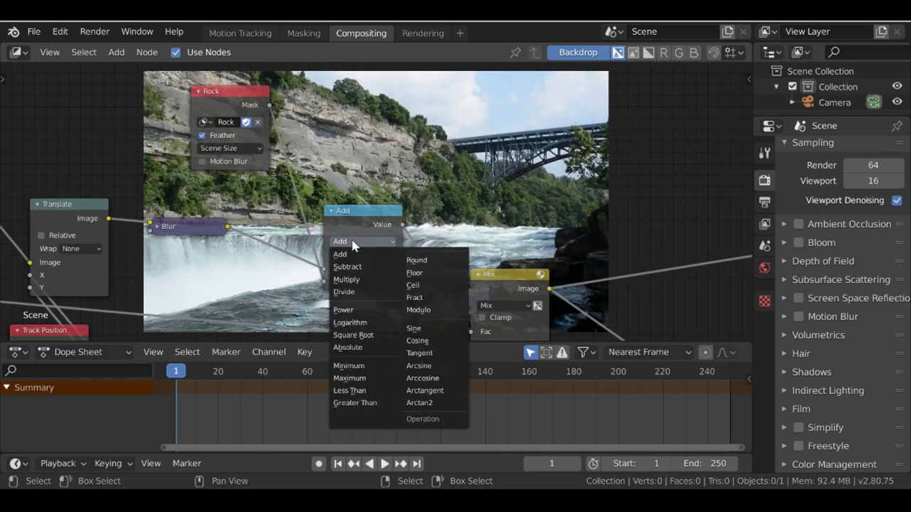
pyautogui.click(355, 263)
# Enable Clamp on the Subtract node.
pyautogui.moveTo(348, 297); pyautogui.dragTo(322, 267, button='middle')
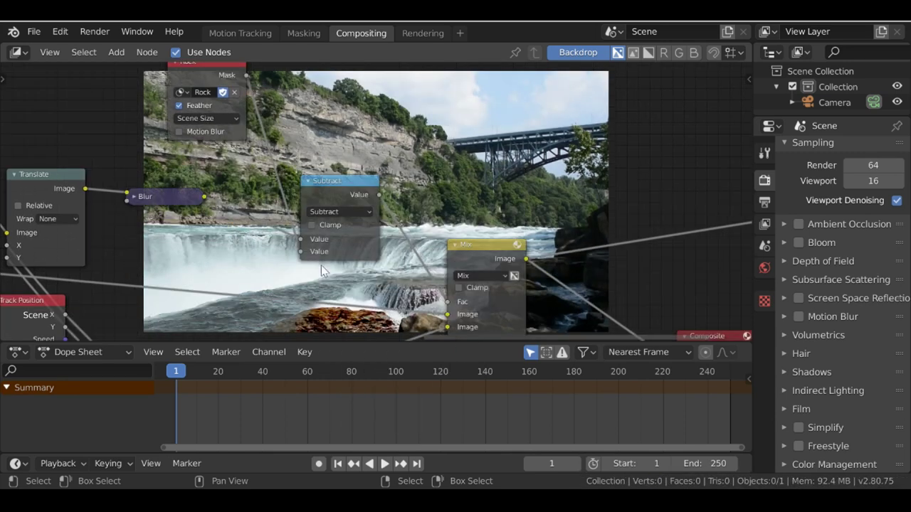
pyautogui.moveTo(318, 327); pyautogui.dragTo(323, 299, button='middle')
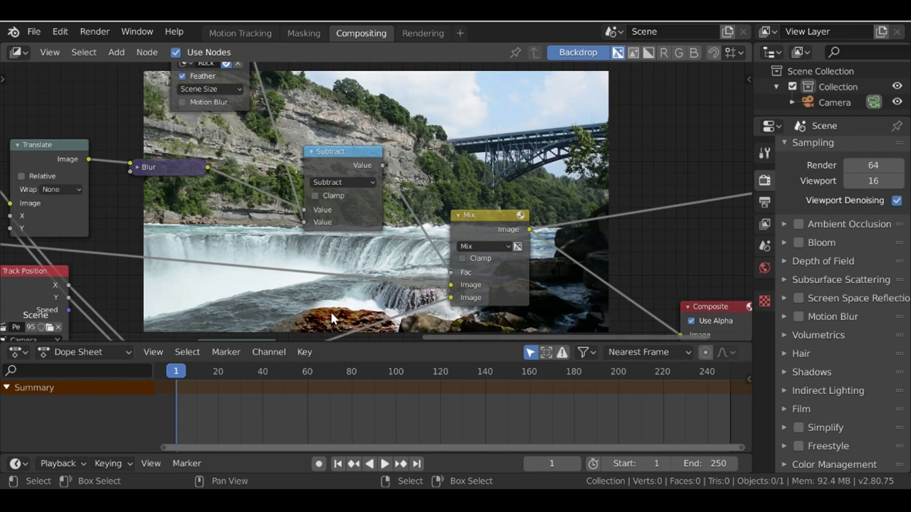
pyautogui.scroll(1, 333, 321)
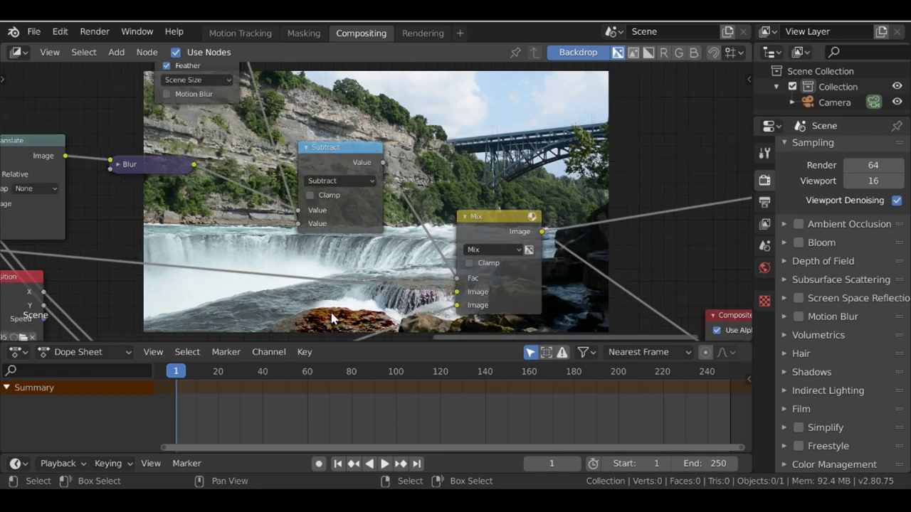
pyautogui.click(310, 195)
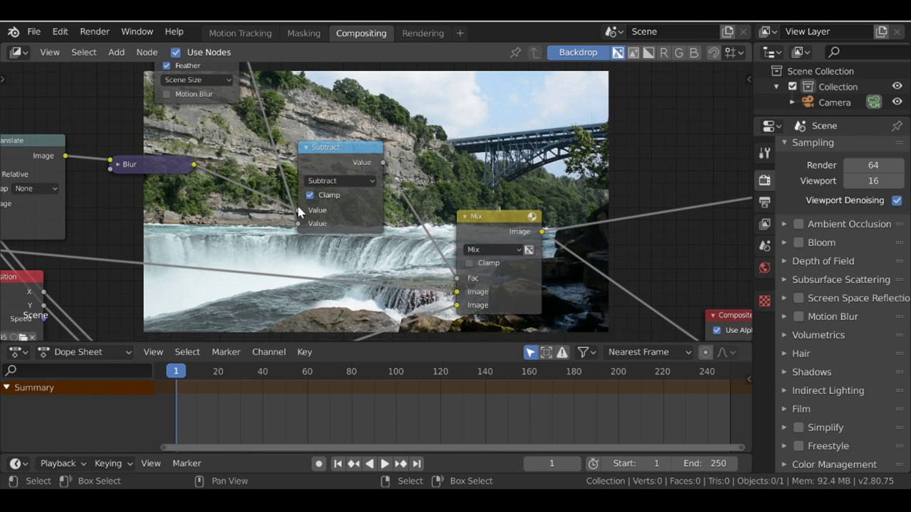
# Toggle muting of the Subtract node to compare the foreground rocks with and without the Rock mask.
pyautogui.scroll(-2, 347, 174)
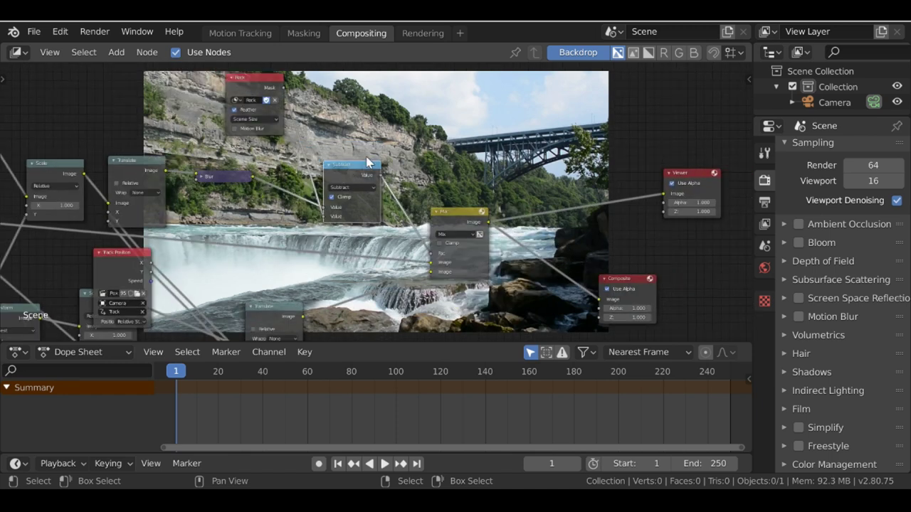
pyautogui.press('m')
pyautogui.moveTo(394, 201); pyautogui.dragTo(255, 113, button='middle')
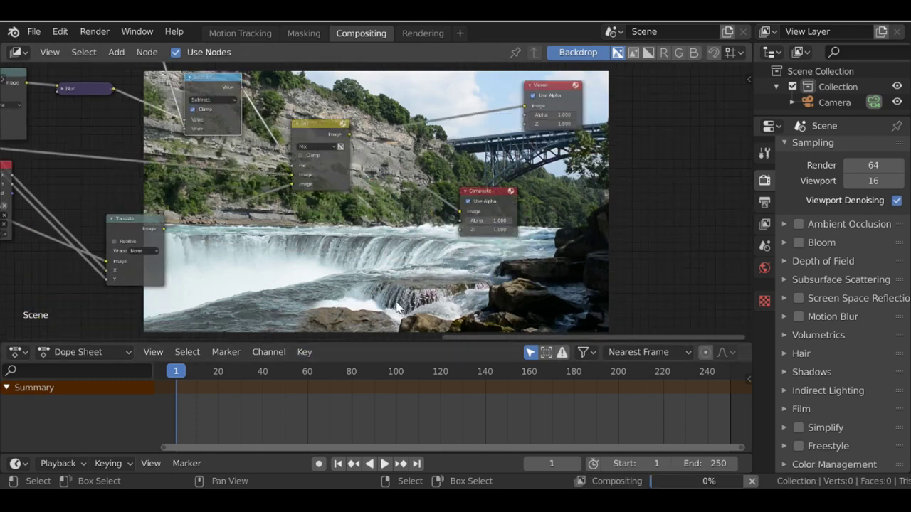
pyautogui.moveTo(398, 304); pyautogui.dragTo(404, 155, button='middle')
pyautogui.scroll(-2, 342, 240)
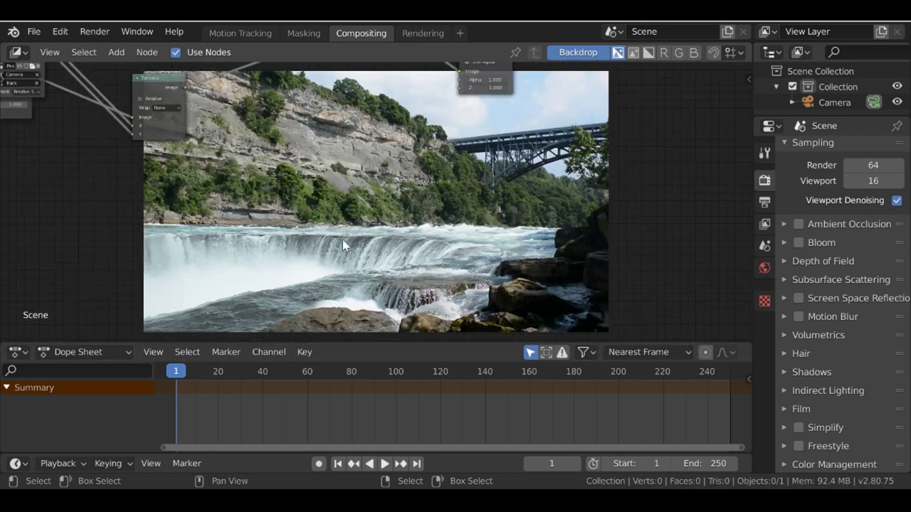
pyautogui.moveTo(341, 191); pyautogui.dragTo(256, 225, button='middle')
pyautogui.moveTo(362, 164); pyautogui.dragTo(454, 224, button='middle')
pyautogui.moveTo(285, 177); pyautogui.dragTo(330, 250, button='middle')
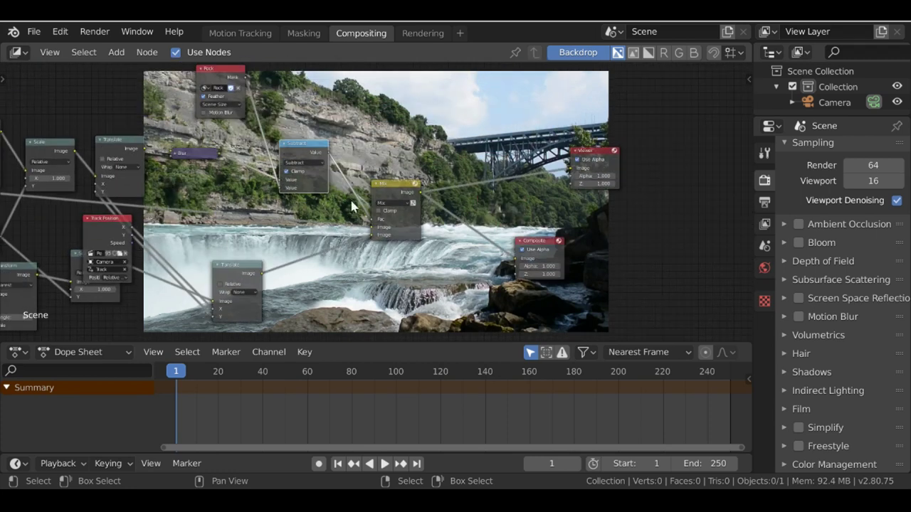
# Reposition the Mix, WaterMask and Rock mask nodes to separate the inputs from the processing nodes.
pyautogui.moveTo(385, 188); pyautogui.dragTo(395, 191)
pyautogui.scroll(-1, 351, 196)
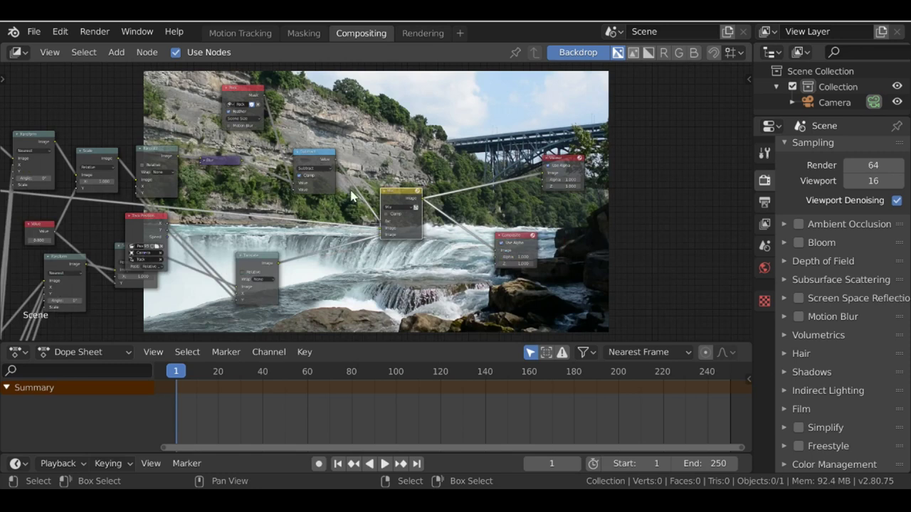
pyautogui.scroll(3, 203, 162)
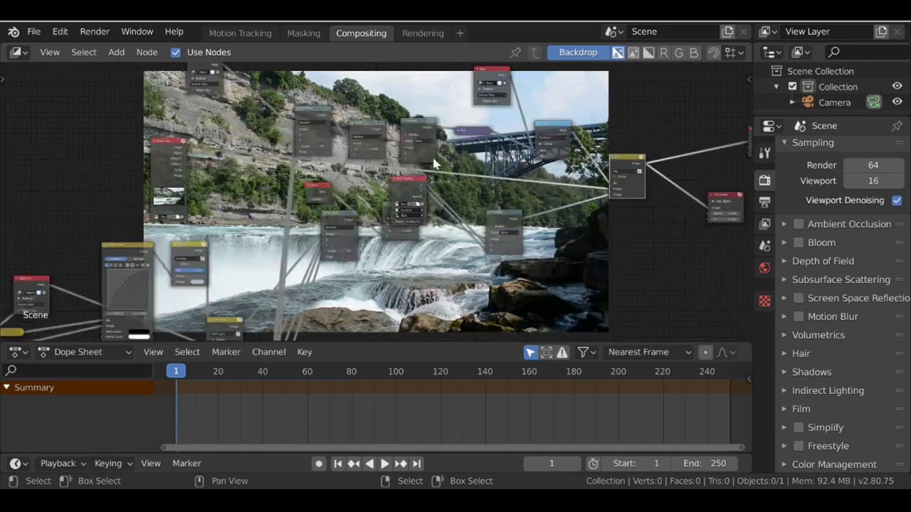
pyautogui.moveTo(129, 154); pyautogui.dragTo(125, 169)
pyautogui.moveTo(227, 68); pyautogui.dragTo(217, 142, button='middle')
pyautogui.moveTo(222, 131); pyautogui.dragTo(187, 97)
pyautogui.moveTo(516, 140); pyautogui.dragTo(452, 86)
pyautogui.moveTo(554, 210); pyautogui.dragTo(448, 209, button='middle')
# Group all nodes except the two Movie Clip, WaterMask, Rock, Viewer and Composite nodes.
pyautogui.press('a')
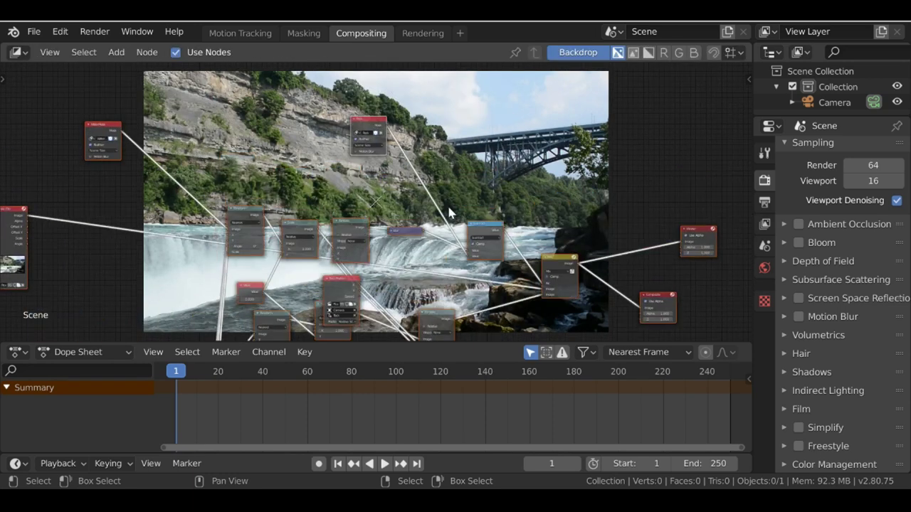
pyautogui.scroll(1, 448, 209)
pyautogui.press('b')
pyautogui.moveTo(317, 90); pyautogui.dragTo(403, 163)
pyautogui.press('b')
pyautogui.keyDown('shift'); pyautogui.moveTo(41, 109); pyautogui.dragTo(129, 169); pyautogui.keyUp('shift')
pyautogui.moveTo(501, 174); pyautogui.dragTo(376, 154, button='middle')
pyautogui.press('b')
pyautogui.keyDown('shift'); pyautogui.moveTo(540, 191); pyautogui.dragTo(620, 354); pyautogui.keyUp('shift')
pyautogui.scroll(-3, 275, 157)
pyautogui.moveTo(275, 156); pyautogui.dragTo(388, 168, button='middle')
pyautogui.scroll(3, 446, 203)
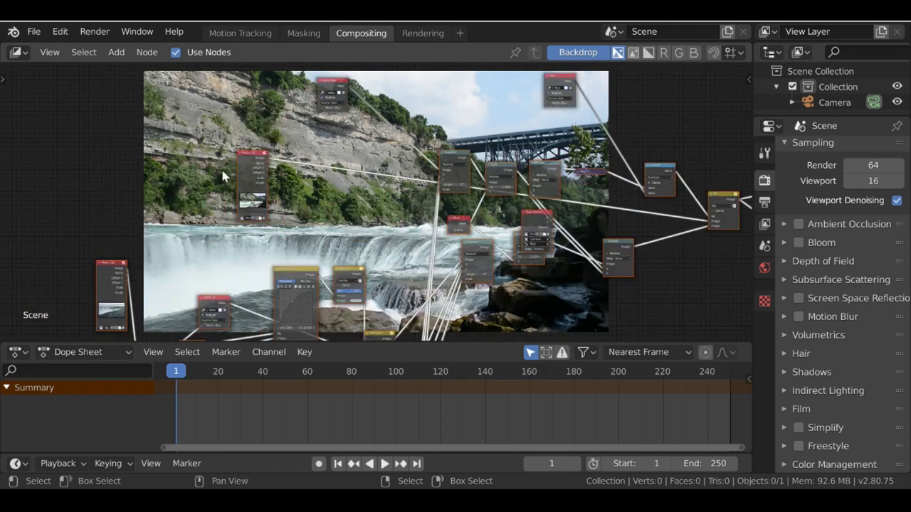
pyautogui.press('ctrl')
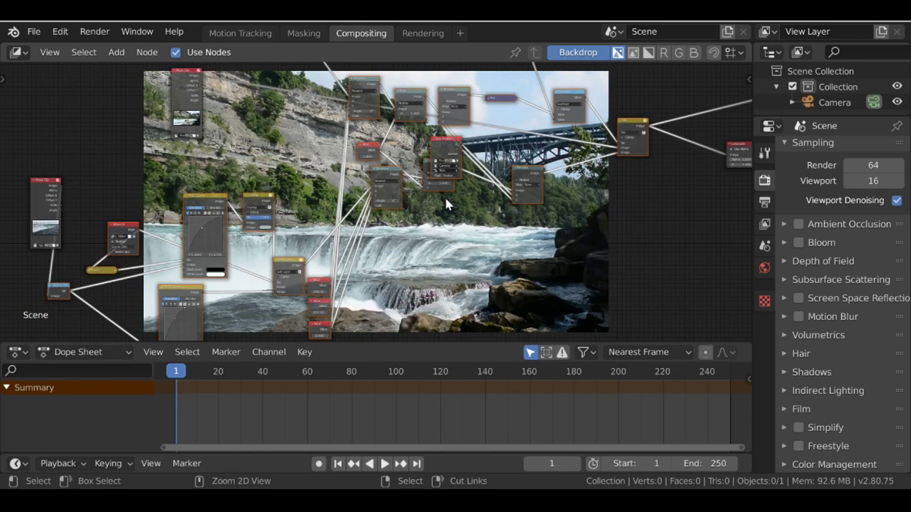
pyautogui.hotkey('ctrl', 'g')
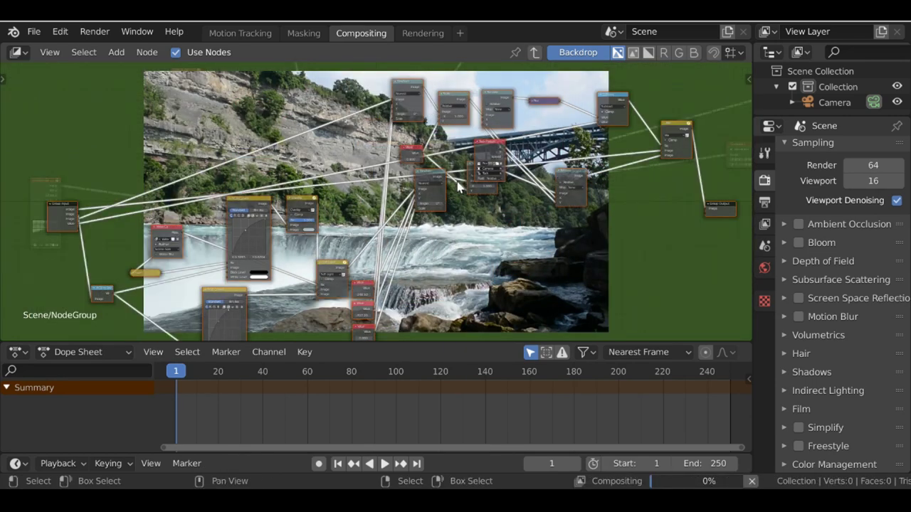
# Shift all nodes inside the new group together and show the node editor's sidebar.
pyautogui.scroll(-2, 242, 212)
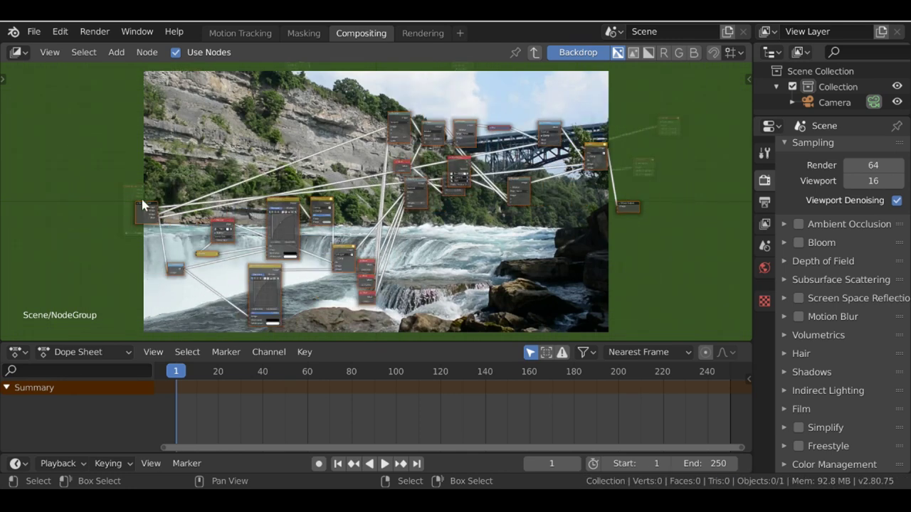
pyautogui.press('g')
pyautogui.click(267, 198)
pyautogui.moveTo(172, 194); pyautogui.dragTo(122, 180)
pyautogui.click(122, 180)
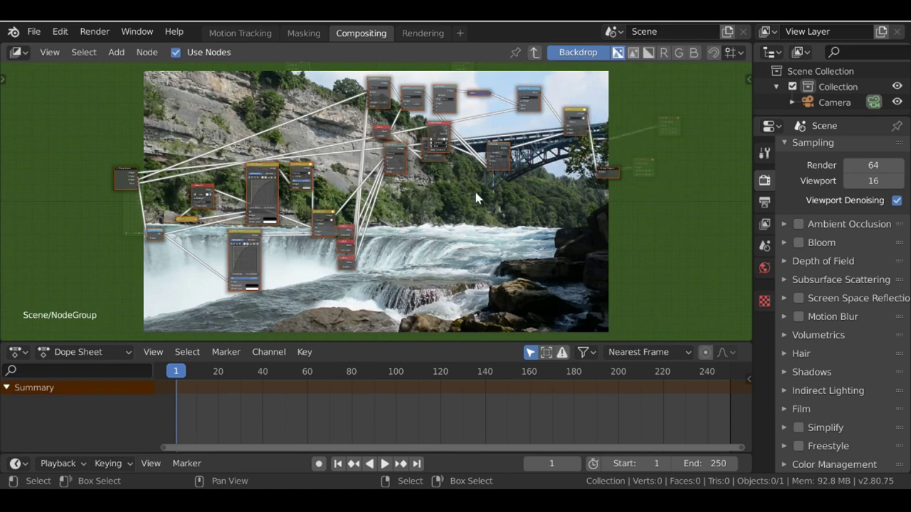
pyautogui.press('n')
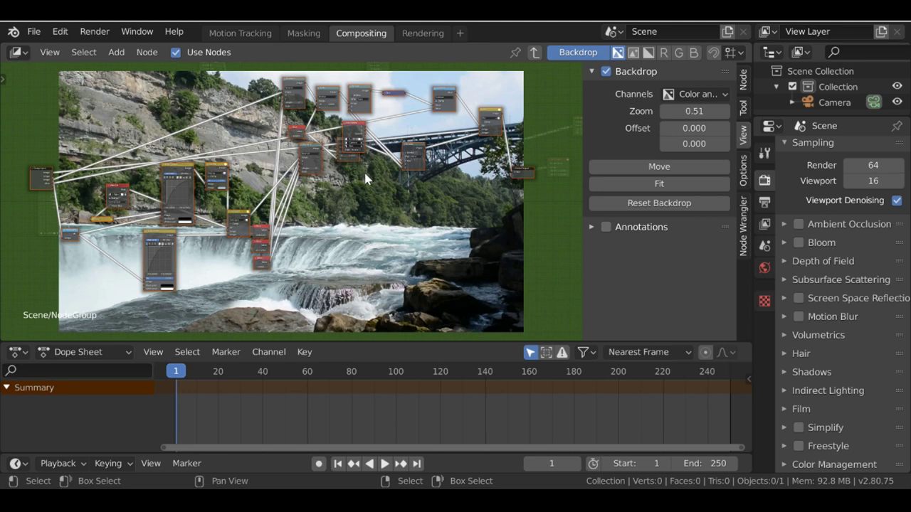
pyautogui.scroll(1, 365, 173)
pyautogui.moveTo(313, 173); pyautogui.dragTo(293, 189, button='middle')
# Leave the group and move the NodeGroup node up between the Movie Clip and output nodes.
pyautogui.press('Tab')
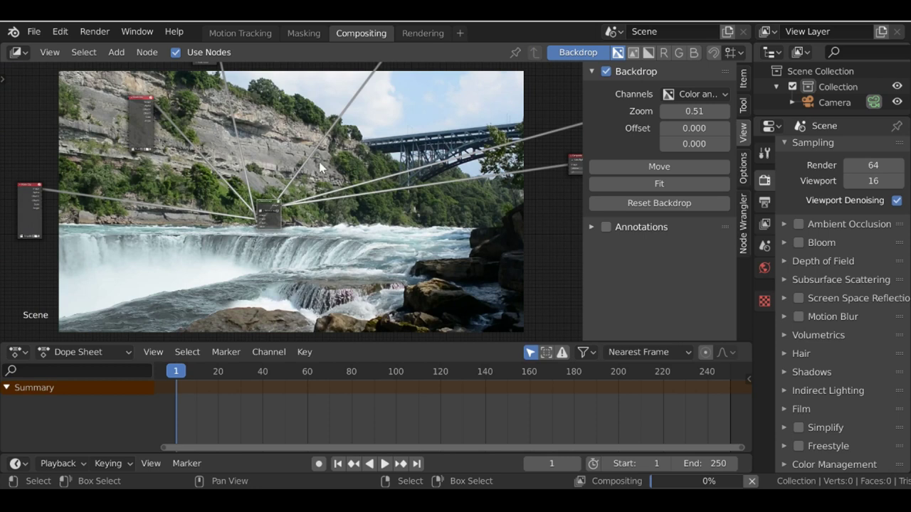
pyautogui.moveTo(270, 206); pyautogui.dragTo(346, 126)
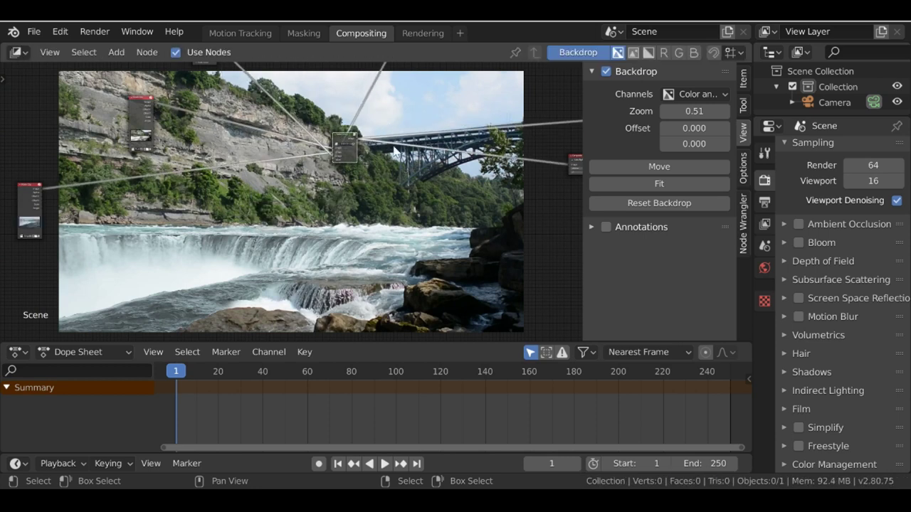
pyautogui.scroll(8, 369, 128)
pyautogui.moveTo(337, 155); pyautogui.dragTo(254, 210, button='middle')
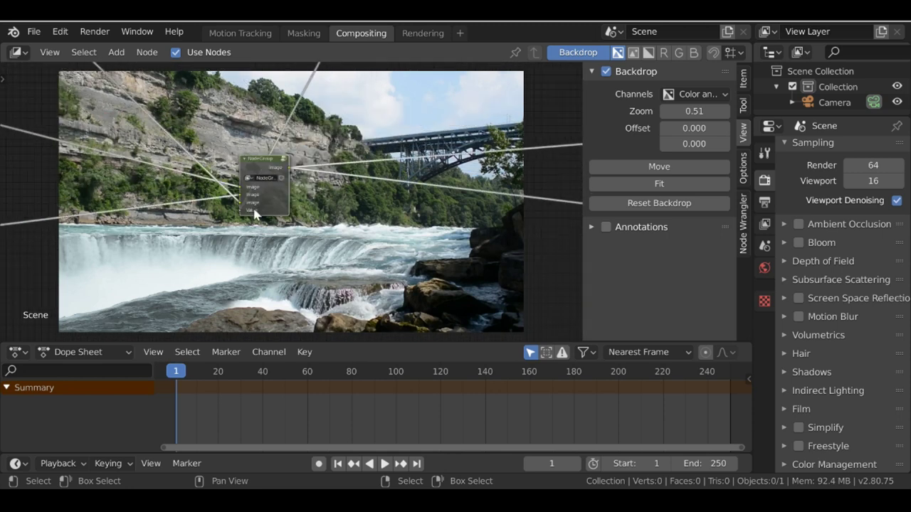
pyautogui.scroll(2, 255, 213)
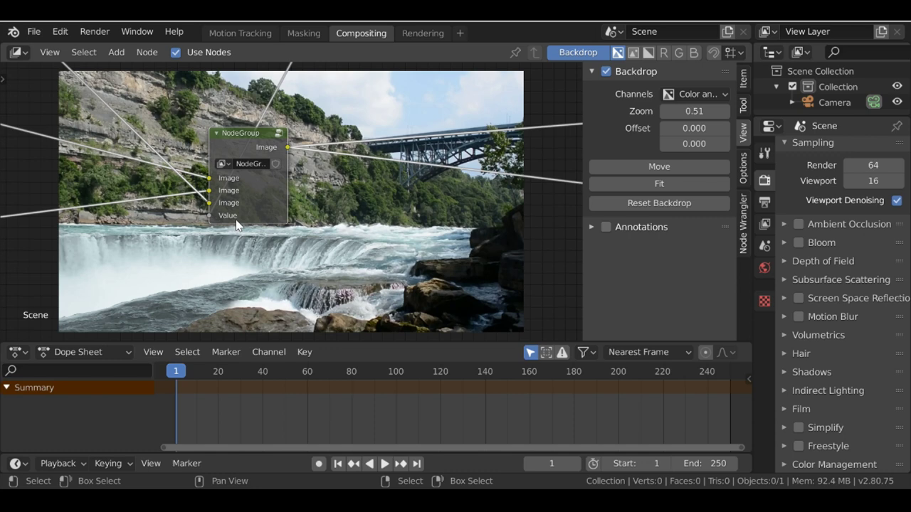
# Open the NodeGroup for editing again and reposition its selected nodes together with the Group Input node.
pyautogui.press('Tab')
pyautogui.scroll(2, 237, 188)
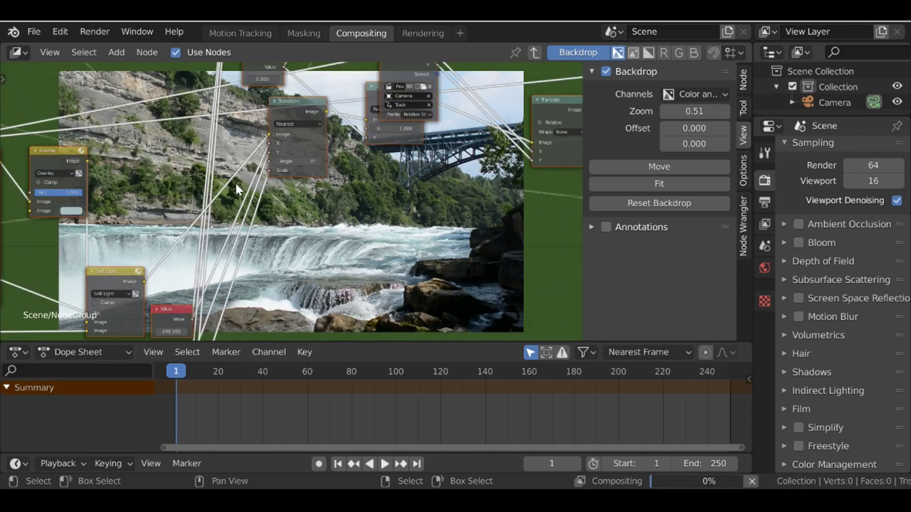
pyautogui.scroll(-8, 236, 189)
pyautogui.moveTo(236, 189); pyautogui.dragTo(413, 157, button='middle')
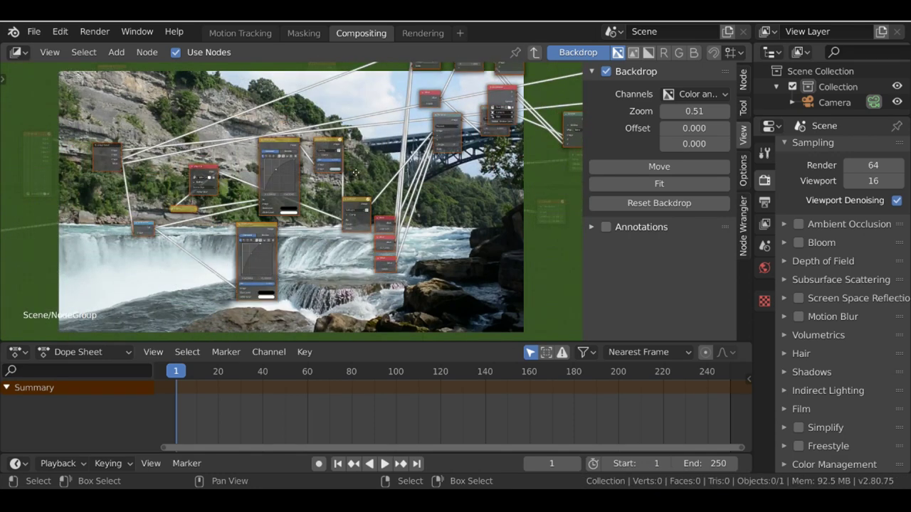
pyautogui.moveTo(190, 176); pyautogui.dragTo(353, 174, button='middle')
pyautogui.scroll(2, 353, 175)
pyautogui.scroll(3, 353, 173)
pyautogui.press('g')
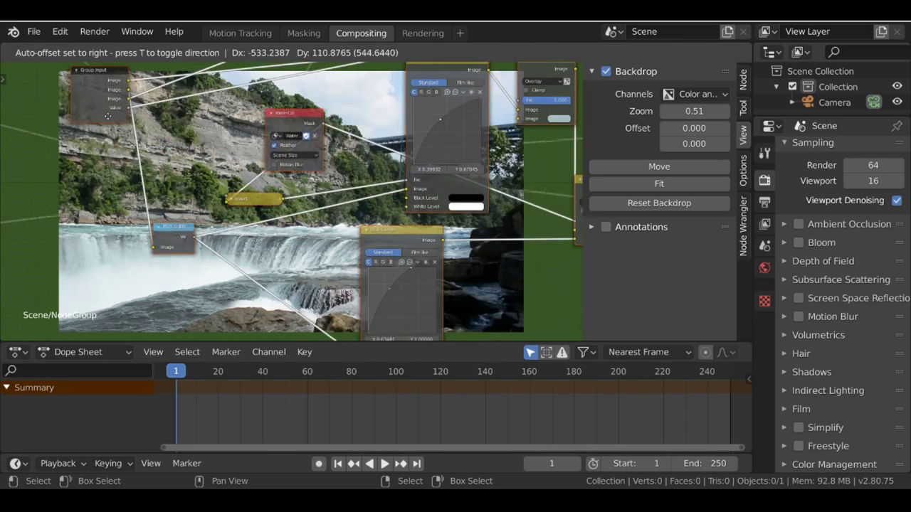
pyautogui.click(120, 127)
pyautogui.moveTo(122, 128); pyautogui.dragTo(106, 131)
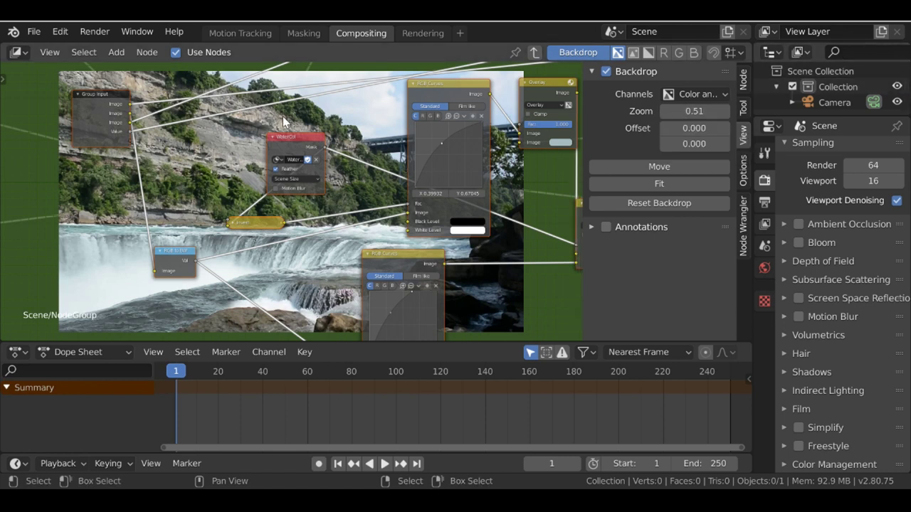
# Leave the node group and nudge the NodeGroup node upward in the main node tree.
pyautogui.press('Tab')
pyautogui.moveTo(277, 176); pyautogui.dragTo(267, 152)
pyautogui.click(228, 155)
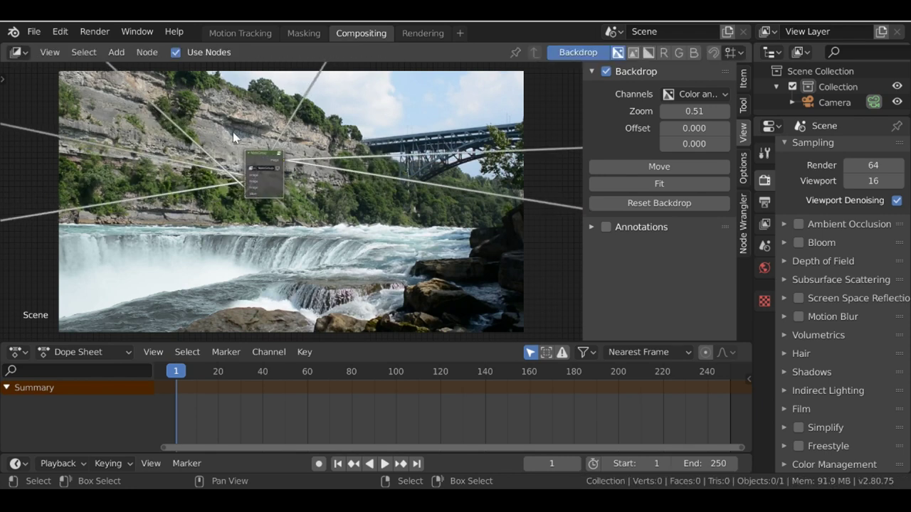
pyautogui.scroll(-4, 233, 132)
pyautogui.moveTo(300, 140); pyautogui.dragTo(203, 133, button='middle')
pyautogui.scroll(3, 283, 149)
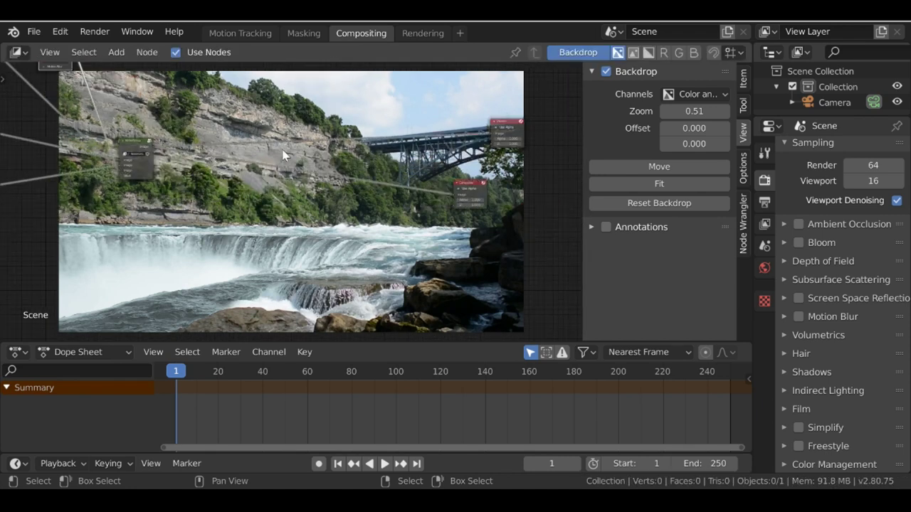
pyautogui.moveTo(446, 234); pyautogui.dragTo(438, 178, button='middle')
pyautogui.moveTo(288, 178); pyautogui.dragTo(314, 193, button='middle')
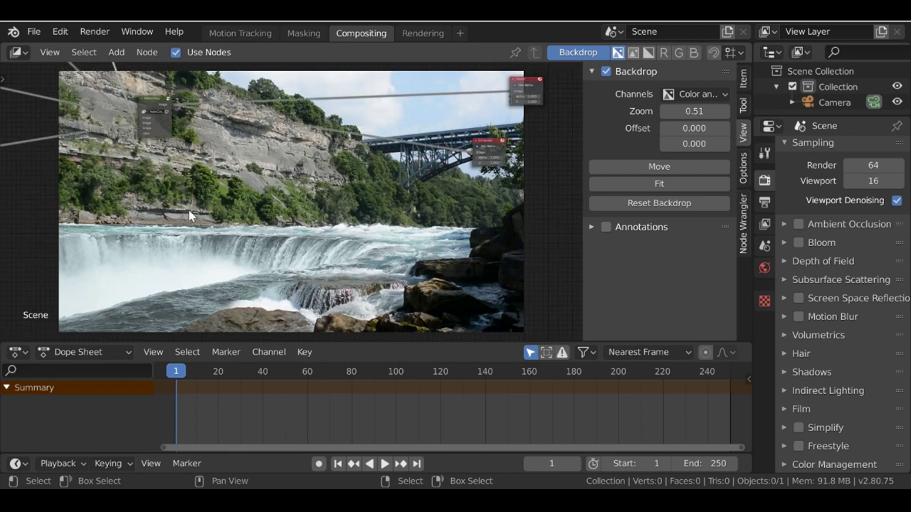
pyautogui.hotkey('shift', 'a')
pyautogui.moveTo(223, 334)
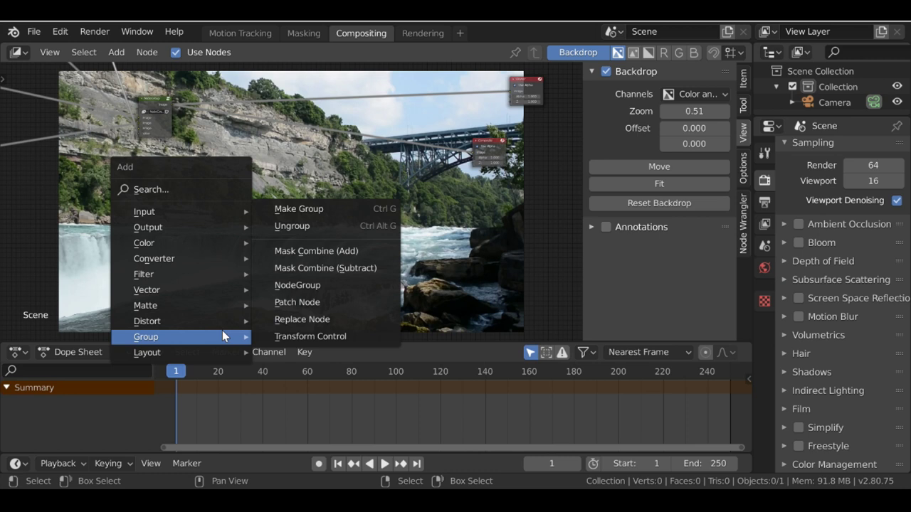
pyautogui.click(303, 319)
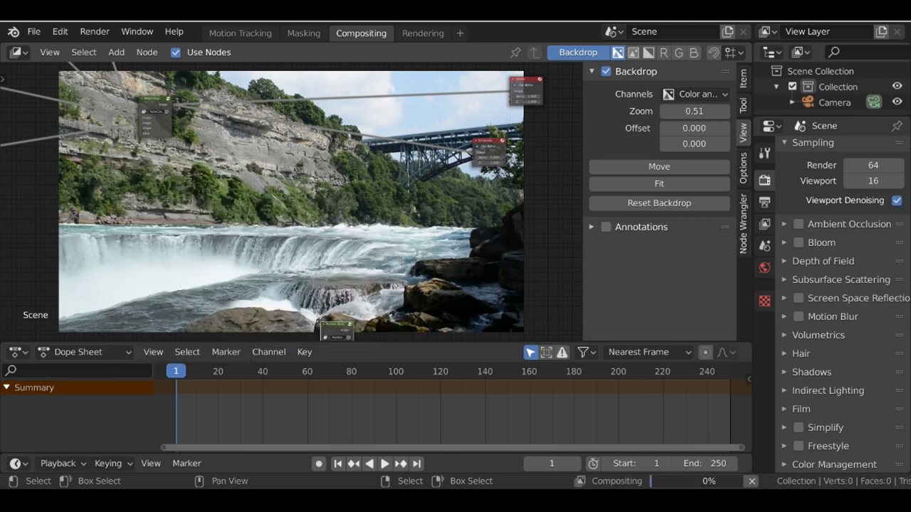
pyautogui.click(331, 128)
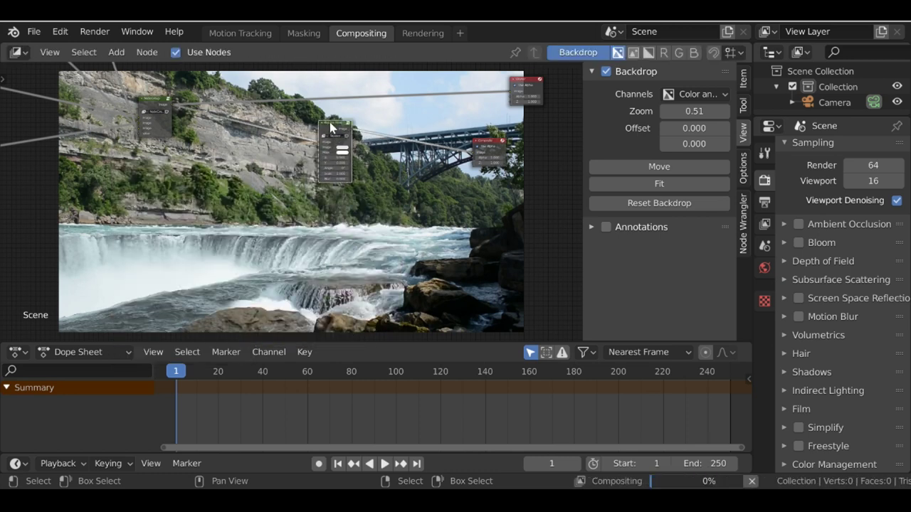
pyautogui.scroll(1, 330, 122)
pyautogui.moveTo(257, 222); pyautogui.dragTo(202, 292, button='middle')
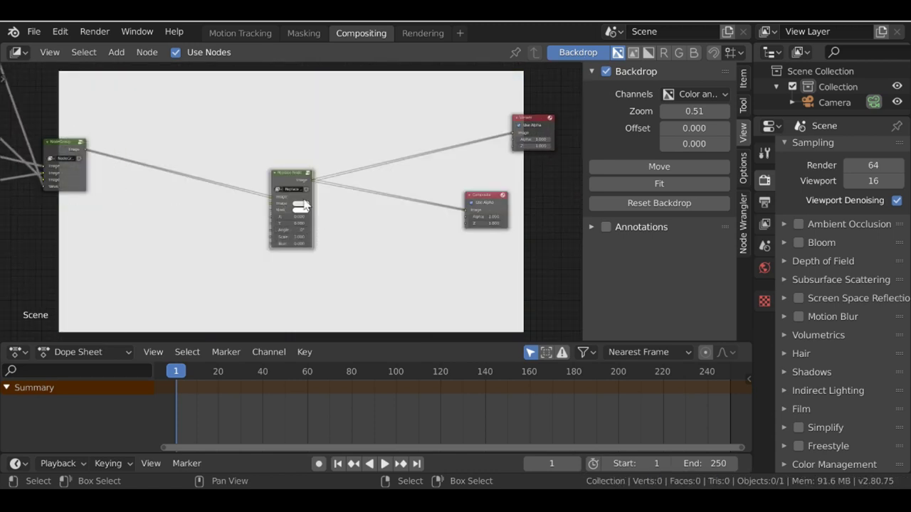
pyautogui.moveTo(300, 180); pyautogui.dragTo(282, 146)
pyautogui.hotkey('ctrl', 'x')
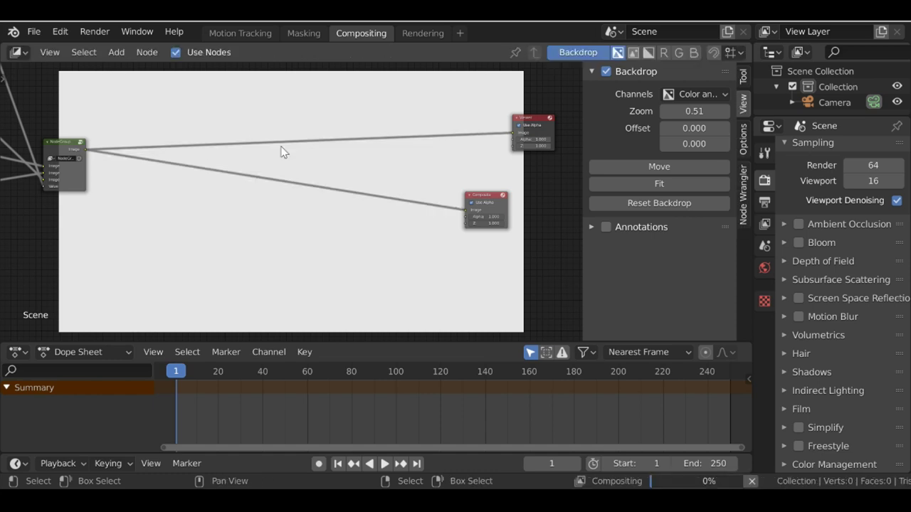
# Add a Mix colour node on the links between the NodeGroup node and the Viewer and Composite outputs.
pyautogui.scroll(1, 203, 211)
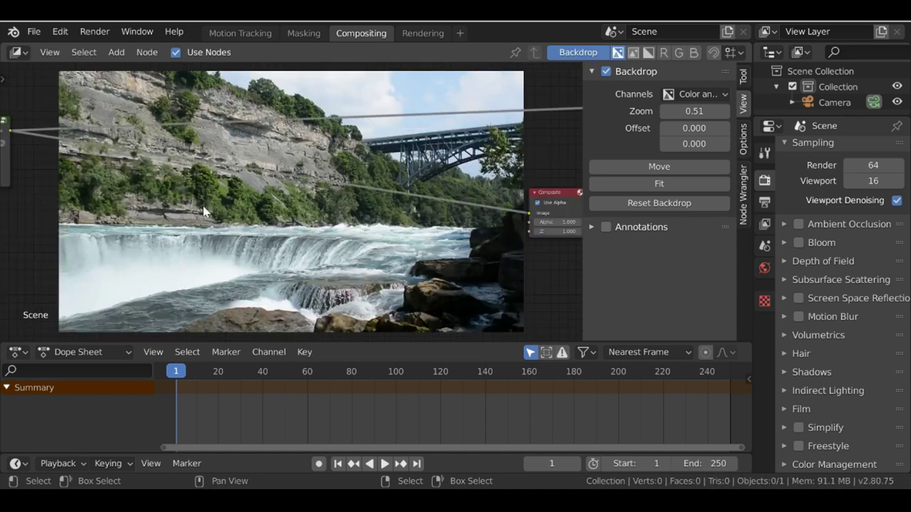
pyautogui.hotkey('shift', 'a')
pyautogui.moveTo(147, 116)
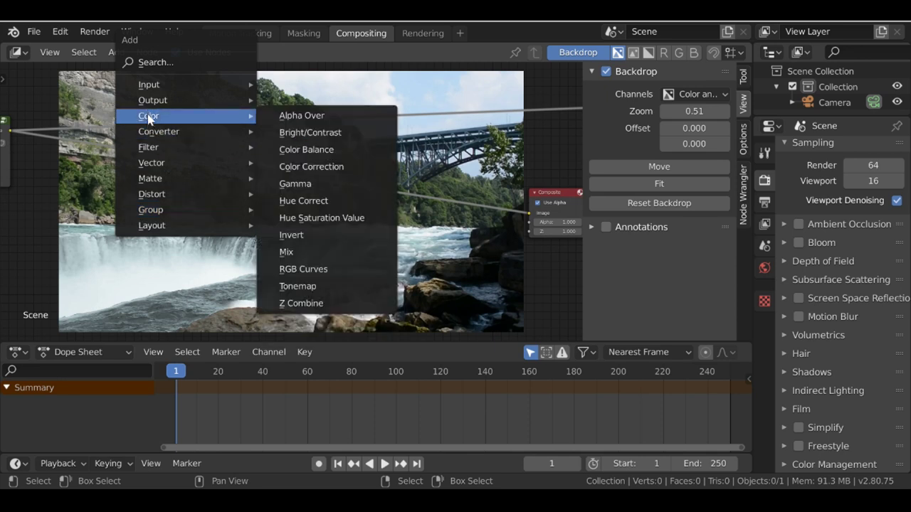
pyautogui.click(305, 253)
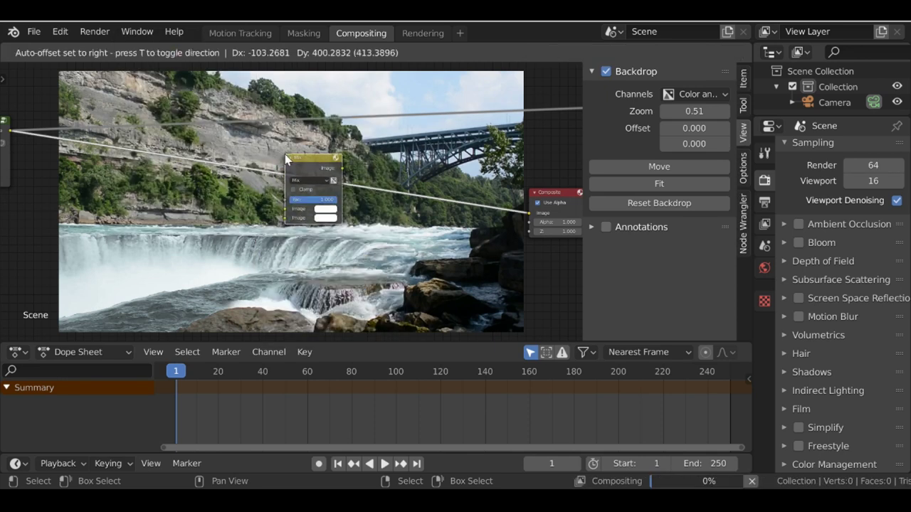
pyautogui.click(314, 162)
pyautogui.moveTo(314, 162); pyautogui.dragTo(285, 138)
pyautogui.moveTo(257, 166); pyautogui.dragTo(320, 176, button='middle')
# Add a Mask input node above the NodeGroup link and assign the Trees mask to it.
pyautogui.hotkey('shift', 'a')
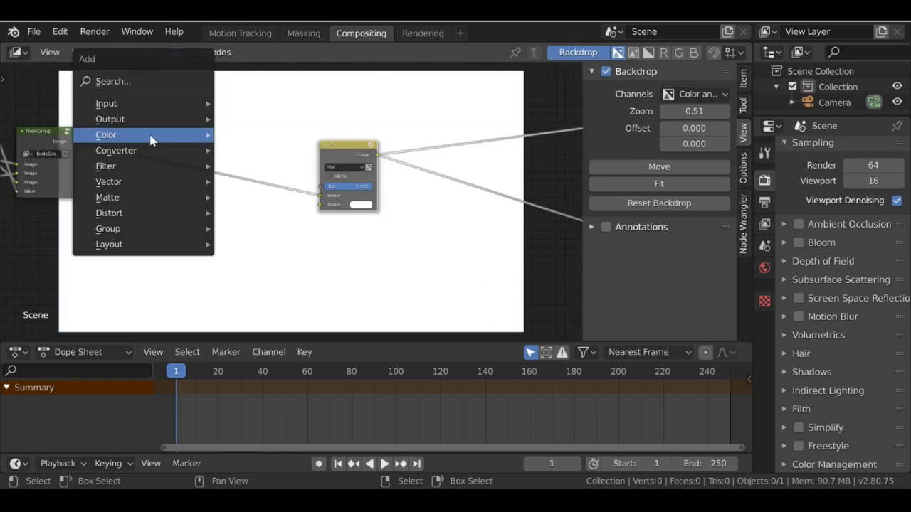
pyautogui.moveTo(108, 106)
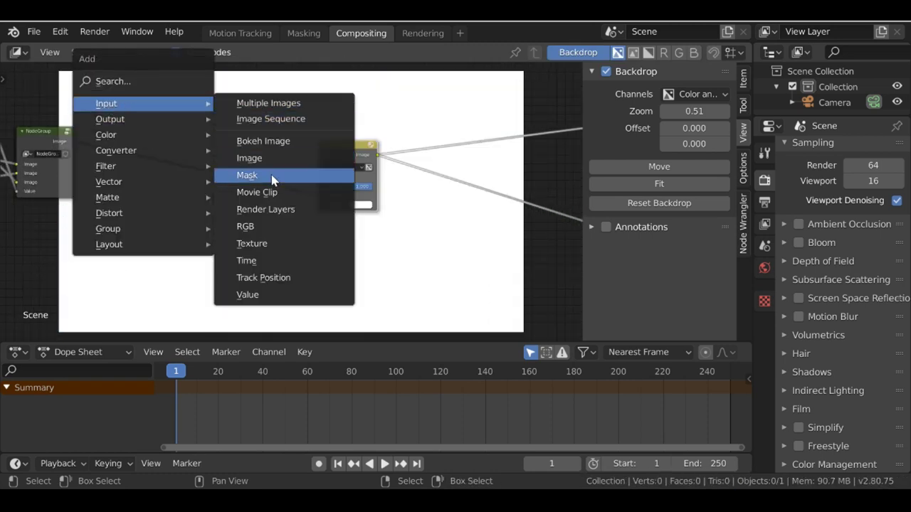
pyautogui.click(244, 177)
pyautogui.click(162, 93)
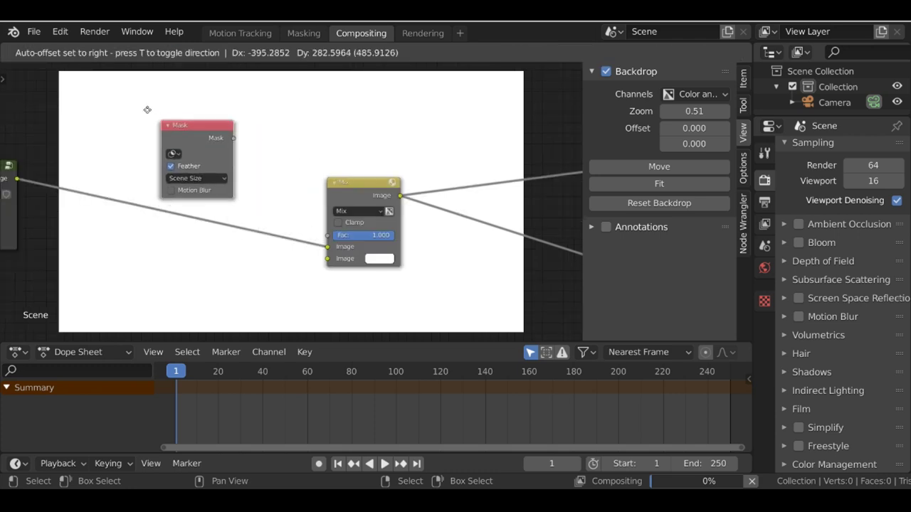
pyautogui.click(134, 103)
pyautogui.scroll(2, 188, 114)
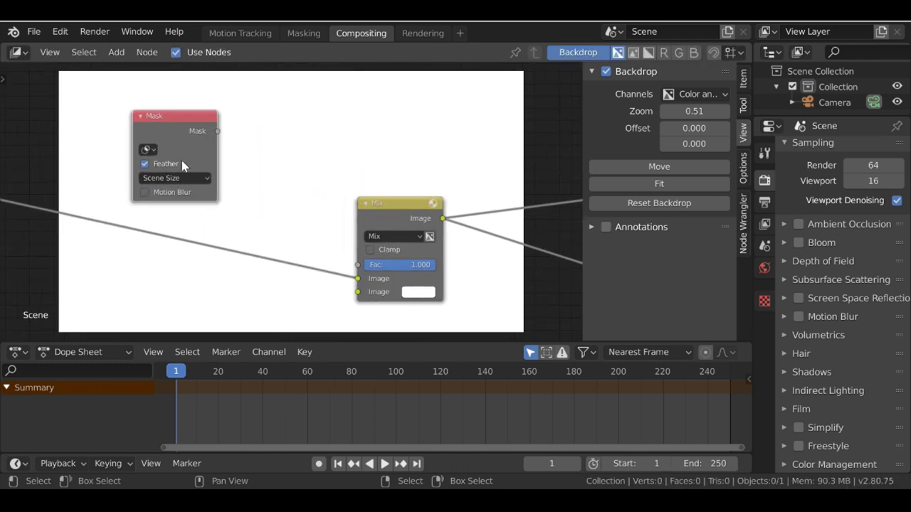
pyautogui.click(135, 144)
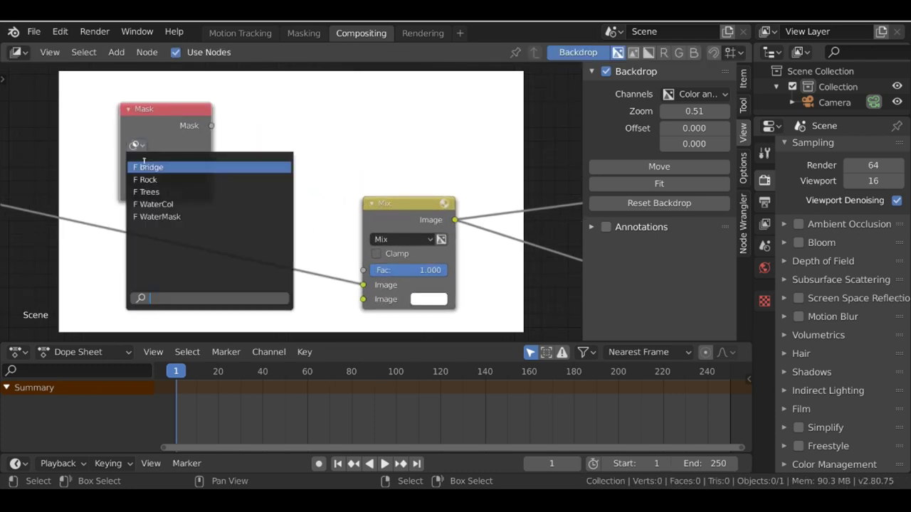
pyautogui.click(151, 189)
# Connect the Trees node's Mask output to the Mix node's Fac input and check the masked area in the backdrop.
pyautogui.moveTo(212, 126); pyautogui.dragTo(365, 277)
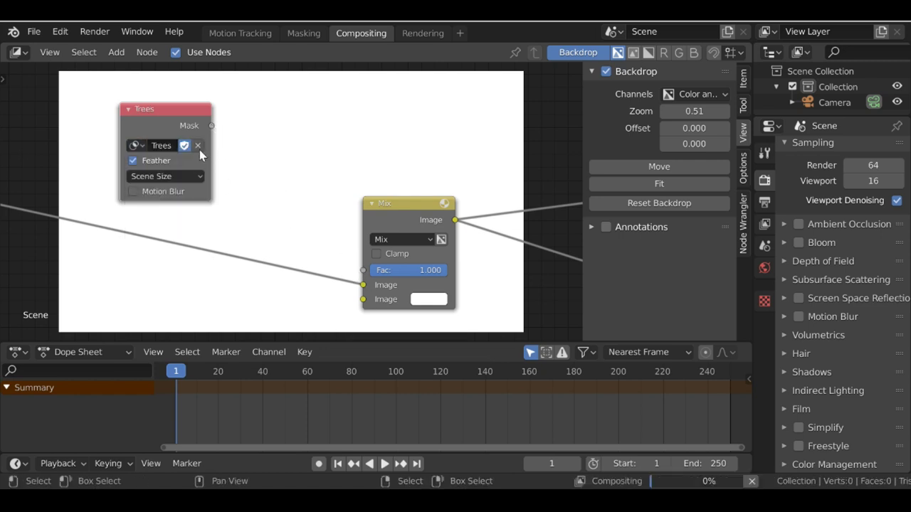
pyautogui.moveTo(212, 126); pyautogui.dragTo(363, 270)
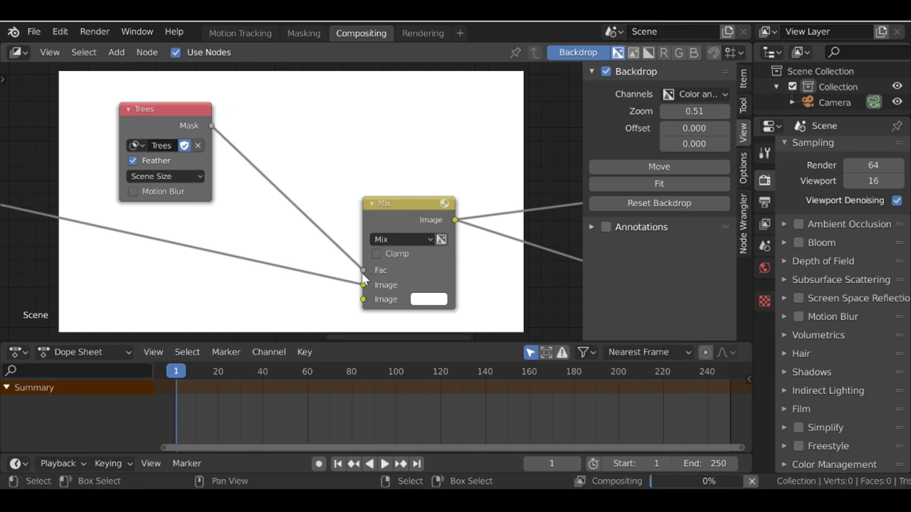
pyautogui.moveTo(279, 257); pyautogui.dragTo(225, 85, button='middle')
pyautogui.moveTo(453, 211); pyautogui.dragTo(453, 157, button='middle')
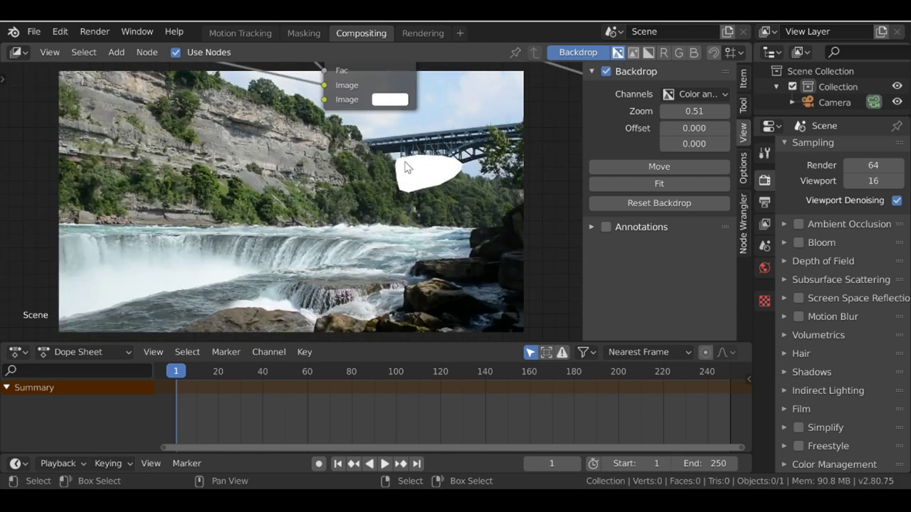
# Connect the NodeGroup's Image output to the second Image input of the Mix node.
pyautogui.scroll(-4, 268, 158)
pyautogui.moveTo(267, 158); pyautogui.dragTo(297, 214, button='middle')
pyautogui.moveTo(30, 108); pyautogui.dragTo(69, 132)
pyautogui.scroll(1, 499, 166)
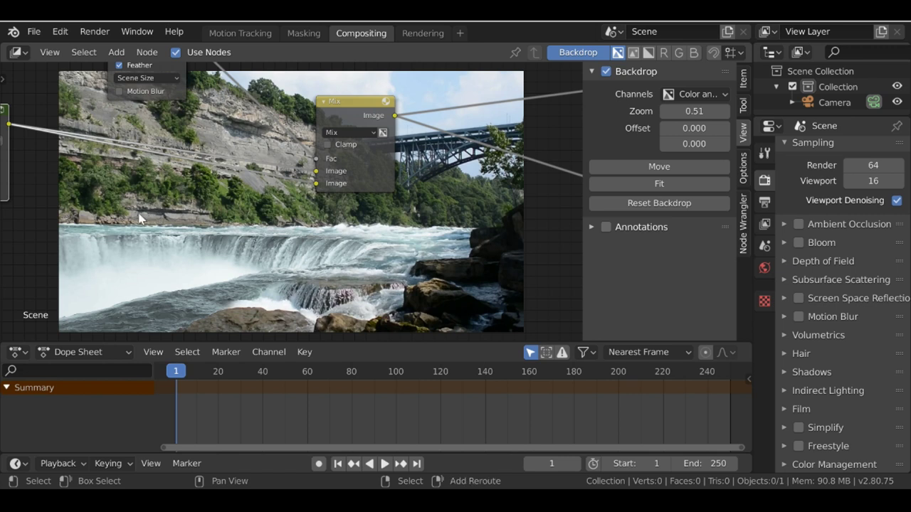
# Insert a Translate node on the link from the NodeGroup to the Mix node's second Image input.
pyautogui.hotkey('shift', 'a')
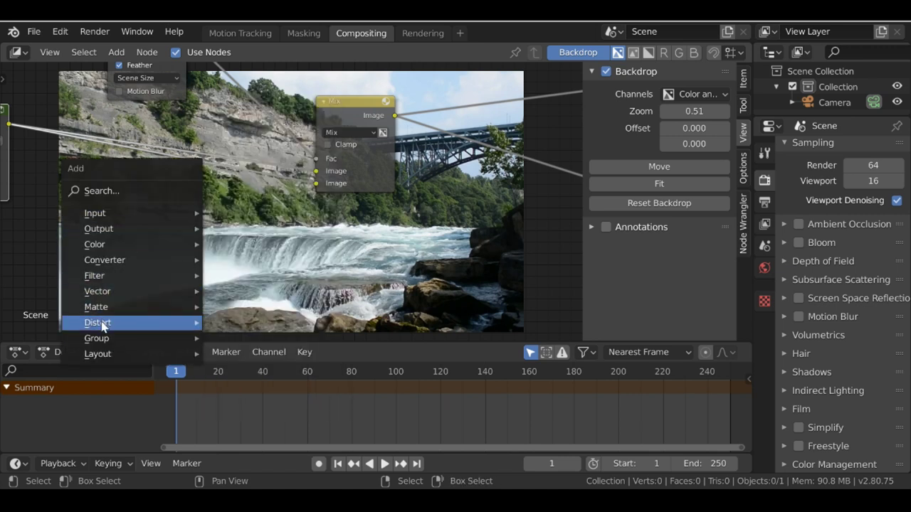
pyautogui.moveTo(102, 326)
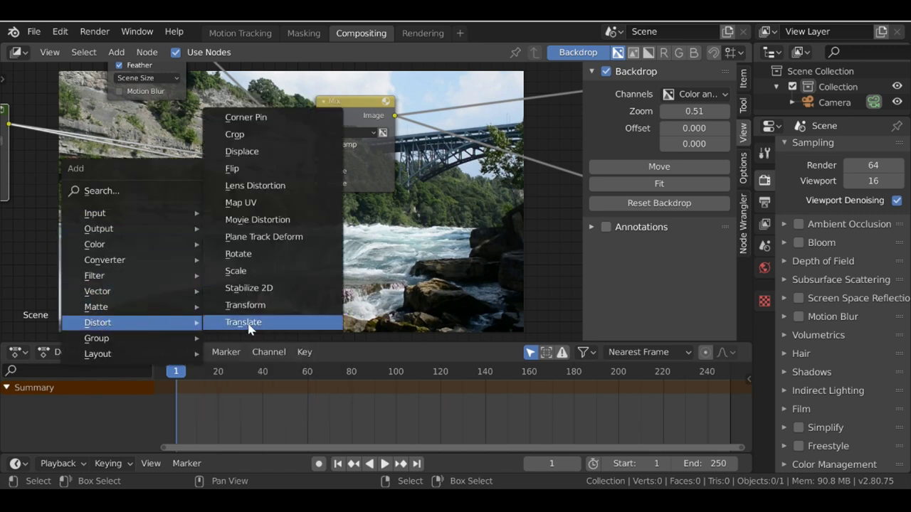
pyautogui.click(245, 323)
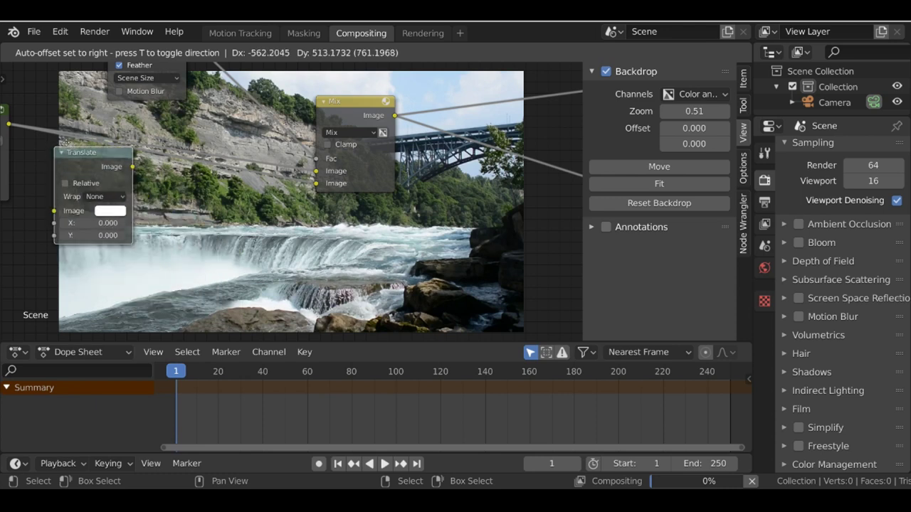
pyautogui.click(144, 123)
pyautogui.moveTo(217, 160); pyautogui.dragTo(249, 124, button='middle')
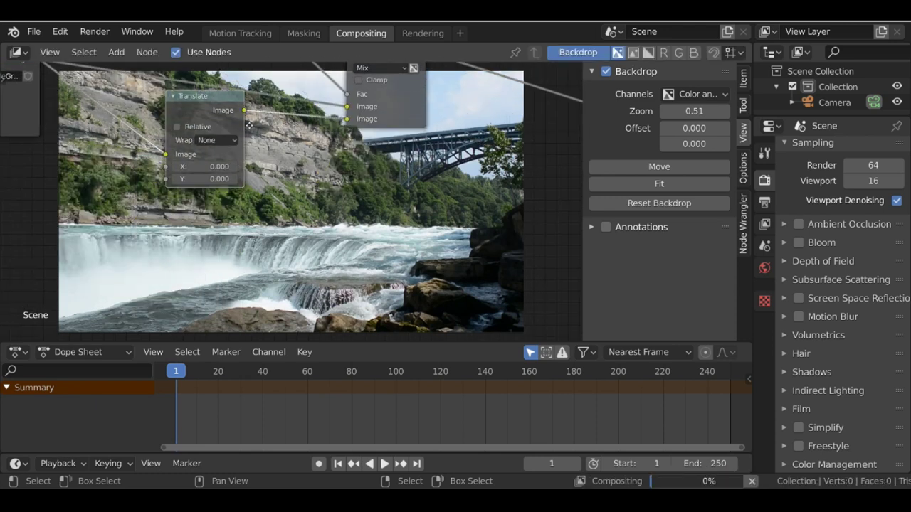
# Set the Translate node's offset to X -190.6 and Y 46.9, and move the node farther from the Mix node.
pyautogui.scroll(2, 249, 125)
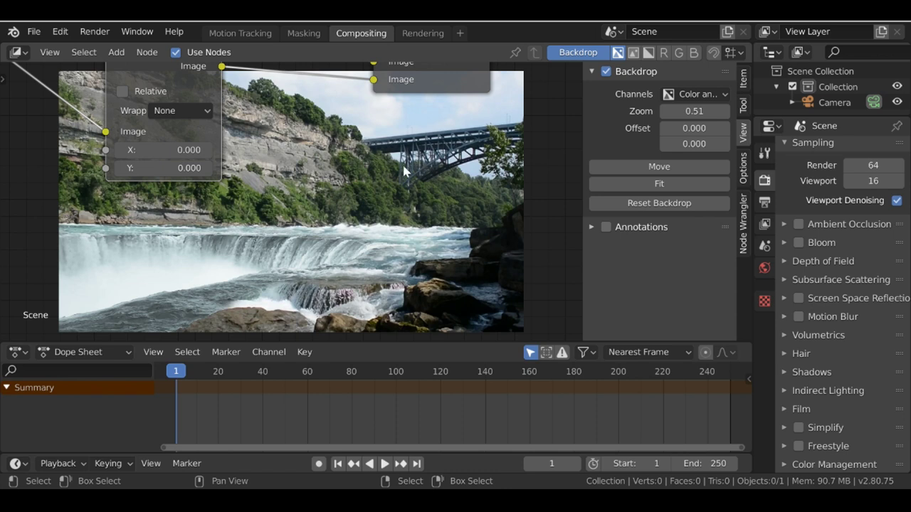
pyautogui.moveTo(193, 147); pyautogui.dragTo(439, 171)
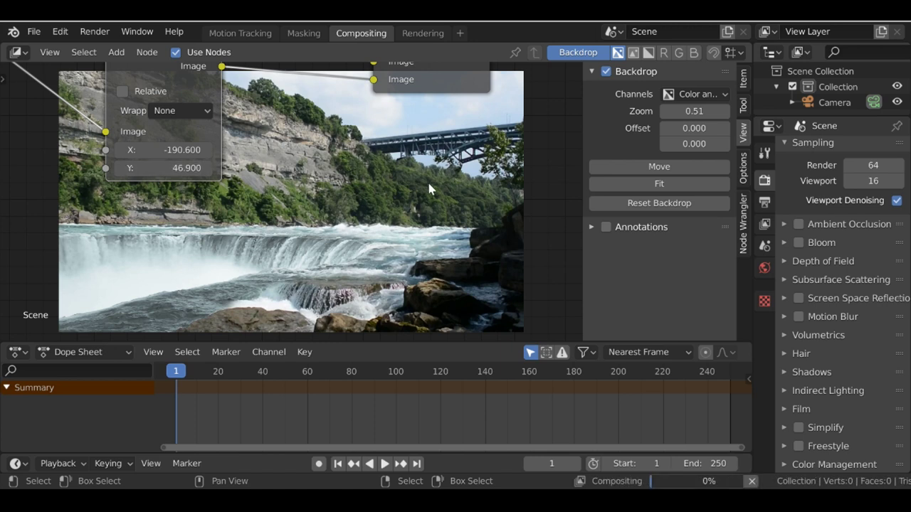
pyautogui.scroll(-2, 285, 143)
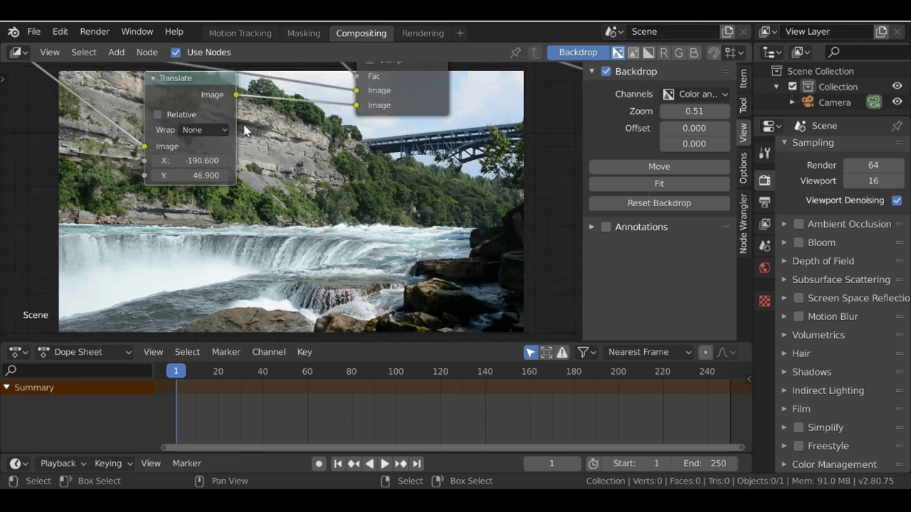
pyautogui.moveTo(187, 91); pyautogui.dragTo(155, 100)
pyautogui.moveTo(195, 142); pyautogui.dragTo(24, 179, button='middle')
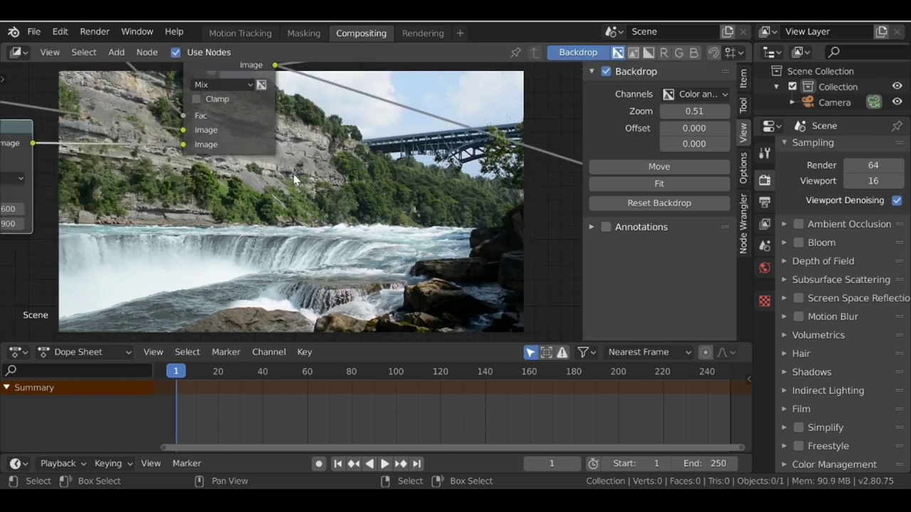
pyautogui.moveTo(448, 191); pyautogui.dragTo(449, 153, button='middle')
pyautogui.scroll(-5, 298, 137)
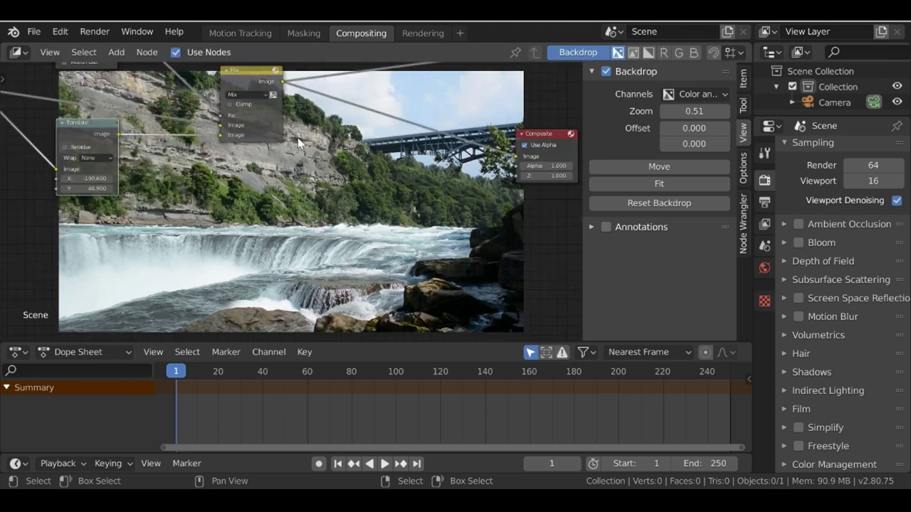
# Reposition the Mix node and place a duplicate of it on the links to the Viewer and Composite nodes.
pyautogui.moveTo(276, 101); pyautogui.dragTo(281, 165, button='middle')
pyautogui.moveTo(248, 132); pyautogui.dragTo(220, 113)
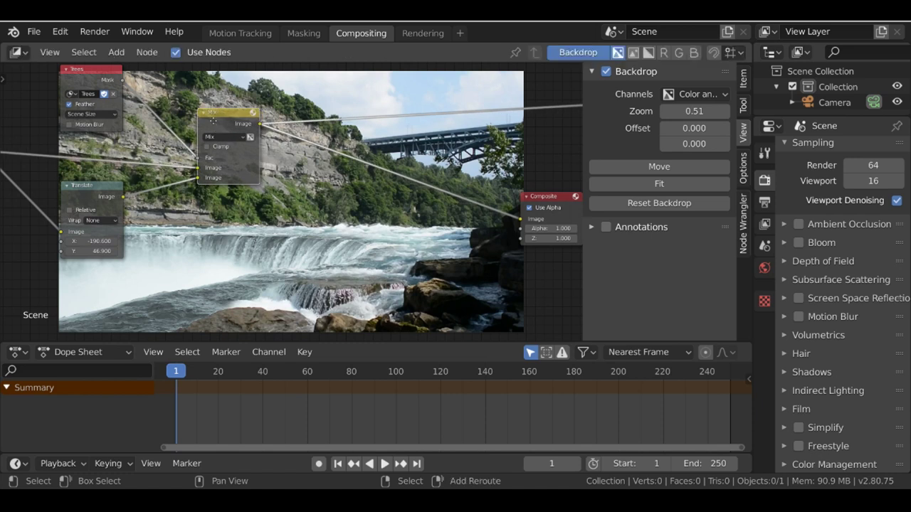
pyautogui.hotkey('shift', 'd')
pyautogui.click(369, 149)
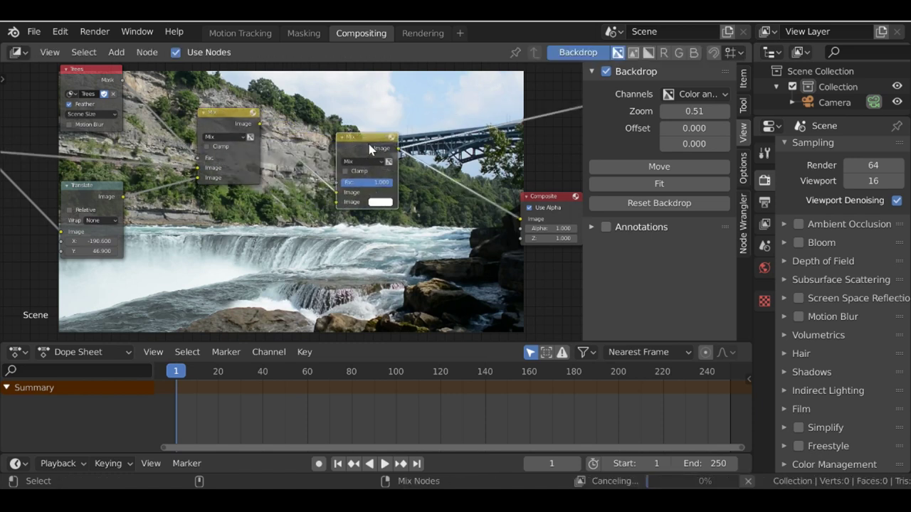
# Reposition the Trees mask node and place a duplicate of it above the two Mix nodes.
pyautogui.keyDown('shift'); pyautogui.scroll(3, 272, 138); pyautogui.keyUp('shift')
pyautogui.moveTo(79, 123); pyautogui.dragTo(89, 106)
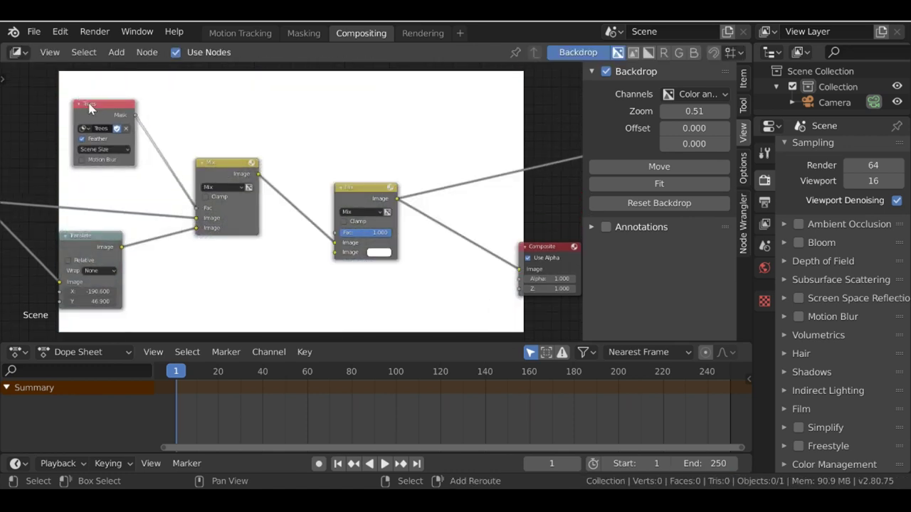
pyautogui.hotkey('shift', 'd')
pyautogui.click(267, 87)
pyautogui.scroll(1, 266, 89)
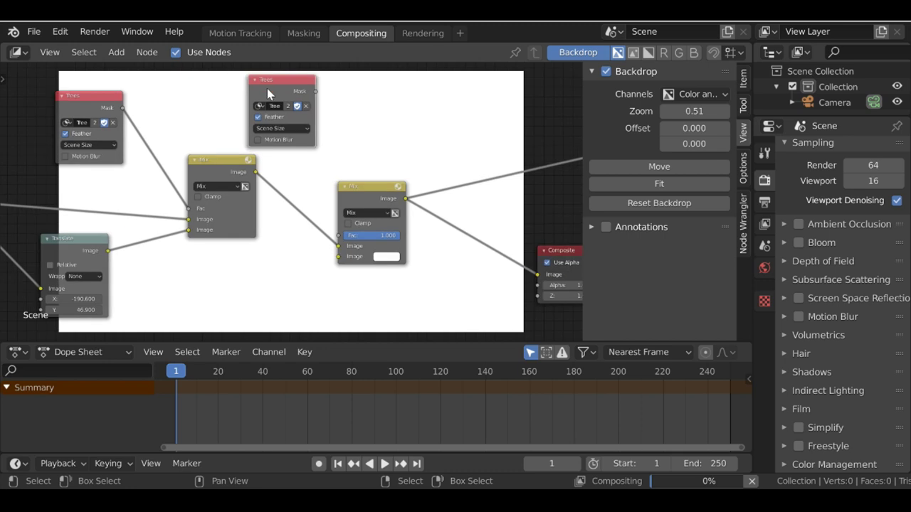
# Assign the bridge mask to the duplicated mask node and connect it to the second Mix node's Fac input.
pyautogui.scroll(2, 267, 89)
pyautogui.click(224, 119)
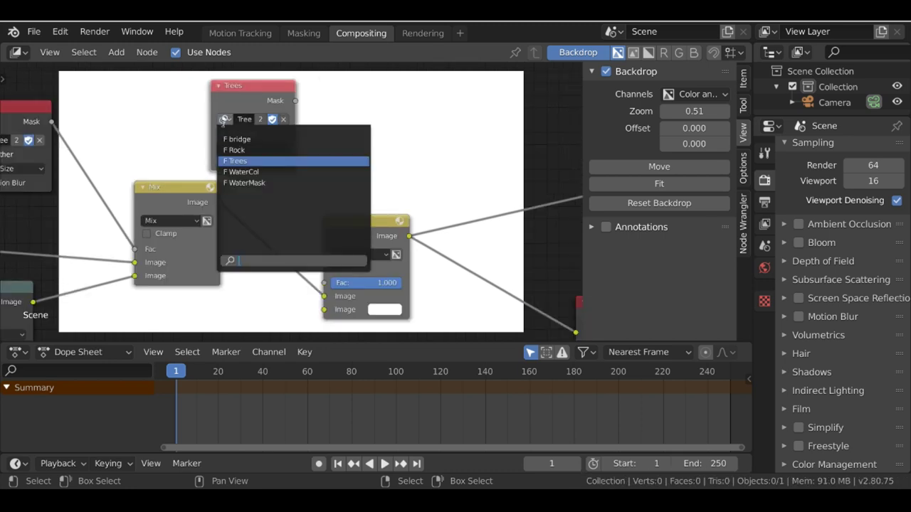
pyautogui.click(251, 138)
pyautogui.moveTo(352, 231); pyautogui.dragTo(397, 193)
pyautogui.moveTo(295, 100); pyautogui.dragTo(368, 248)
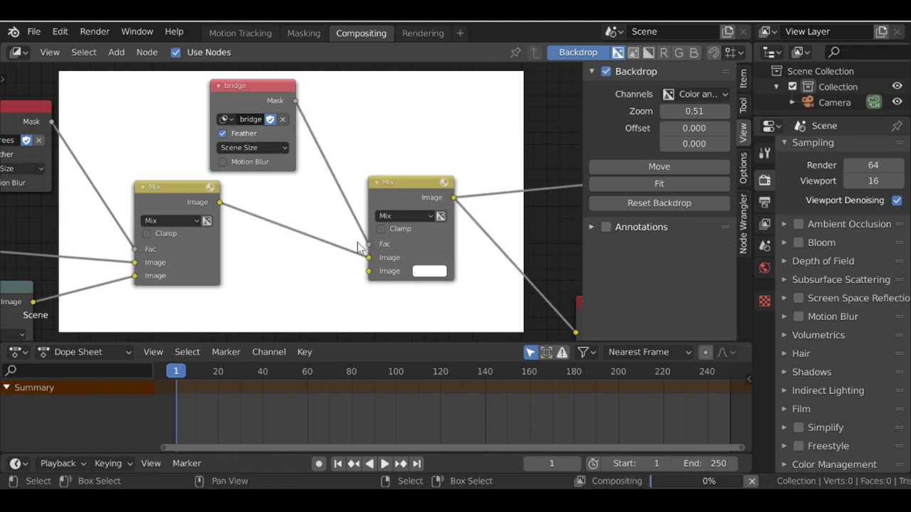
# Set the second Mix node's lower Image colour to a light blue sampled from the sky in the backdrop.
pyautogui.moveTo(415, 308); pyautogui.dragTo(288, 193, button='middle')
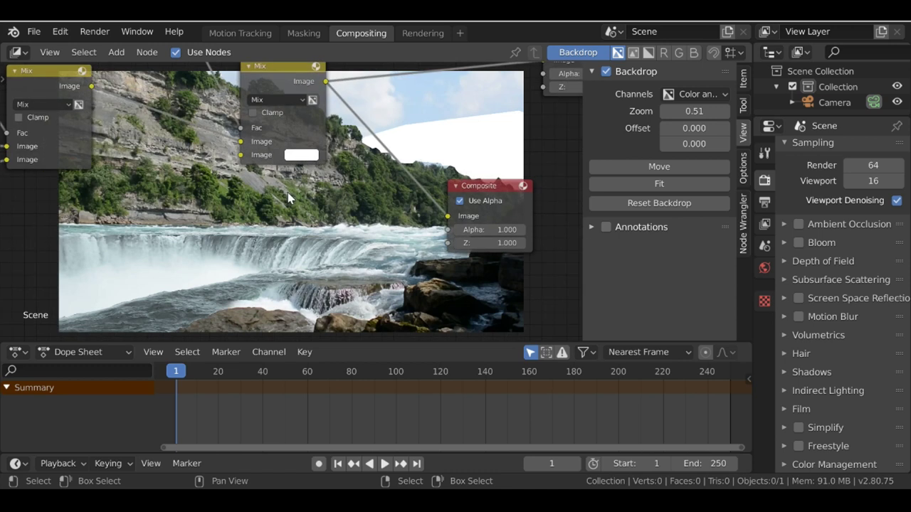
pyautogui.scroll(1, 288, 173)
pyautogui.click(302, 148)
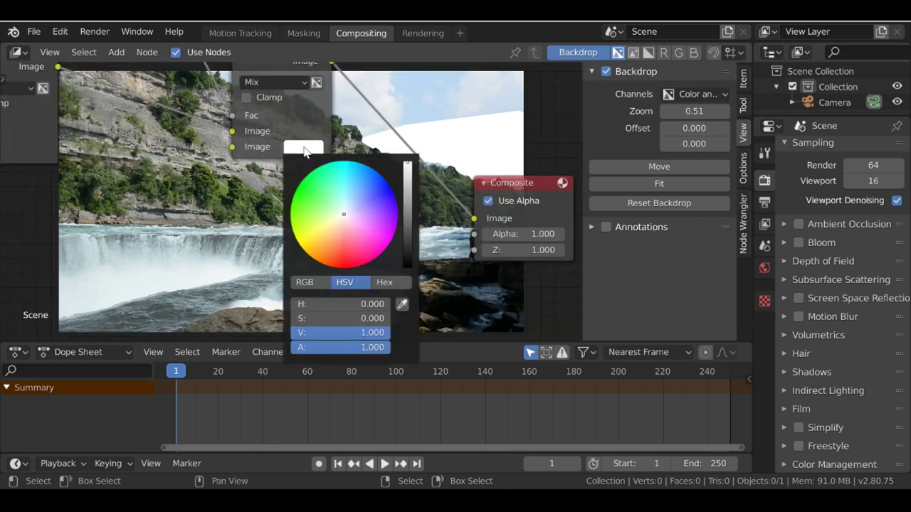
pyautogui.click(402, 305)
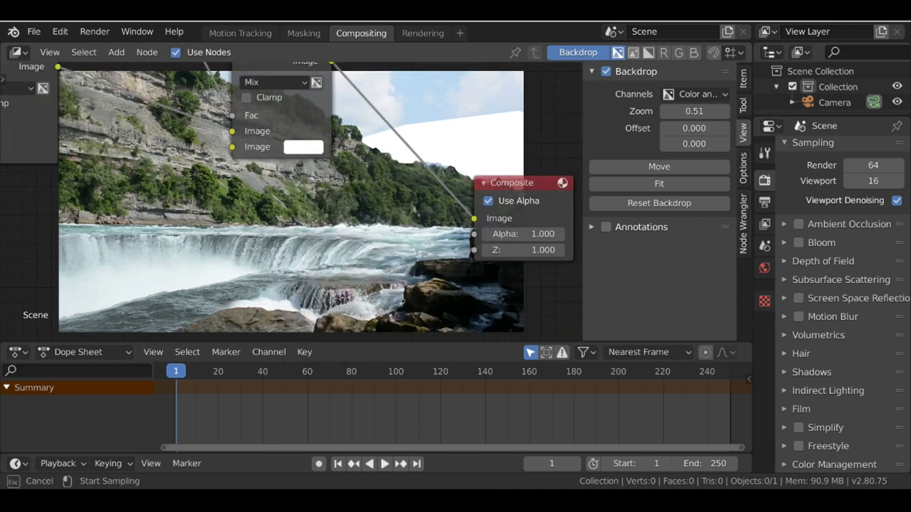
pyautogui.click(417, 86)
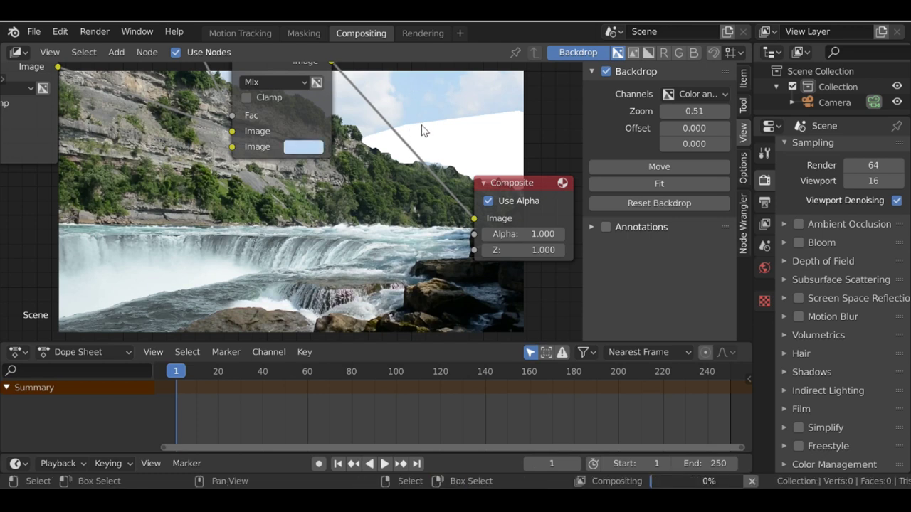
pyautogui.moveTo(510, 74); pyautogui.dragTo(442, 149, button='middle')
pyautogui.moveTo(419, 185); pyautogui.dragTo(483, 285, button='middle')
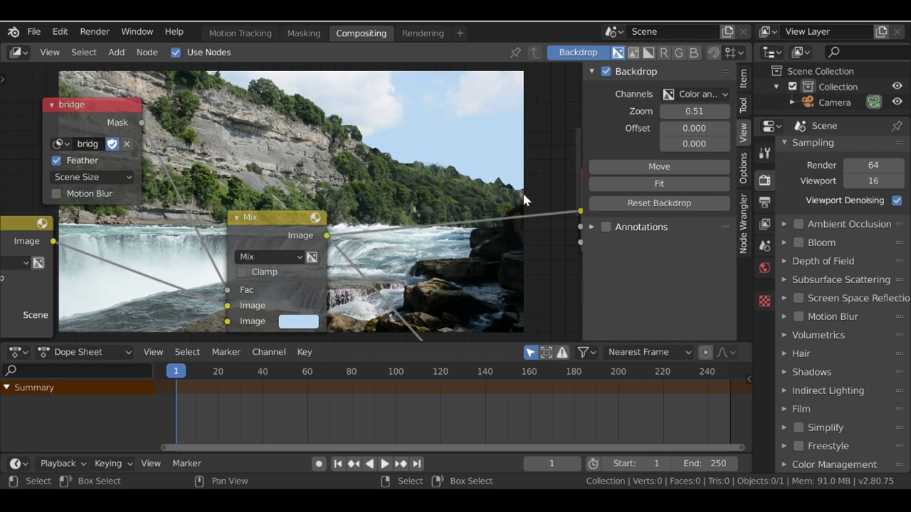
# Spread out the mask nodes and insert a Blur node between the bridge mask and the second Mix node's Fac input.
pyautogui.scroll(-2, 296, 168)
pyautogui.moveTo(294, 168); pyautogui.dragTo(359, 169, button='middle')
pyautogui.moveTo(302, 151); pyautogui.dragTo(405, 161, button='middle')
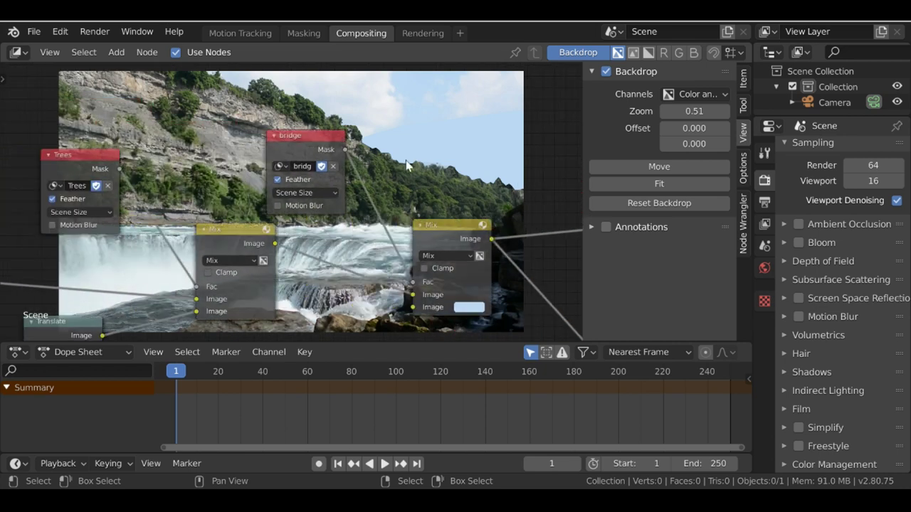
pyautogui.moveTo(82, 159); pyautogui.dragTo(82, 156)
pyautogui.moveTo(292, 138); pyautogui.dragTo(252, 136)
pyautogui.hotkey('shift', 'a')
pyautogui.moveTo(273, 130)
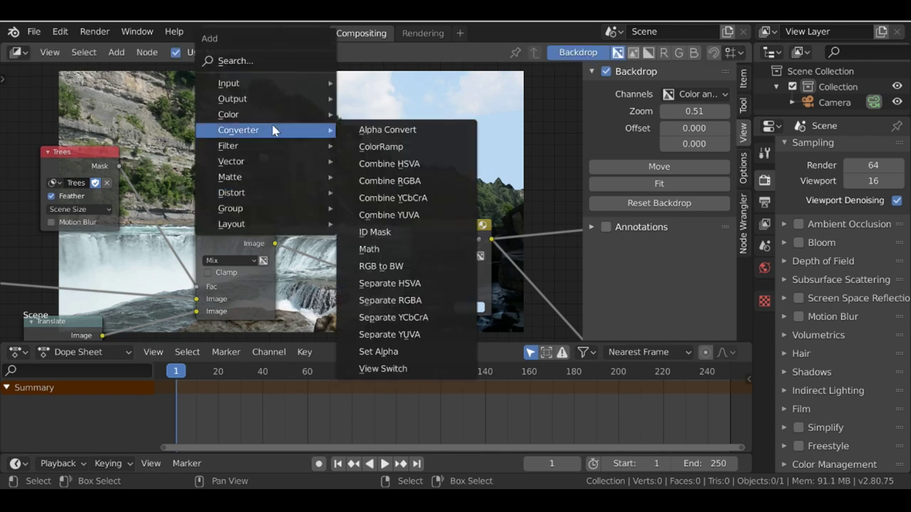
pyautogui.moveTo(244, 147)
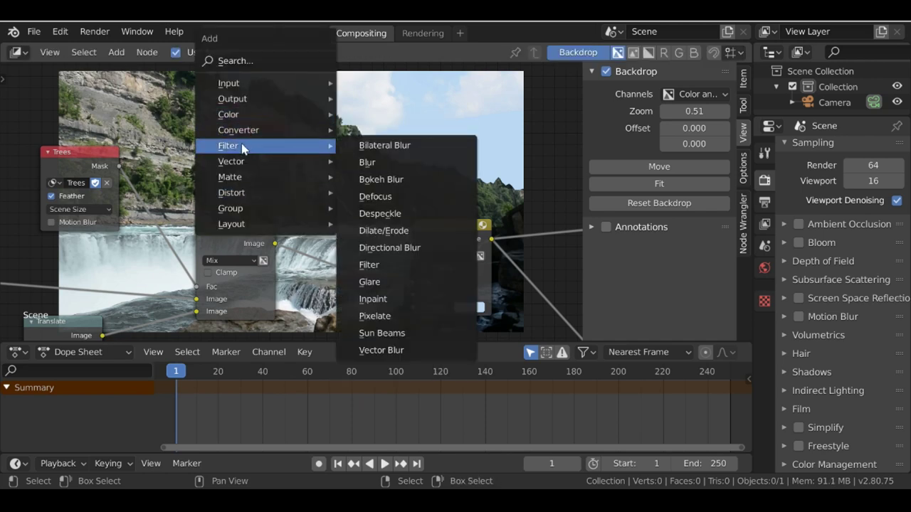
pyautogui.click(390, 163)
pyautogui.click(318, 178)
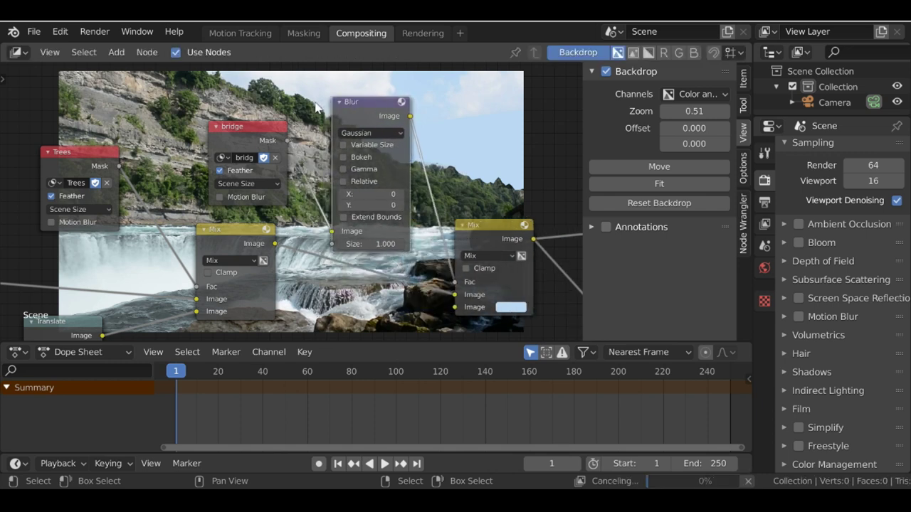
# Set the Blur node's X and Y size to 5.
pyautogui.click(326, 200)
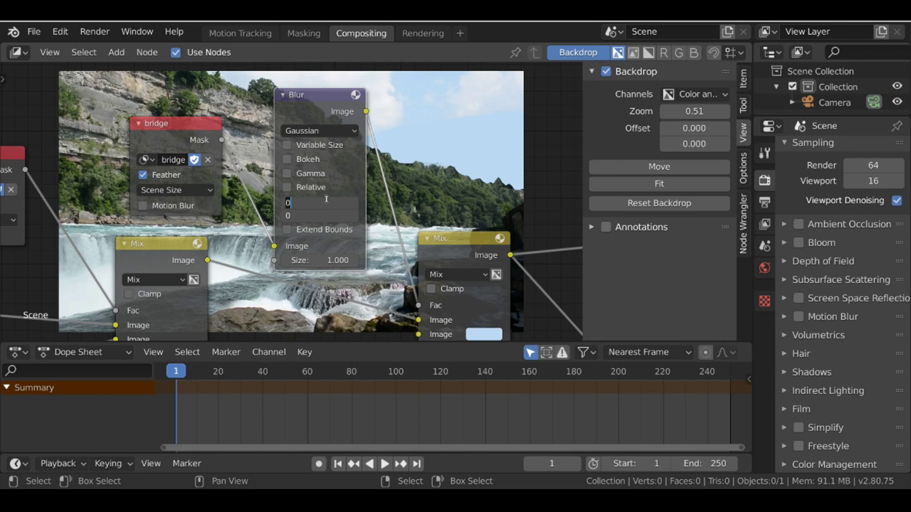
pyautogui.write('5')
pyautogui.press('Return')
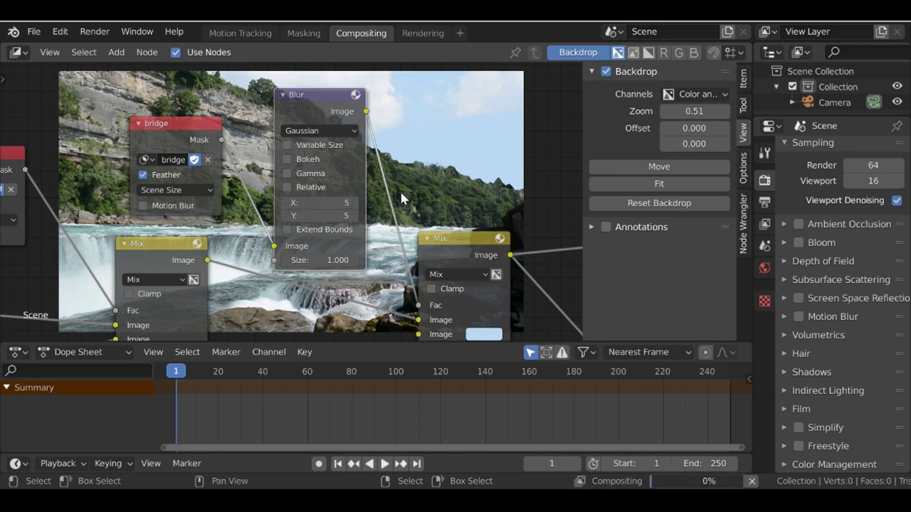
# Examine the composited backdrop without nodes in front, checking the blended sky and trees where the bridge was.
pyautogui.moveTo(410, 119); pyautogui.dragTo(380, 155, button='middle')
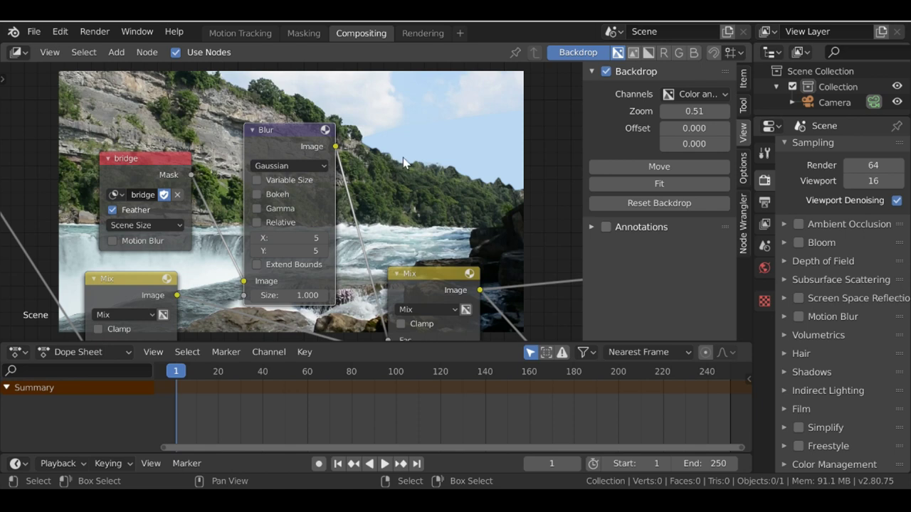
pyautogui.moveTo(409, 208); pyautogui.dragTo(386, 217, button='middle')
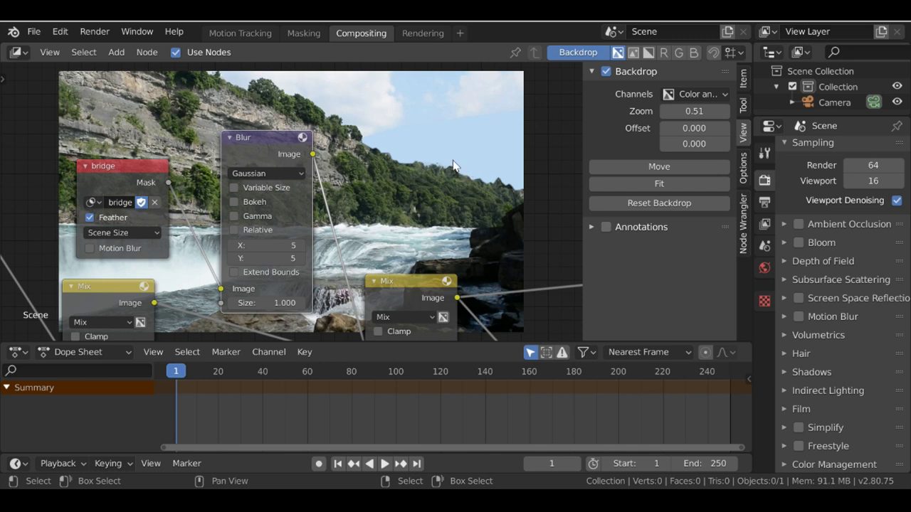
pyautogui.moveTo(453, 165); pyautogui.dragTo(377, 144, button='middle')
pyautogui.scroll(-8, 309, 179)
pyautogui.moveTo(124, 142); pyautogui.dragTo(260, 196, button='middle')
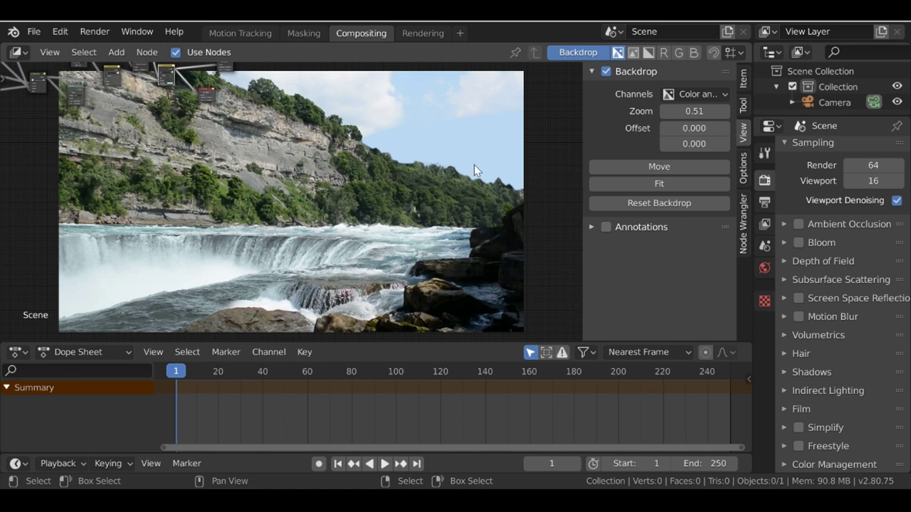
pyautogui.moveTo(474, 164); pyautogui.dragTo(387, 196, button='middle')
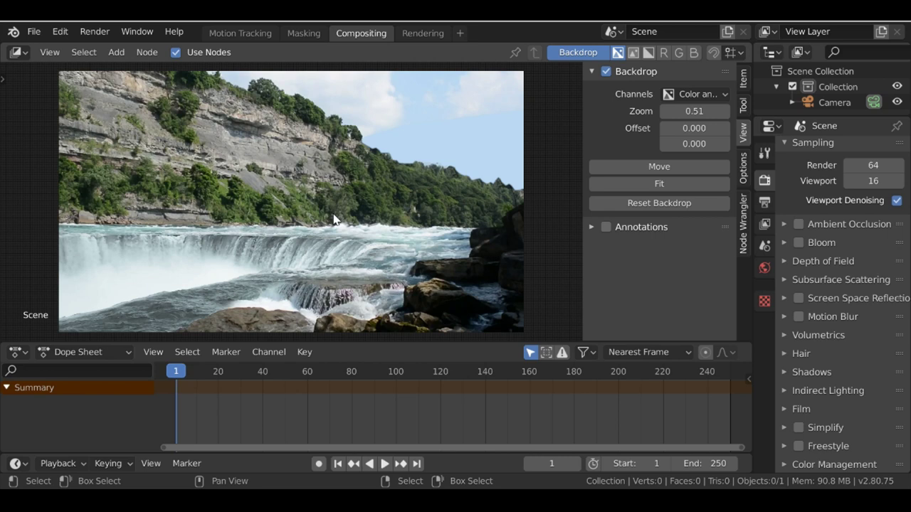
pyautogui.scroll(2, 840, 185)
# Open the scene's output settings and set the output path to the project folder ending in "apids VFX".
pyautogui.click(764, 203)
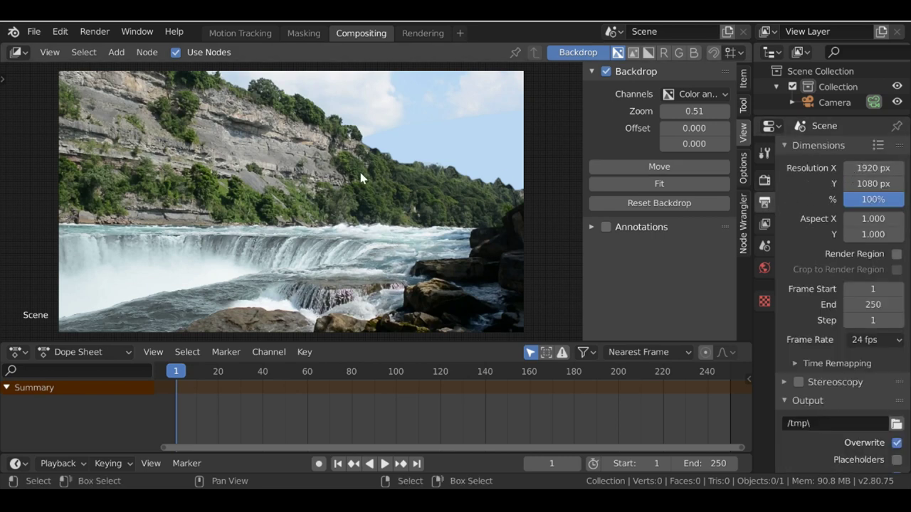
pyautogui.moveTo(873, 199)
pyautogui.mouseDown()
pyautogui.moveTo(818, 200)
pyautogui.moveTo(890, 199)
pyautogui.moveTo(881, 208)
pyautogui.mouseUp()
pyautogui.scroll(-5, 801, 210)
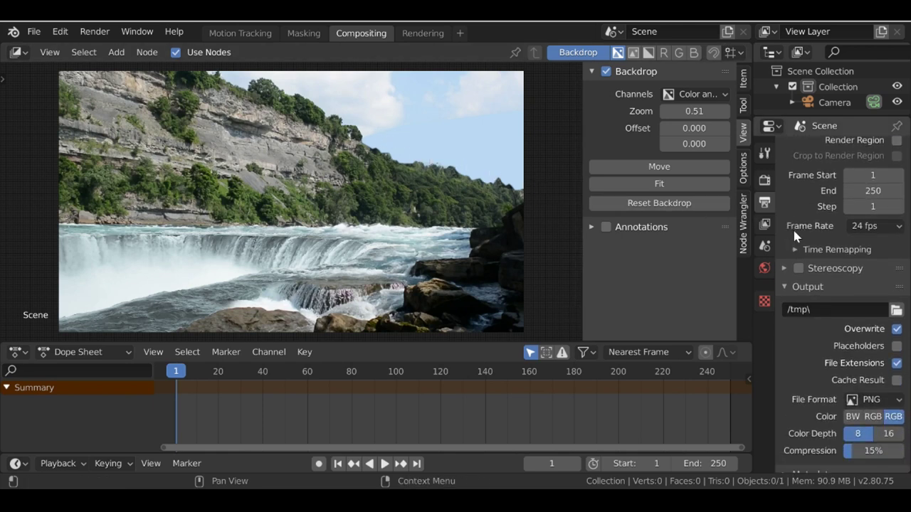
pyautogui.scroll(-1, 794, 234)
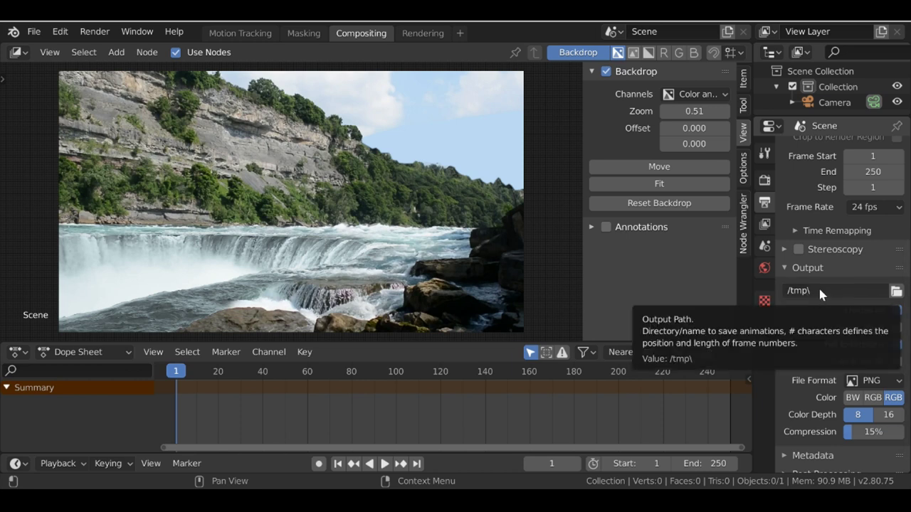
pyautogui.click(897, 292)
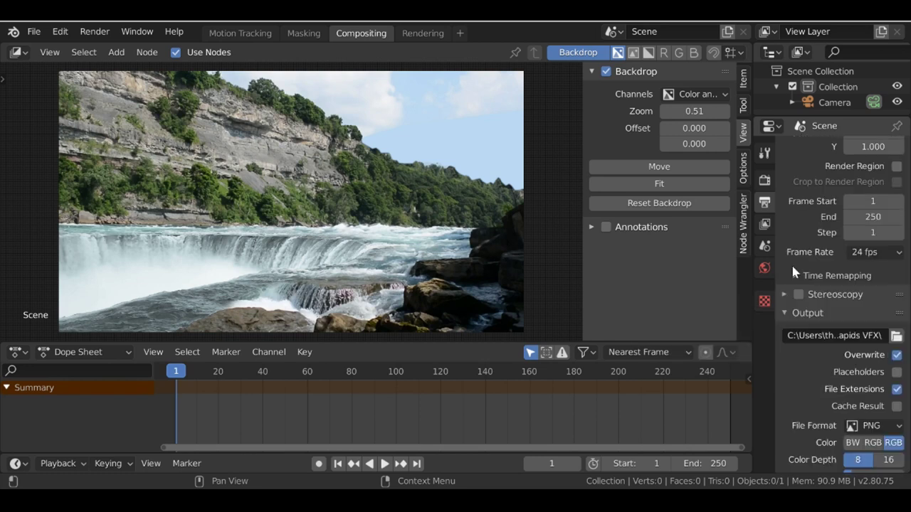
# Set the output file format to FFmpeg video and apply the "h264 in MP4" encoding preset.
pyautogui.scroll(-3, 791, 263)
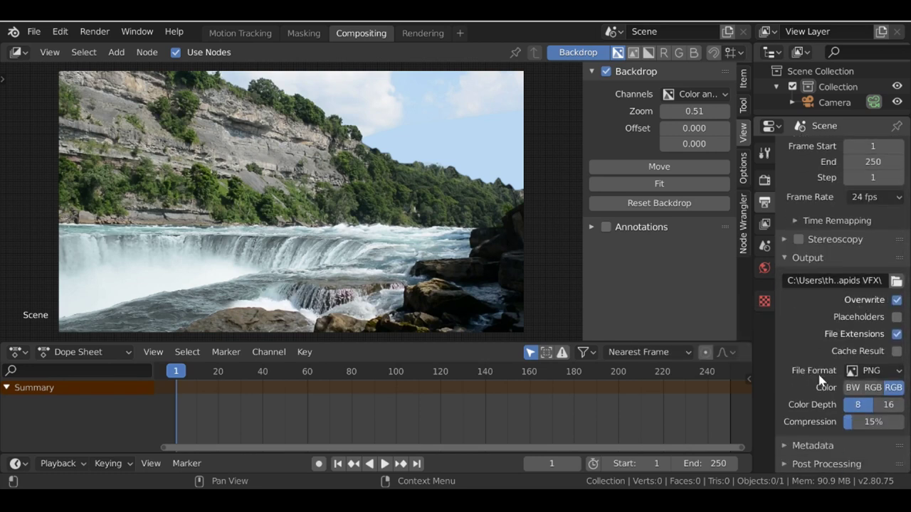
pyautogui.click(883, 373)
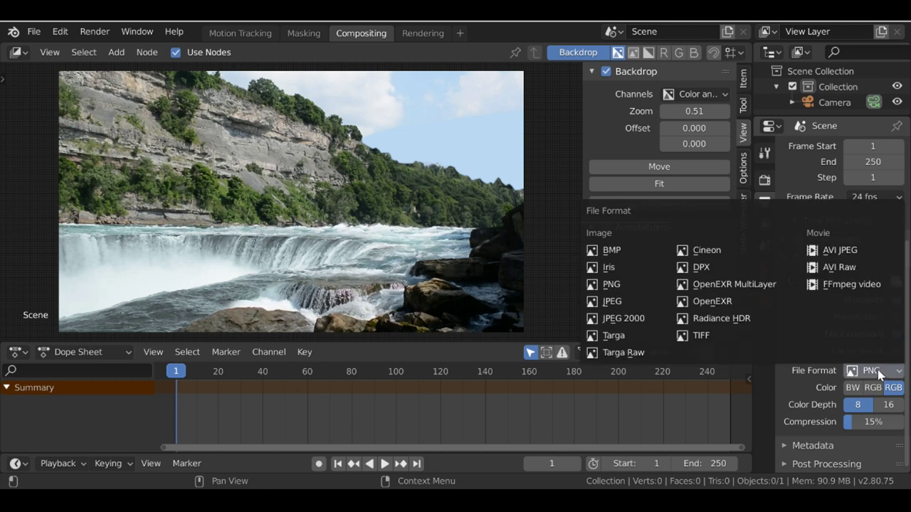
pyautogui.click(875, 291)
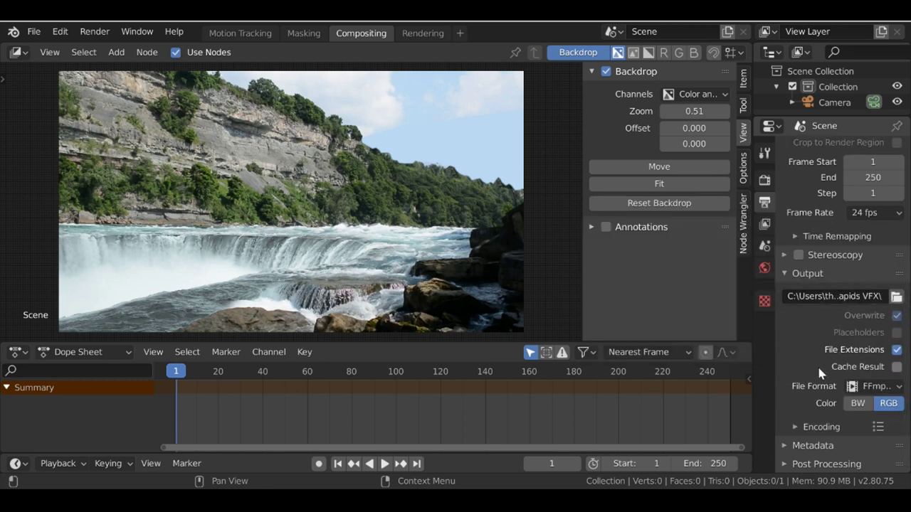
pyautogui.click(797, 427)
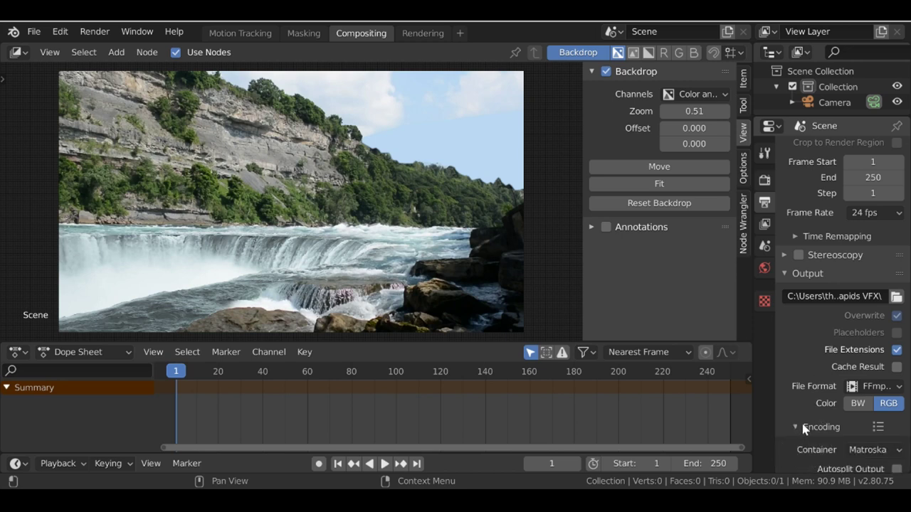
pyautogui.scroll(-2, 819, 419)
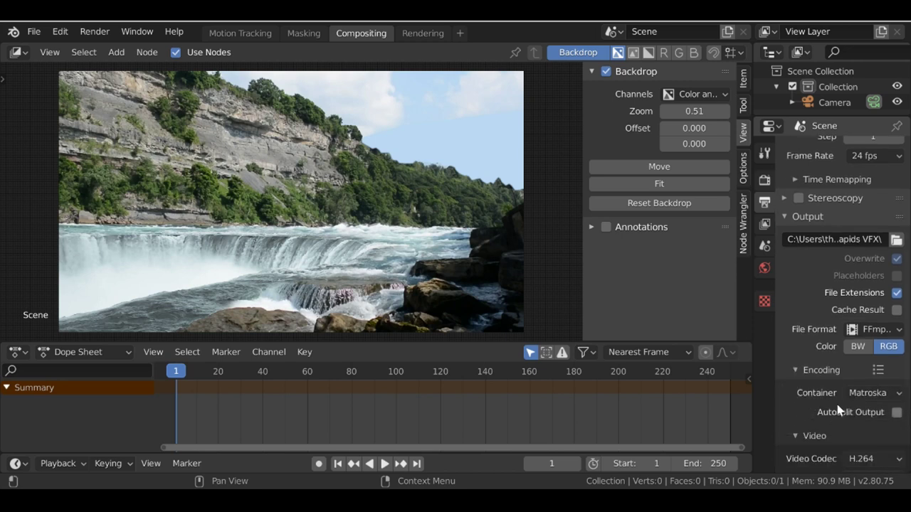
pyautogui.click(879, 373)
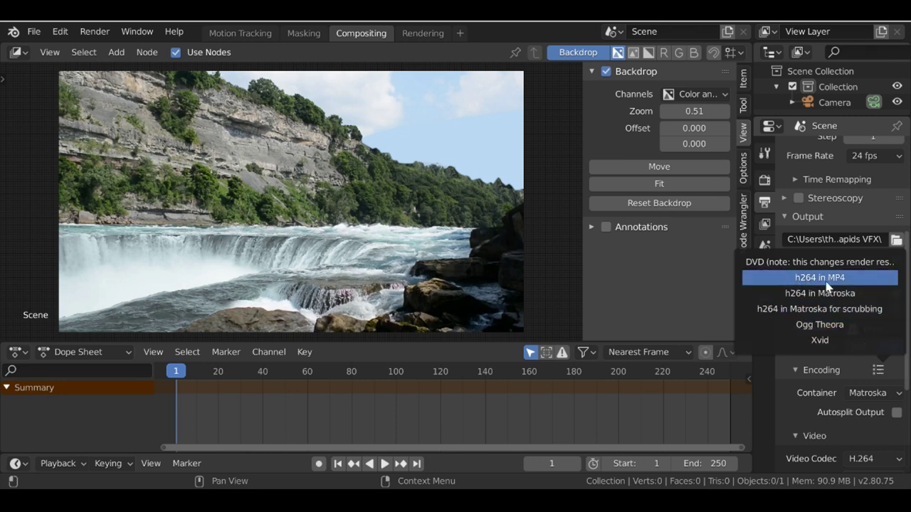
pyautogui.click(857, 279)
pyautogui.scroll(-3, 845, 340)
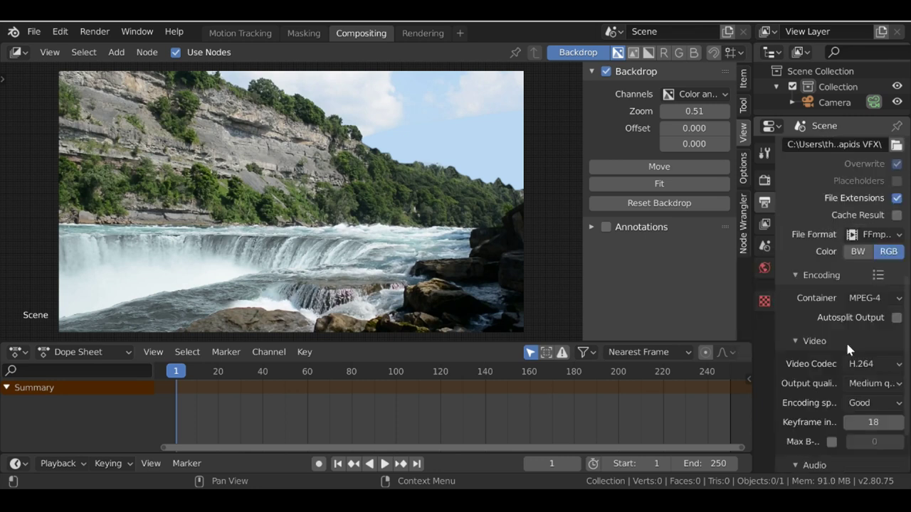
pyautogui.scroll(8, 864, 269)
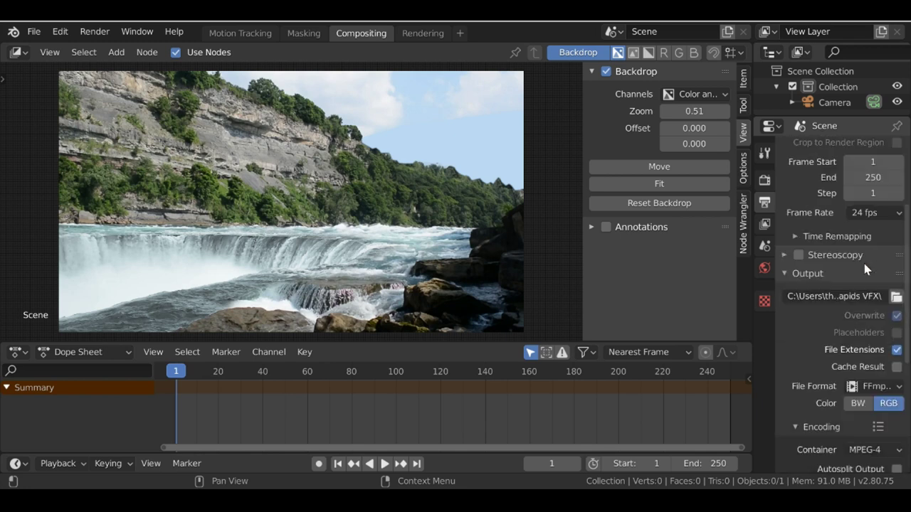
# Set the render display mode to Image Editor.
pyautogui.click(95, 31)
pyautogui.moveTo(114, 144)
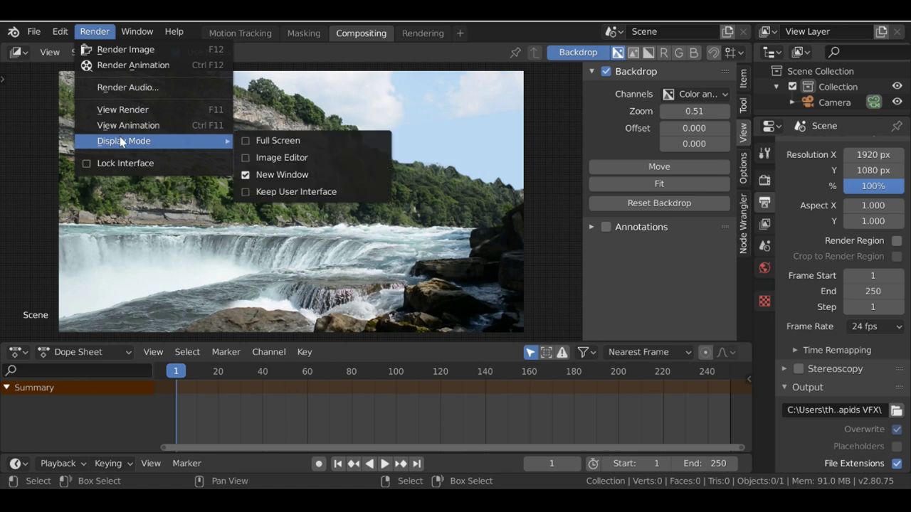
pyautogui.click(269, 158)
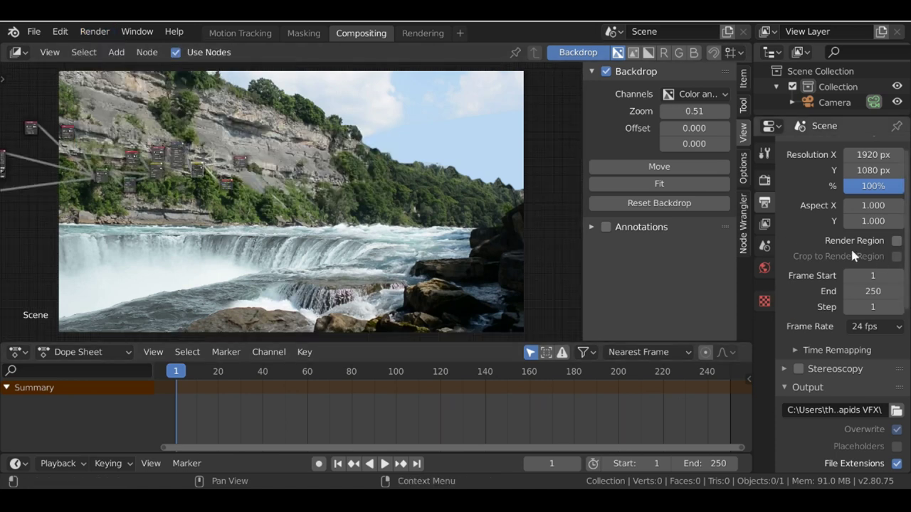
# Bring the node tree back into view and start rendering the animation.
pyautogui.moveTo(158, 161); pyautogui.dragTo(212, 218, button='middle')
pyautogui.scroll(3, 222, 193)
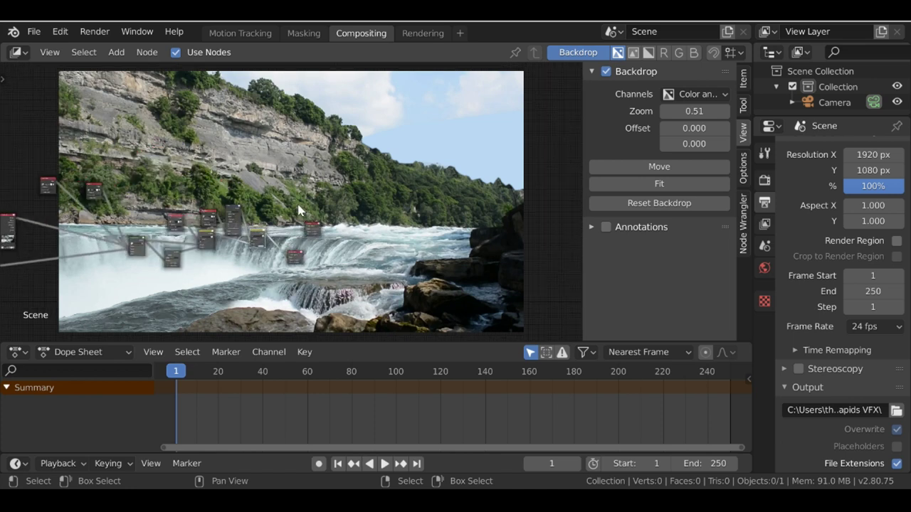
pyautogui.click(105, 33)
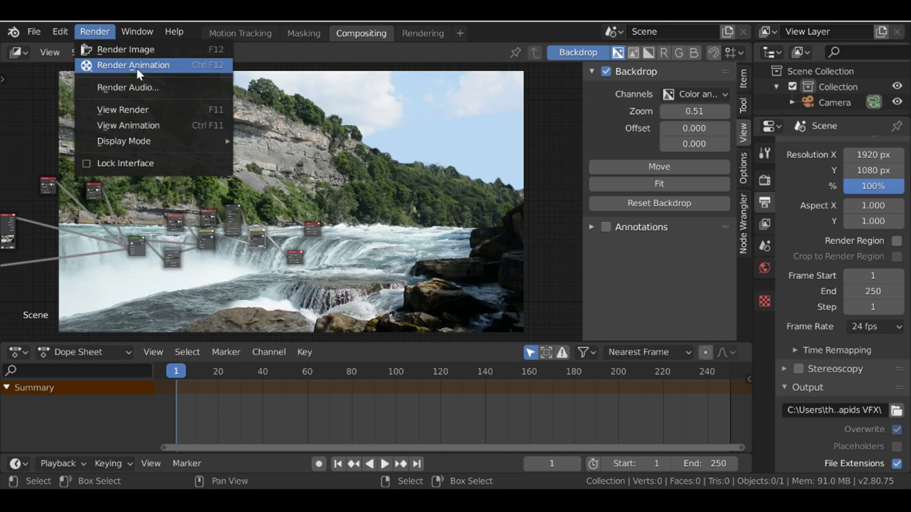
pyautogui.click(204, 65)
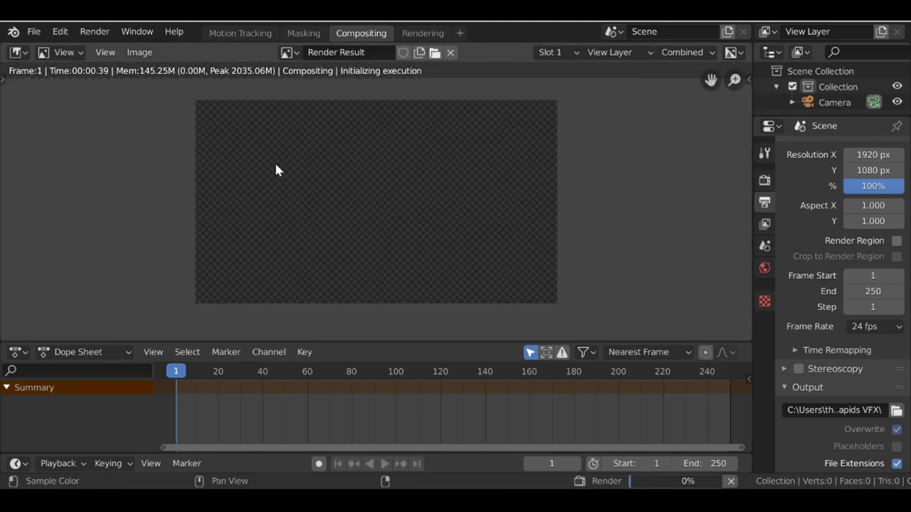